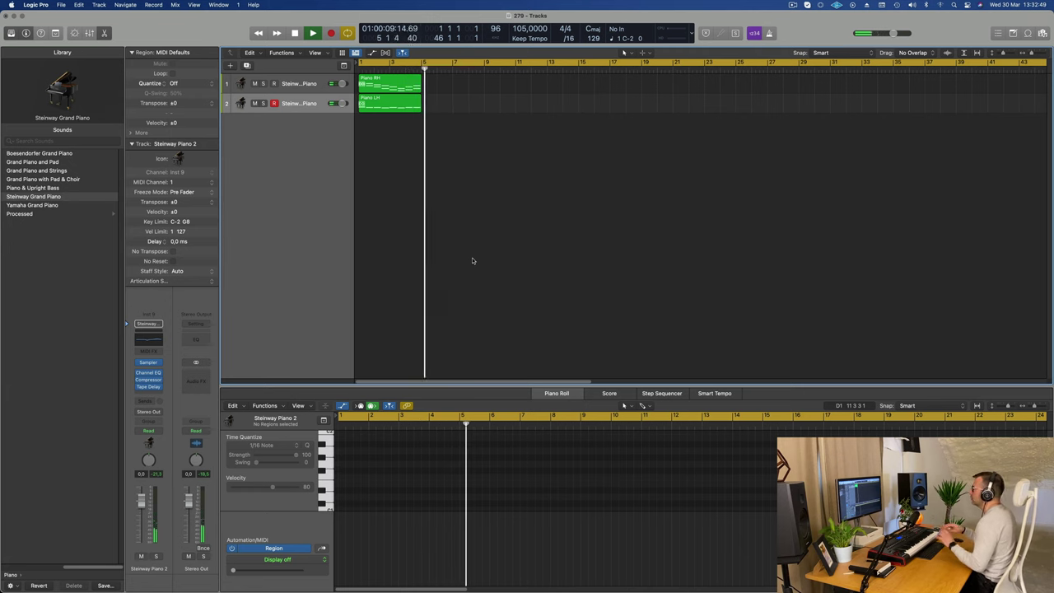
# Play the Piano RH and Piano LH regions from the start and examine each region's notes in the Piano Roll.
pyautogui.press('space')
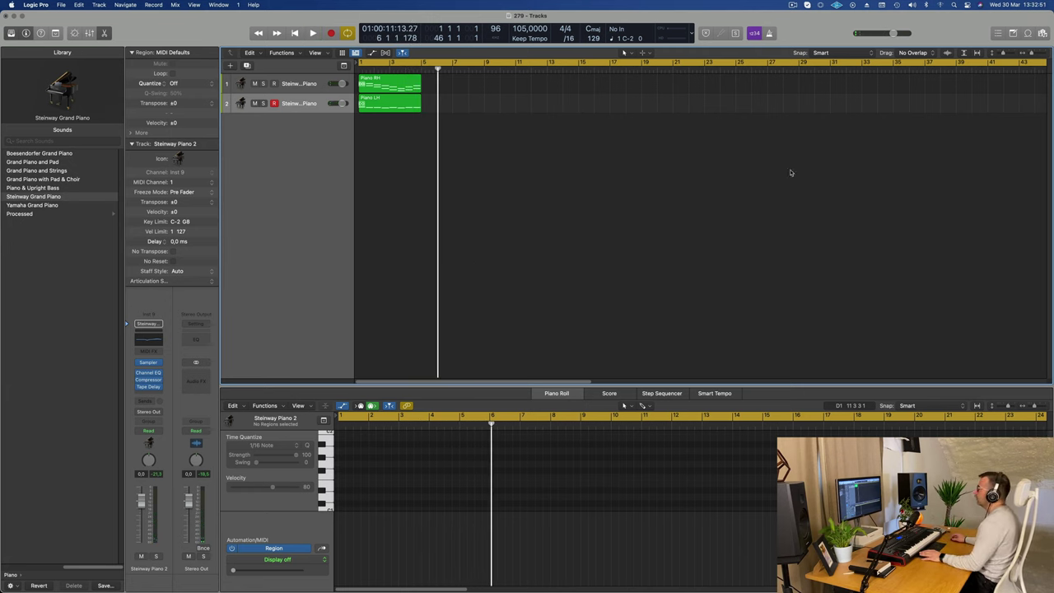
pyautogui.press('Return')
pyautogui.press('space')
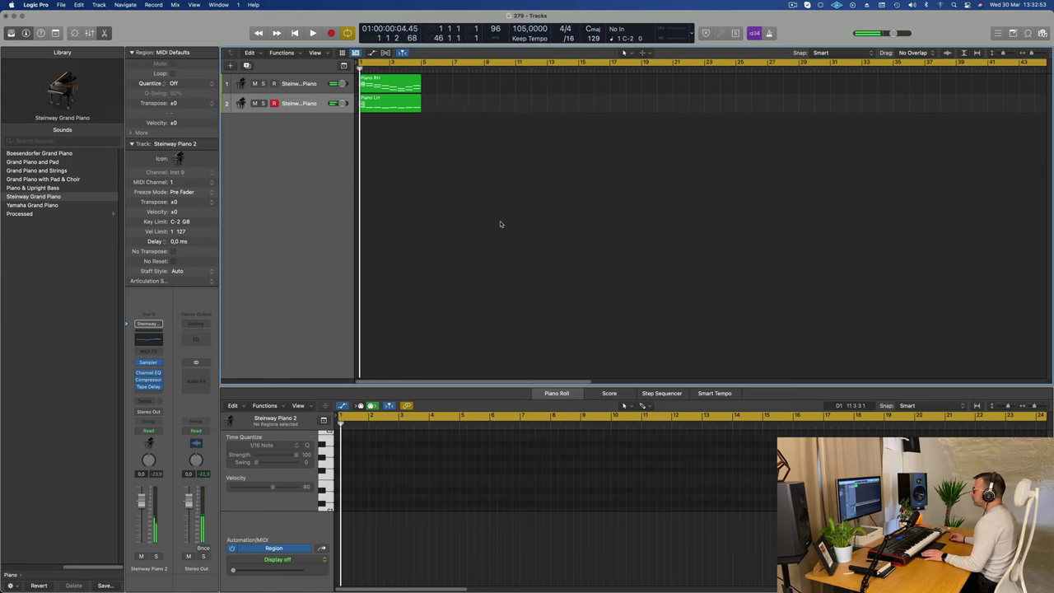
pyautogui.scroll(-2, 450, 176)
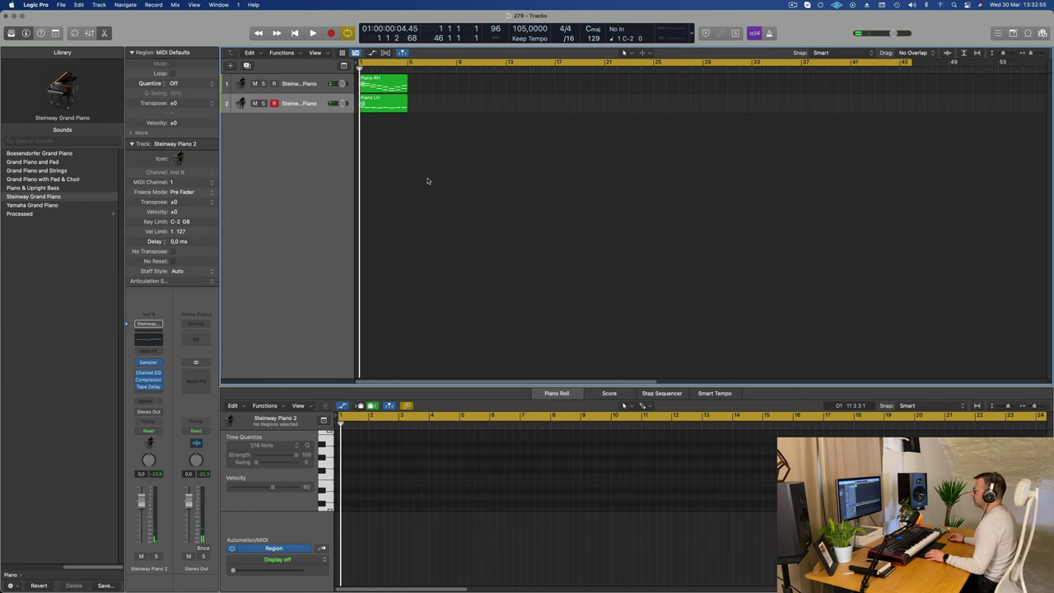
pyautogui.moveTo(392, 196); pyautogui.dragTo(393, 123)
pyautogui.click(435, 198)
pyautogui.click(384, 101)
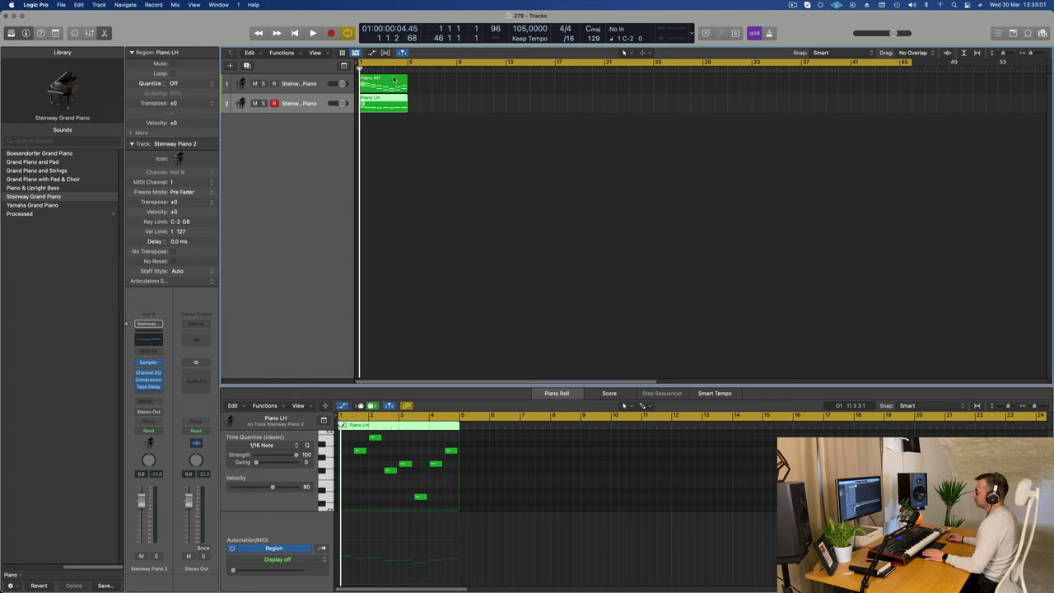
pyautogui.click(393, 79)
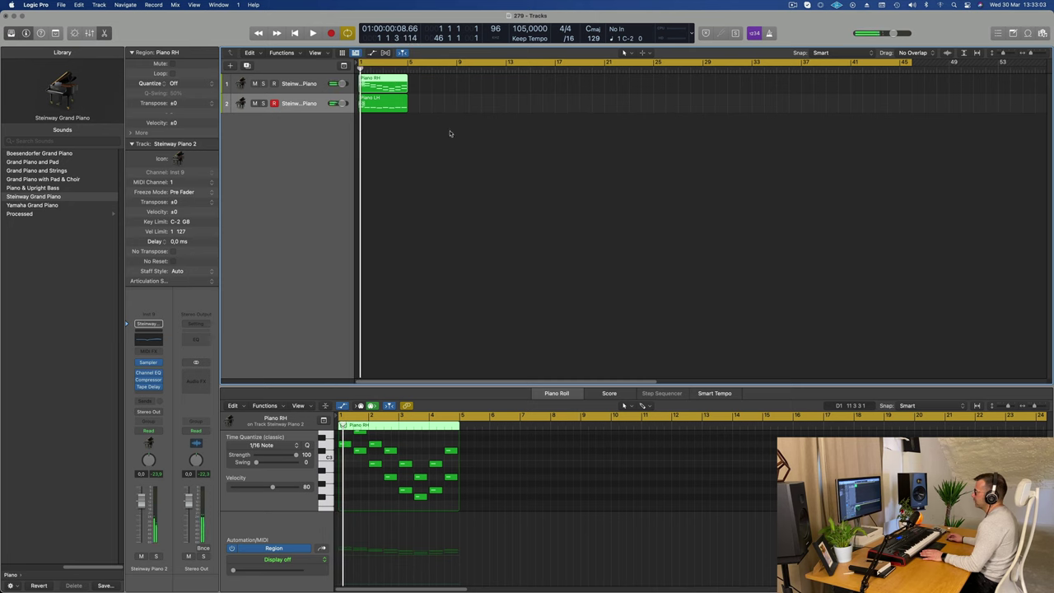
# Copy the Piano RH and Piano LH regions together to around bar 46, then reselect the two originals.
pyautogui.keyDown('shift'); pyautogui.click(378, 109); pyautogui.keyUp('shift')
pyautogui.moveTo(384, 79); pyautogui.dragTo(944, 77)
pyautogui.moveTo(451, 81); pyautogui.dragTo(390, 101)
pyautogui.press('e')
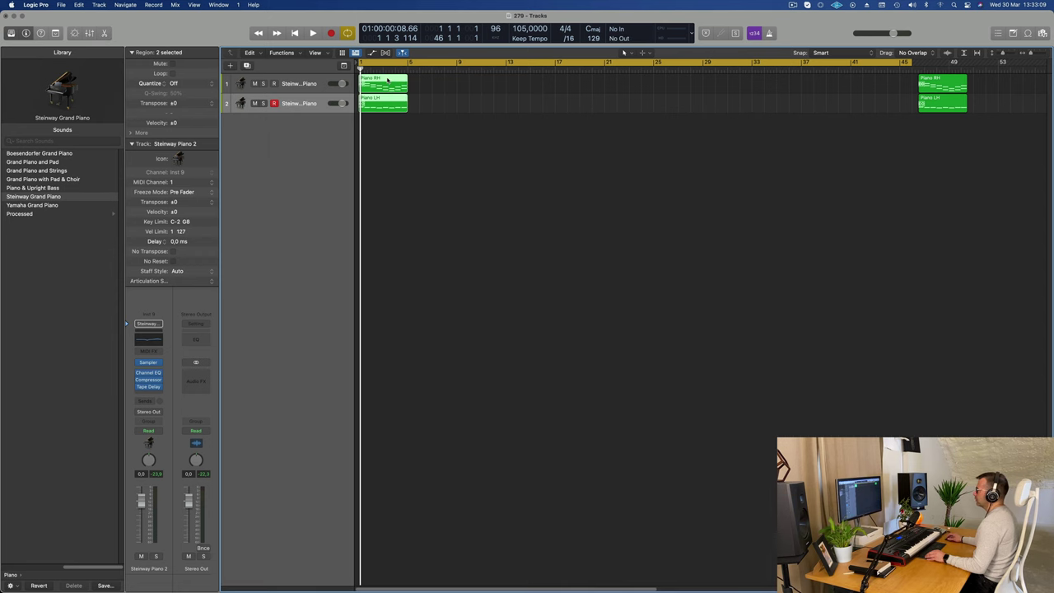
pyautogui.press('e')
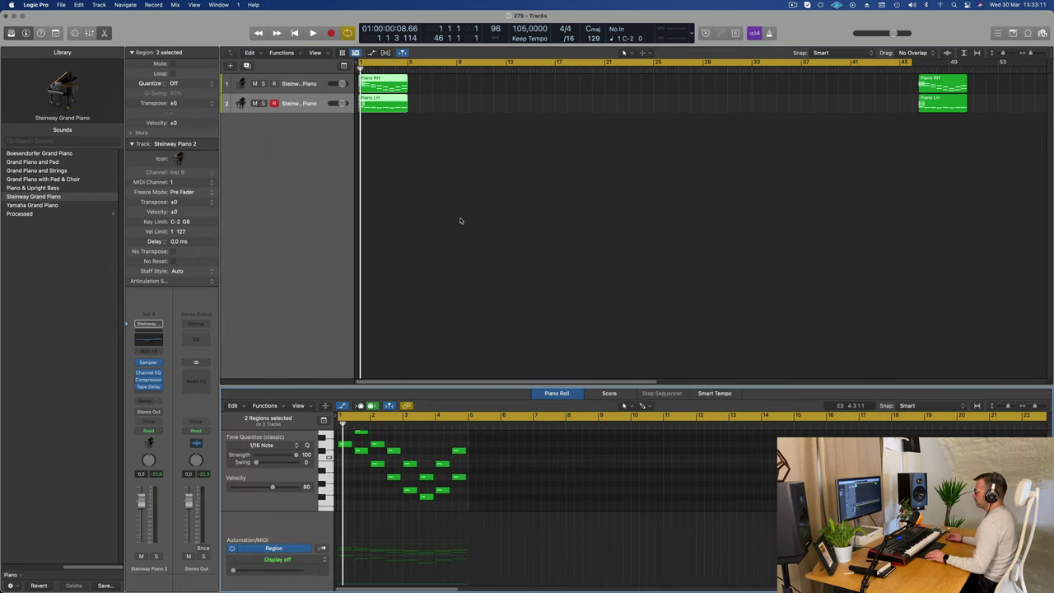
pyautogui.click(443, 181)
pyautogui.moveTo(441, 82); pyautogui.dragTo(397, 112)
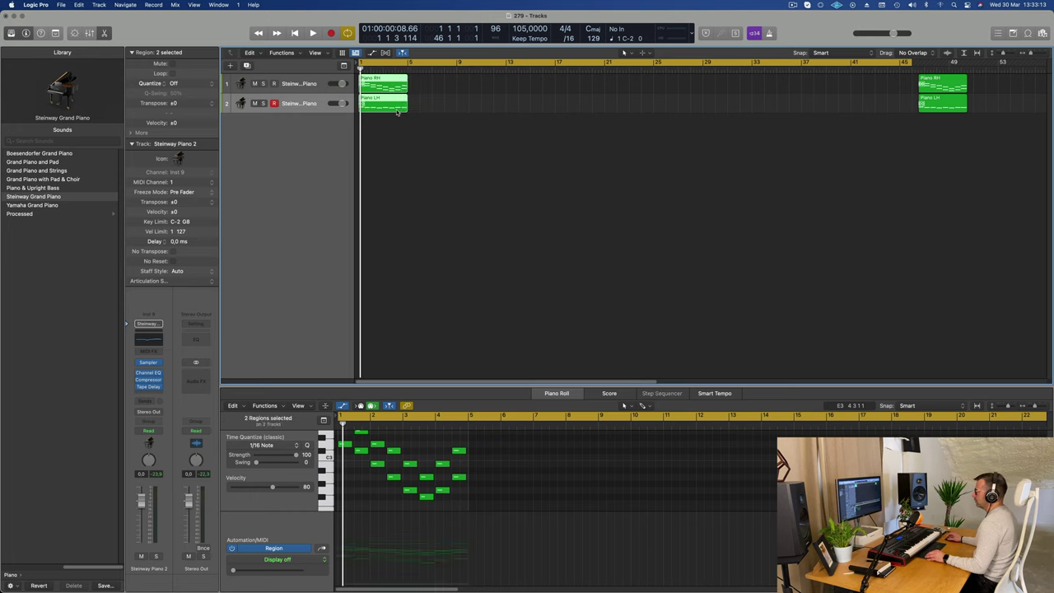
pyautogui.rightClick(389, 104)
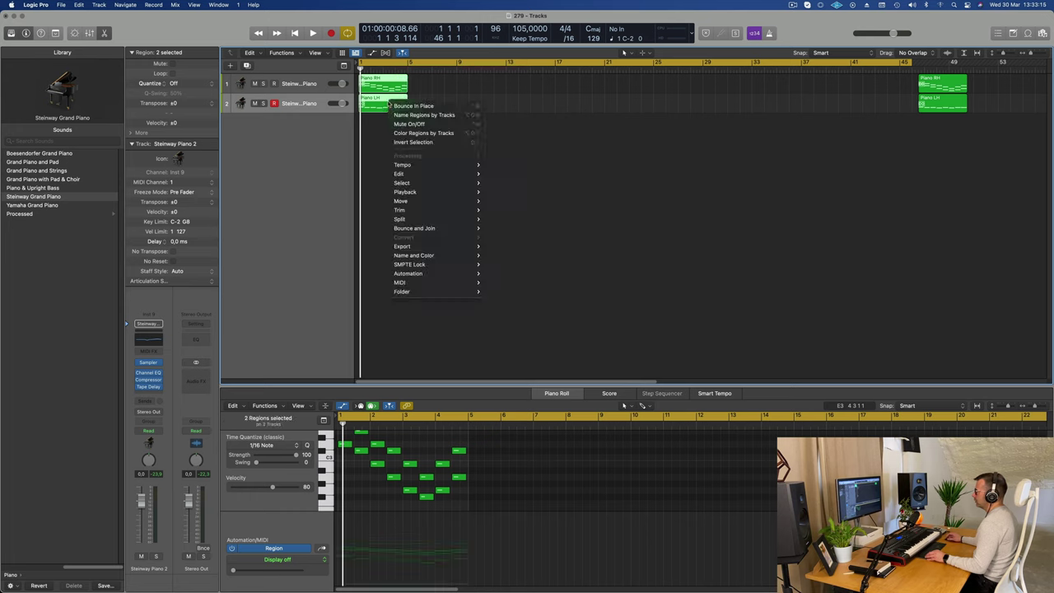
pyautogui.click(380, 141)
pyautogui.click(449, 113)
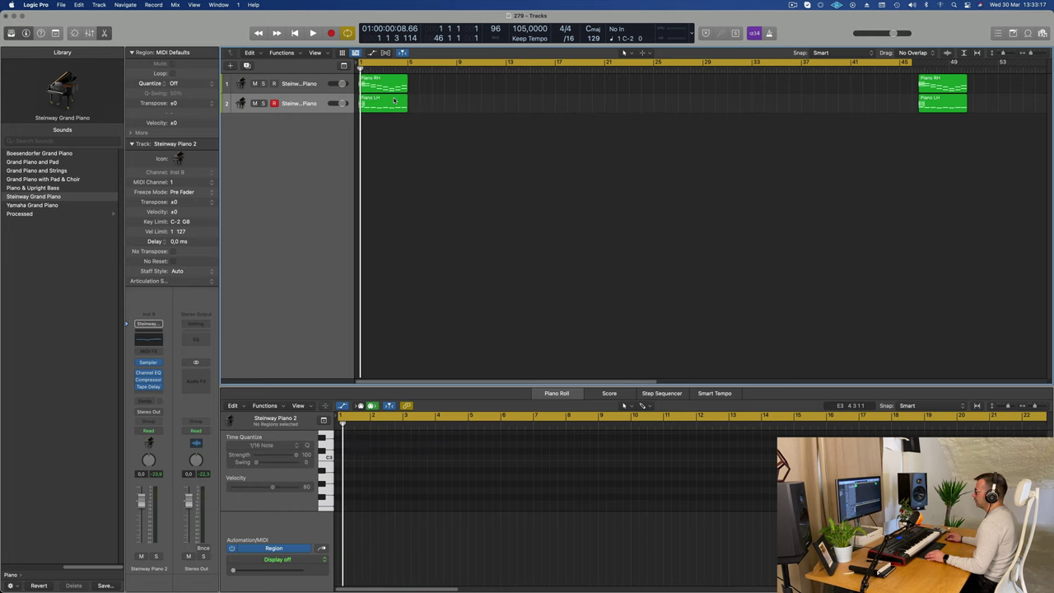
pyautogui.moveTo(383, 104); pyautogui.dragTo(380, 86)
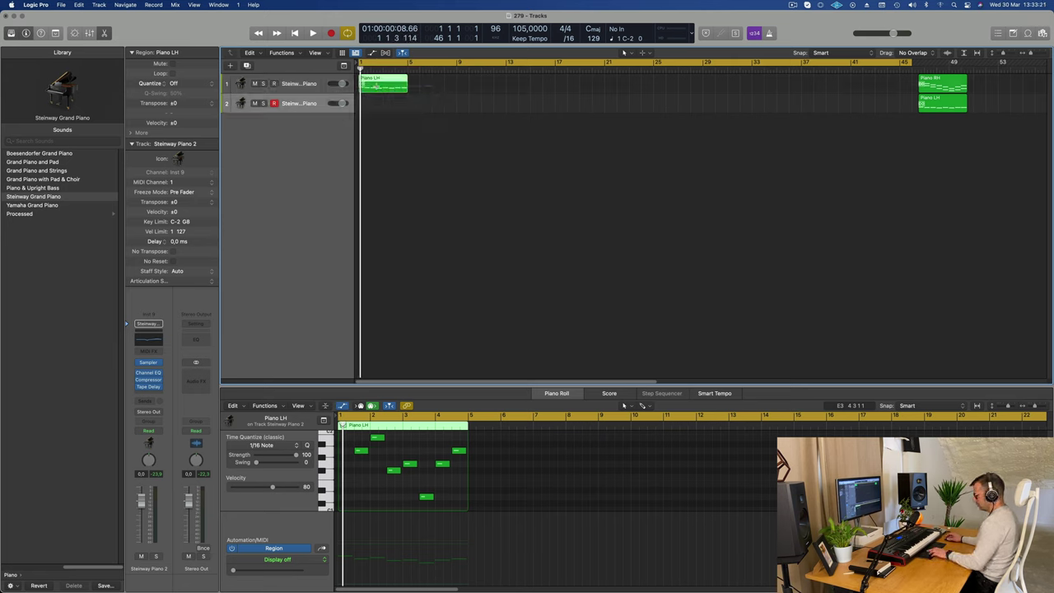
pyautogui.click(416, 92)
pyautogui.click(394, 81)
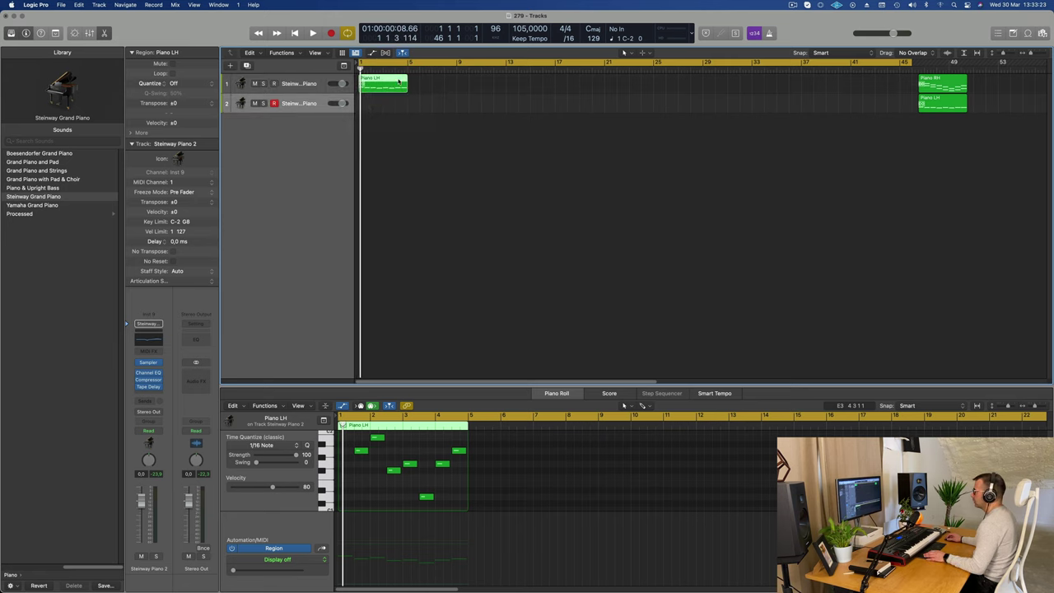
pyautogui.moveTo(398, 81); pyautogui.dragTo(392, 106)
pyautogui.press('super+z')
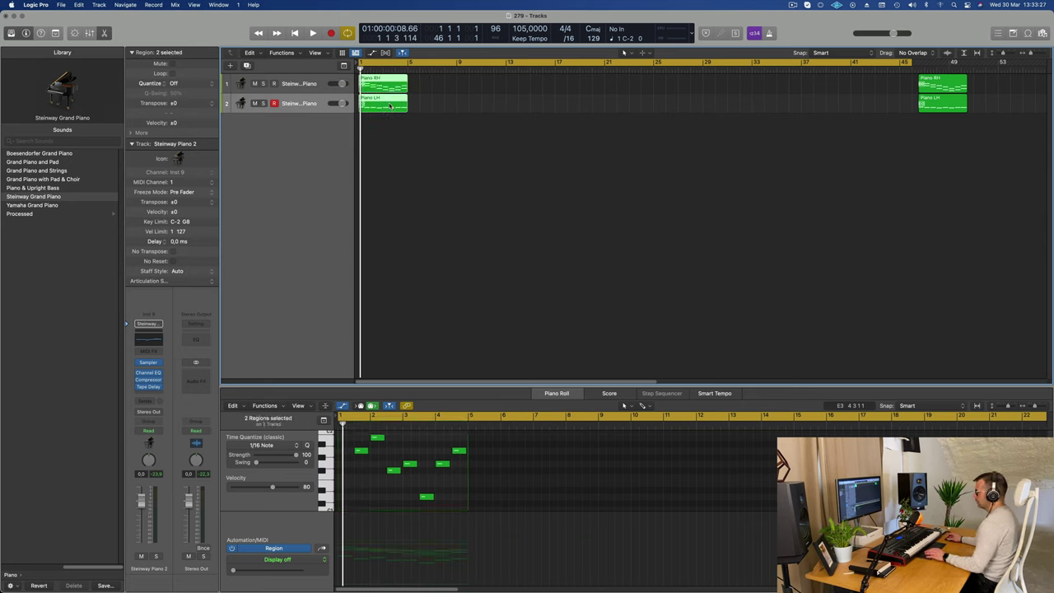
# Join the original Piano RH and Piano LH regions into one region on the first track and play it.
pyautogui.press('super+j')
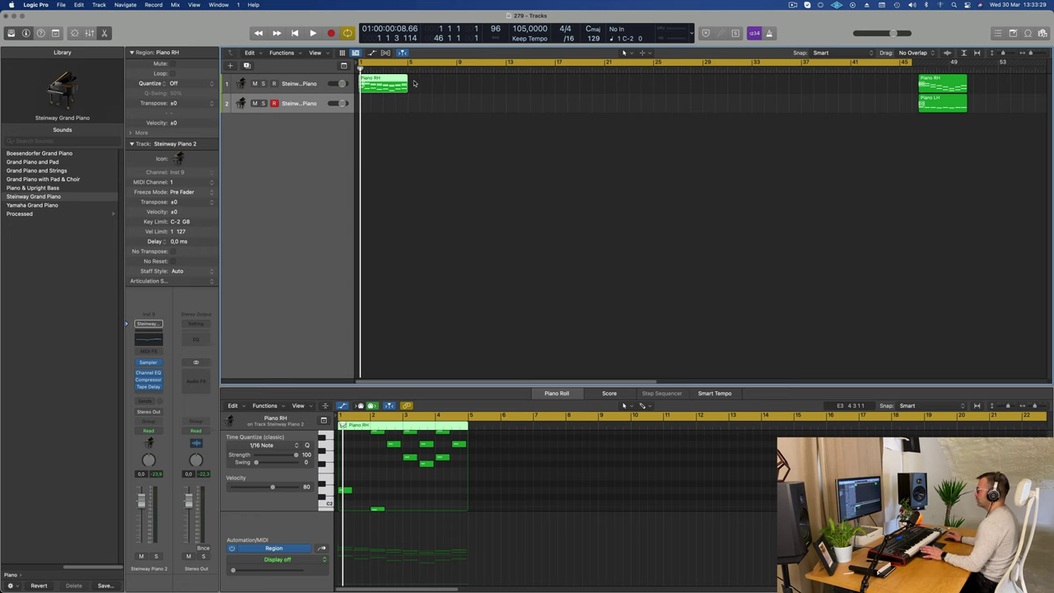
pyautogui.press('space')
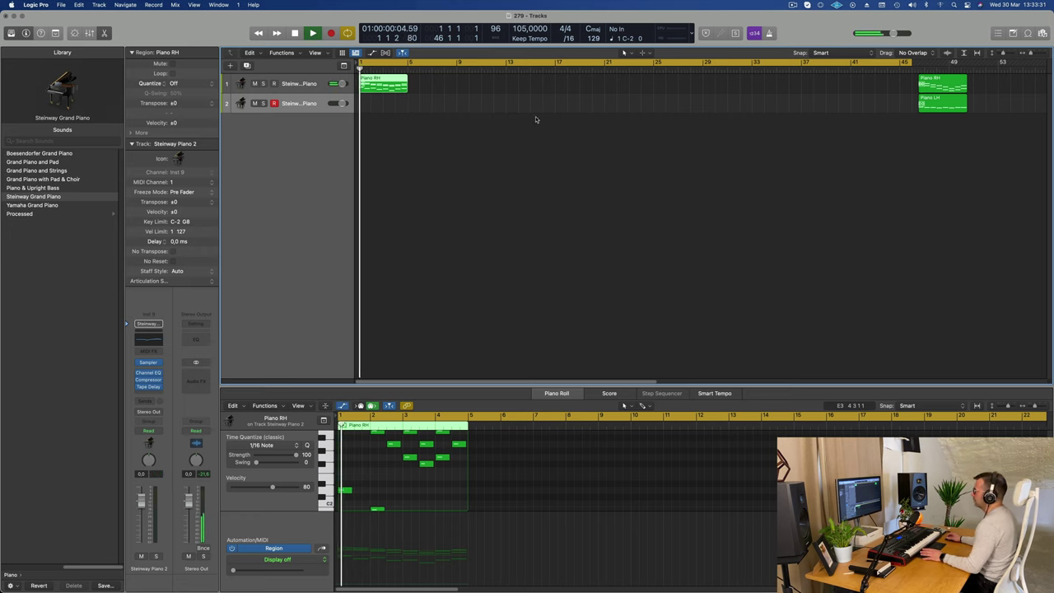
pyautogui.click(430, 148)
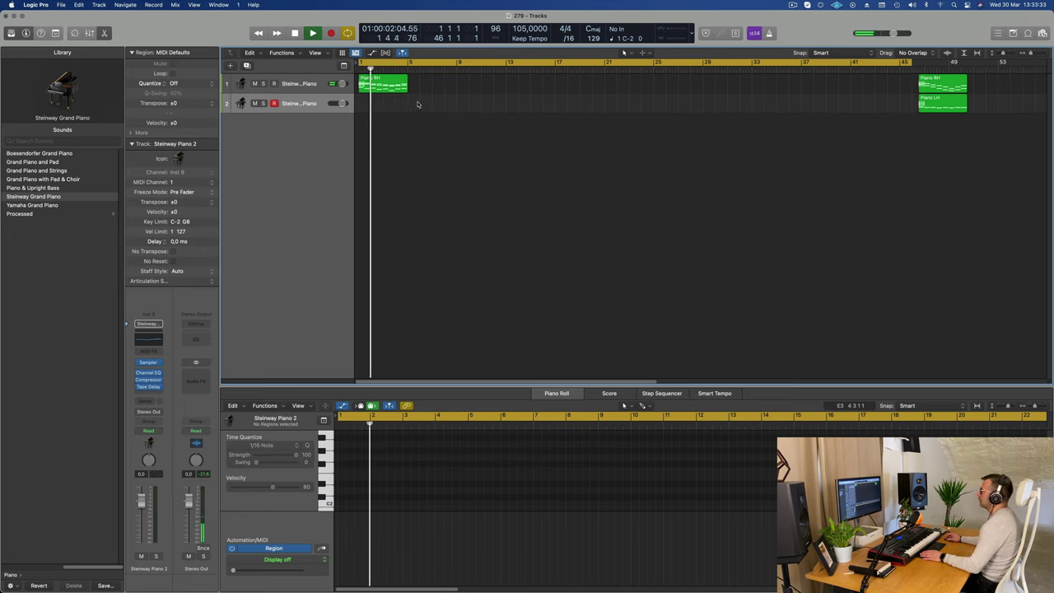
# Examine the joined region's chord and bass notes in the Piano Roll while playing it back.
pyautogui.click(387, 85)
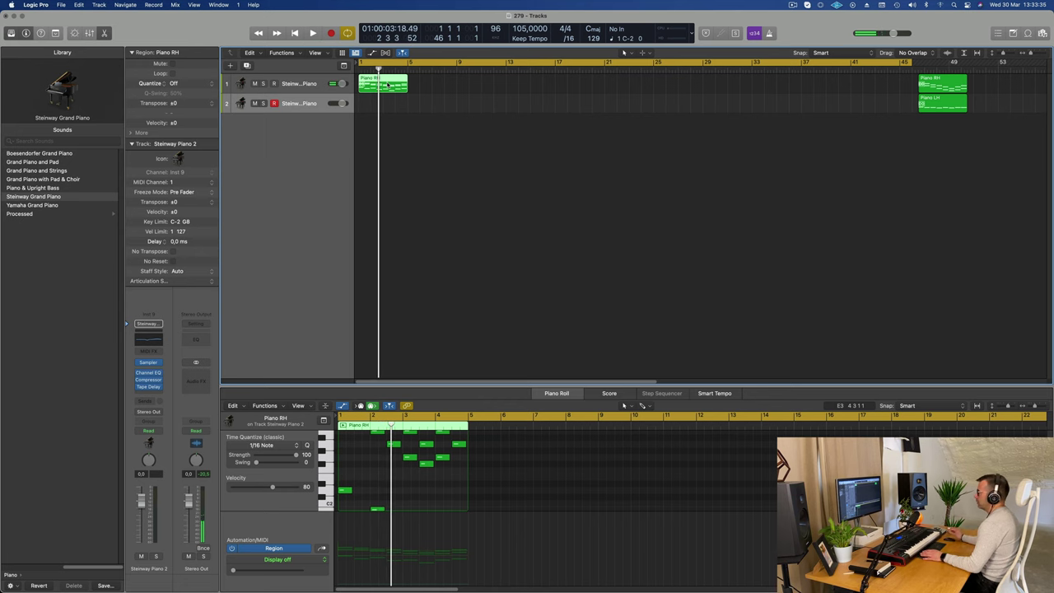
pyautogui.press('z')
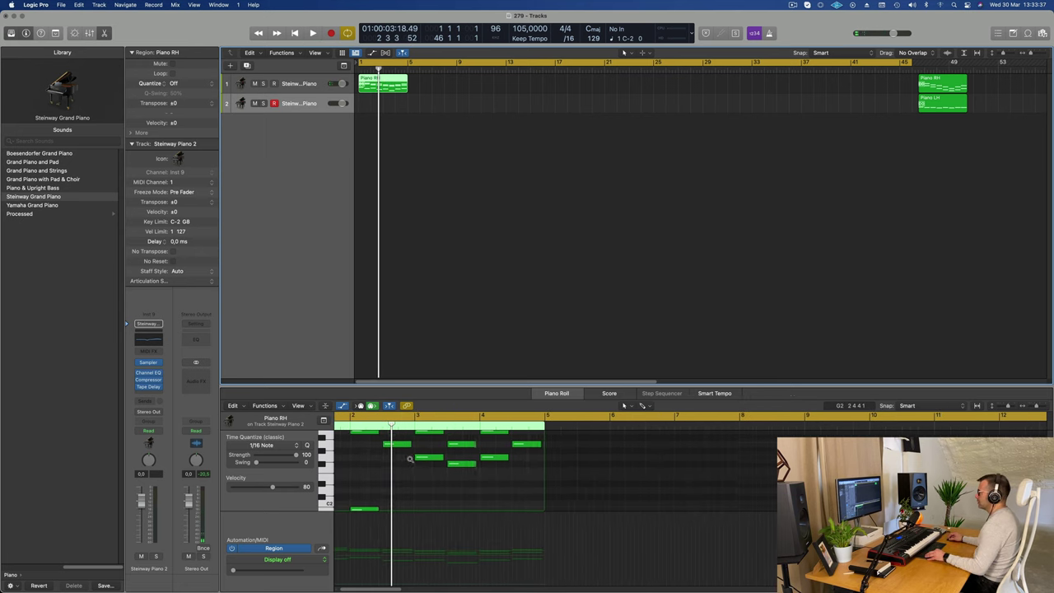
pyautogui.hscroll(-2, 410, 465)
pyautogui.scroll(2, 410, 464)
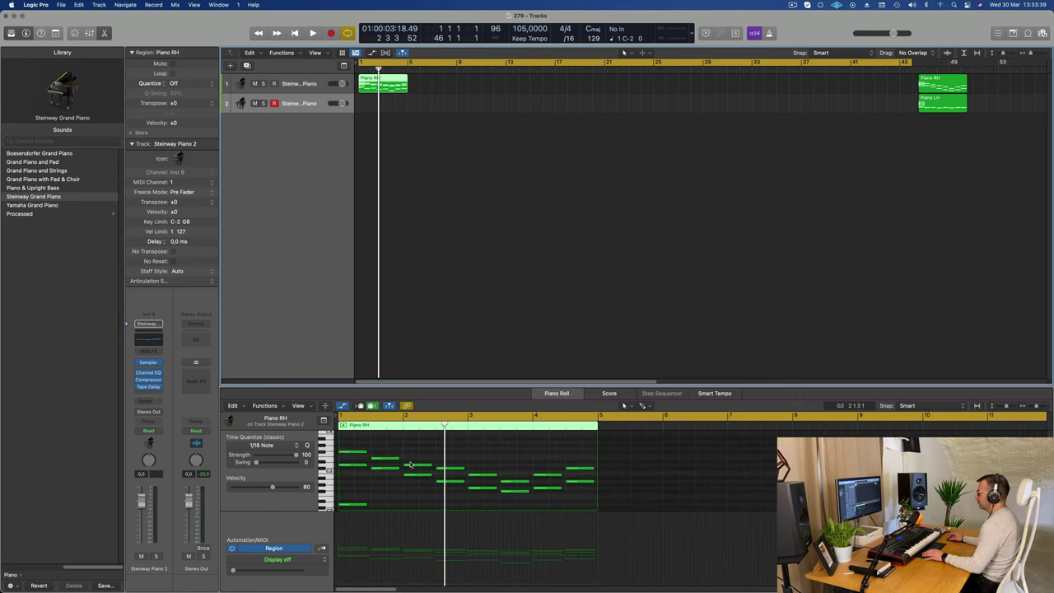
pyautogui.scroll(-1, 410, 464)
pyautogui.press('space')
pyautogui.scroll(-1, 410, 464)
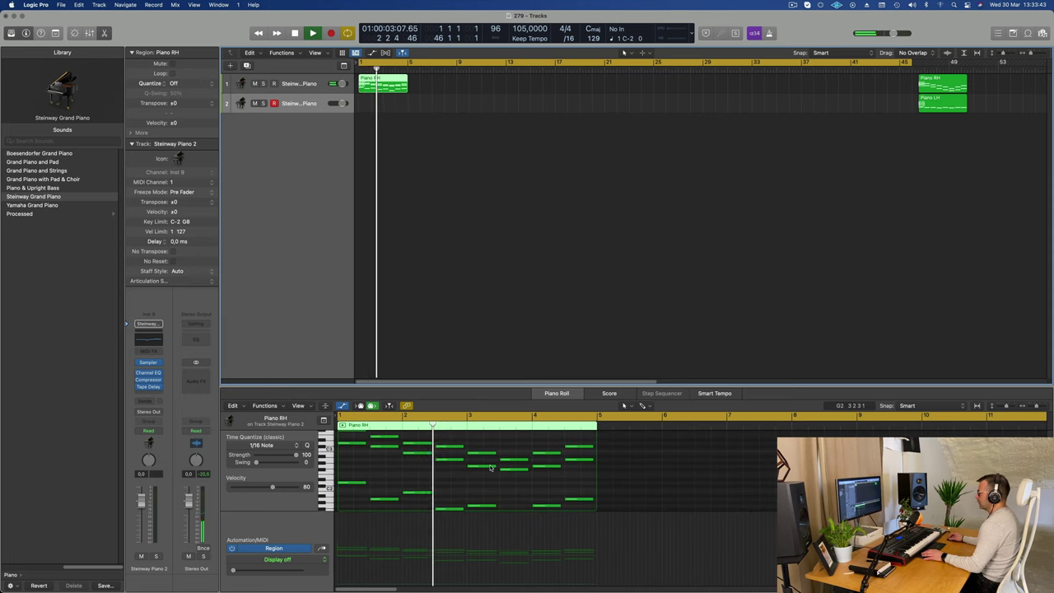
pyautogui.scroll(-1, 477, 469)
pyautogui.press('space')
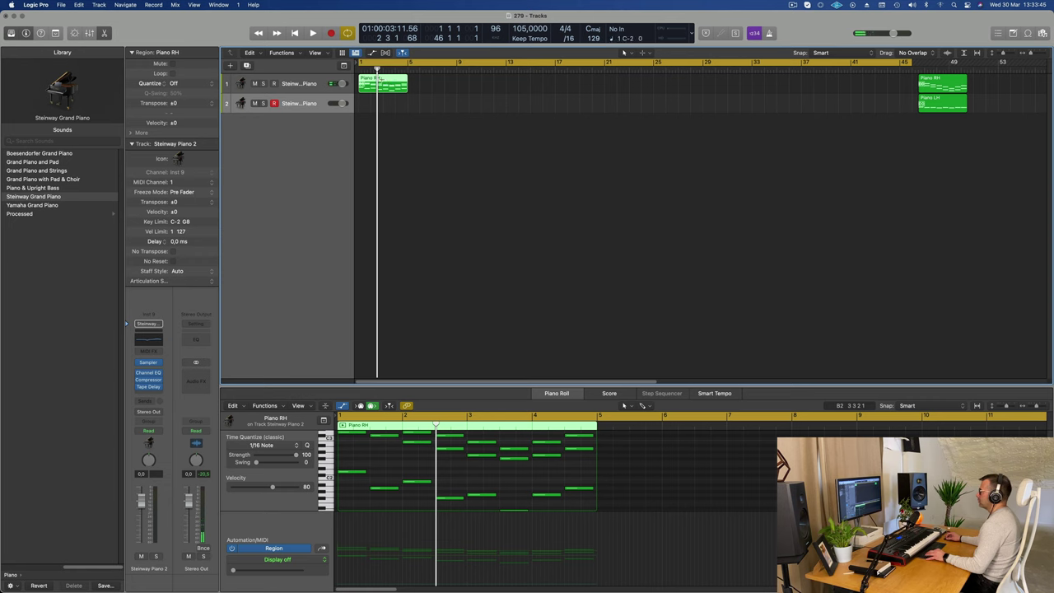
# Split the joined region at bar 3, move its second half to around bar 38, and extend the first half to bar 9.
pyautogui.keyDown('super'); pyautogui.doubleClick(383, 79); pyautogui.keyUp('super')
pyautogui.moveTo(401, 80); pyautogui.dragTo(831, 80)
pyautogui.click(362, 80)
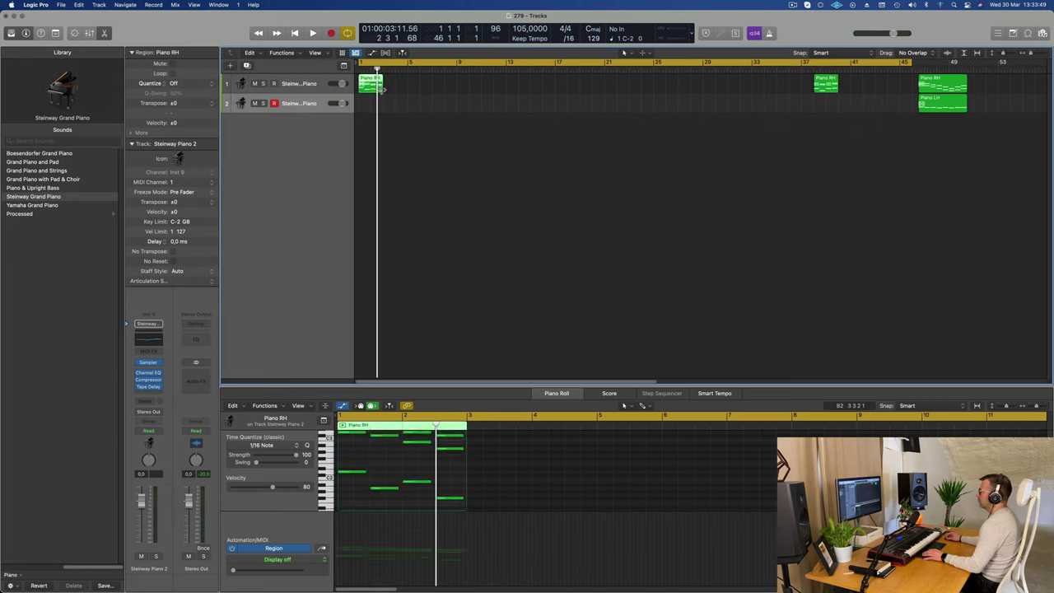
pyautogui.moveTo(381, 89); pyautogui.dragTo(455, 90)
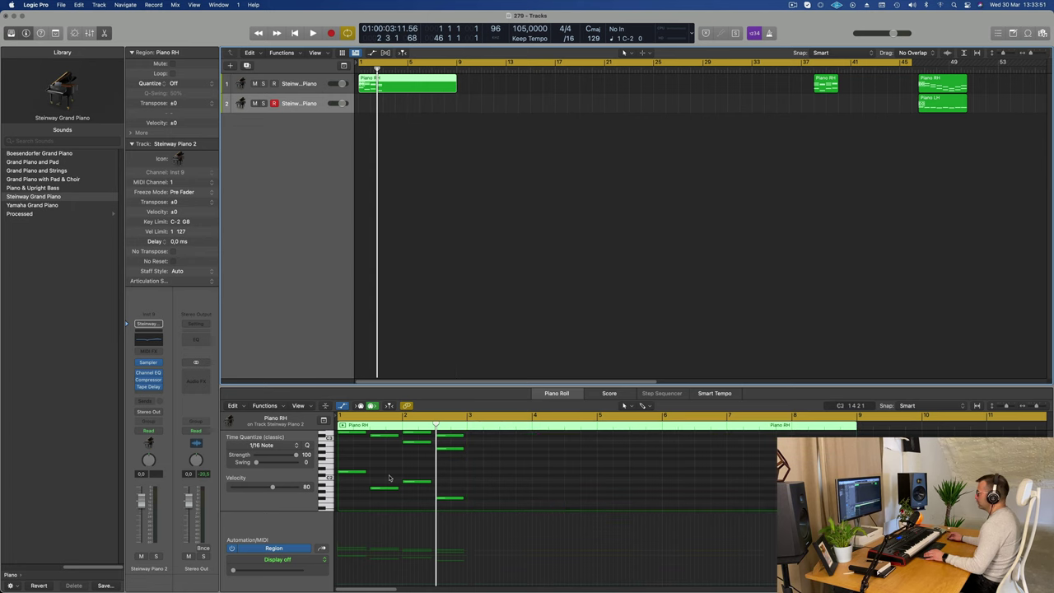
# Move the second, third and fourth chords so that they start on bars 2, 3 and 4.
pyautogui.scroll(-4, 390, 472)
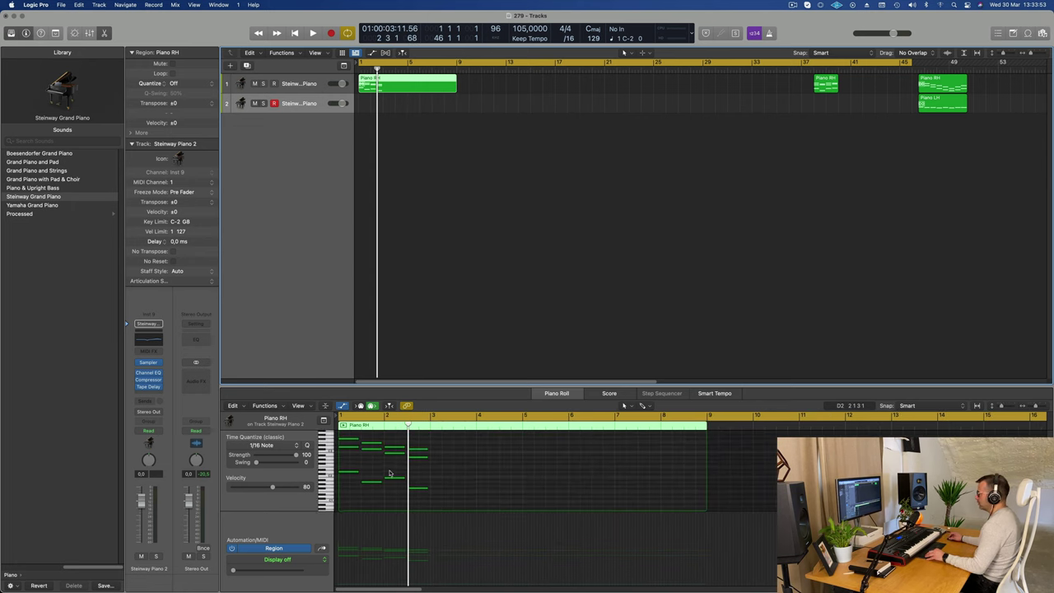
pyautogui.moveTo(371, 435); pyautogui.dragTo(474, 504)
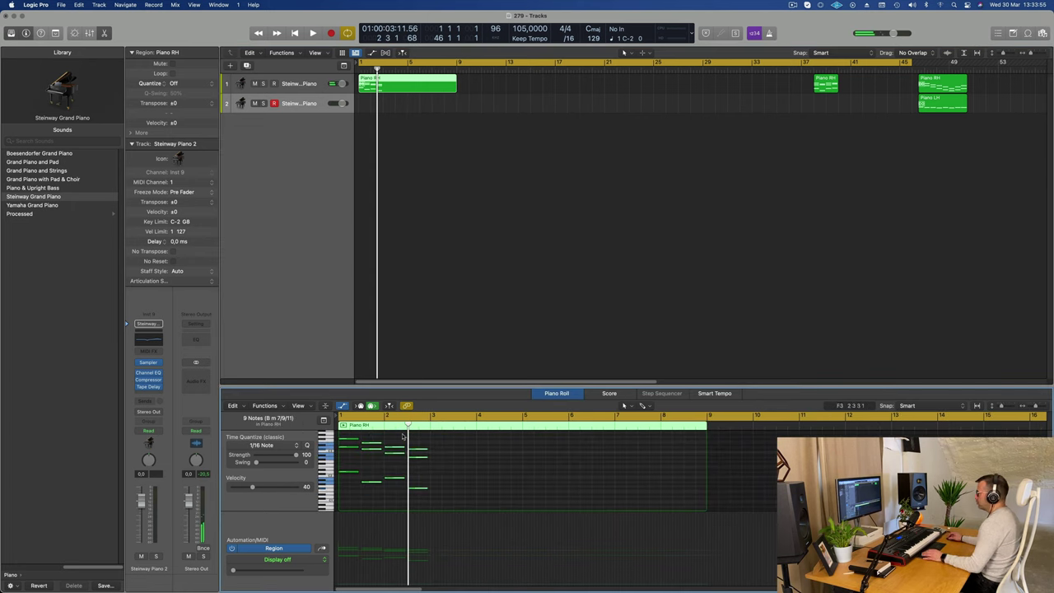
pyautogui.moveTo(370, 445); pyautogui.dragTo(415, 441)
pyautogui.moveTo(459, 492); pyautogui.dragTo(458, 492)
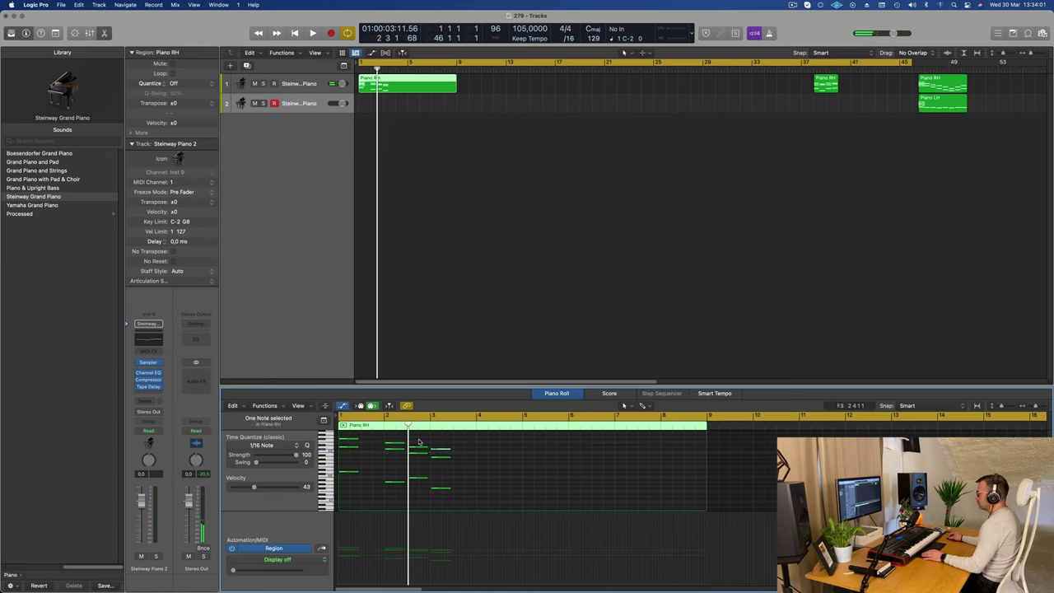
pyautogui.moveTo(418, 442); pyautogui.dragTo(459, 501)
pyautogui.moveTo(419, 449); pyautogui.dragTo(486, 453)
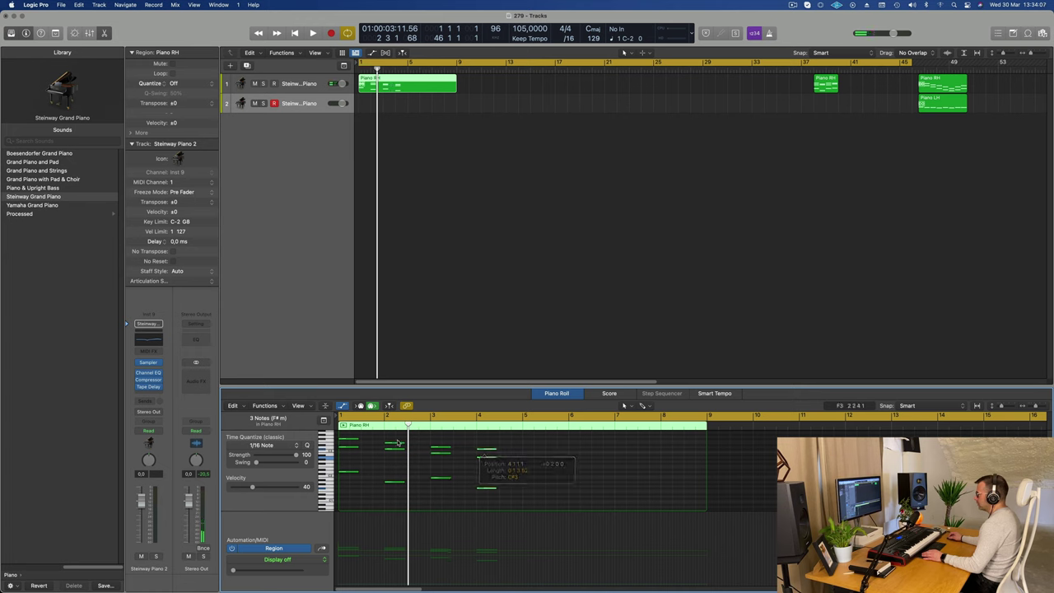
# Lengthen all 12 notes so each chord lasts a full bar, and play the result.
pyautogui.moveTo(349, 436); pyautogui.dragTo(519, 511)
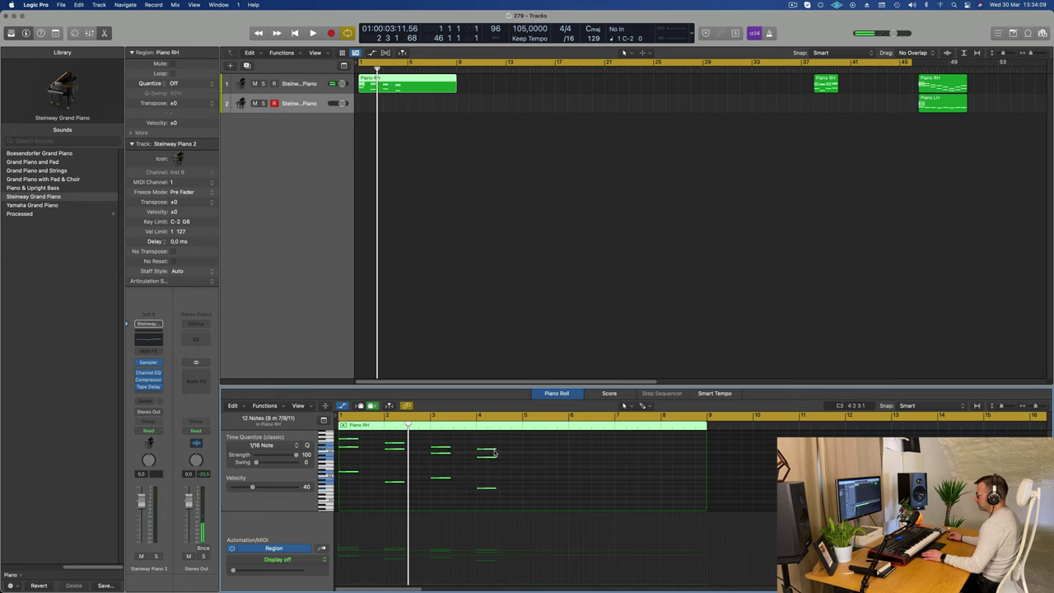
pyautogui.moveTo(493, 449); pyautogui.dragTo(522, 456)
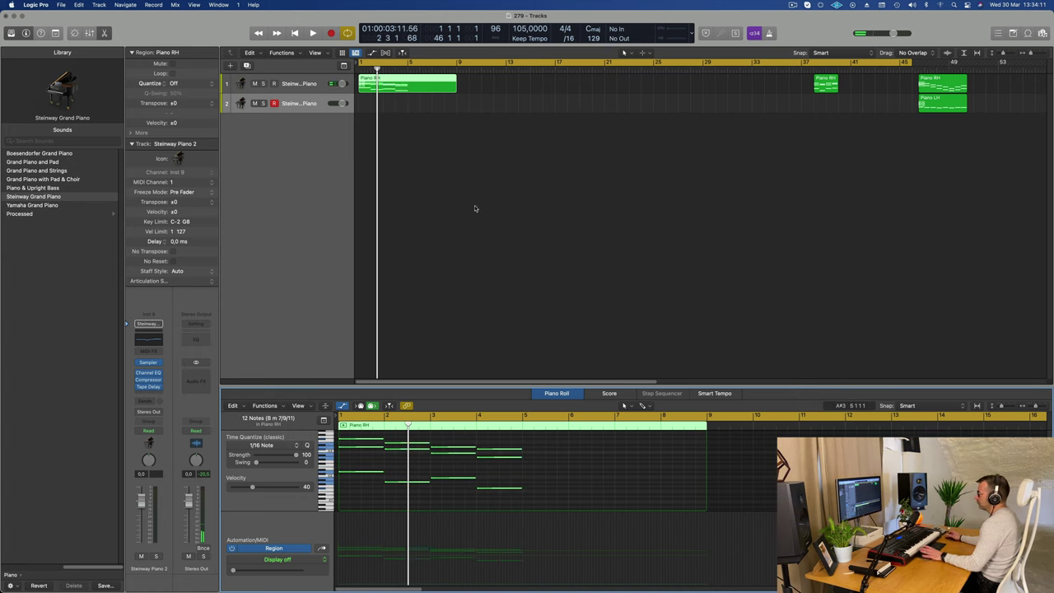
pyautogui.press('space')
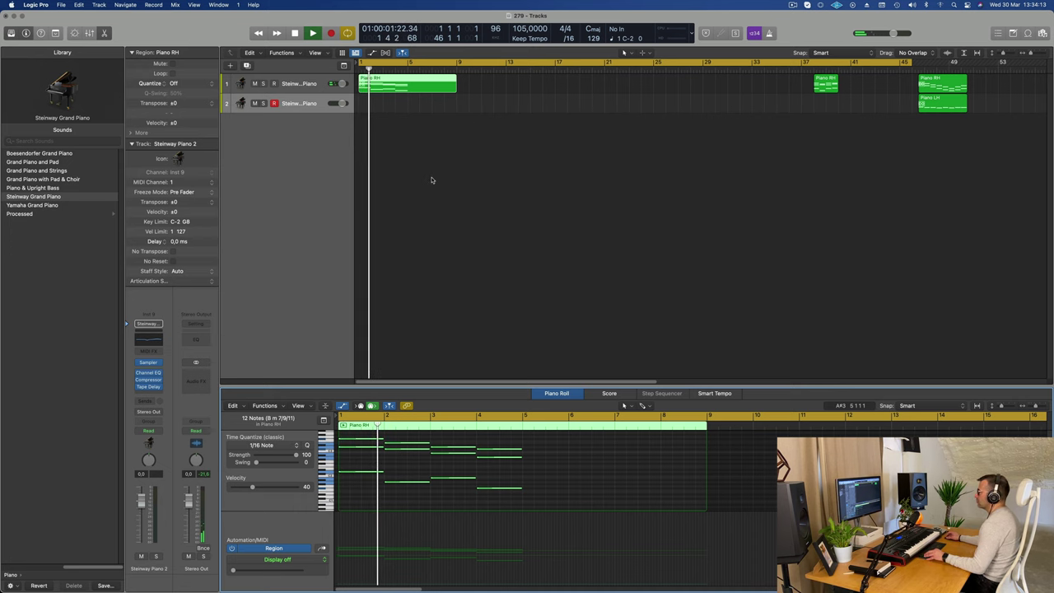
# Split the Piano RH region at bar 5 and delete the empty part up to bar 9.
pyautogui.scroll(2, 456, 162)
pyautogui.scroll(-2, 456, 162)
pyautogui.keyDown('super'); pyautogui.doubleClick(408, 82); pyautogui.keyUp('super')
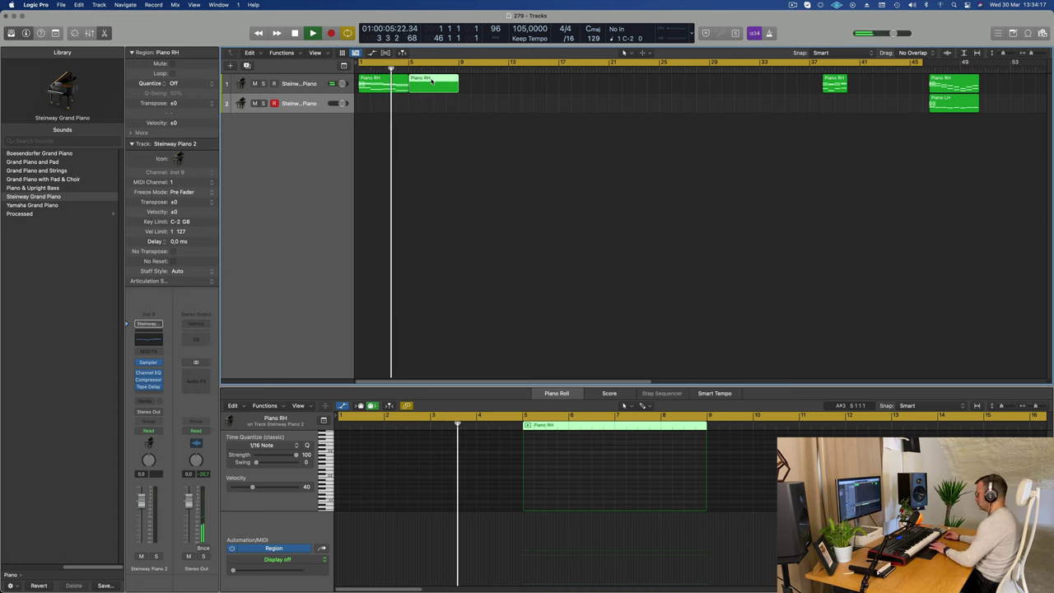
pyautogui.press('Delete')
pyautogui.click(385, 86)
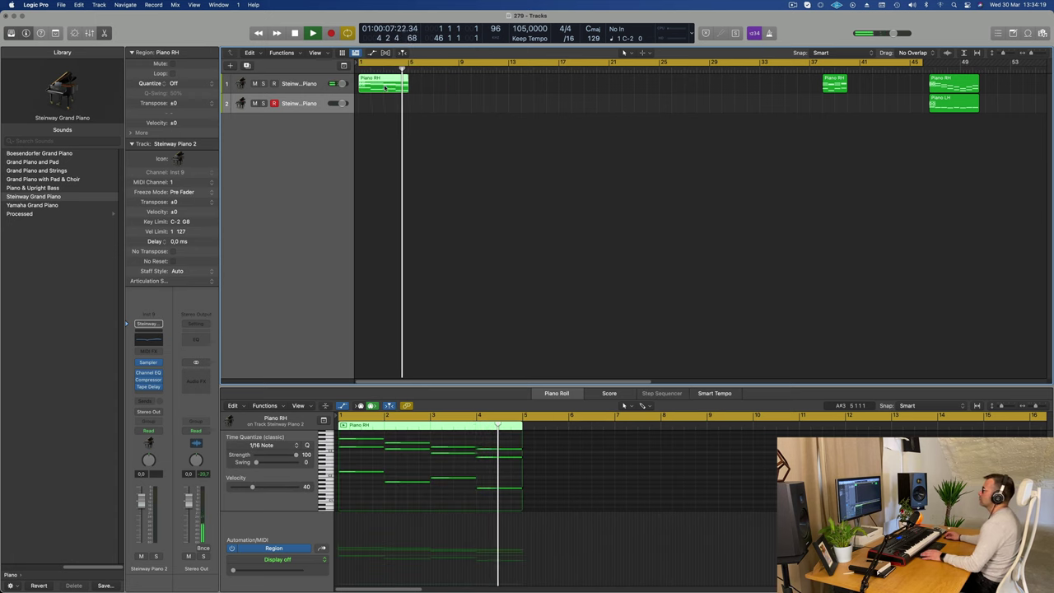
# Duplicate the first piano track and copy its four-bar Piano RH region onto the new track at bar 1.
pyautogui.press('Return')
pyautogui.click(321, 92)
pyautogui.press('space')
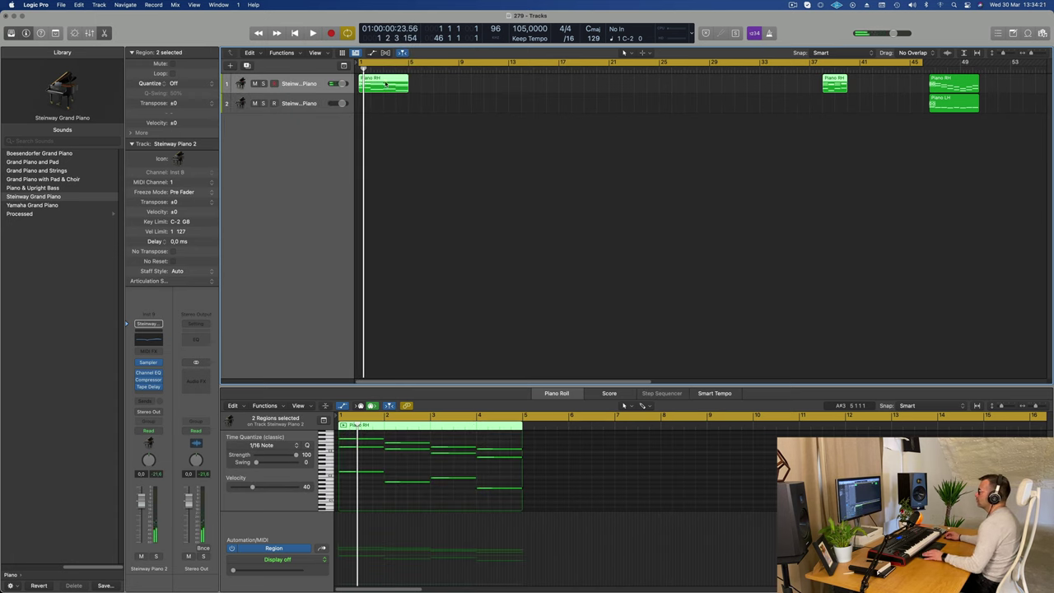
pyautogui.click(246, 66)
pyautogui.click(381, 87)
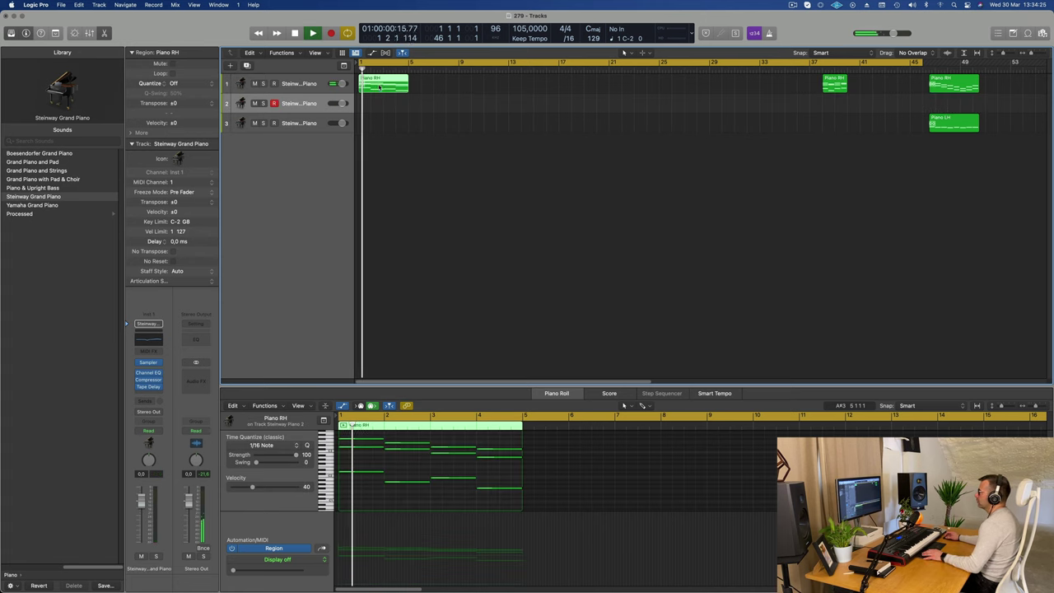
pyautogui.moveTo(381, 87); pyautogui.dragTo(319, 99)
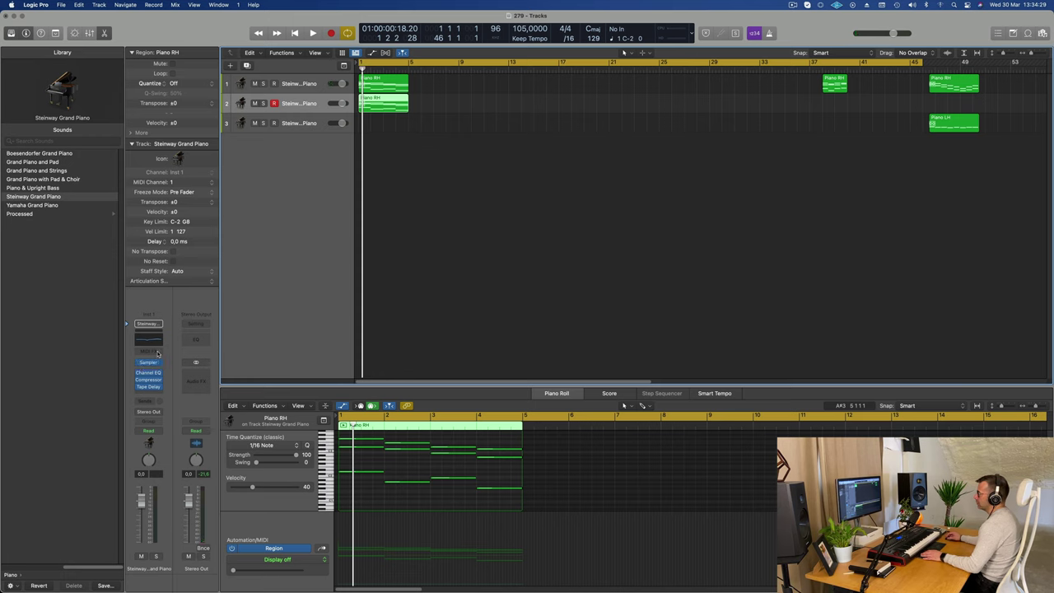
# Audition the processed piano sounds Below The Surface Piano, Rise Above Piano, Record Collection Grand and Ghost Piano on the second track.
pyautogui.click(19, 213)
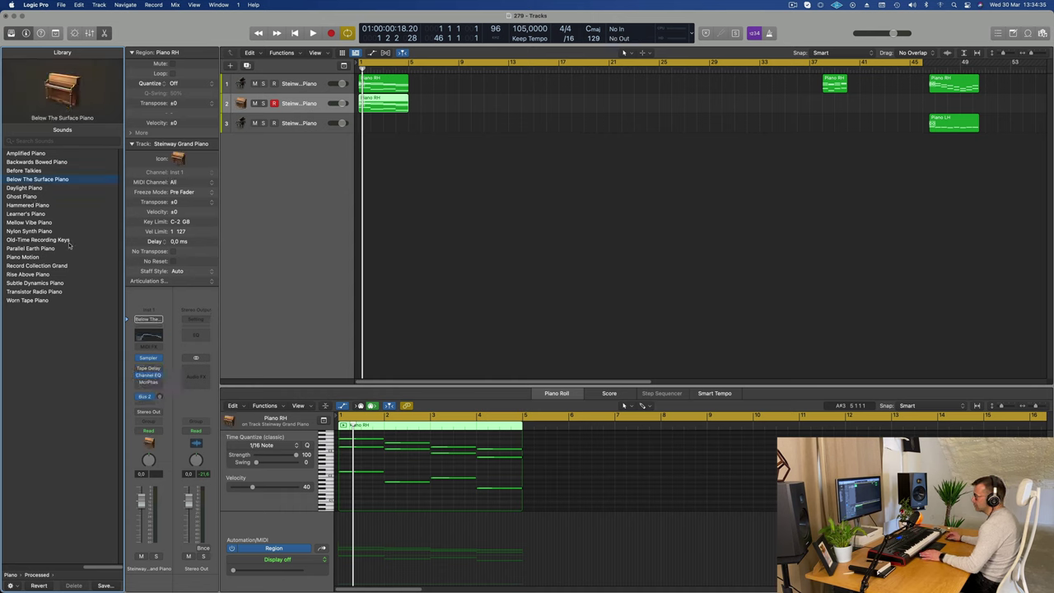
pyautogui.press('space')
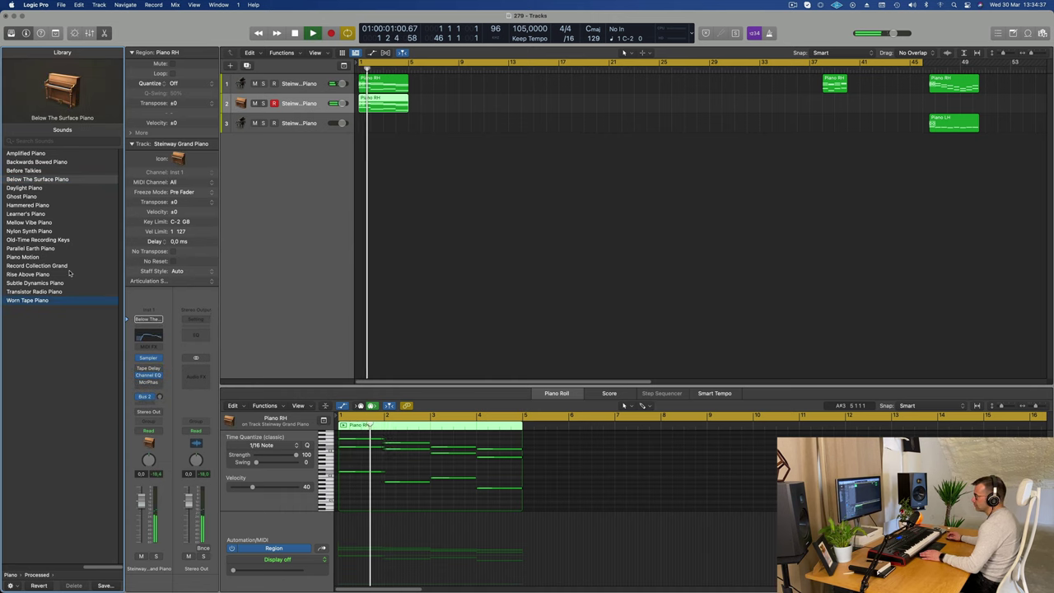
pyautogui.click(27, 276)
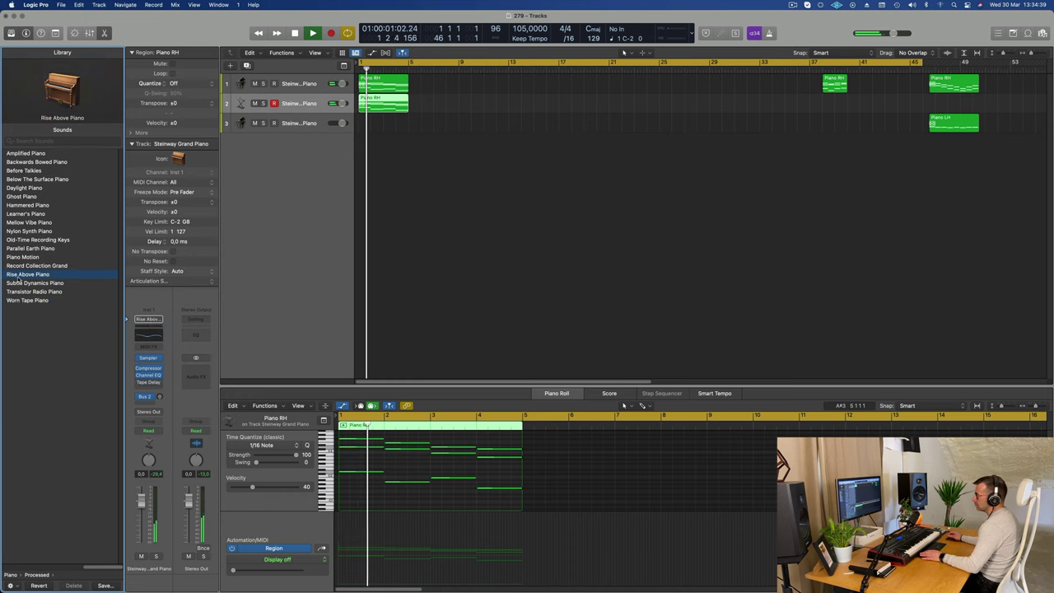
pyautogui.click(24, 266)
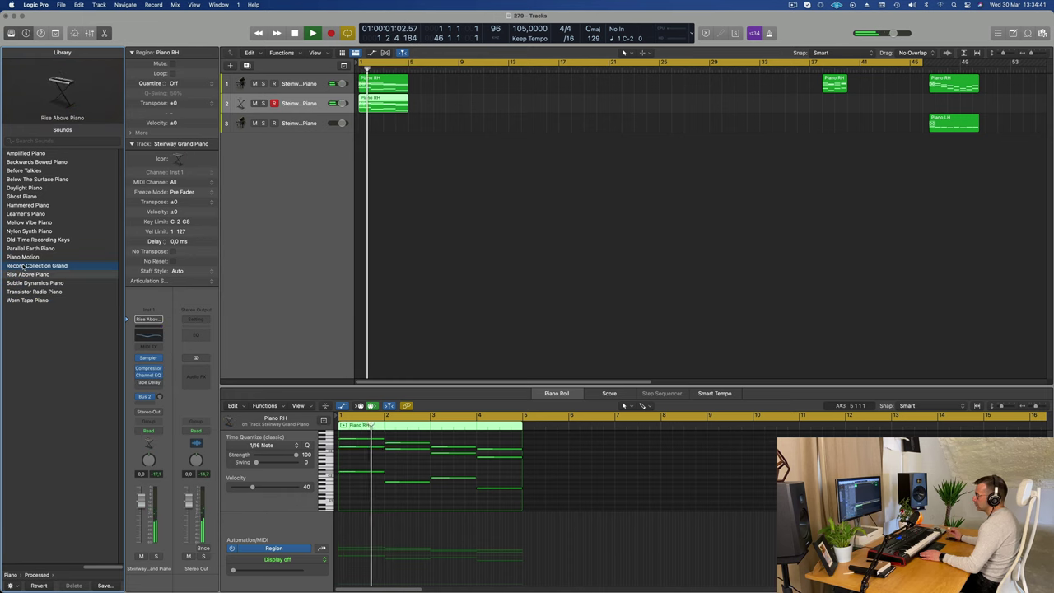
pyautogui.press('space')
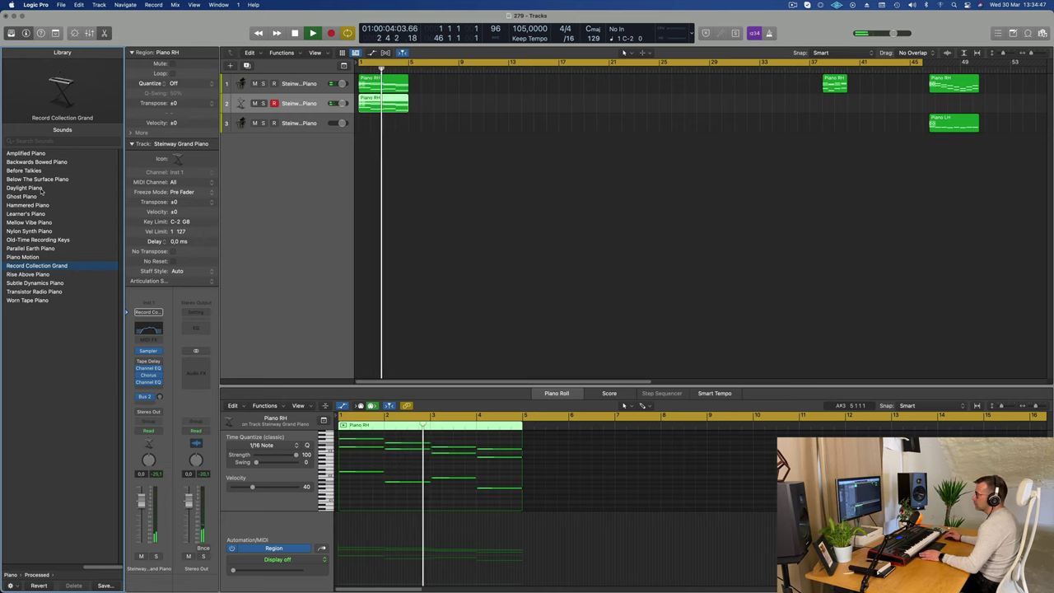
pyautogui.click(17, 197)
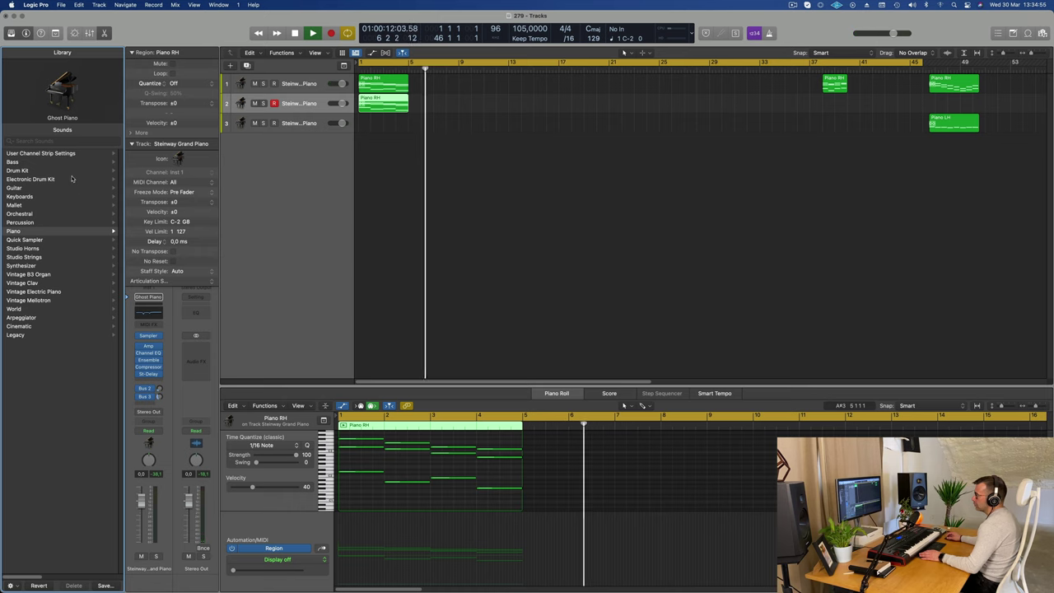
# Load the Pop Piano & Pad sound from the legacy Logic 02 Acoustic Pianos collection on the second track.
pyautogui.click(18, 335)
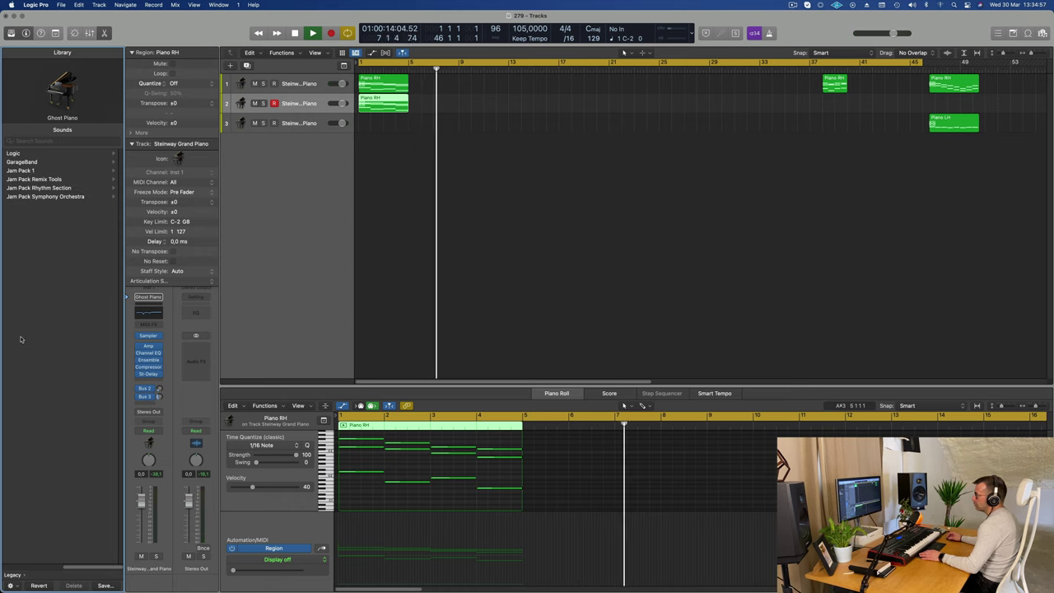
pyautogui.click(14, 154)
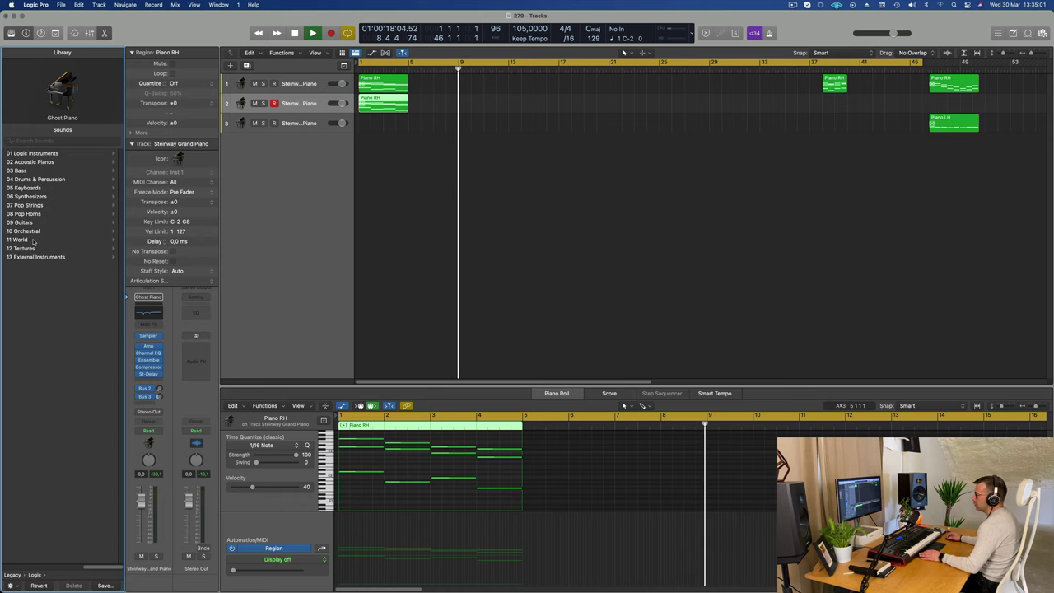
pyautogui.click(42, 161)
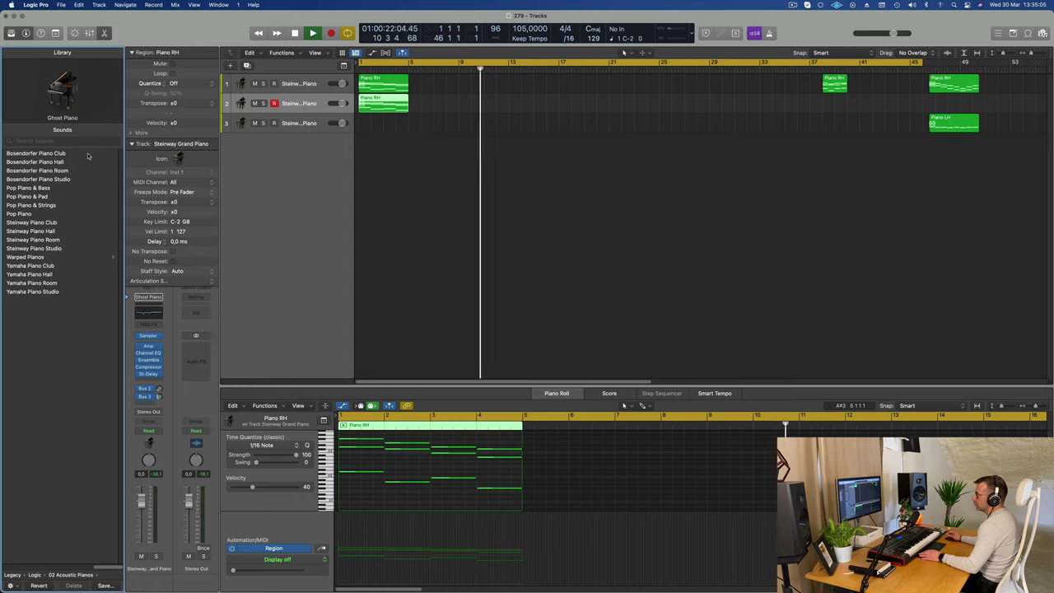
pyautogui.click(23, 196)
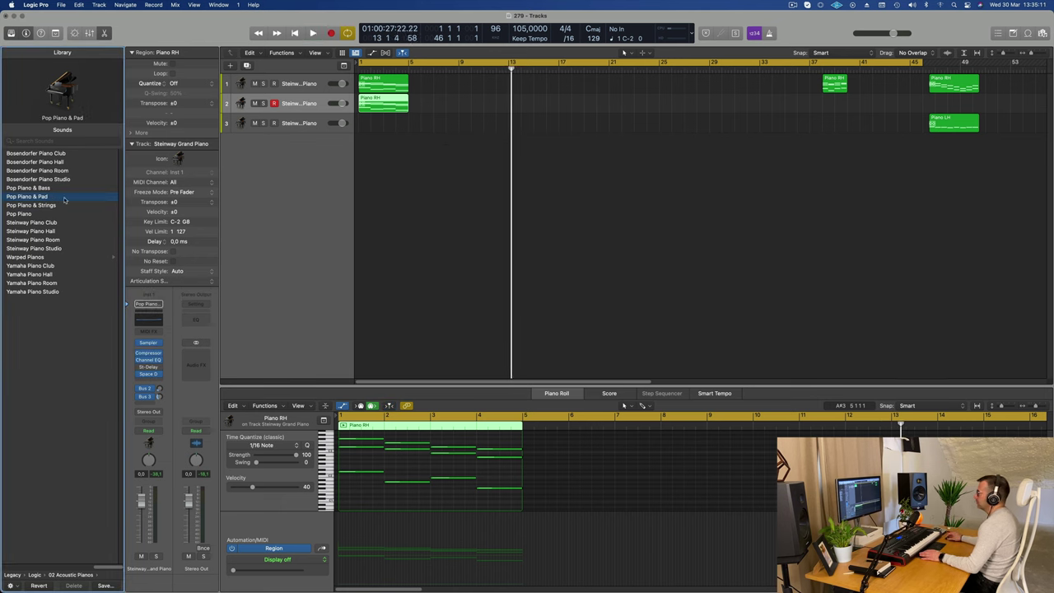
# Set the cycle range to bars 1 to 9, repeat the Piano RH regions of both tracks at bar 5, and play them.
pyautogui.press('Return')
pyautogui.press('space')
pyautogui.moveTo(925, 62); pyautogui.dragTo(464, 105)
pyautogui.moveTo(413, 157); pyautogui.dragTo(359, 91)
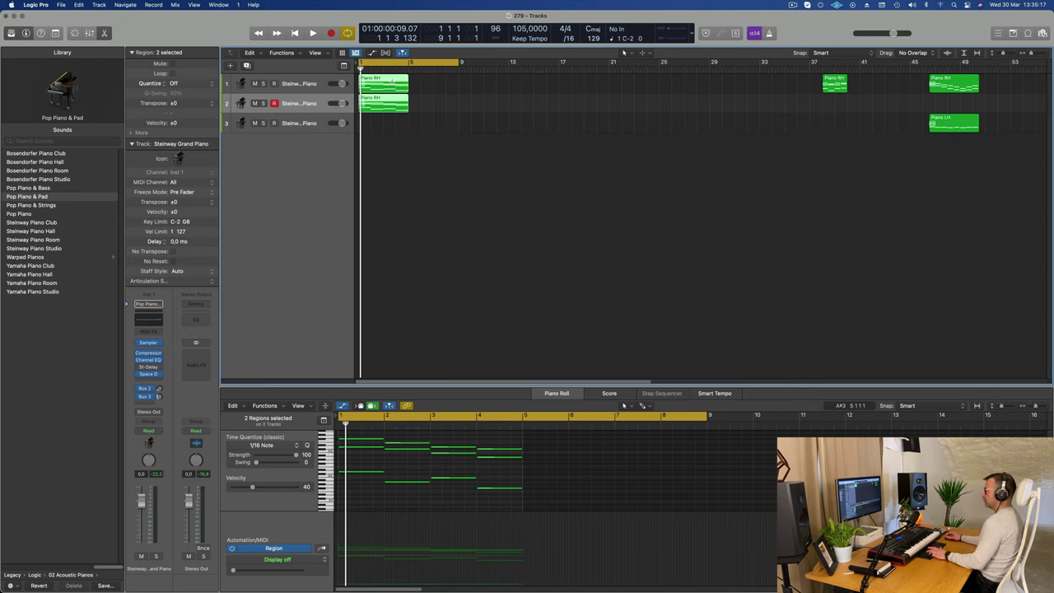
pyautogui.press('super+r')
pyautogui.click(390, 165)
pyautogui.press('space')
# Load Pop Piano & Strings on the second track and audition it with the first track briefly muted.
pyautogui.click(298, 105)
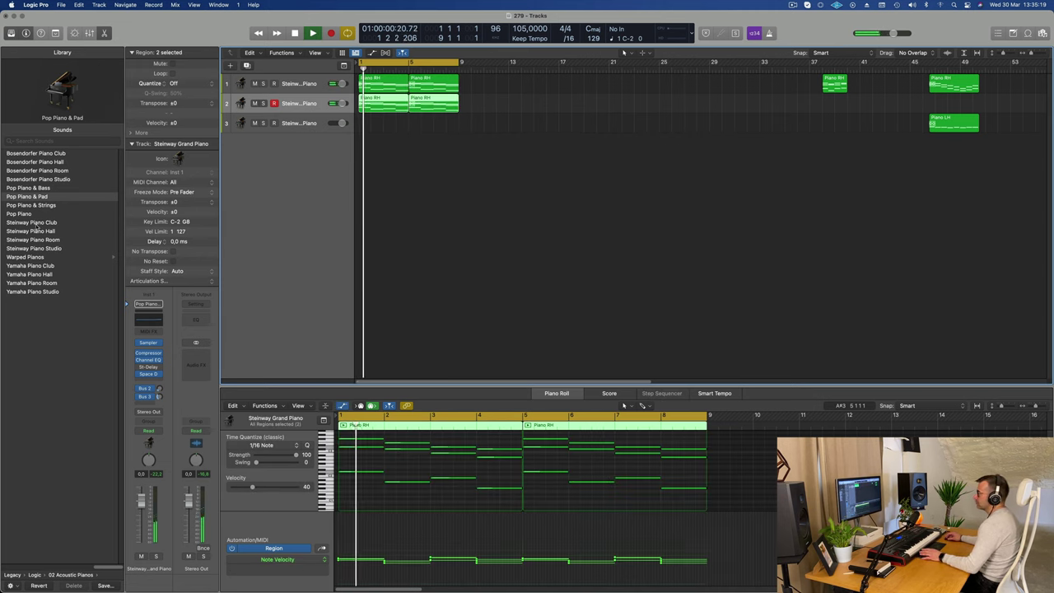
pyautogui.click(23, 205)
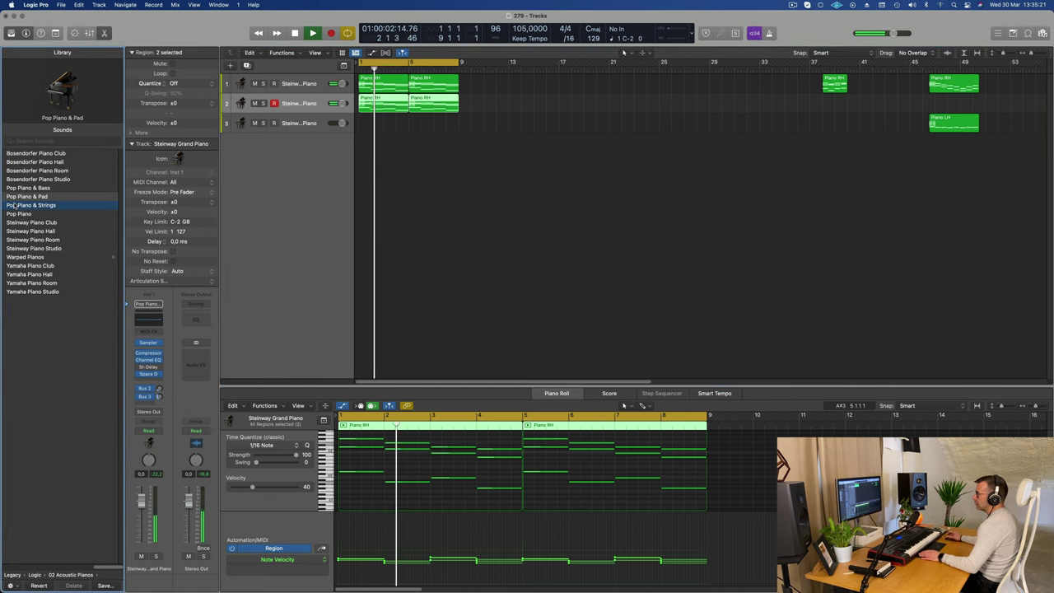
pyautogui.click(298, 84)
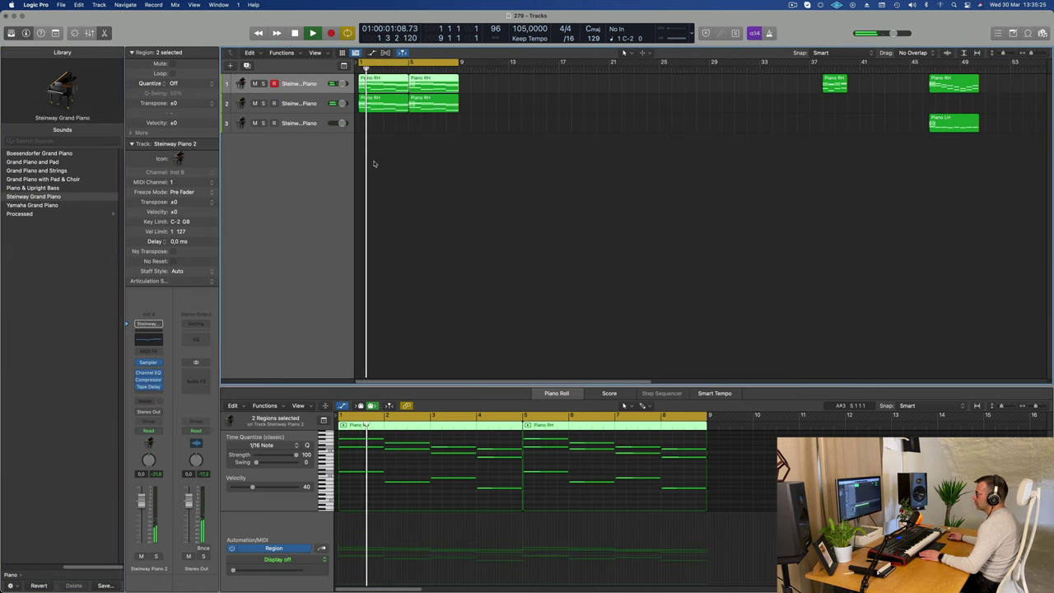
pyautogui.press('super+Left')
pyautogui.press('super+Left')
pyautogui.press('super+Left')
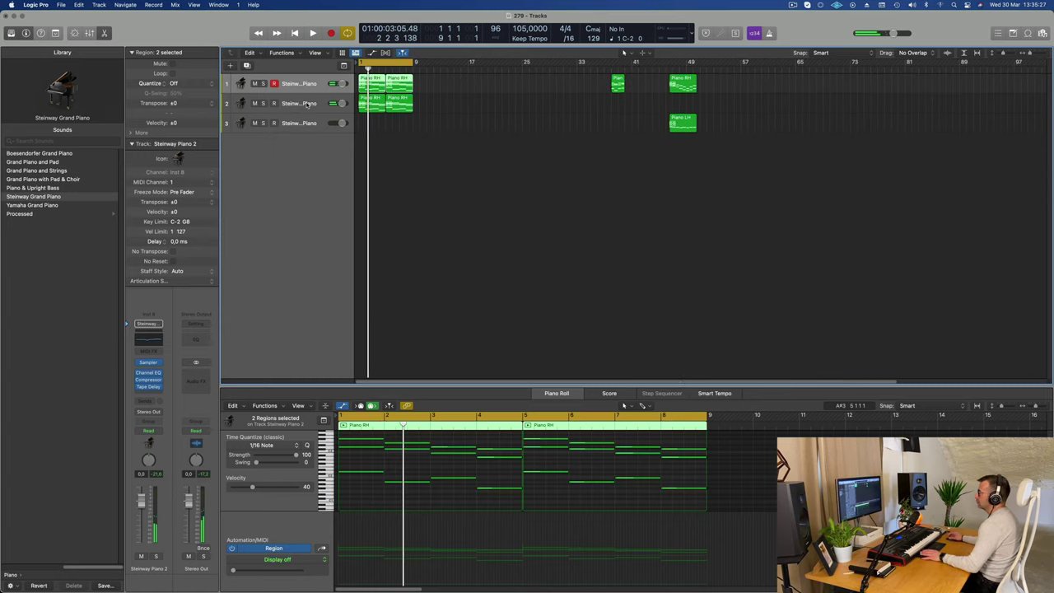
pyautogui.click(142, 557)
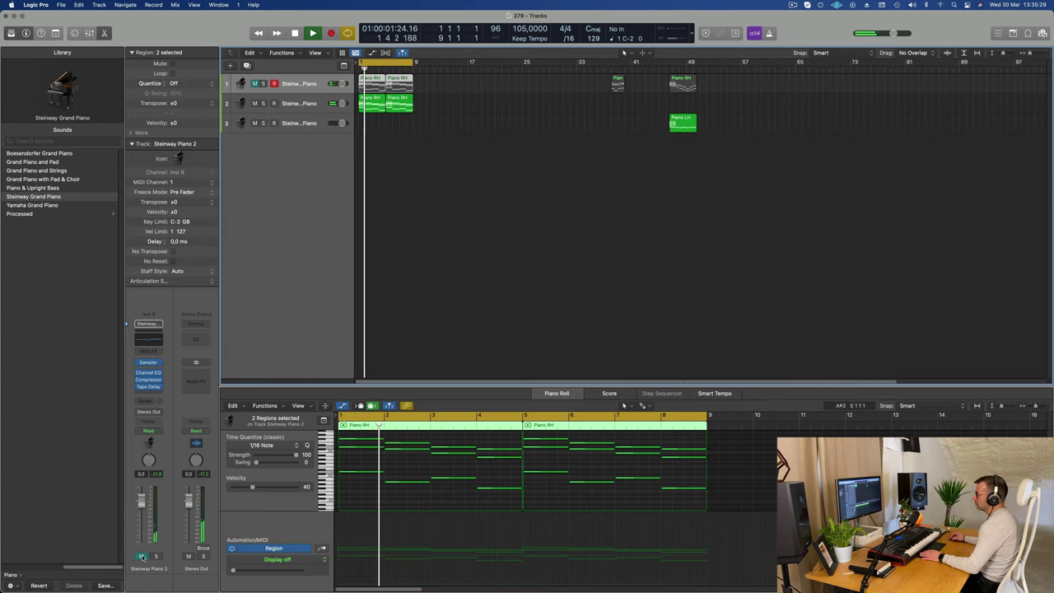
pyautogui.click(141, 556)
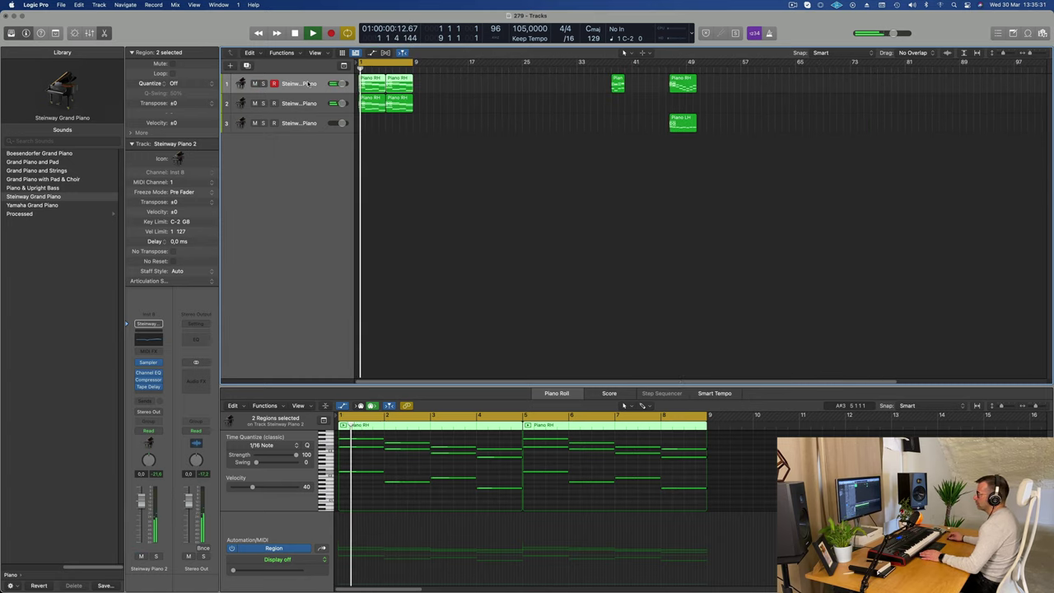
pyautogui.click(307, 103)
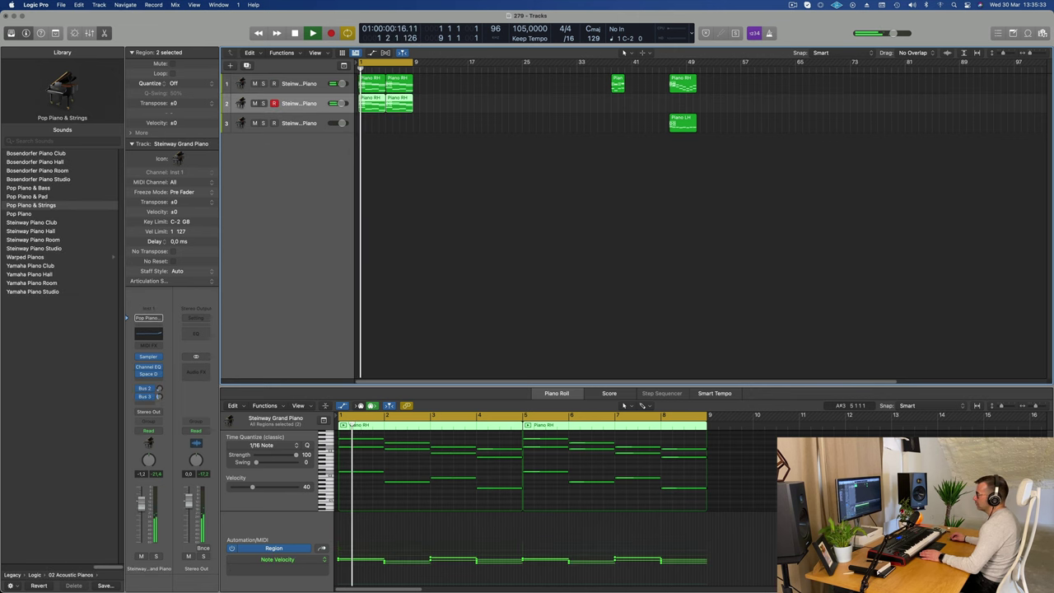
# Repeat the four Piano RH regions of both tracks from bar 9 onward and restart playback from the beginning.
pyautogui.scroll(1, 459, 286)
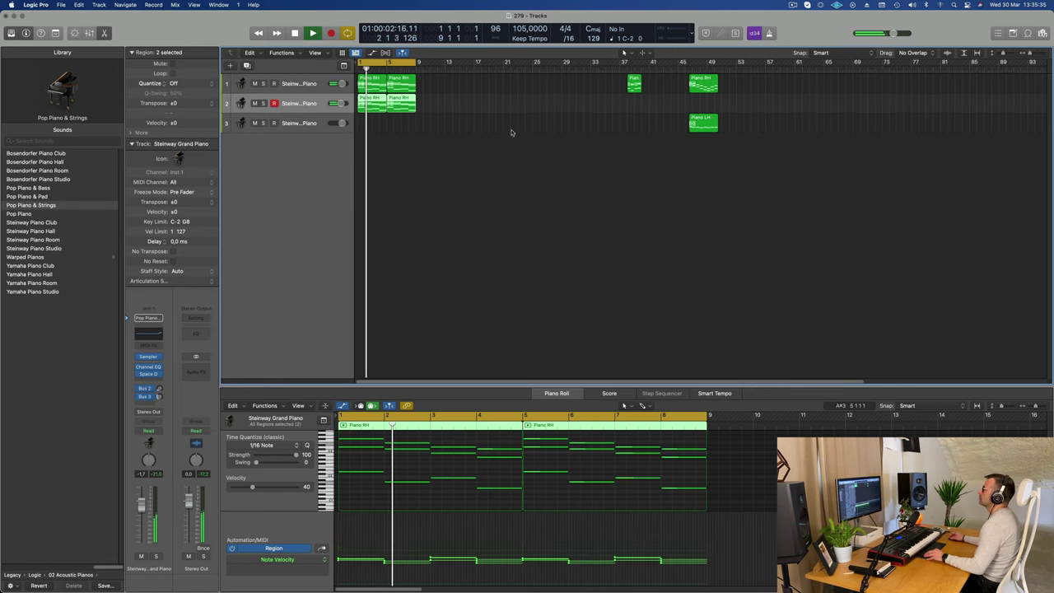
pyautogui.scroll(5, 508, 169)
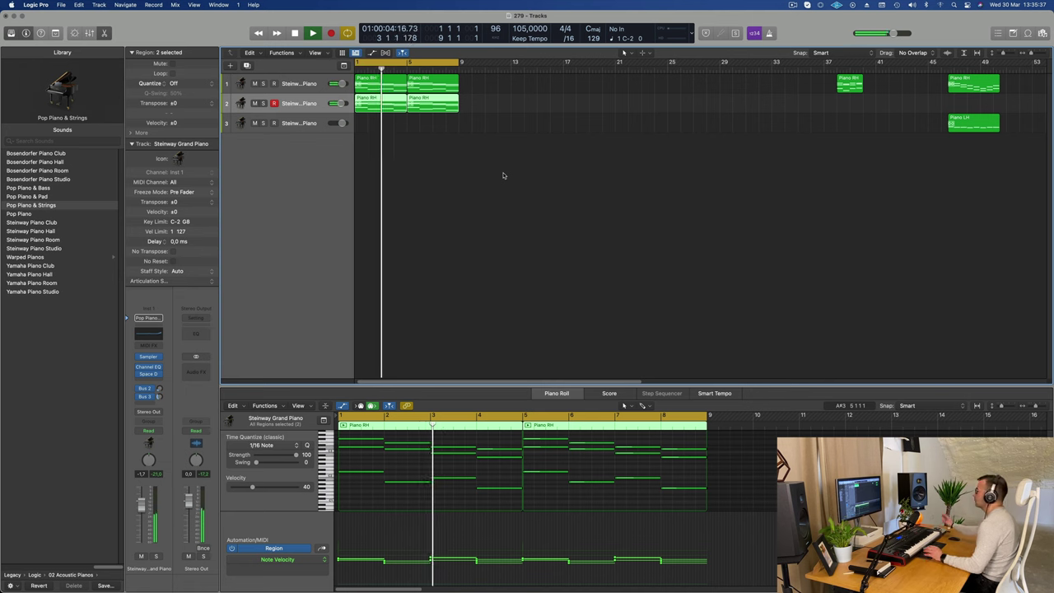
pyautogui.scroll(-1, 474, 130)
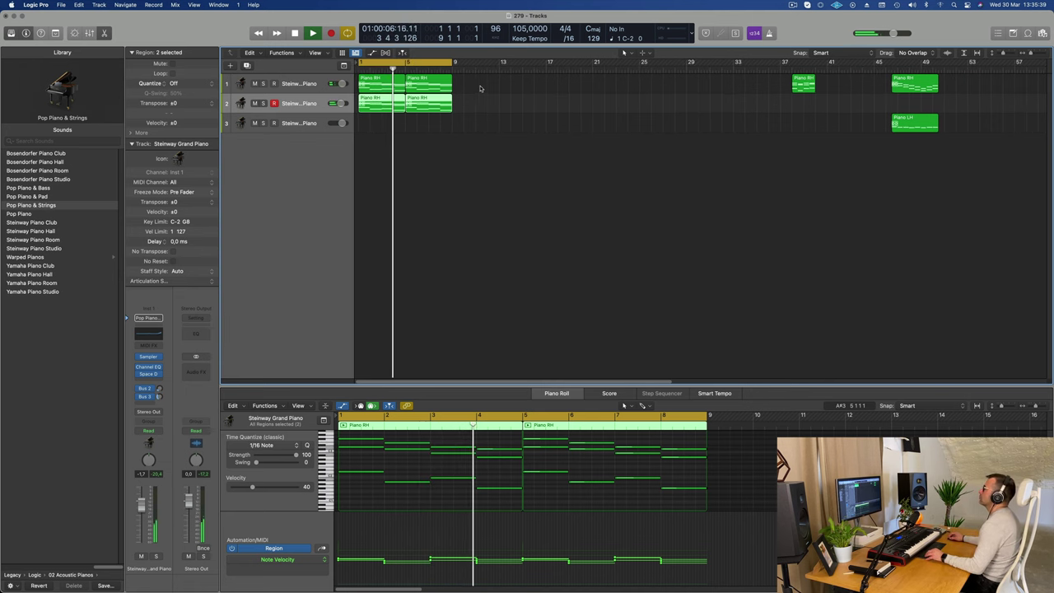
pyautogui.moveTo(480, 88); pyautogui.dragTo(369, 108)
pyautogui.press('super+r')
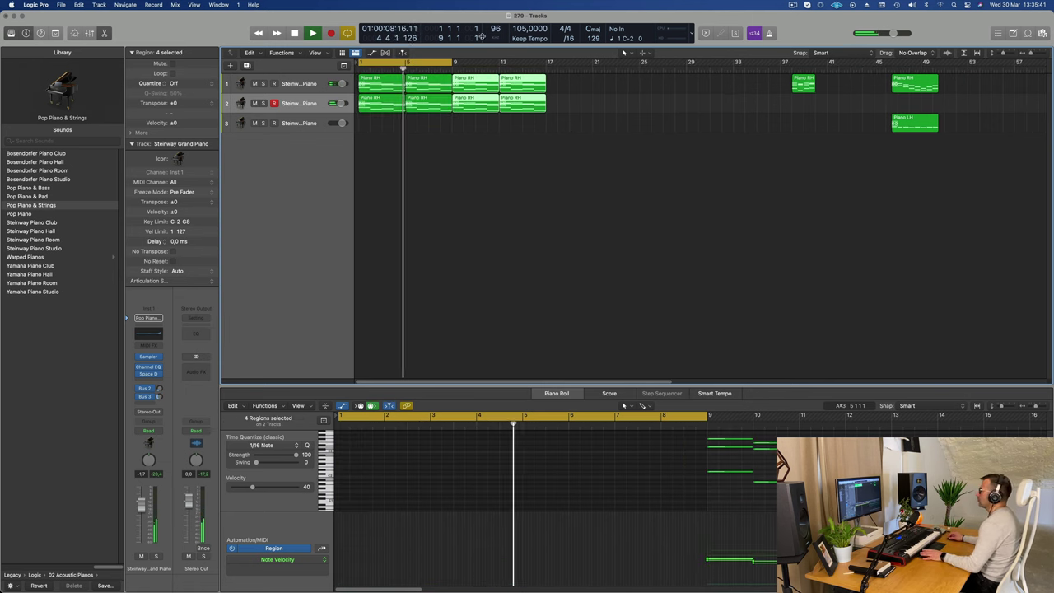
pyautogui.press('Return')
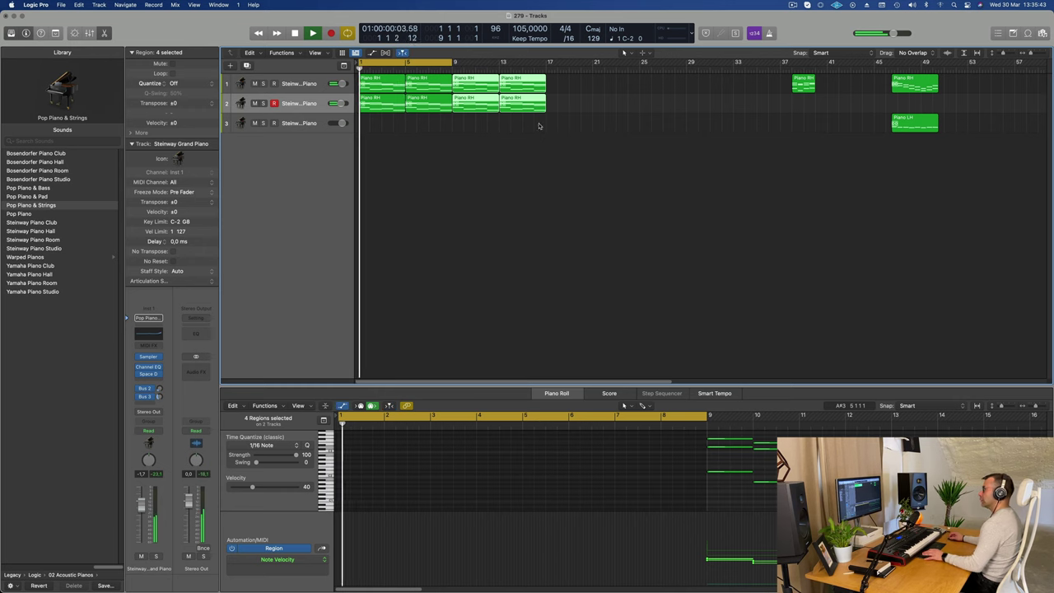
# Move the six Piano RH regions that follow the first four bars on both tracks to about bar 15.
pyautogui.scroll(-1, 544, 94)
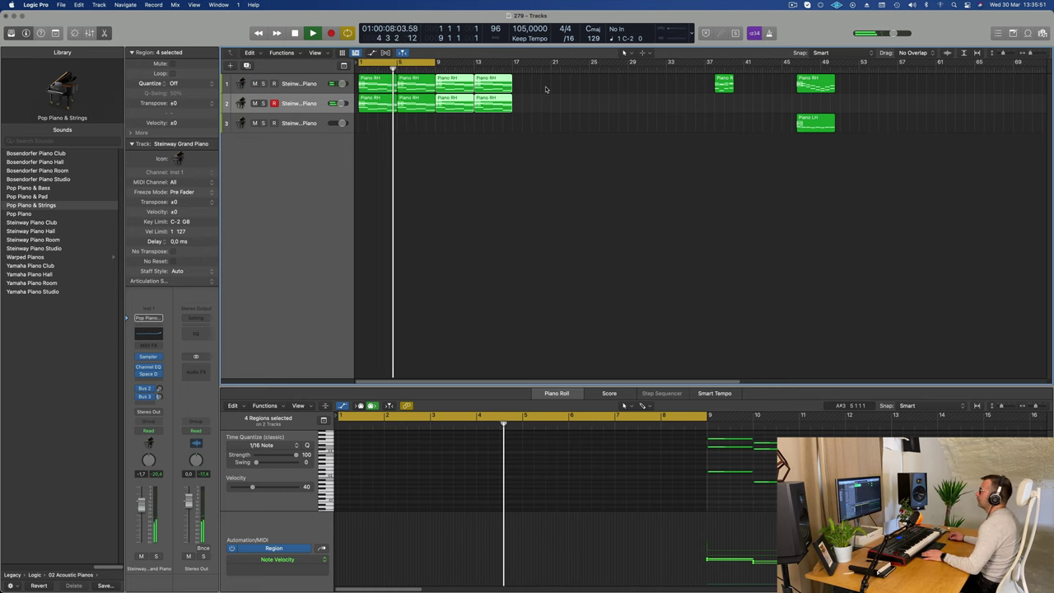
pyautogui.moveTo(546, 88); pyautogui.dragTo(429, 140)
pyautogui.moveTo(426, 81); pyautogui.dragTo(576, 80)
# Move the short Piano RH region near bar 38 on the first track to bar 5 and extend it to bar 9.
pyautogui.click(724, 84)
pyautogui.moveTo(713, 84); pyautogui.dragTo(434, 88)
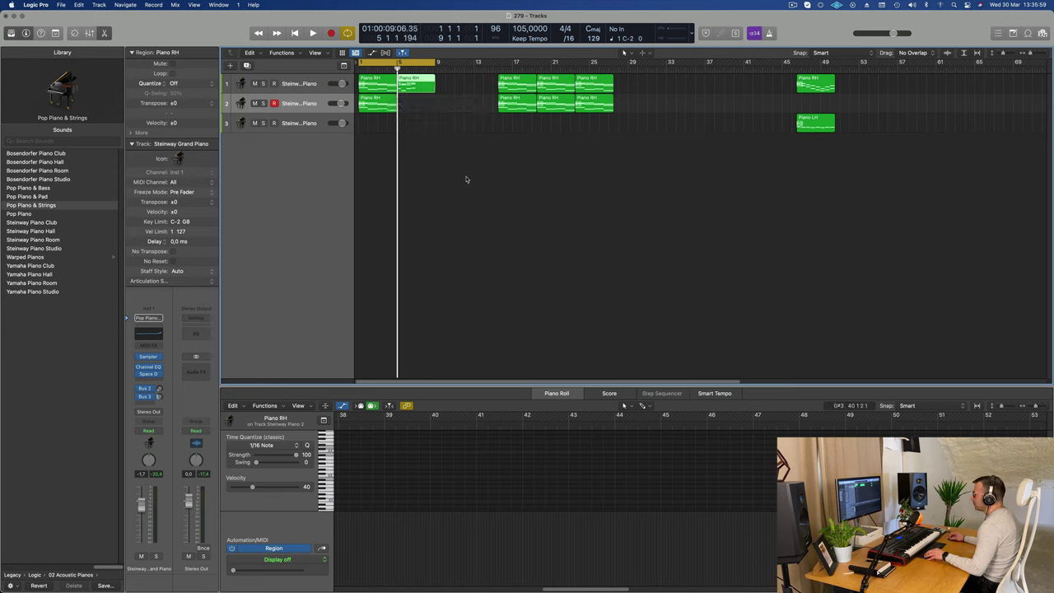
pyautogui.click(414, 80)
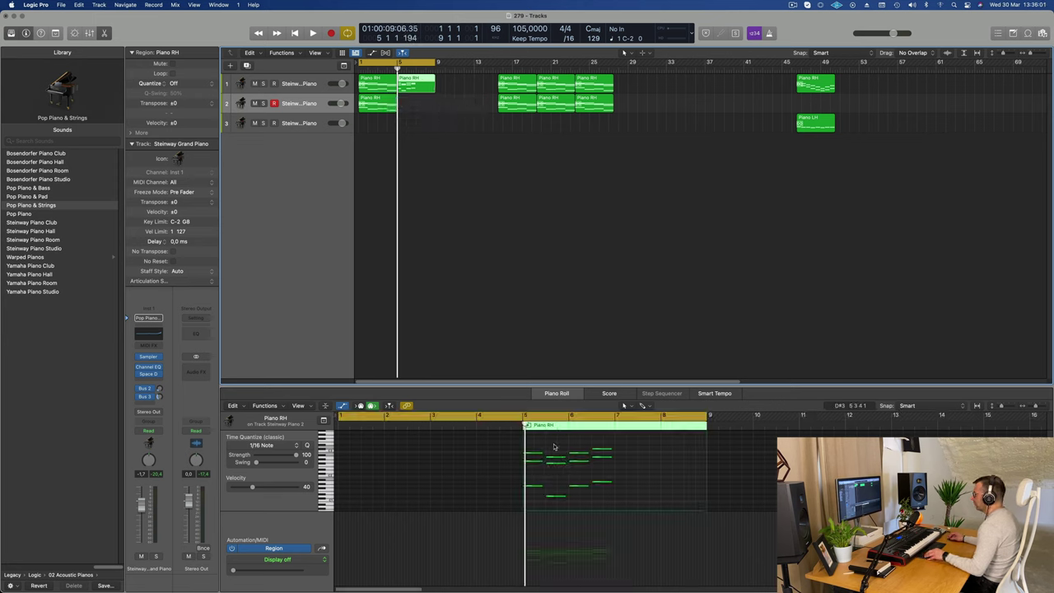
# Move the region's second, third and fourth chords to bars 6, 7 and 8 and lengthen all 12 notes to full bars.
pyautogui.moveTo(554, 447); pyautogui.dragTo(632, 507)
pyautogui.moveTo(556, 459); pyautogui.dragTo(650, 509)
pyautogui.moveTo(604, 455); pyautogui.dragTo(670, 453)
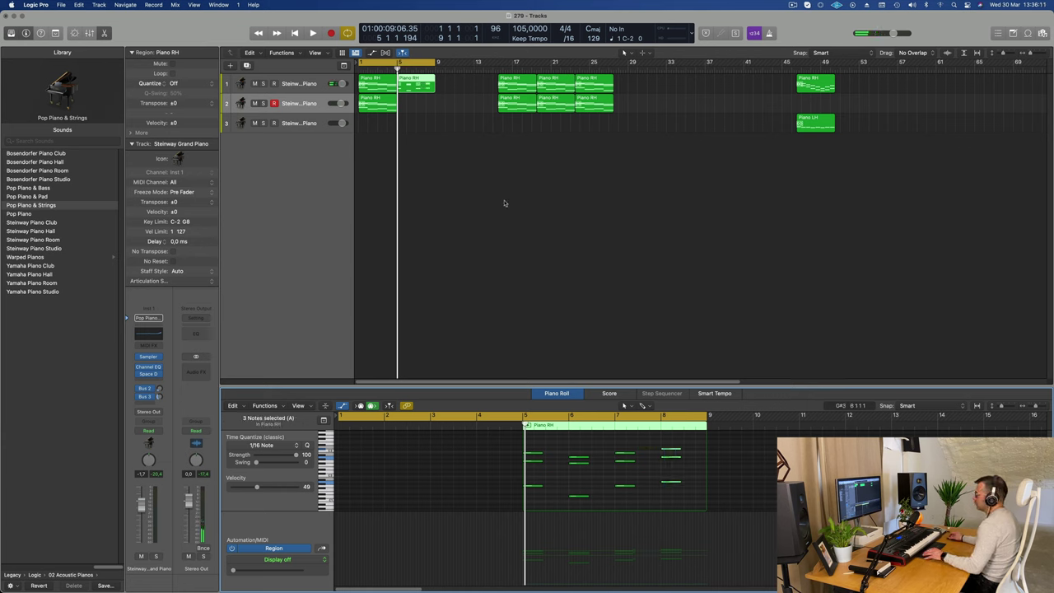
pyautogui.moveTo(599, 459); pyautogui.dragTo(713, 499)
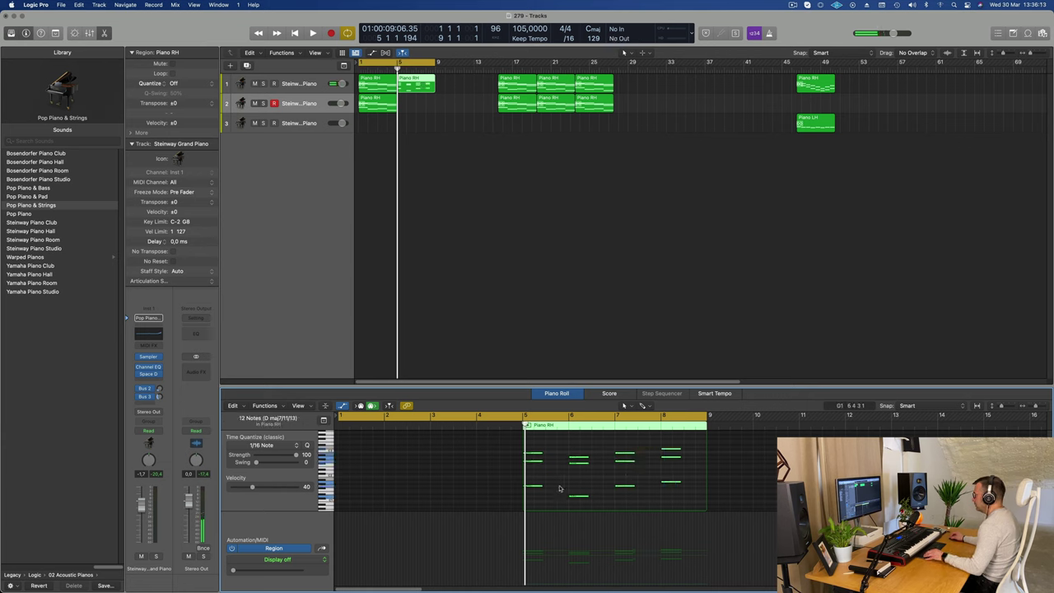
pyautogui.moveTo(540, 486); pyautogui.dragTo(554, 489)
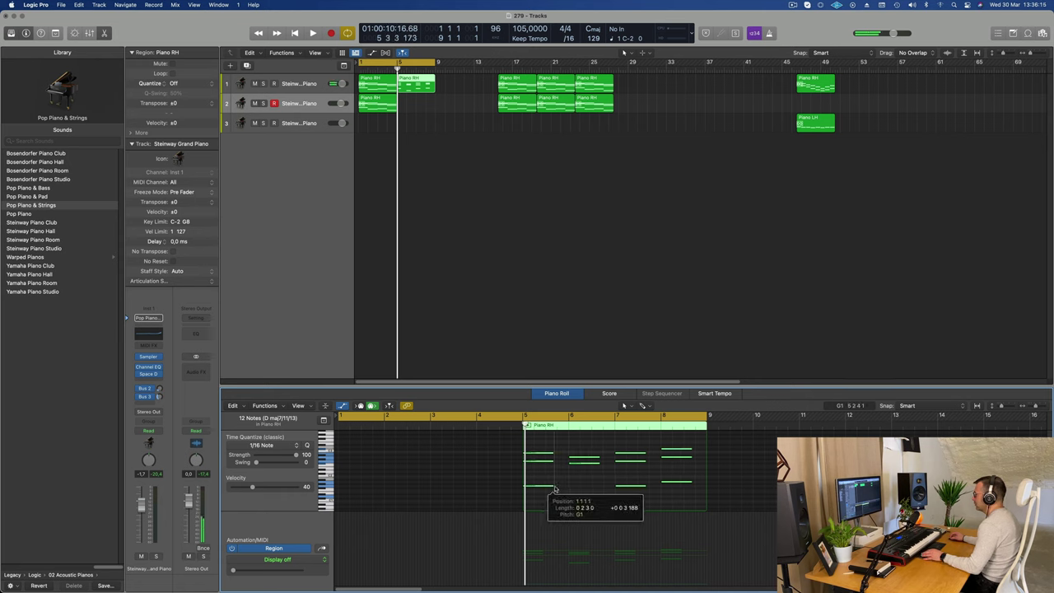
# Copy the edited region to the second track at bar 5, and join each track's two regions into one eight-bar region for playback.
pyautogui.moveTo(418, 88); pyautogui.dragTo(321, 84)
pyautogui.press('super+j')
pyautogui.moveTo(465, 113); pyautogui.dragTo(367, 114)
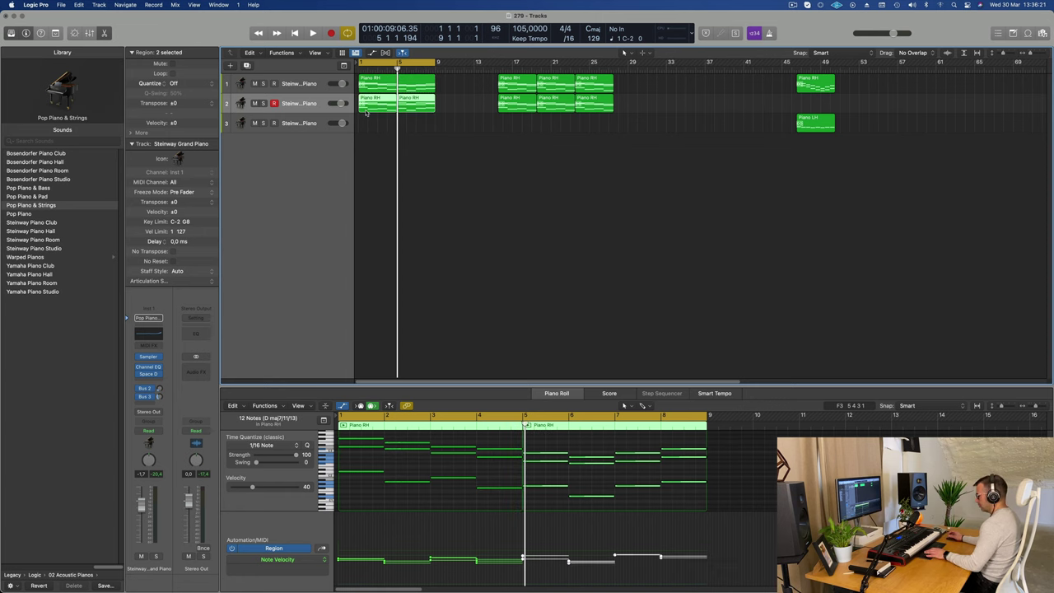
pyautogui.press('super+j')
pyautogui.press('space')
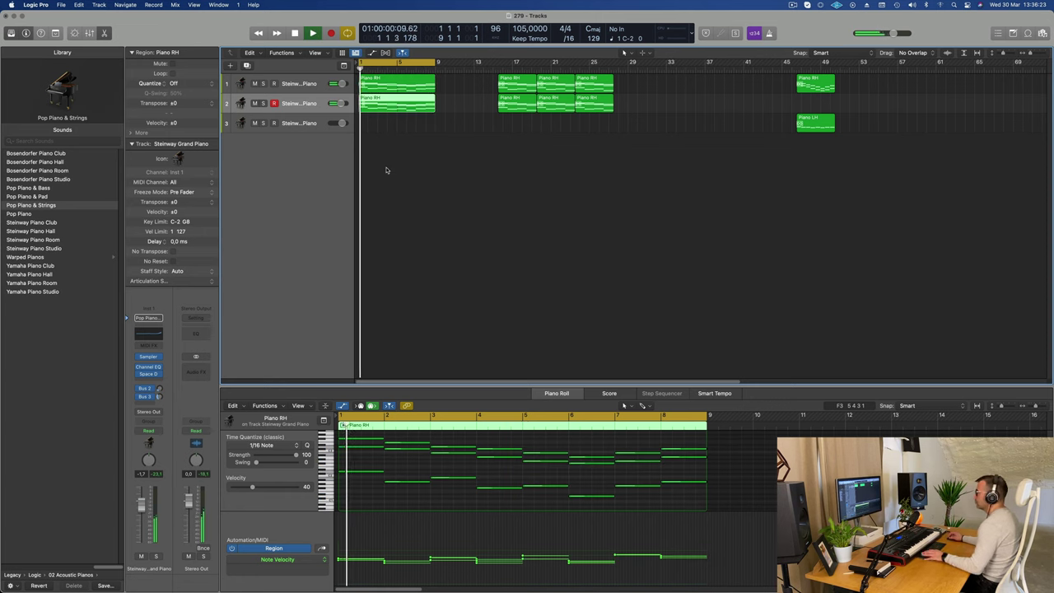
pyautogui.click(388, 170)
pyautogui.press('super+Left')
pyautogui.scroll(6, 425, 179)
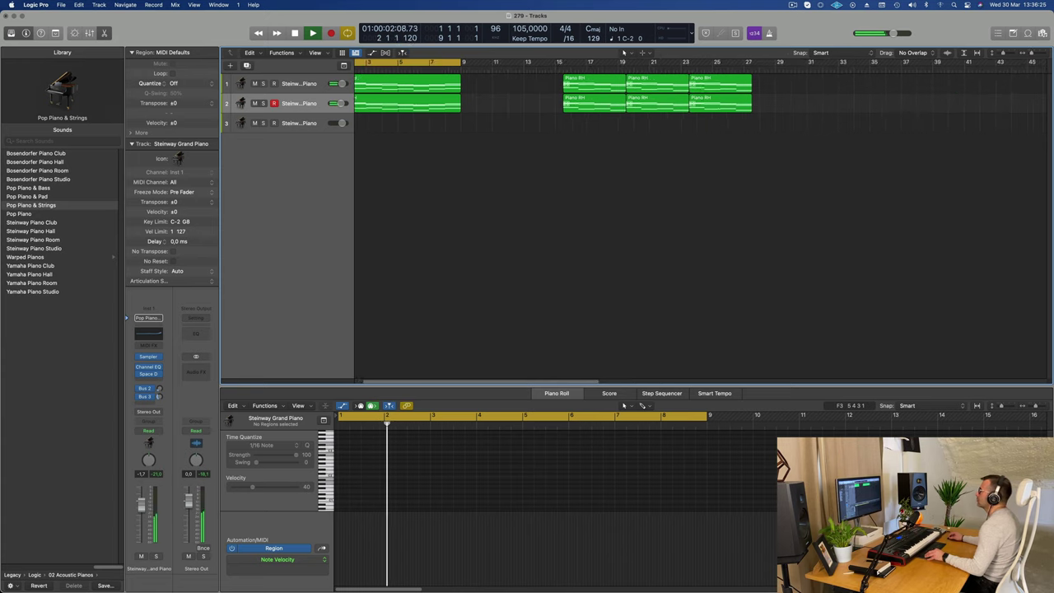
pyautogui.scroll(-2, 435, 176)
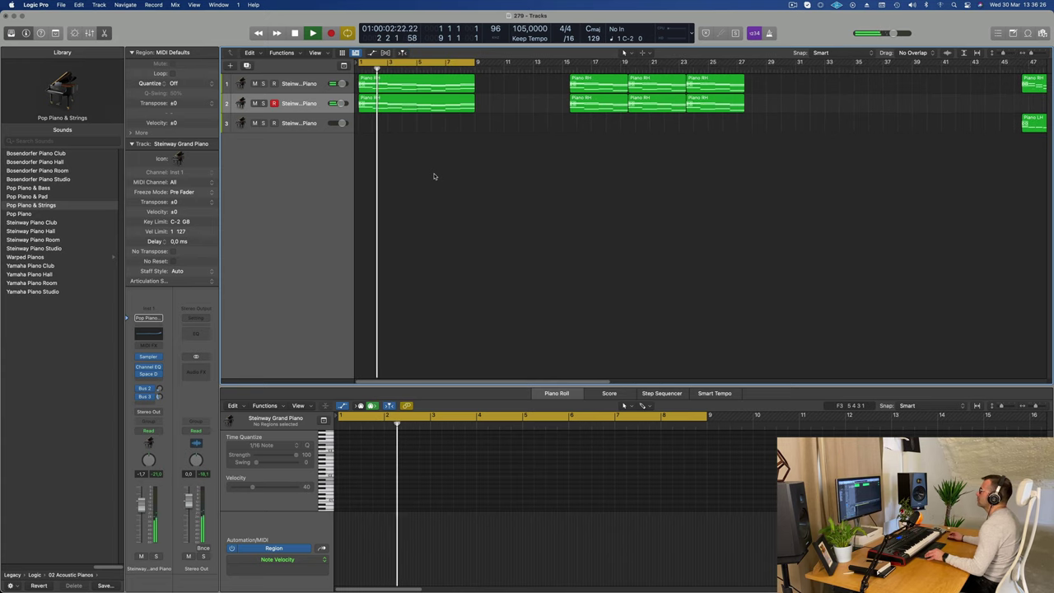
pyautogui.click(298, 104)
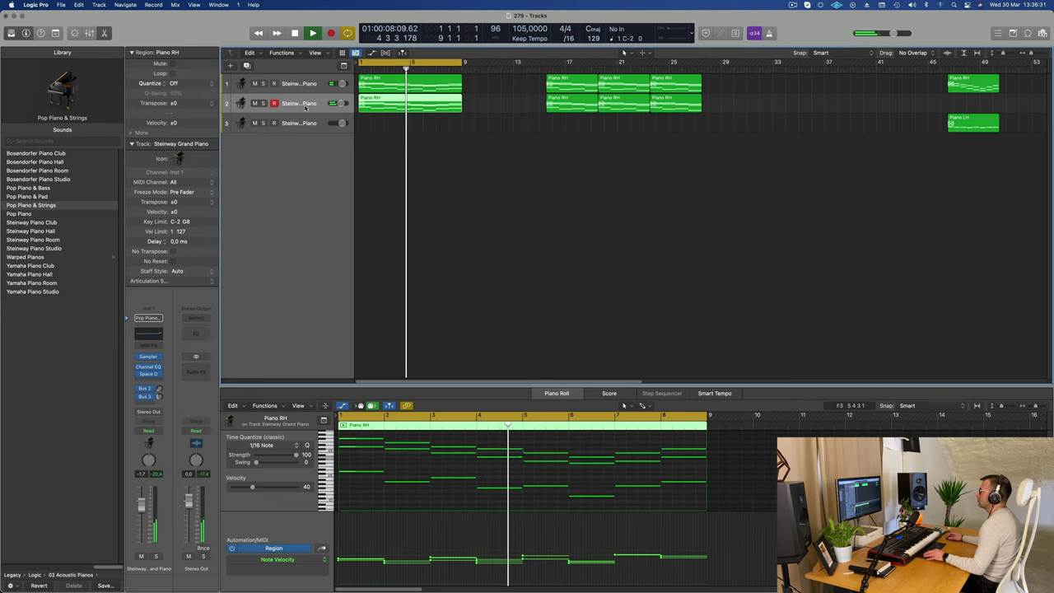
pyautogui.scroll(3, 306, 108)
pyautogui.hscroll(-1, 308, 108)
pyautogui.scroll(-2, 311, 110)
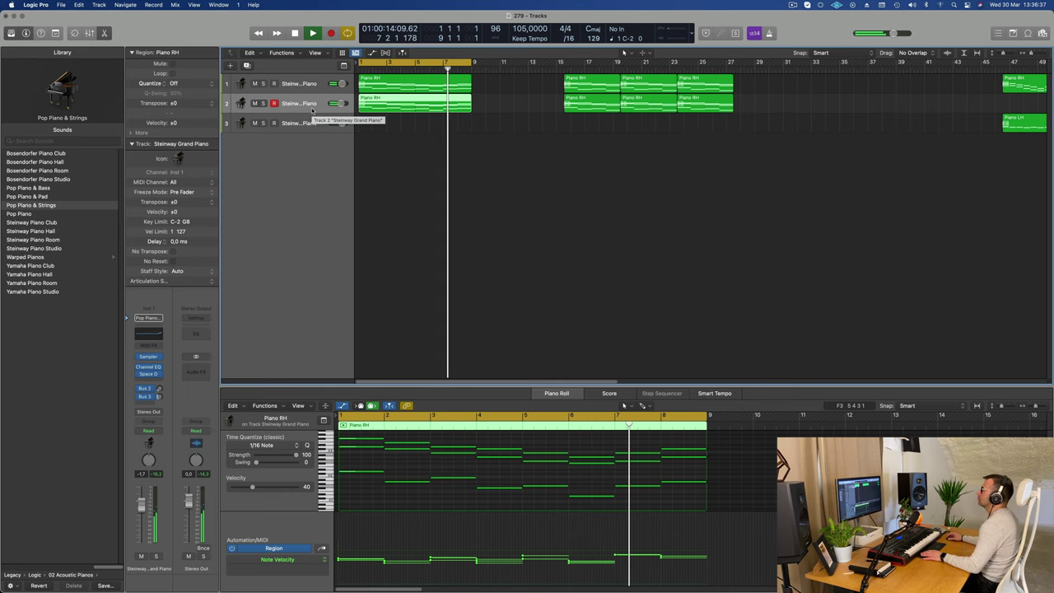
# Play back the joined eight-bar progression from its start.
pyautogui.scroll(-4, 478, 156)
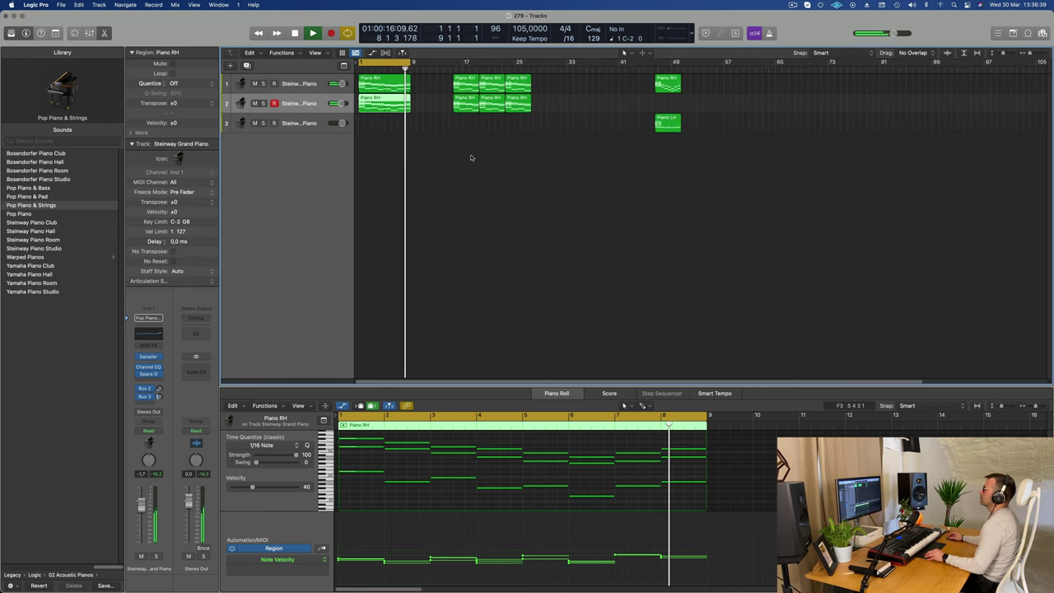
pyautogui.press('super+Right')
pyautogui.press('super+Right')
pyautogui.press('space')
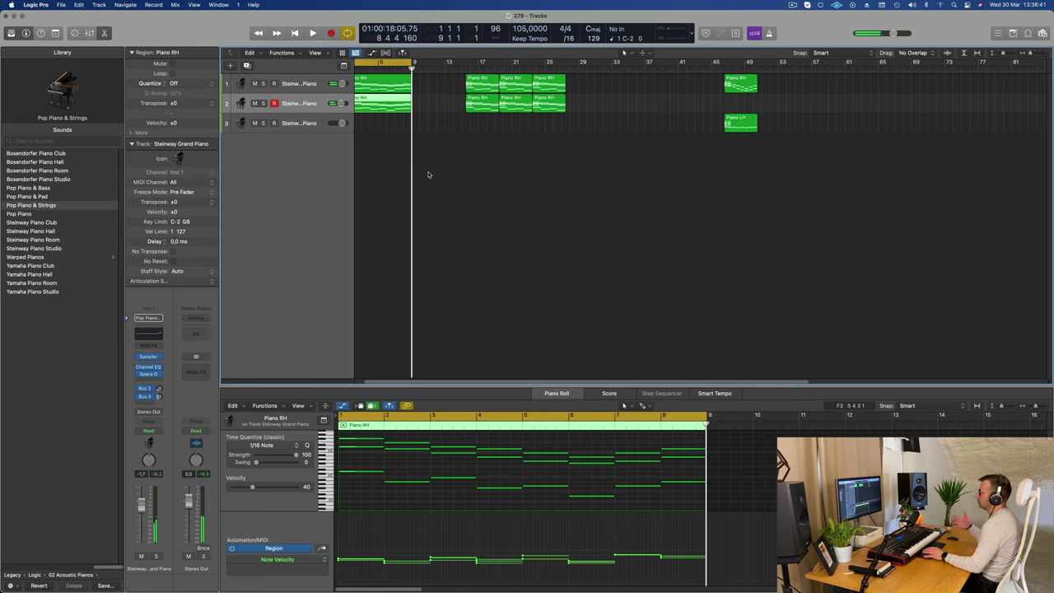
pyautogui.press('Return')
pyautogui.press('space')
# Delete the six spare Piano RH regions starting near bar 15 and the Piano RH and Piano LH regions near bar 46.
pyautogui.click(429, 167)
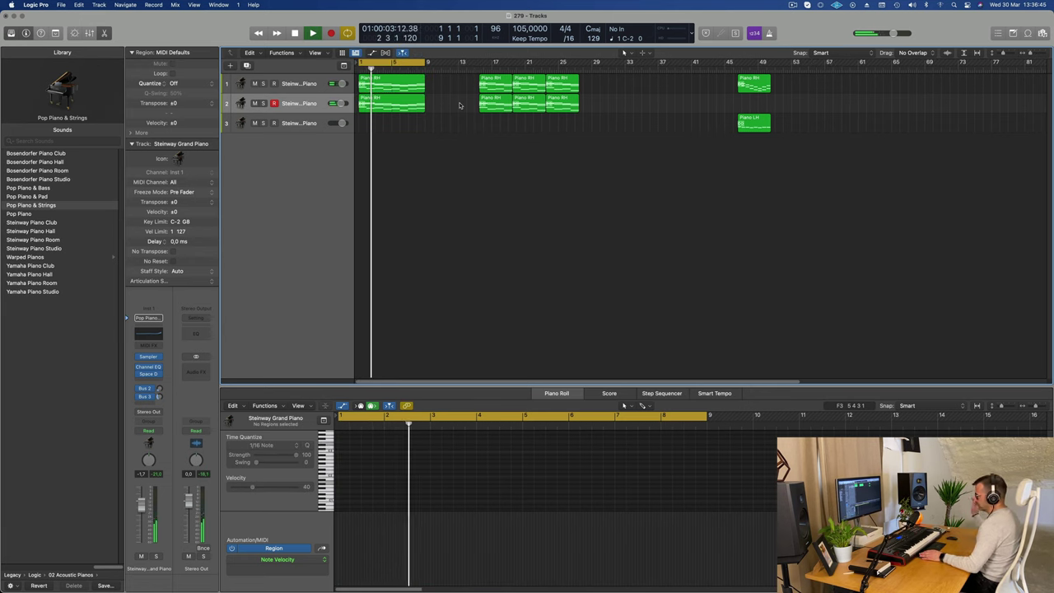
pyautogui.moveTo(471, 85); pyautogui.dragTo(592, 121)
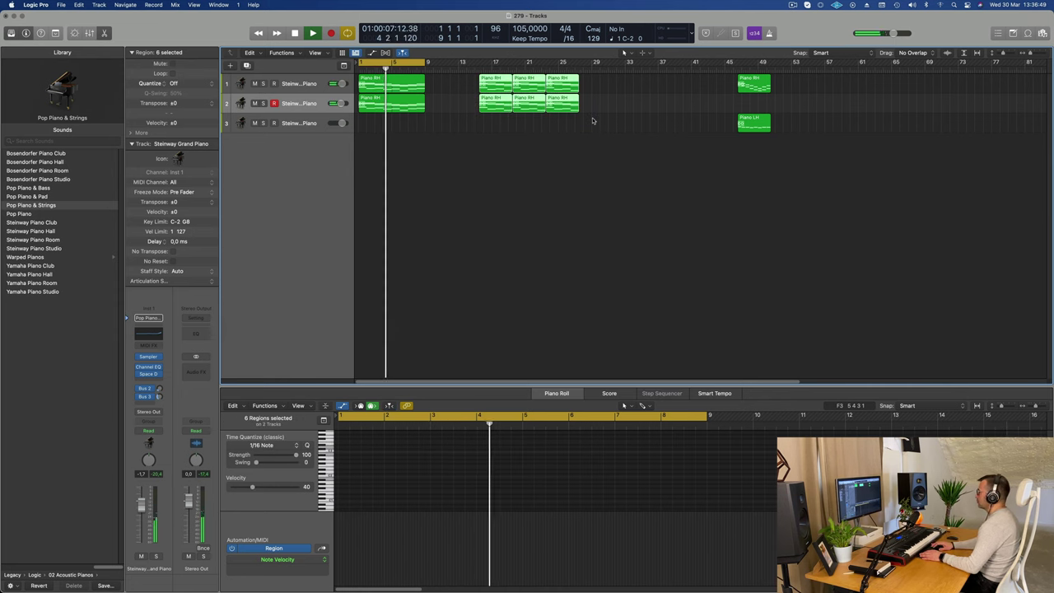
pyautogui.press('Delete')
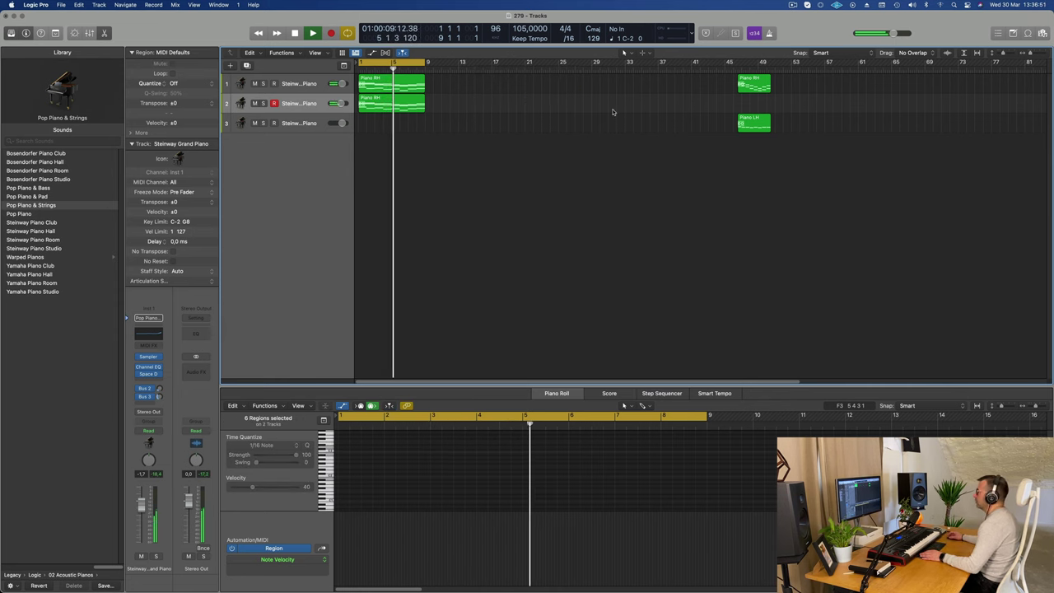
pyautogui.moveTo(704, 87); pyautogui.dragTo(770, 155)
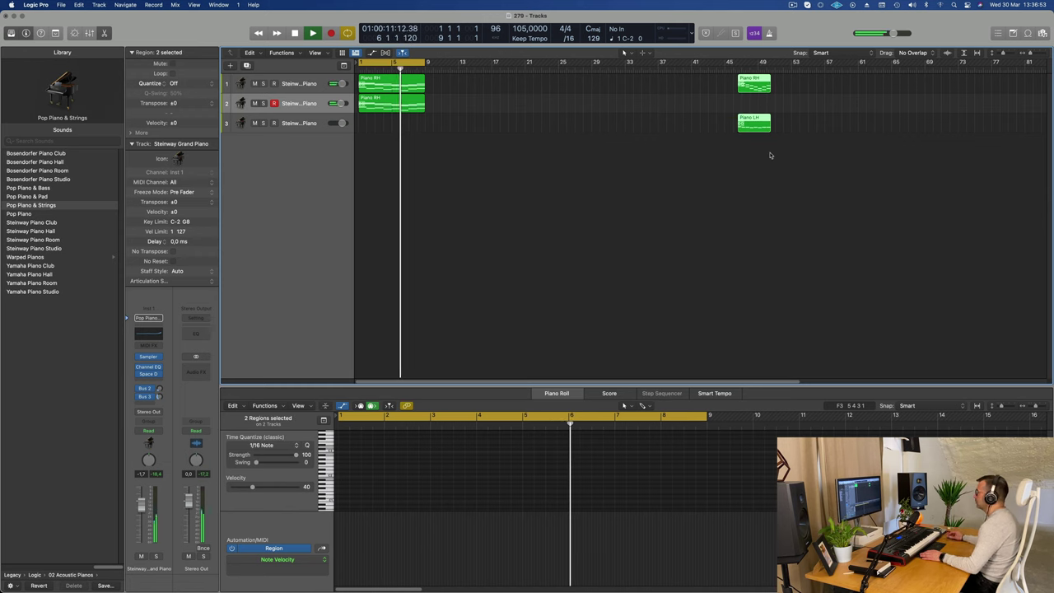
pyautogui.press('Delete')
pyautogui.press('Return')
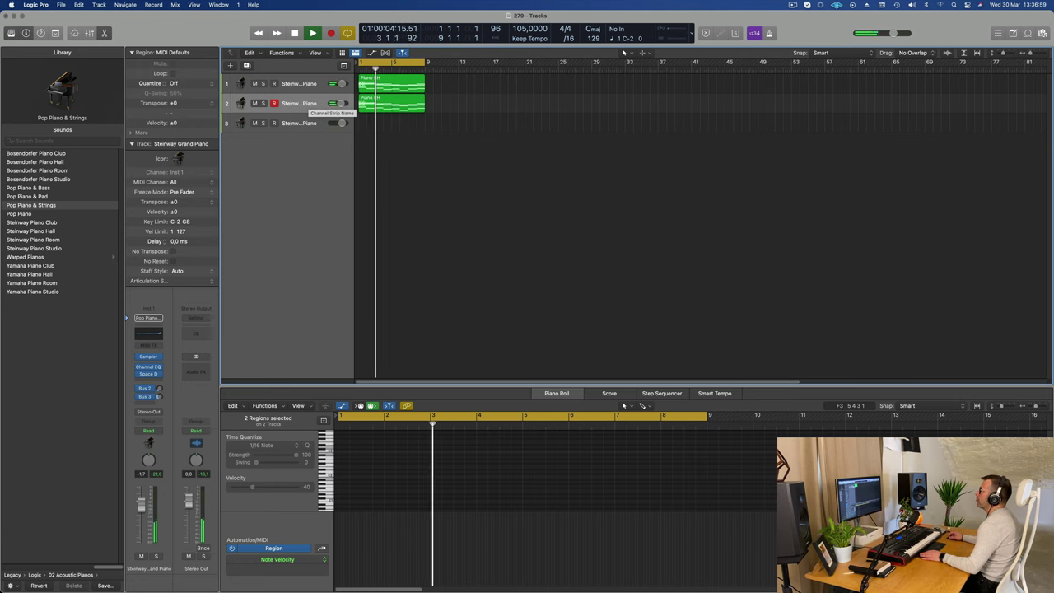
# Duplicate the second track with its sound and copy its eight-bar region to the new third track at bar 1.
pyautogui.press('super+d')
pyautogui.moveTo(392, 104); pyautogui.dragTo(392, 126)
pyautogui.scroll(-3, 377, 483)
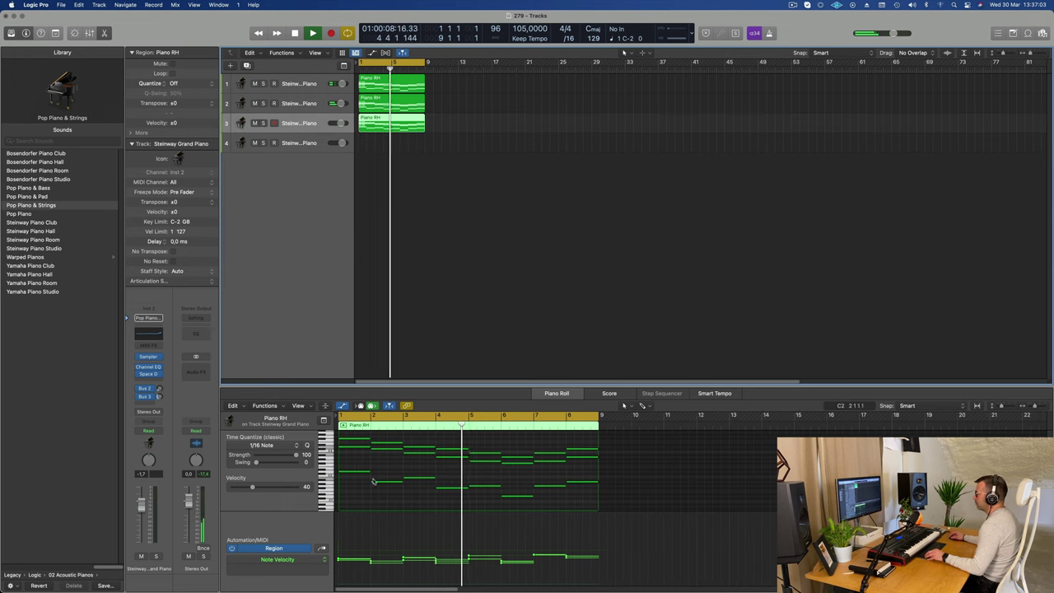
# Delete the lower notes of all eight chords in the third track's region, keeping only each chord's top note.
pyautogui.moveTo(353, 448); pyautogui.dragTo(461, 507)
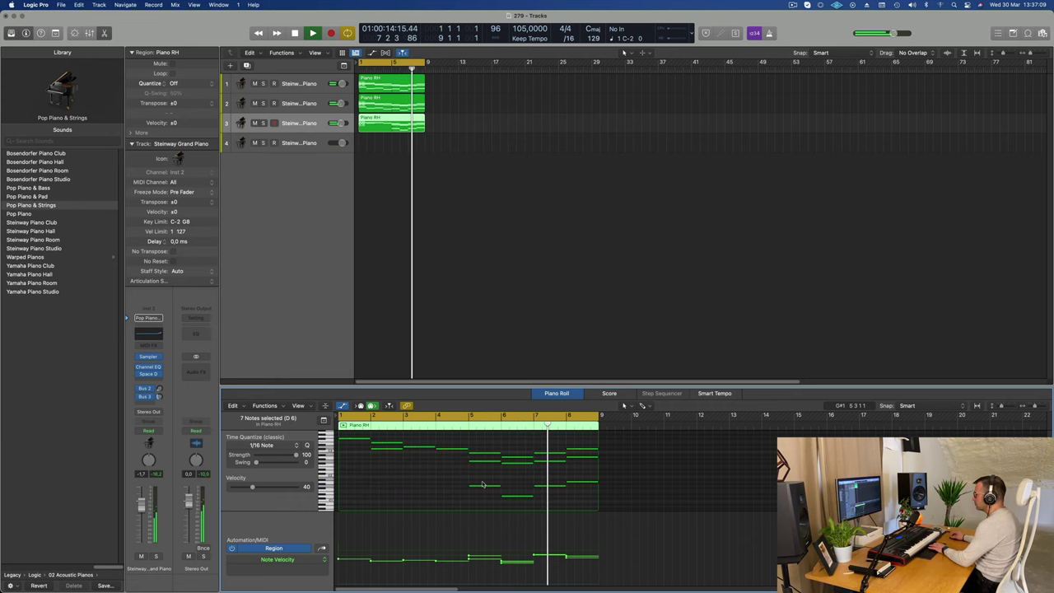
pyautogui.moveTo(460, 463); pyautogui.dragTo(580, 460)
pyautogui.press('Delete')
pyautogui.press('Delete')
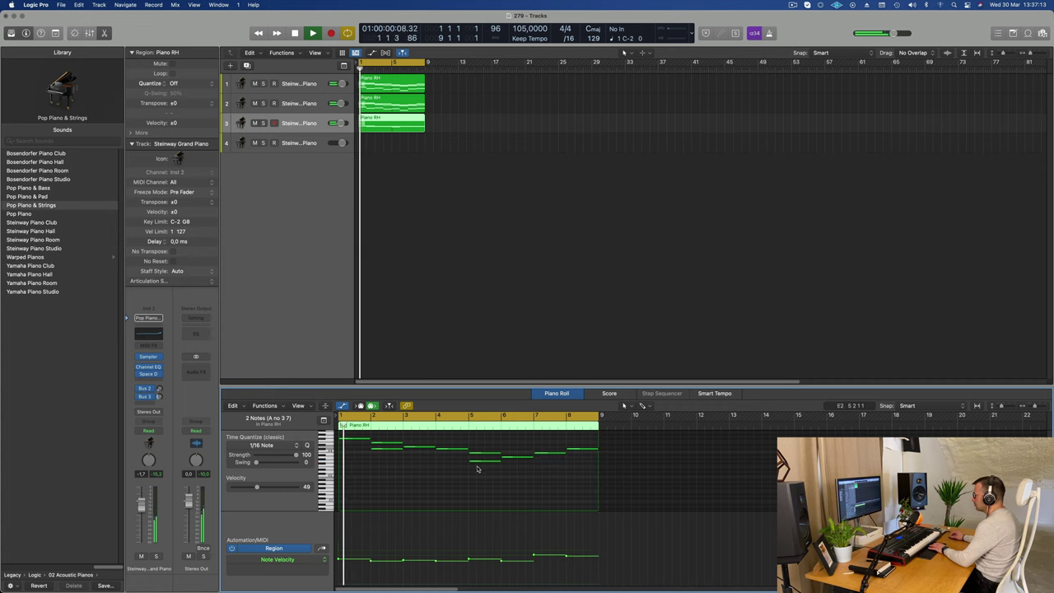
pyautogui.moveTo(478, 468); pyautogui.dragTo(485, 464)
pyautogui.press('Delete')
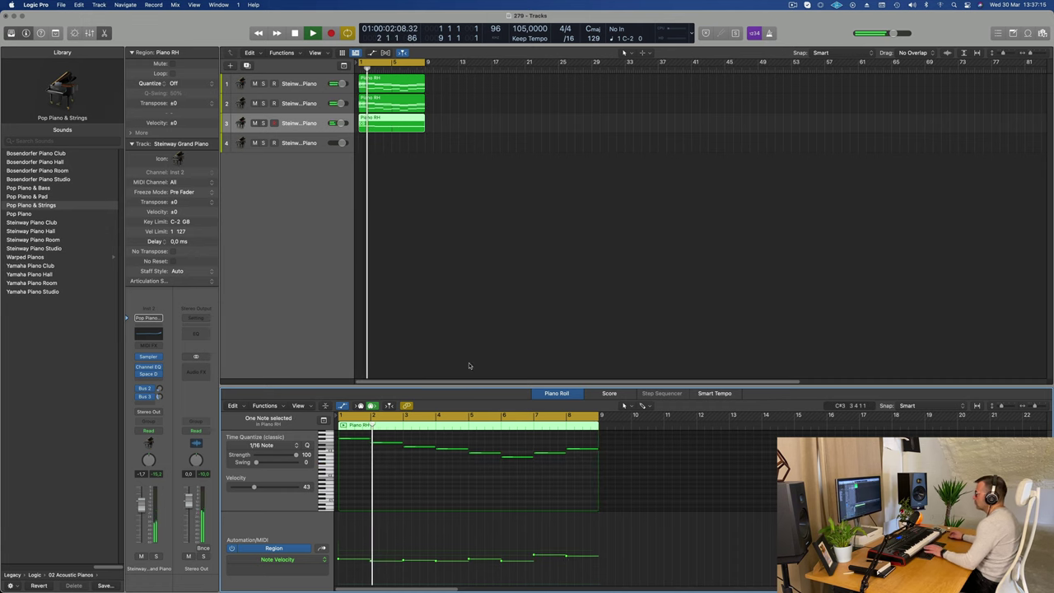
# Load the French Horn Solo sound from the Orchestral Brass library category on the third track.
pyautogui.click(303, 123)
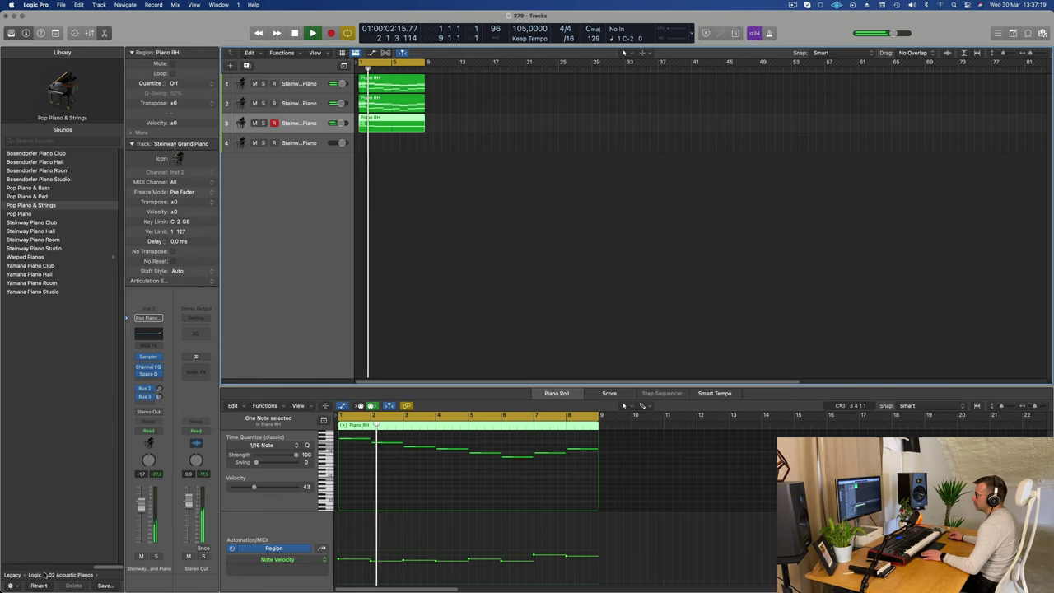
pyautogui.click(13, 575)
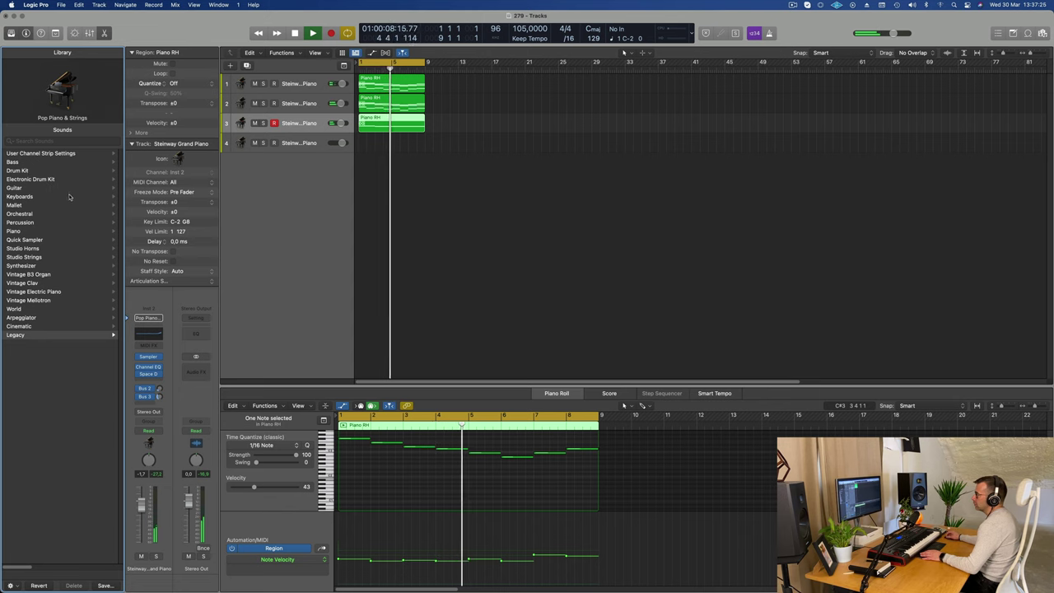
pyautogui.click(37, 214)
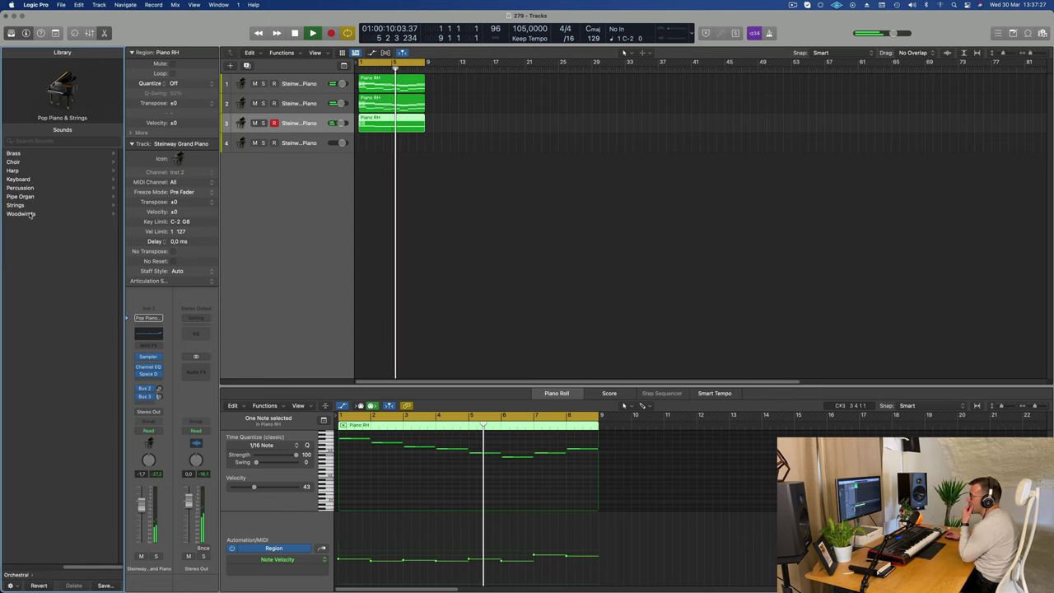
pyautogui.click(31, 154)
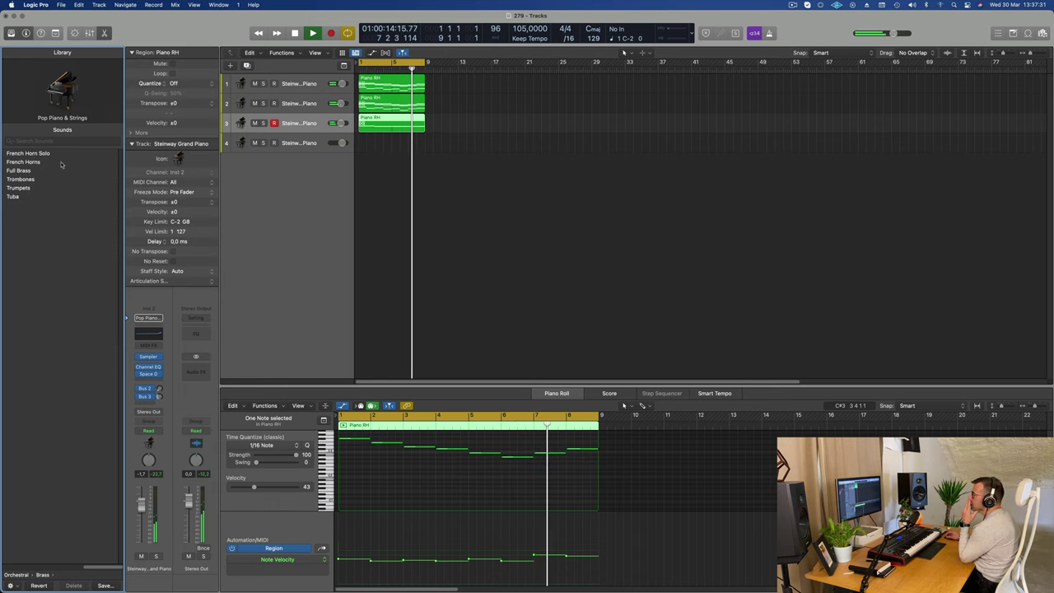
pyautogui.click(33, 154)
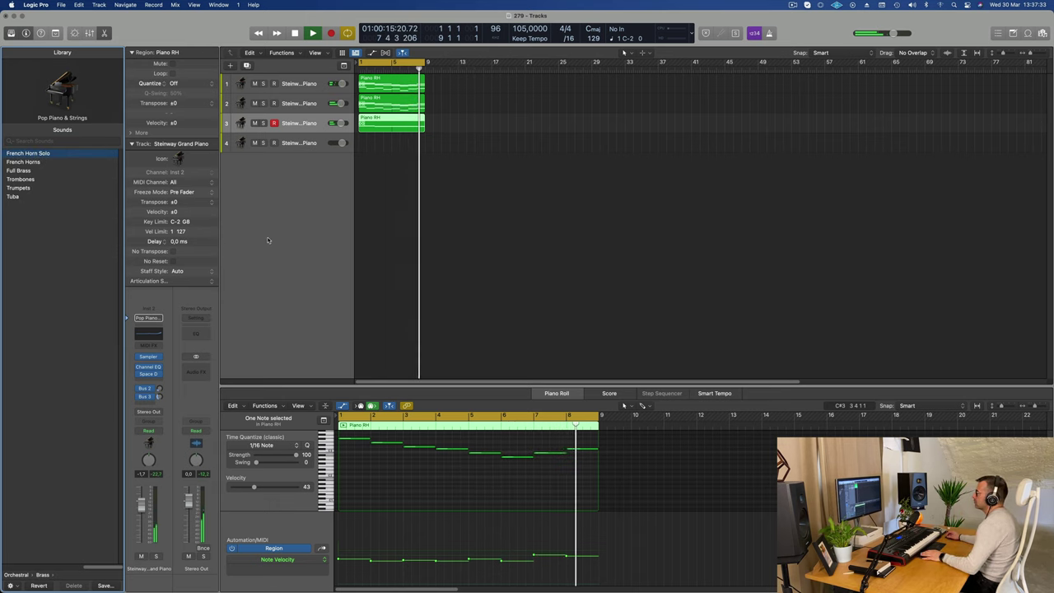
# Play the loop with the French Horn Solo and raise its track volume to about 1.1 dB.
pyautogui.press('space')
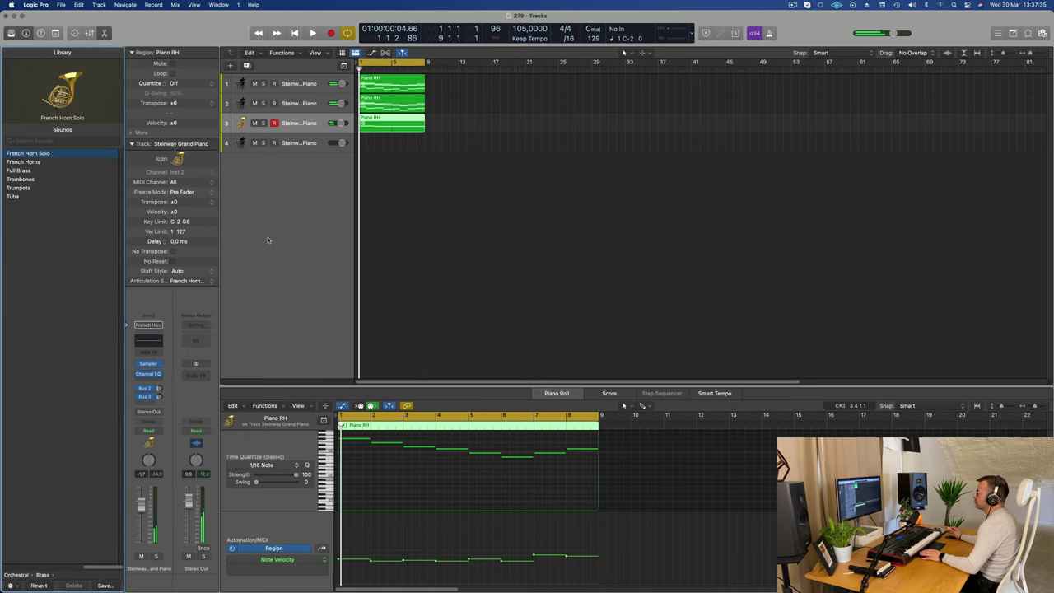
pyautogui.press('space')
pyautogui.click(367, 481)
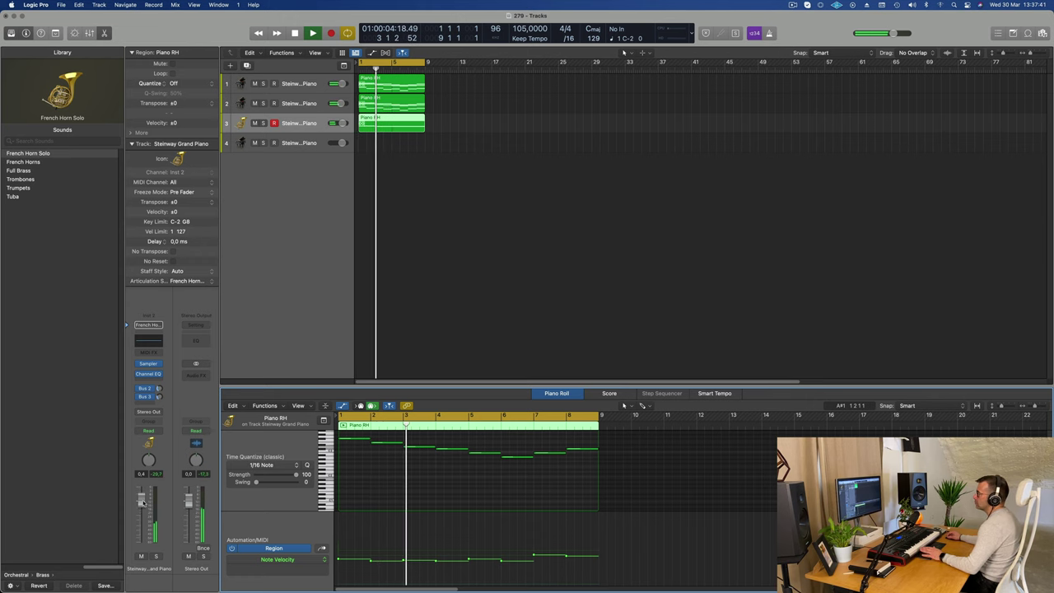
pyautogui.click(471, 203)
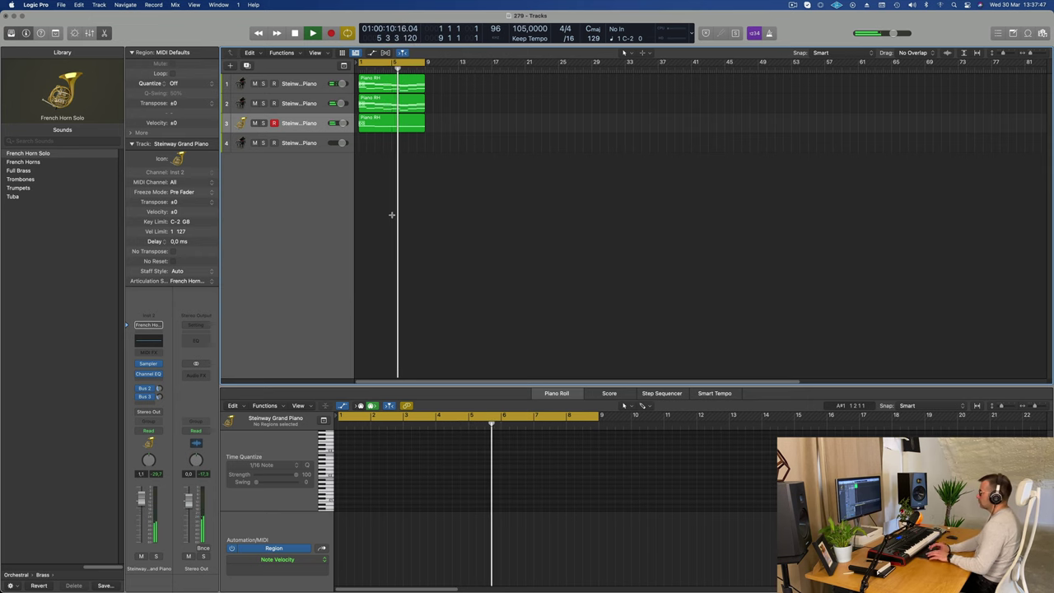
# Repeat all three tracks' regions once from bar 9 to bar 17 and extend the cycle range to bar 17.
pyautogui.press('super+a')
pyautogui.press('super+r')
pyautogui.press('super+Left')
pyautogui.press('super+Left')
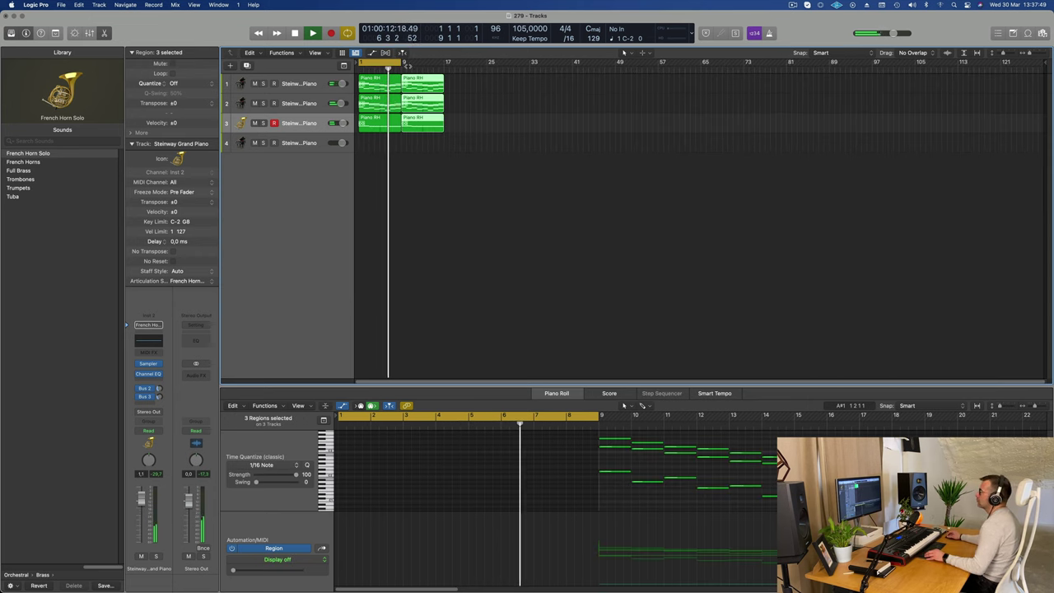
pyautogui.moveTo(407, 65); pyautogui.dragTo(443, 73)
pyautogui.press('super+Right')
pyautogui.press('super+Right')
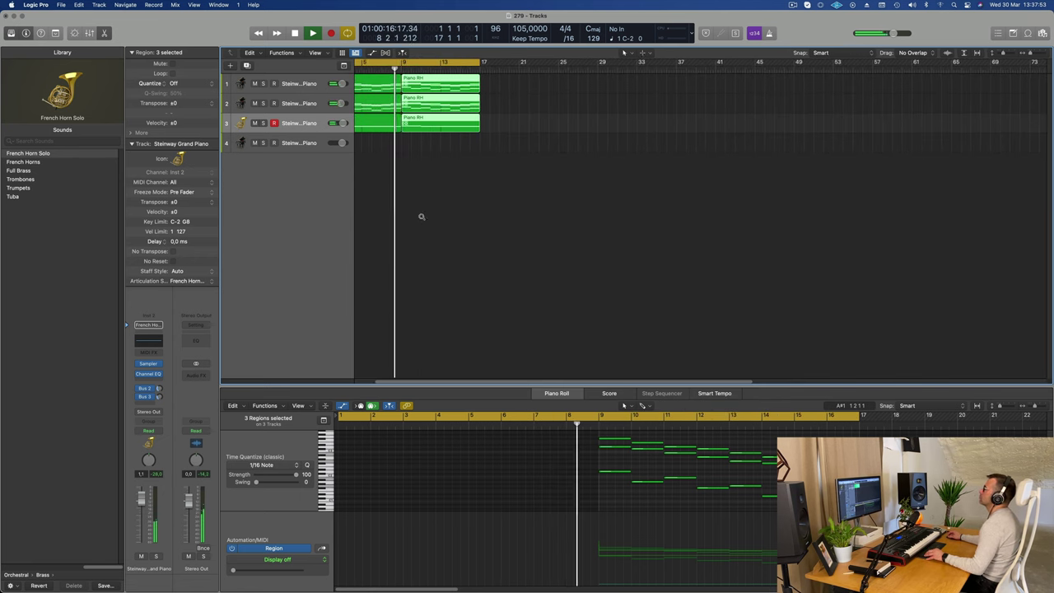
pyautogui.press('super+Left')
pyautogui.press('super+Left')
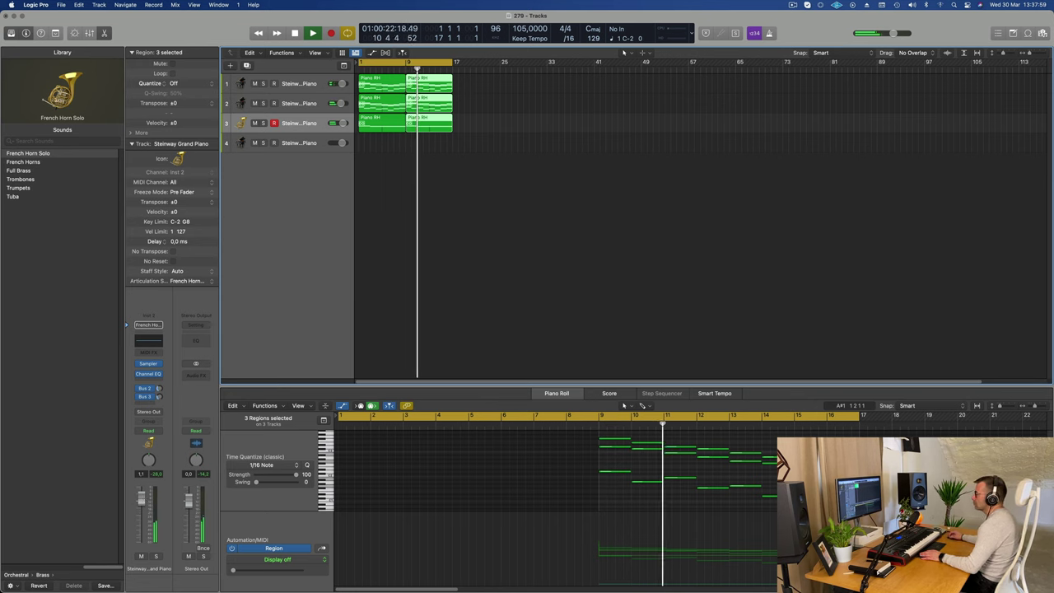
# Solo the Pop Piano & Strings track to check it, unsolo it, and lower its volume to about -2.0 dB.
pyautogui.click(305, 104)
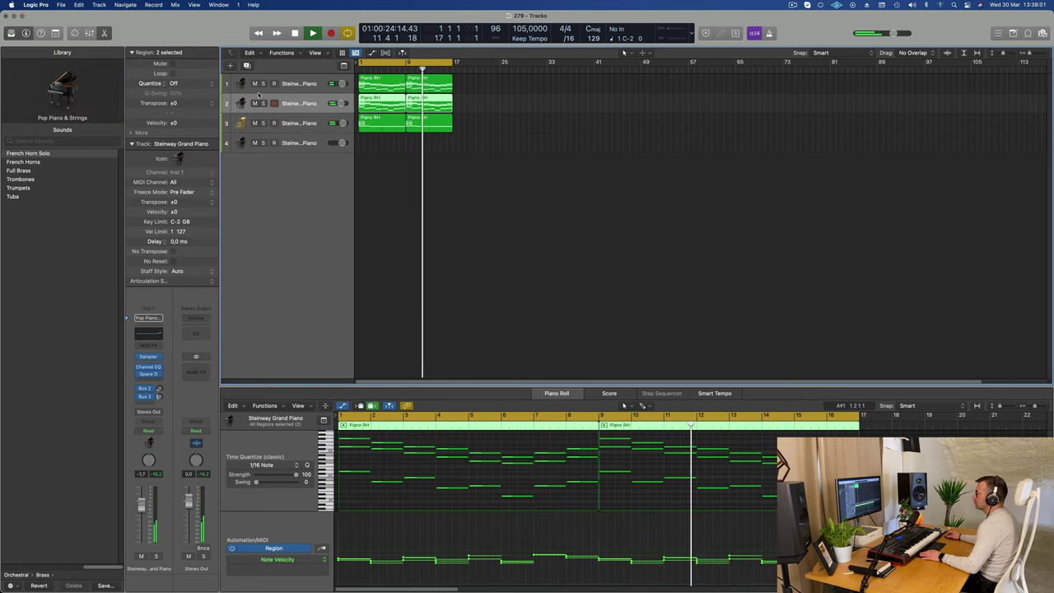
pyautogui.click(263, 103)
pyautogui.click(264, 103)
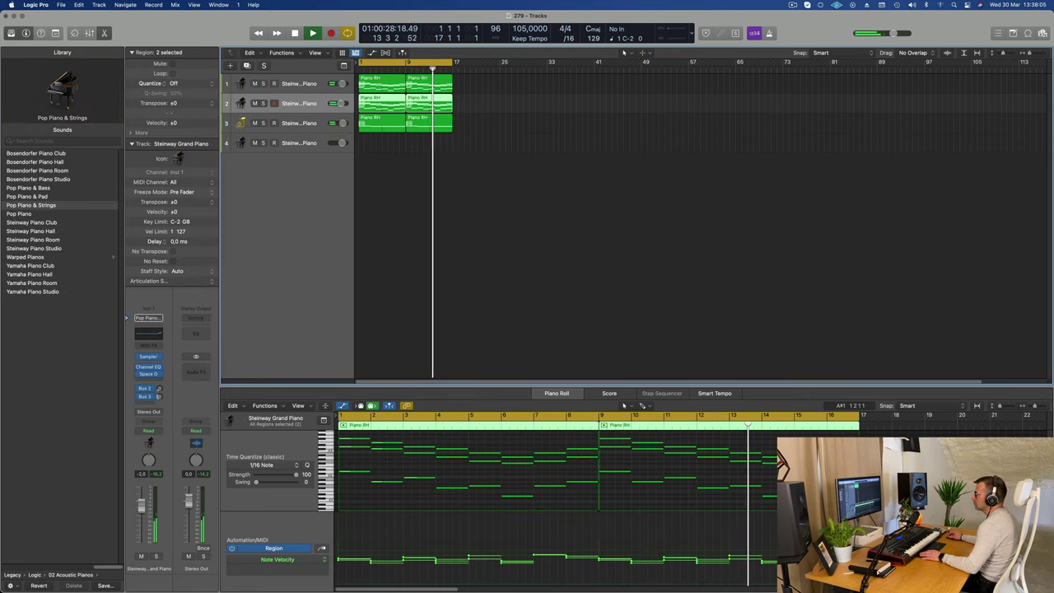
# Add a send to Bus 4 on the first track, Steinway Piano 2.
pyautogui.click(290, 85)
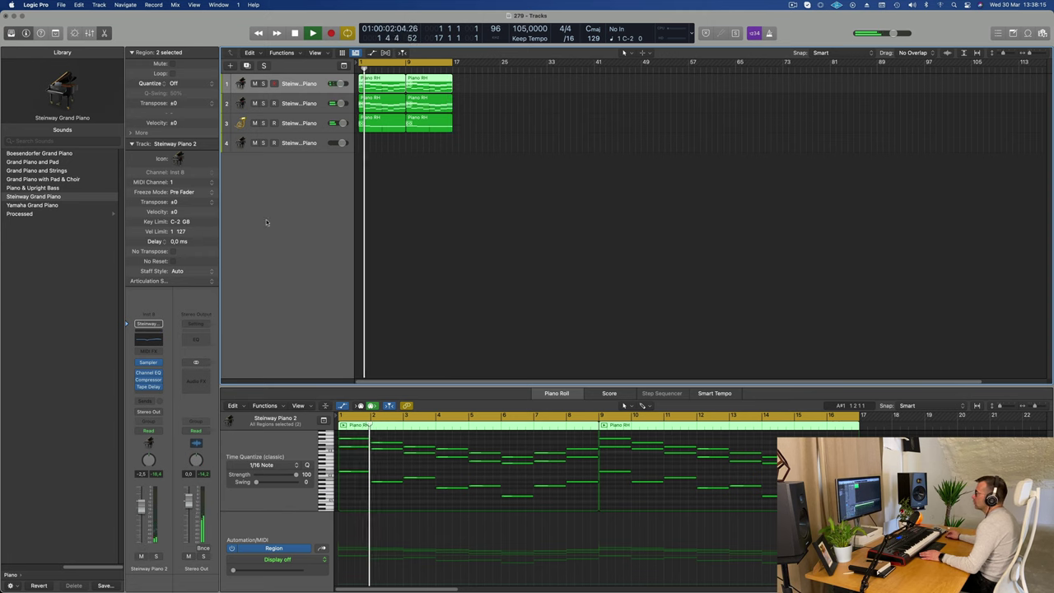
pyautogui.click(148, 401)
pyautogui.moveTo(165, 414)
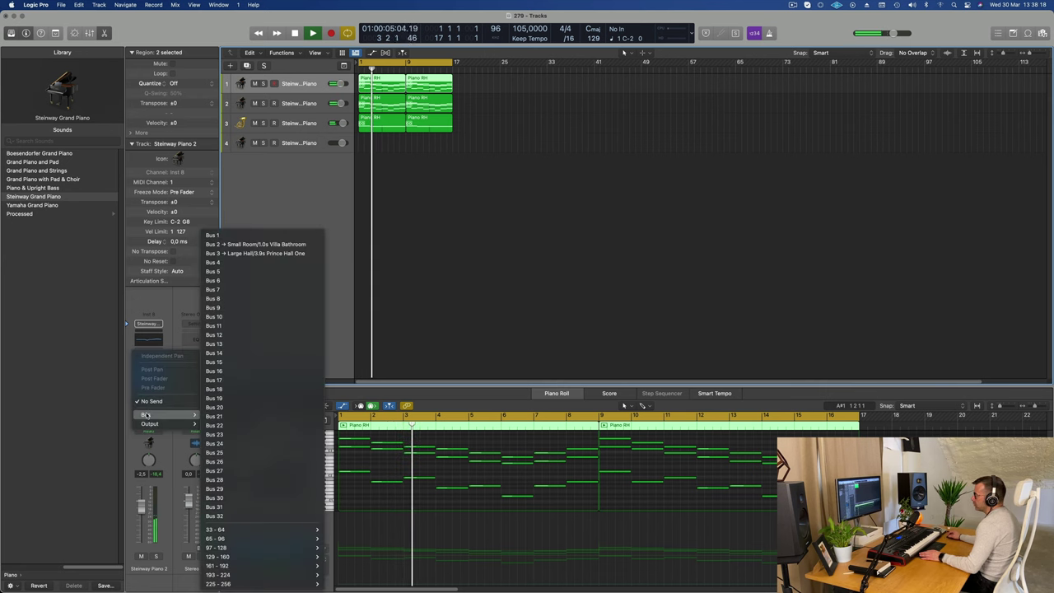
pyautogui.click(247, 261)
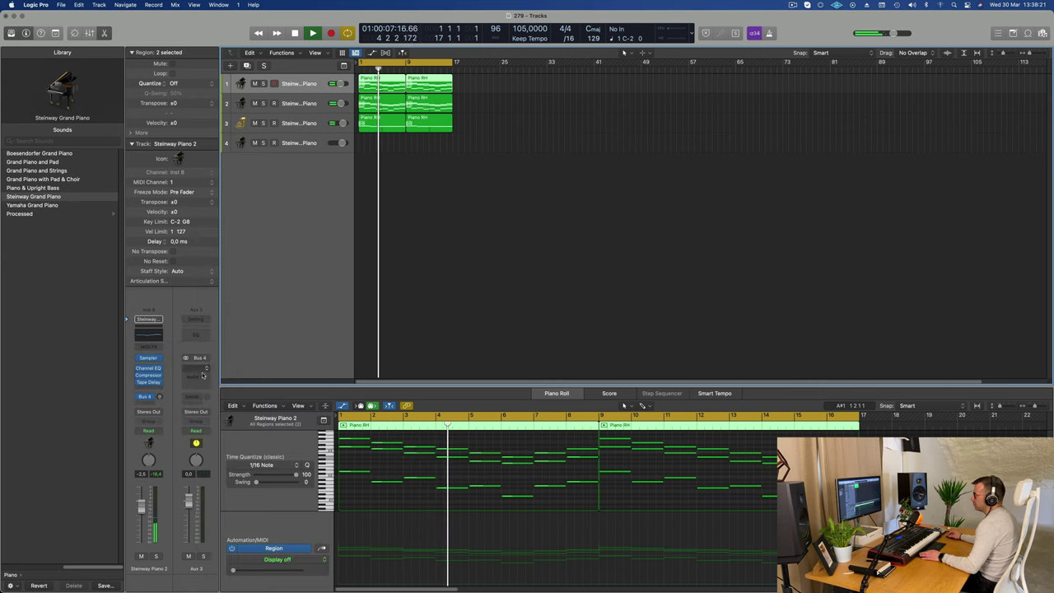
# Insert a stereo SilverVerb reverb on the Bus 4 aux channel.
pyautogui.click(202, 375)
pyautogui.moveTo(232, 403)
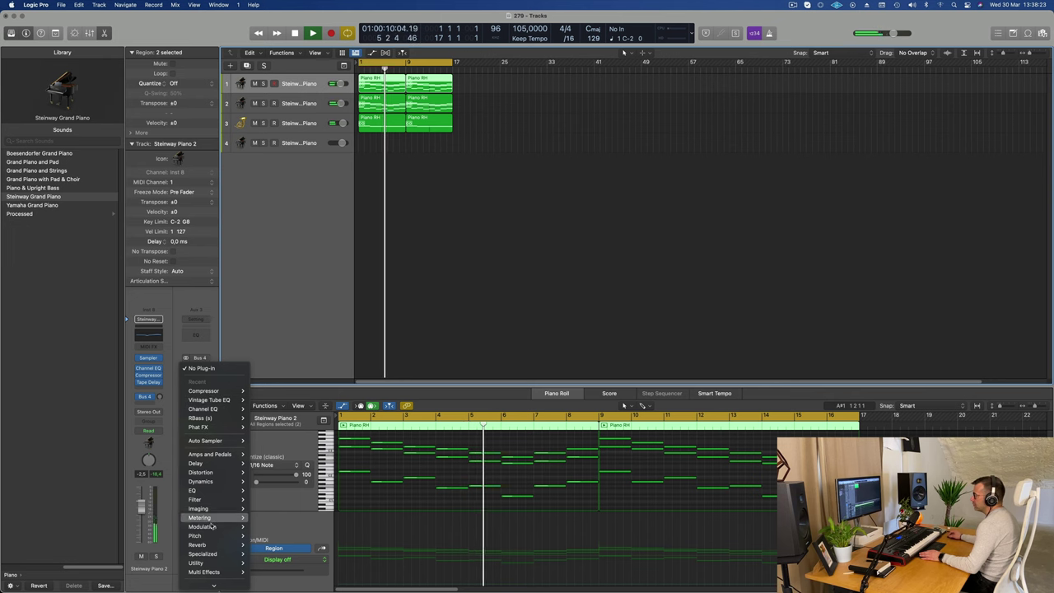
pyautogui.moveTo(222, 547)
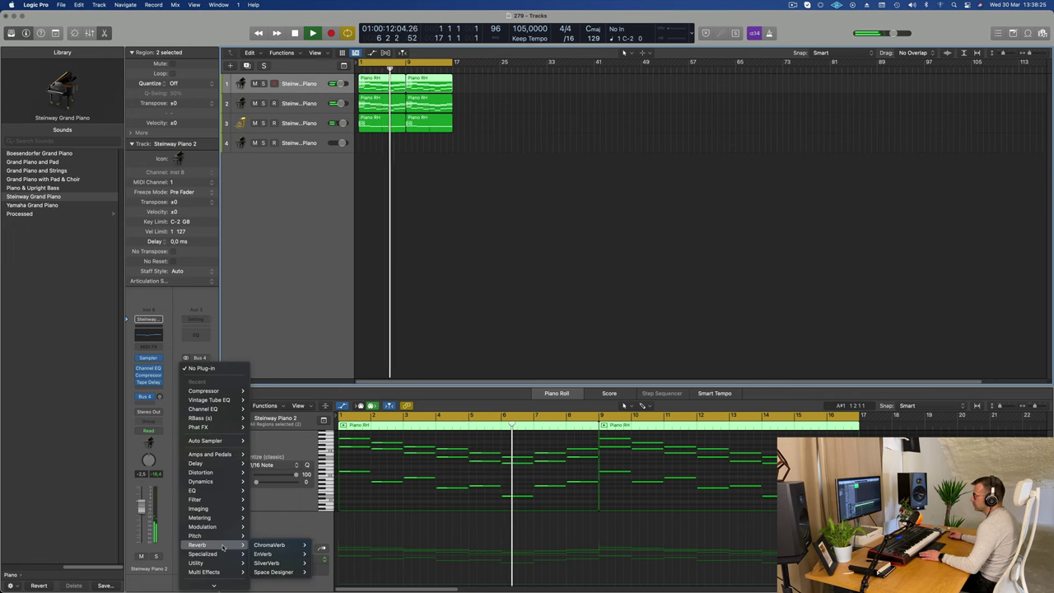
pyautogui.moveTo(286, 547)
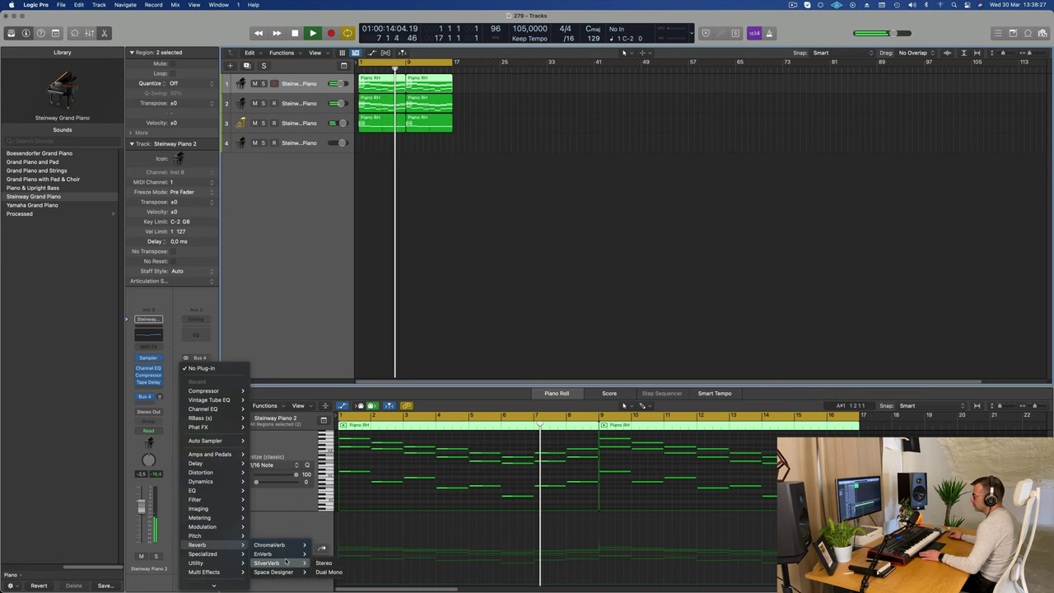
pyautogui.click(322, 563)
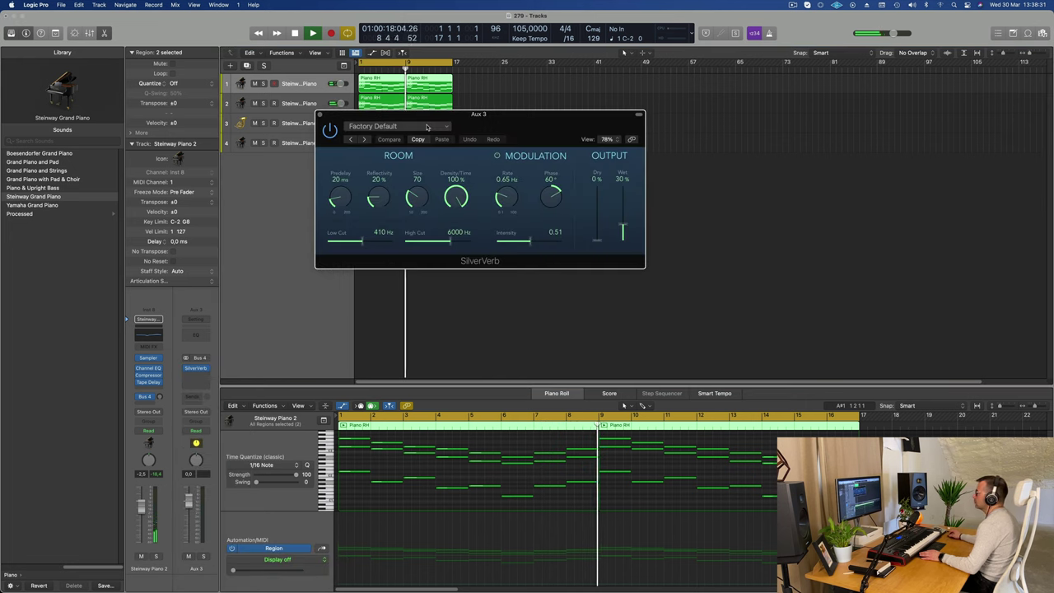
# Load the SilverVerb preset grandiose and set the first track's Bus 4 send level to about -6.1 dB.
pyautogui.click(426, 126)
pyautogui.click(379, 294)
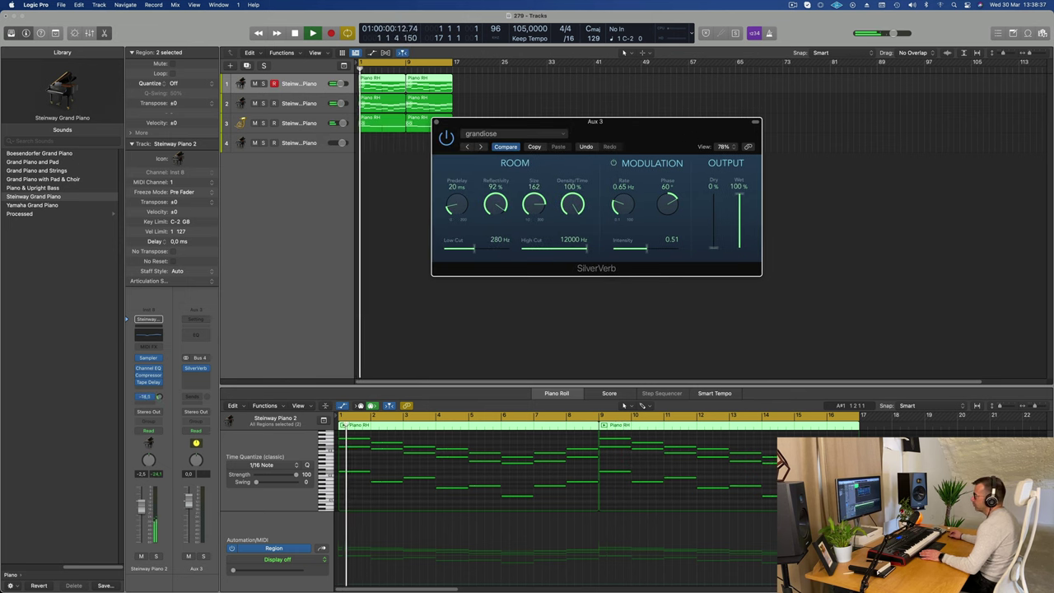
pyautogui.moveTo(159, 397); pyautogui.dragTo(160, 398)
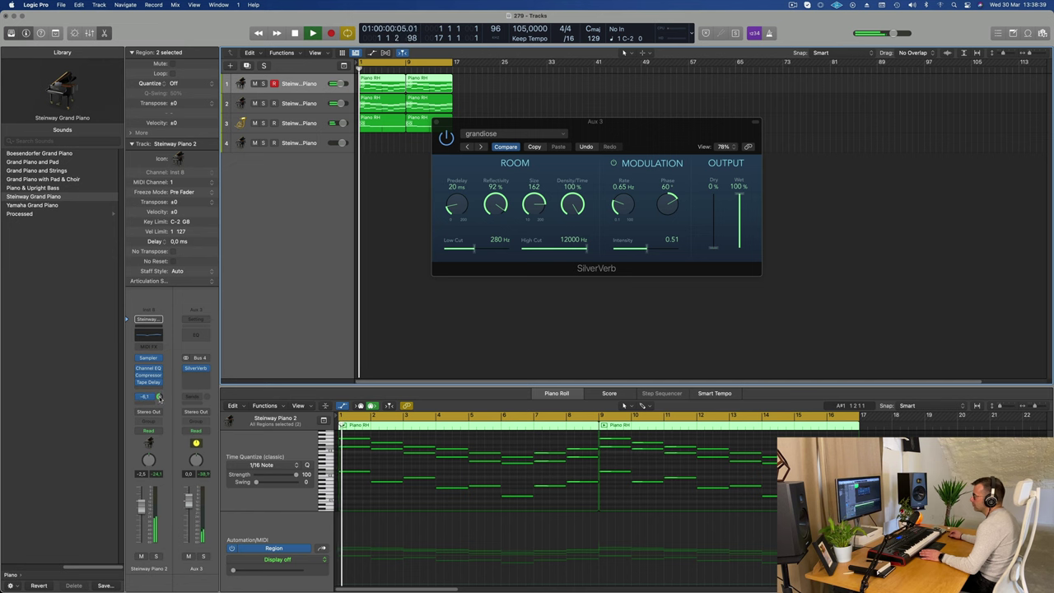
# Add a send to Bus 5 on the second track, Pop Piano & Strings, at about -10.9 dB.
pyautogui.click(317, 103)
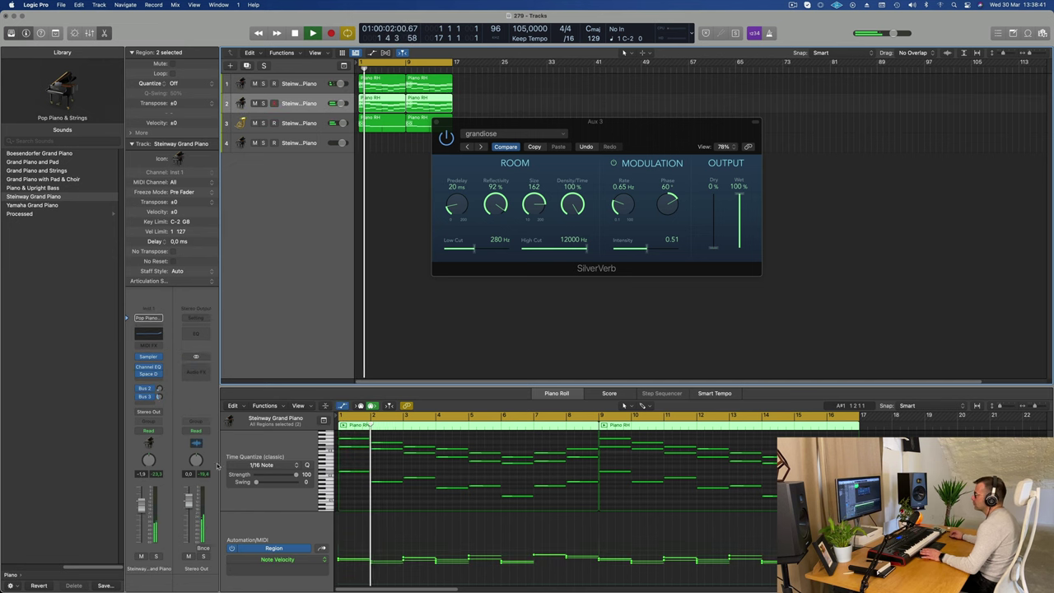
pyautogui.click(148, 404)
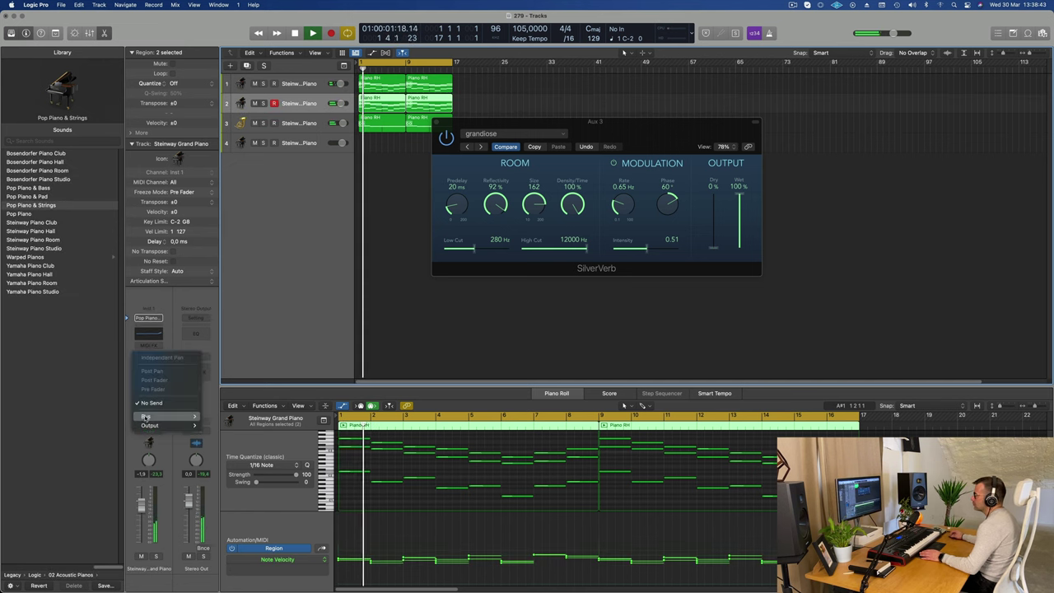
pyautogui.moveTo(165, 415)
pyautogui.click(235, 272)
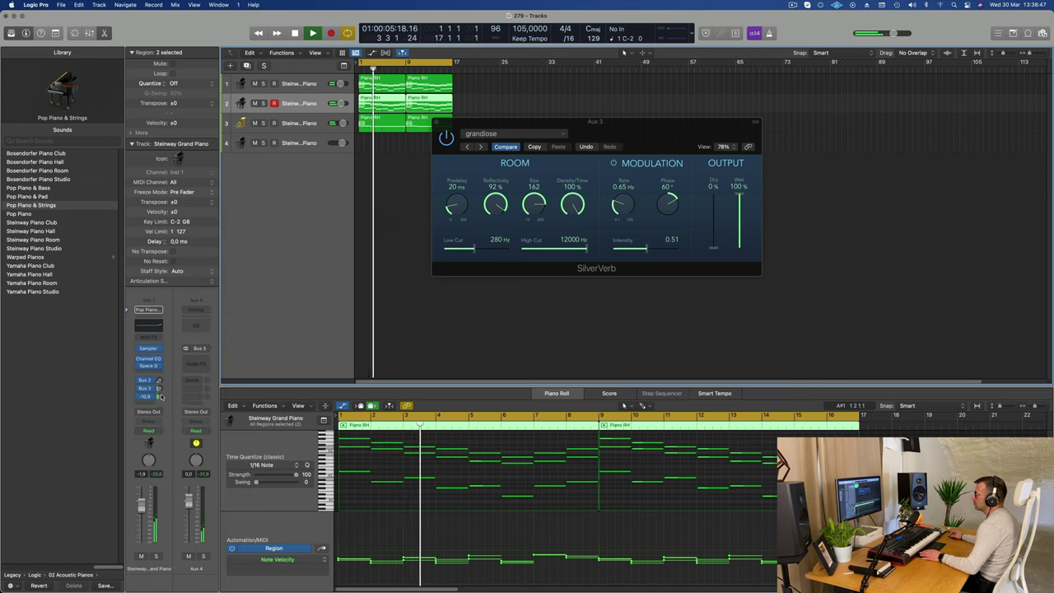
# Add a Bus 5 send at about -7.9 dB on the French Horn Solo track and close the SilverVerb window.
pyautogui.press('Down')
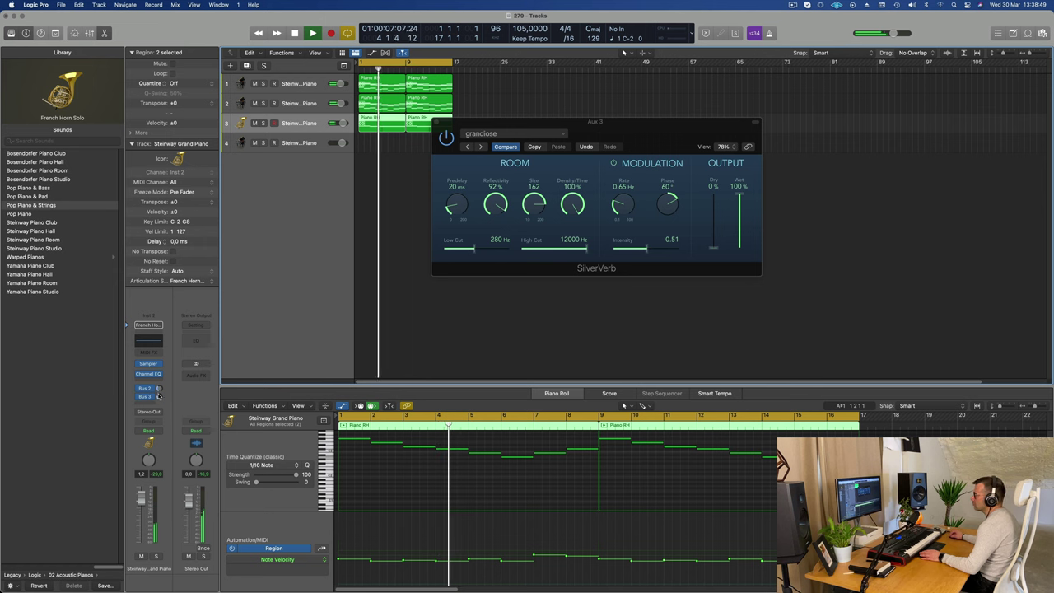
pyautogui.click(150, 405)
pyautogui.moveTo(165, 416)
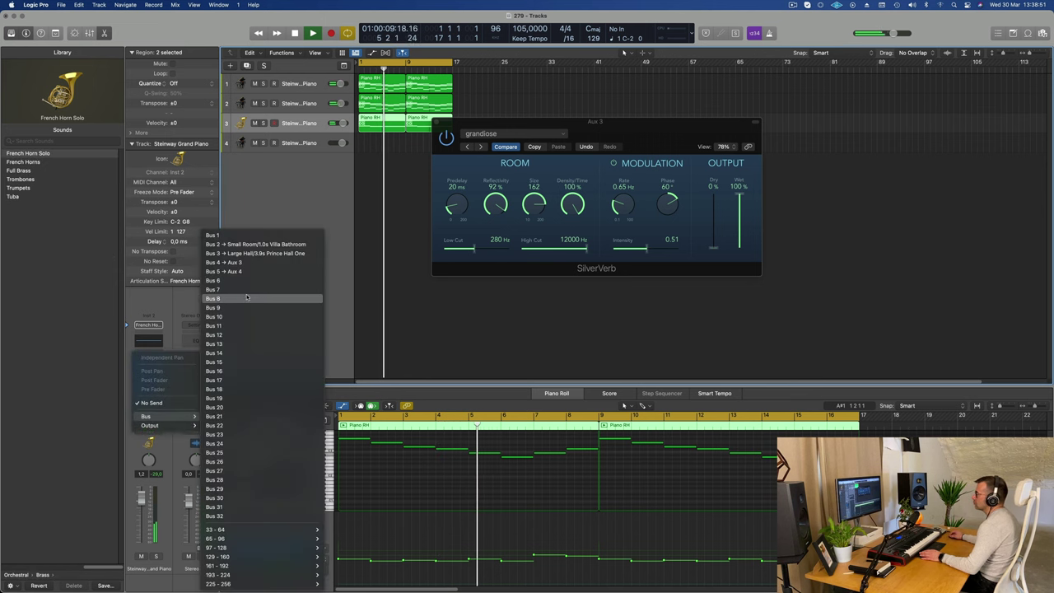
pyautogui.click(234, 271)
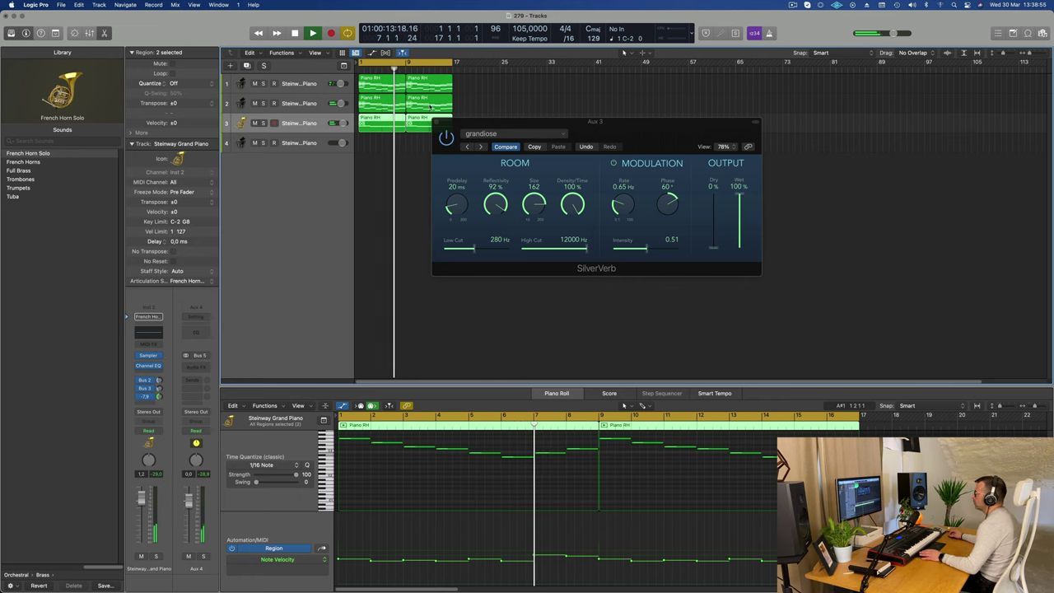
pyautogui.moveTo(495, 128); pyautogui.dragTo(411, 162)
pyautogui.click(383, 157)
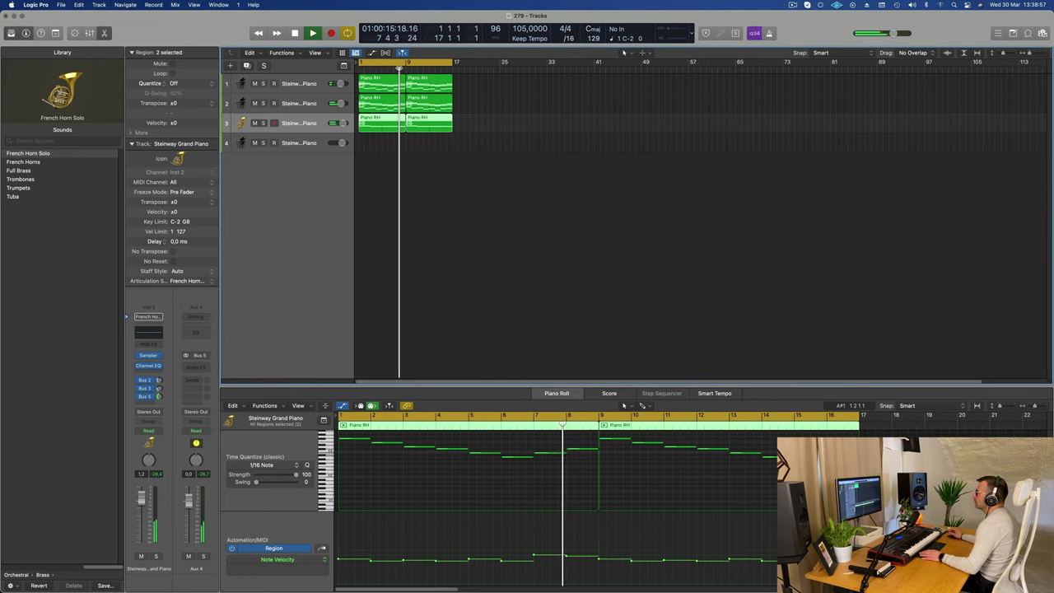
# Select the regions on the first two tracks and lower the velocity of individual notes in bars 7 and 8.
pyautogui.click(461, 100)
pyautogui.moveTo(492, 103); pyautogui.dragTo(393, 80)
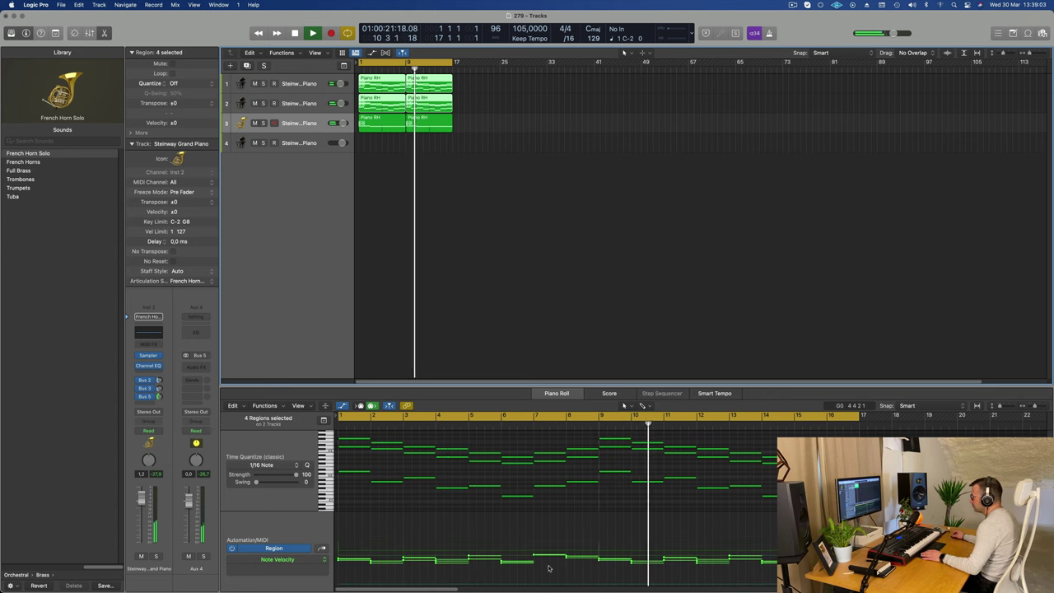
pyautogui.moveTo(547, 567); pyautogui.dragTo(581, 566)
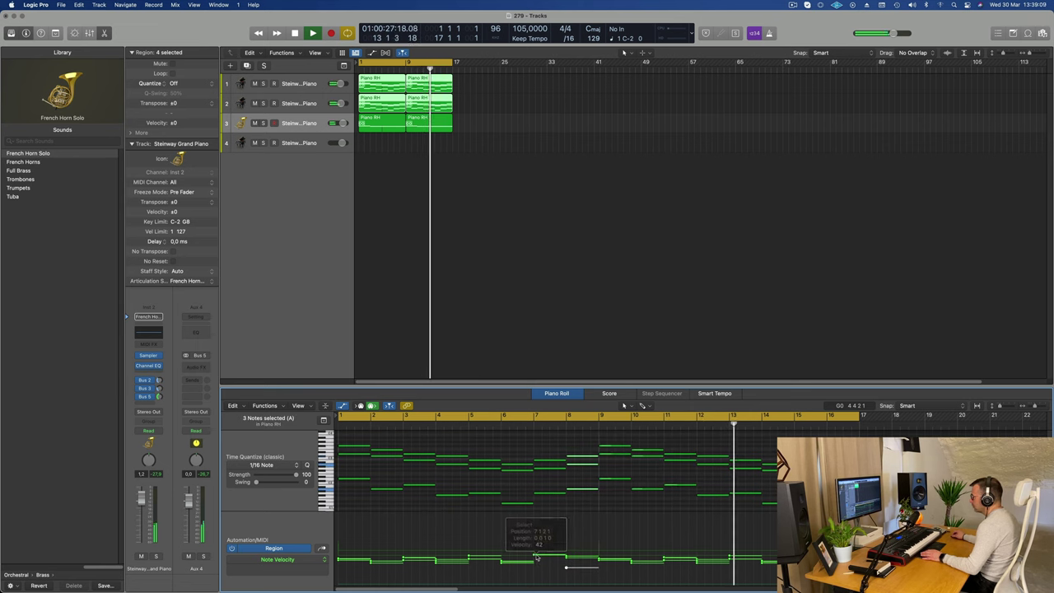
pyautogui.moveTo(534, 556); pyautogui.dragTo(577, 573)
pyautogui.click(577, 565)
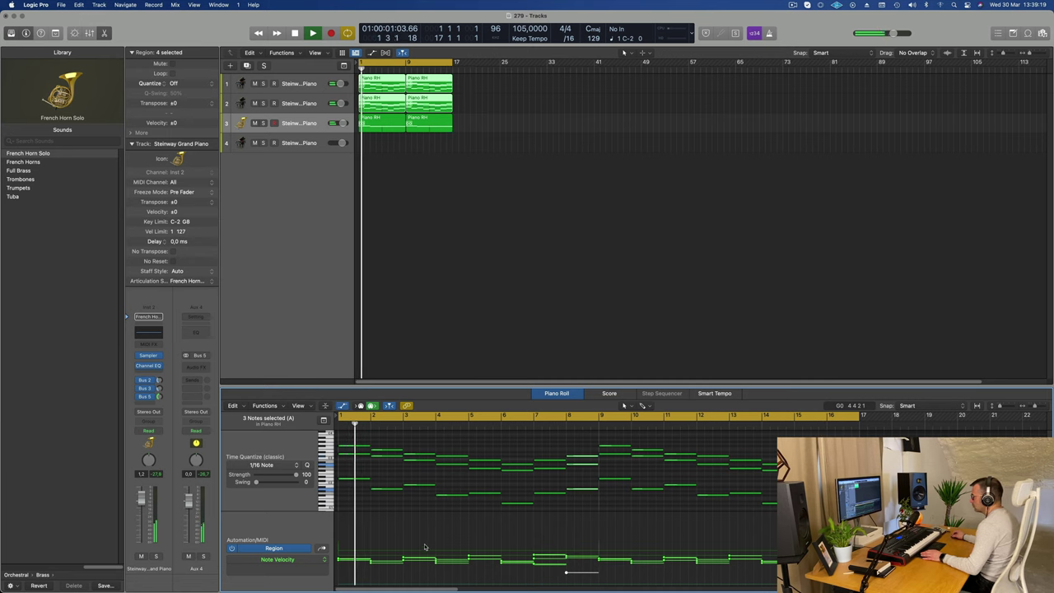
# Enlarge the velocity area, select all the notes in bars 7 and 8 of both tracks and lower their velocities together.
pyautogui.moveTo(464, 512); pyautogui.dragTo(467, 478)
pyautogui.click(311, 556)
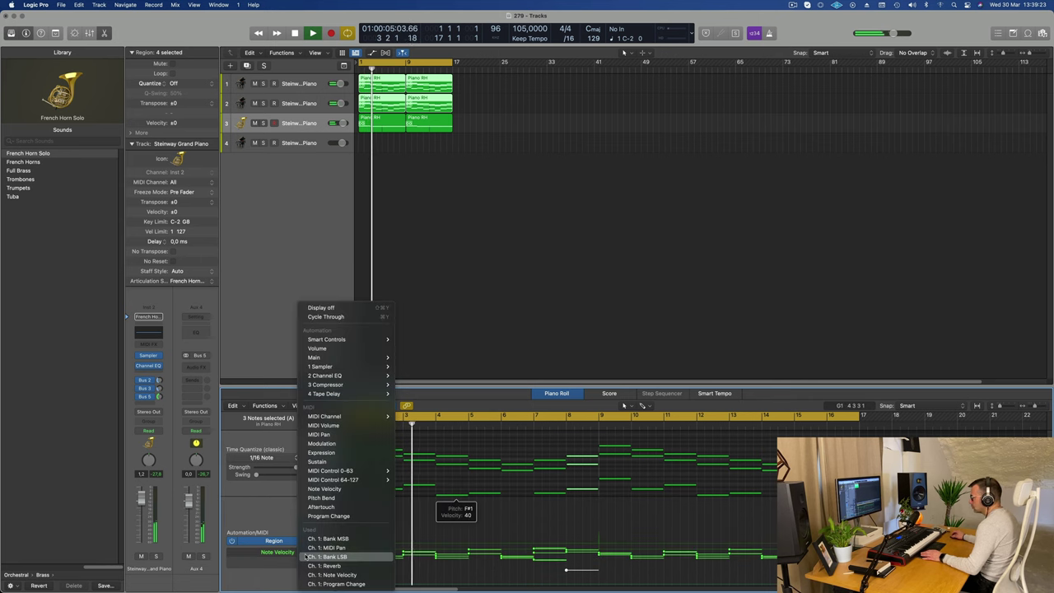
pyautogui.click(265, 574)
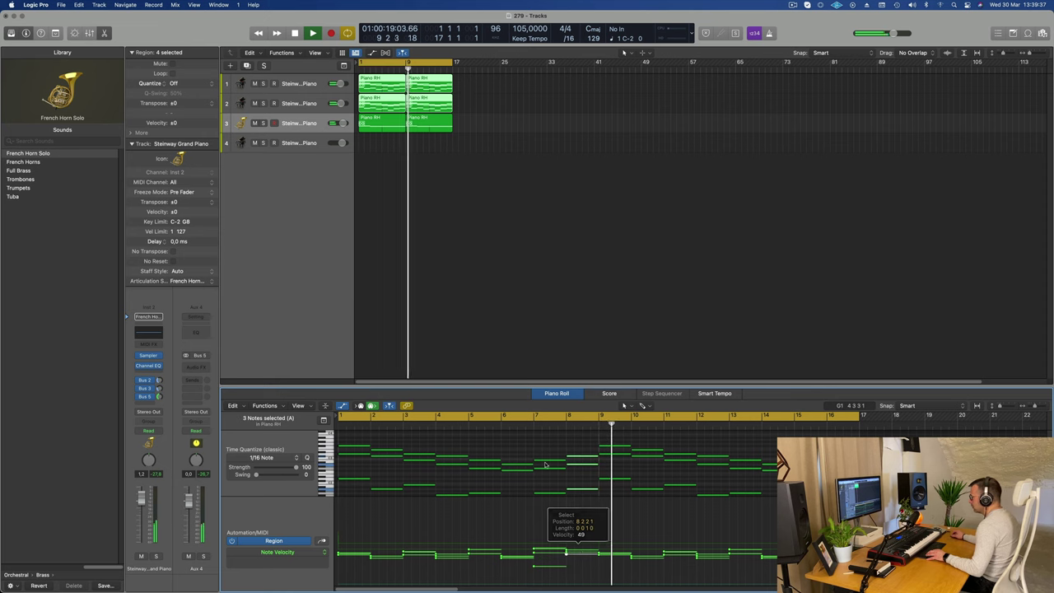
pyautogui.click(578, 553)
pyautogui.moveTo(544, 445); pyautogui.dragTo(582, 499)
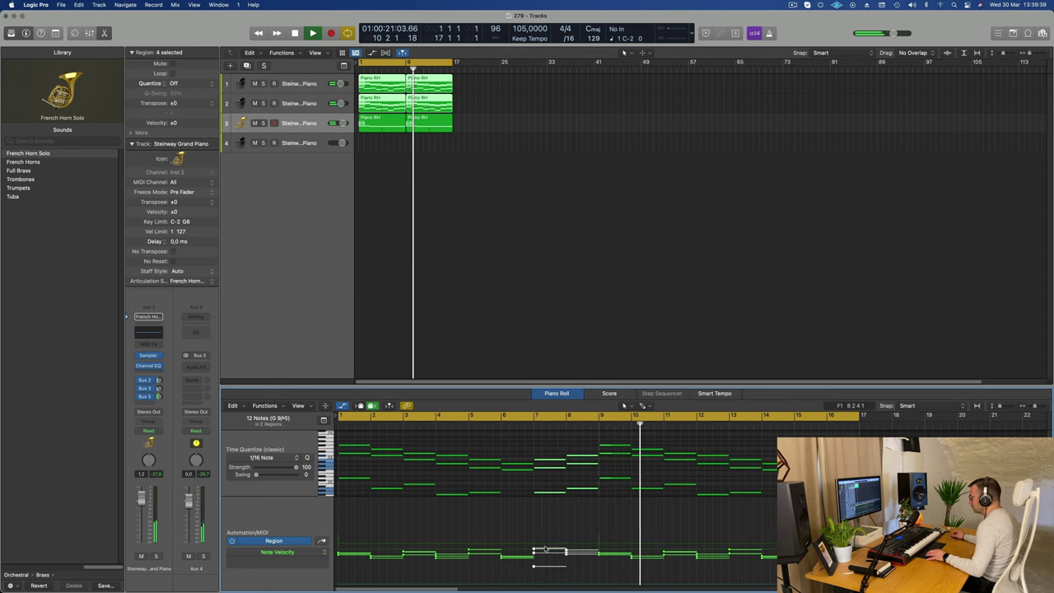
pyautogui.moveTo(547, 556); pyautogui.dragTo(547, 567)
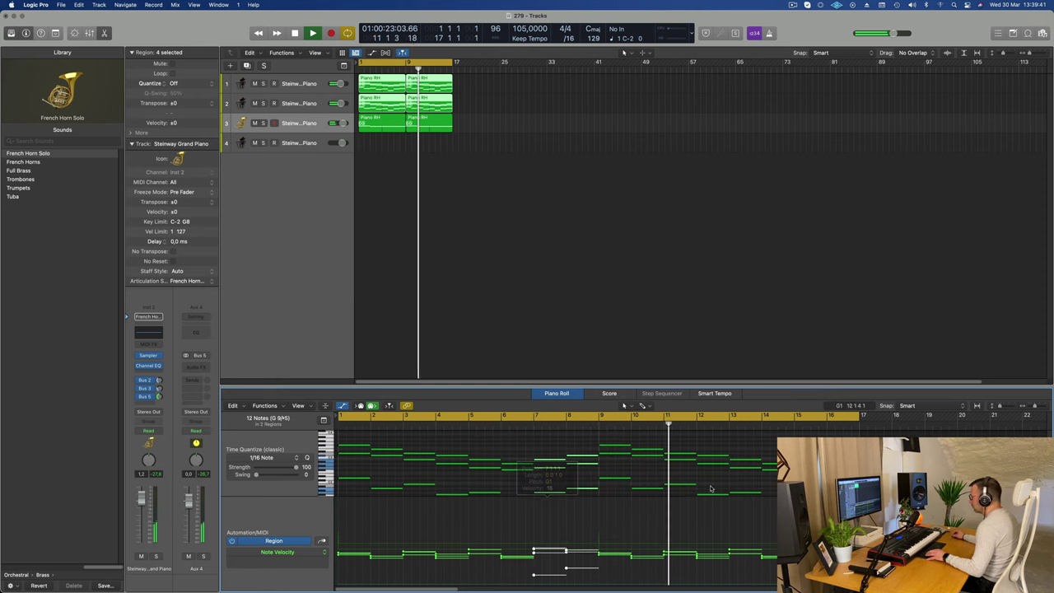
pyautogui.click(517, 482)
pyautogui.scroll(-5, 517, 482)
pyautogui.moveTo(859, 494); pyautogui.dragTo(859, 498)
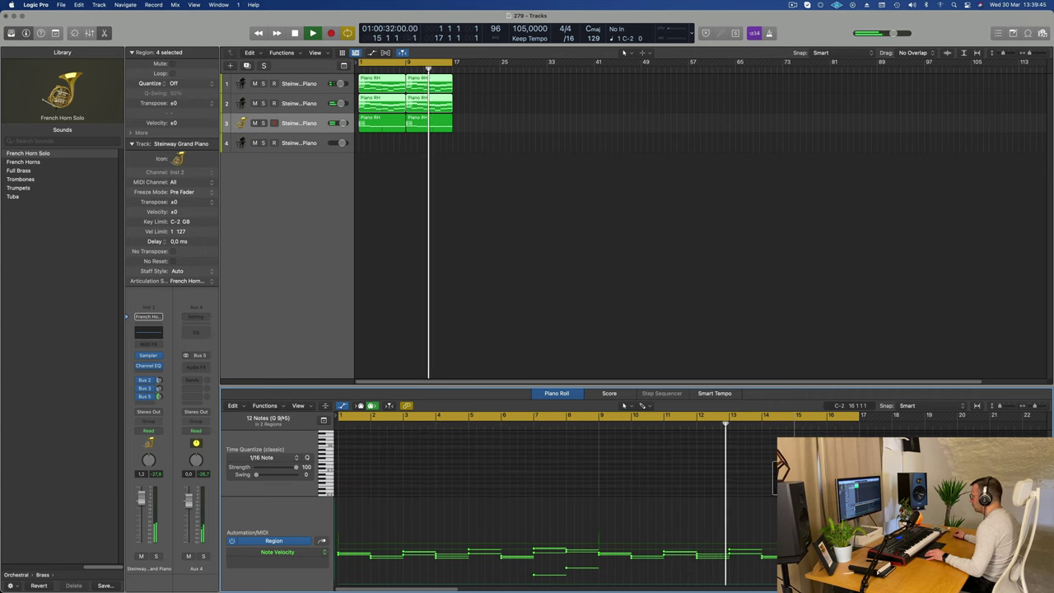
# Compare the first two tracks' velocities separately, and lower those of the second track's notes in bars 7 and 8.
pyautogui.click(532, 227)
pyautogui.moveTo(489, 80); pyautogui.dragTo(375, 86)
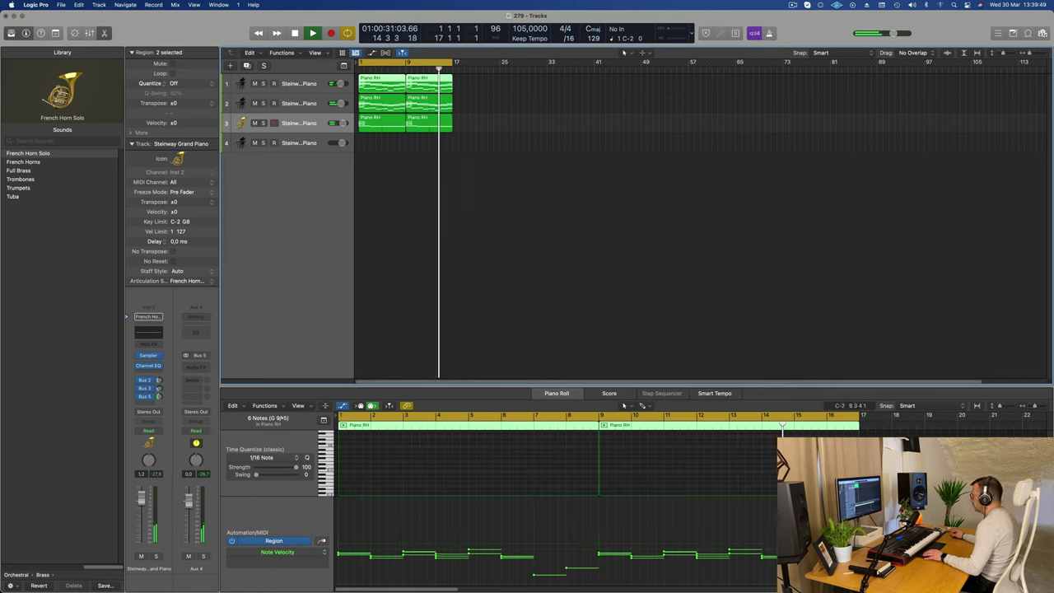
pyautogui.click(485, 97)
pyautogui.moveTo(485, 98); pyautogui.dragTo(362, 103)
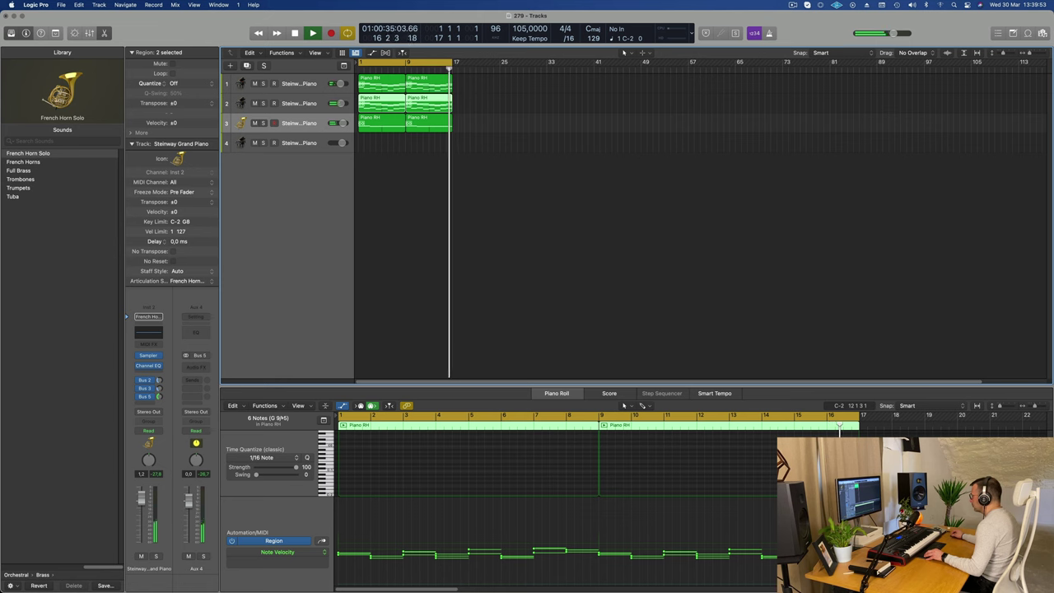
pyautogui.click(699, 557)
pyautogui.scroll(5, 563, 522)
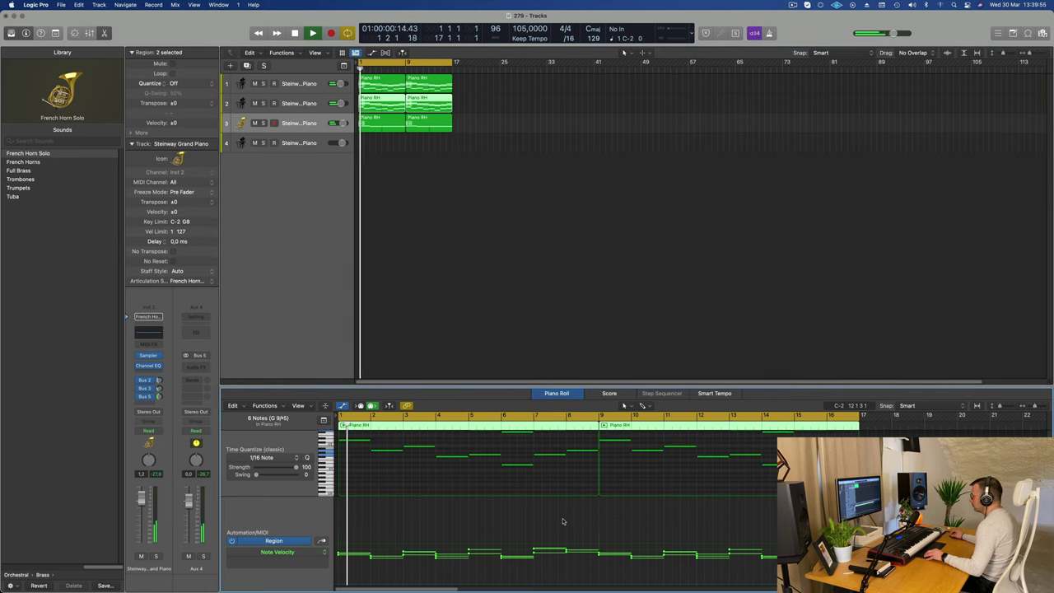
pyautogui.scroll(3, 548, 481)
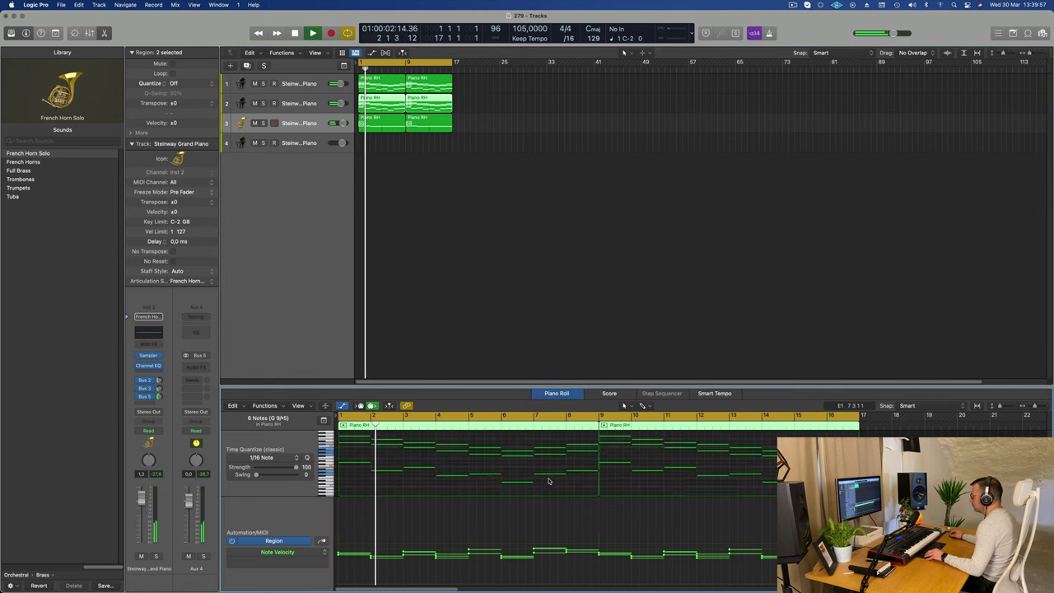
pyautogui.click(544, 550)
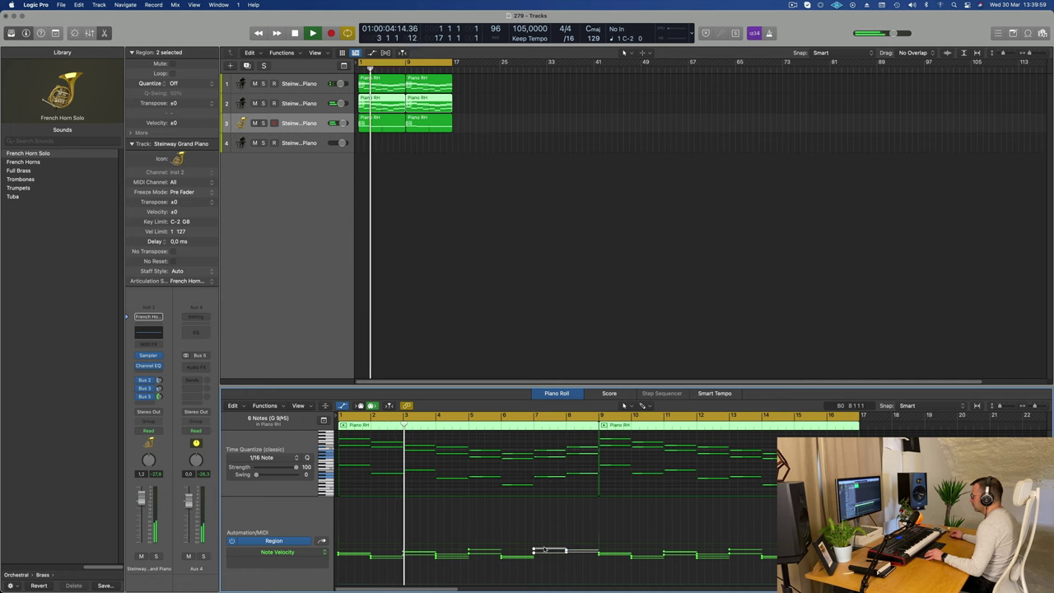
# Duplicate the French Horn Solo track to create a new fourth track.
pyautogui.click(420, 234)
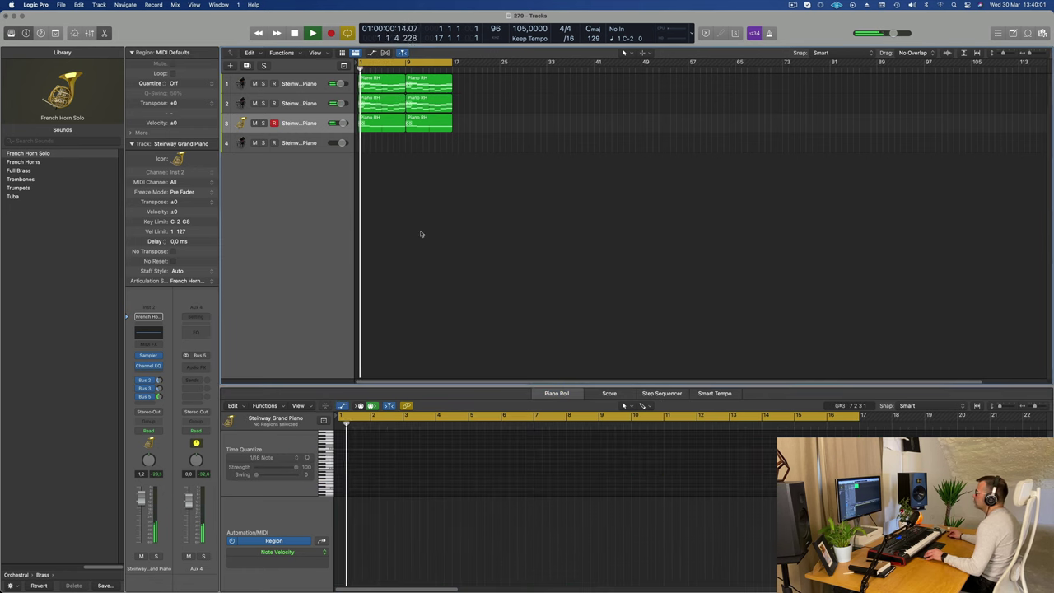
pyautogui.scroll(3, 423, 236)
pyautogui.scroll(-4, 435, 242)
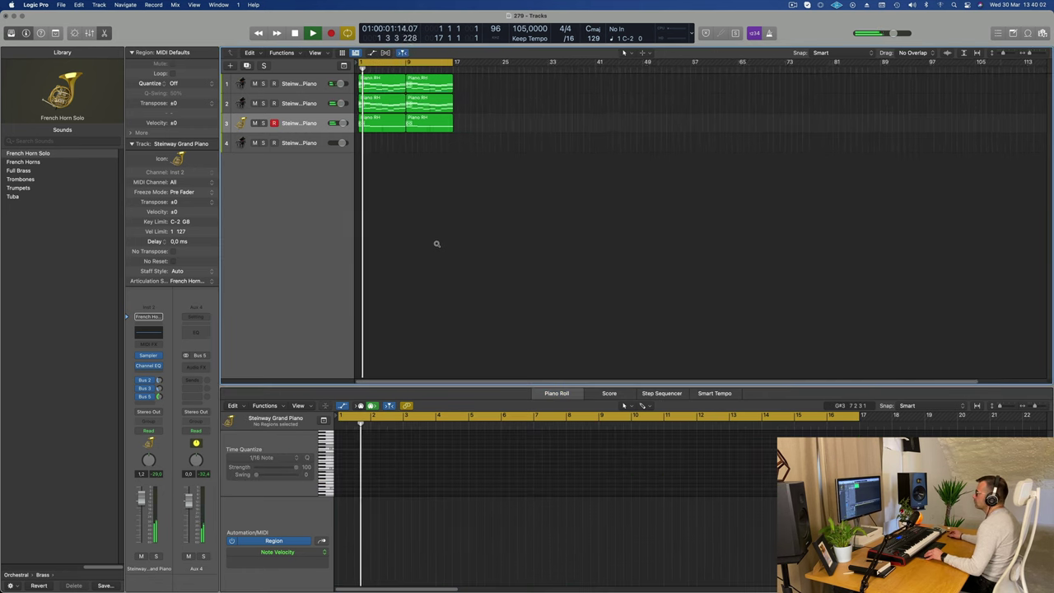
pyautogui.click(293, 122)
pyautogui.press('Return')
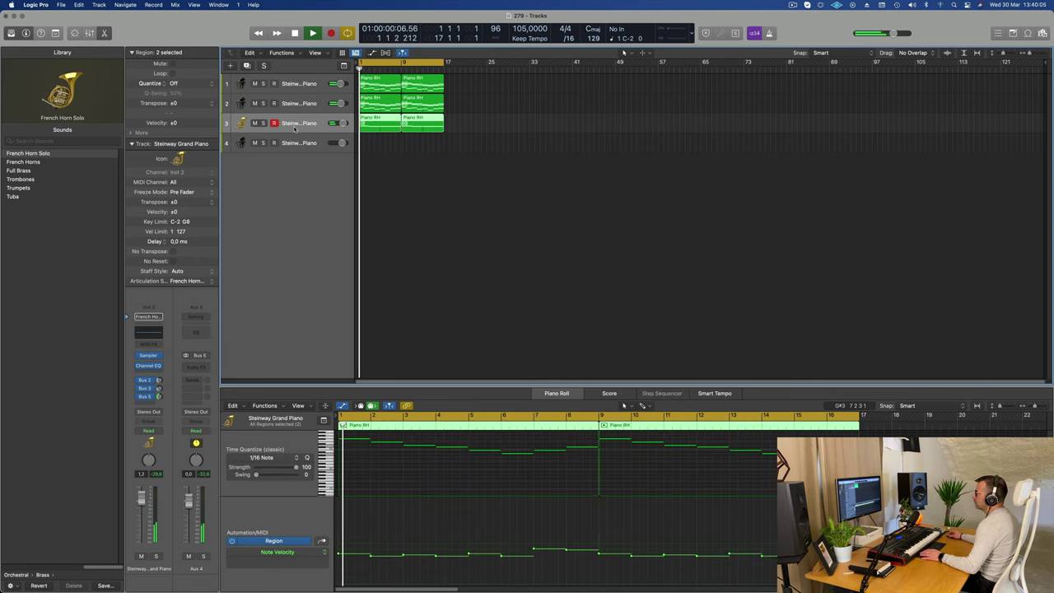
pyautogui.press('super+d')
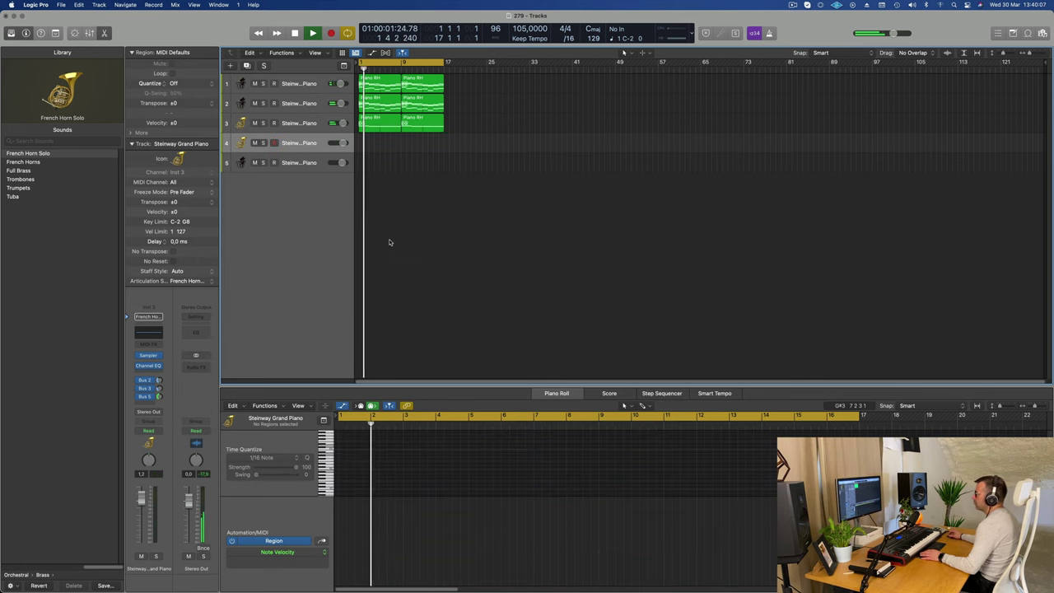
# Copy the first French horn region onto the new fourth track and stop playback.
pyautogui.press('Return')
pyautogui.keyDown('alt'); pyautogui.moveTo(385, 123); pyautogui.dragTo(385, 144); pyautogui.keyUp('alt')
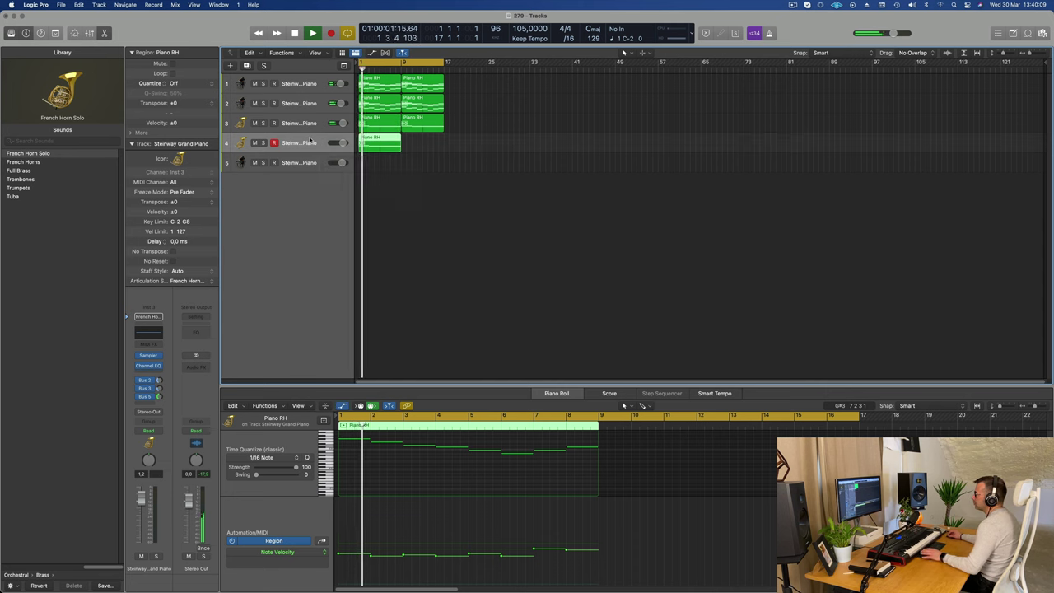
pyautogui.press('Return')
pyautogui.press('space')
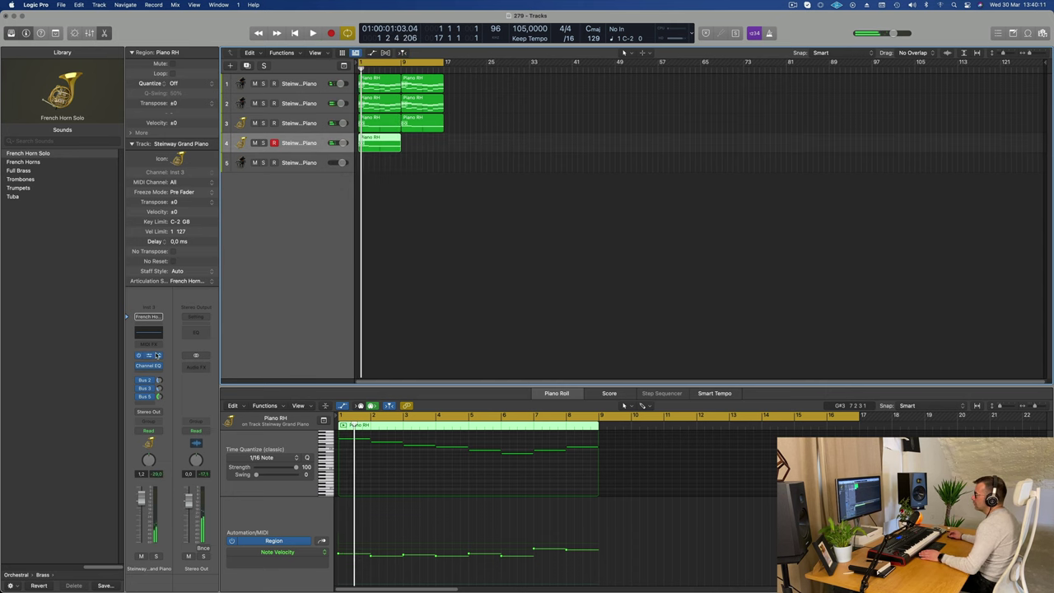
# Replace the Sampler on the fourth track with Retro Synth and move its window clear of the regions.
pyautogui.click(159, 356)
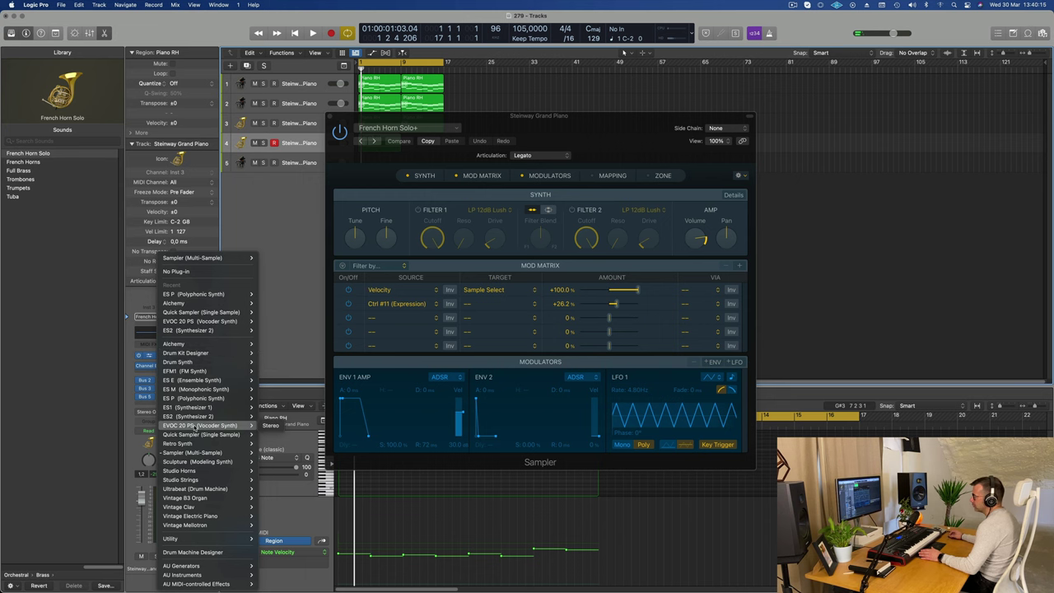
pyautogui.moveTo(195, 445)
pyautogui.click(271, 444)
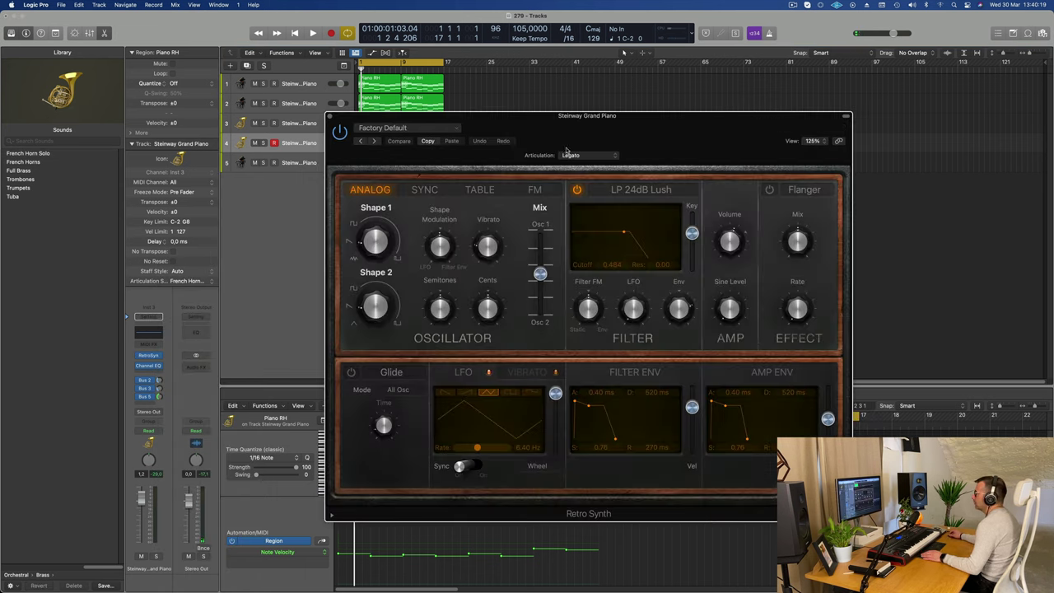
pyautogui.moveTo(567, 150); pyautogui.dragTo(848, 171)
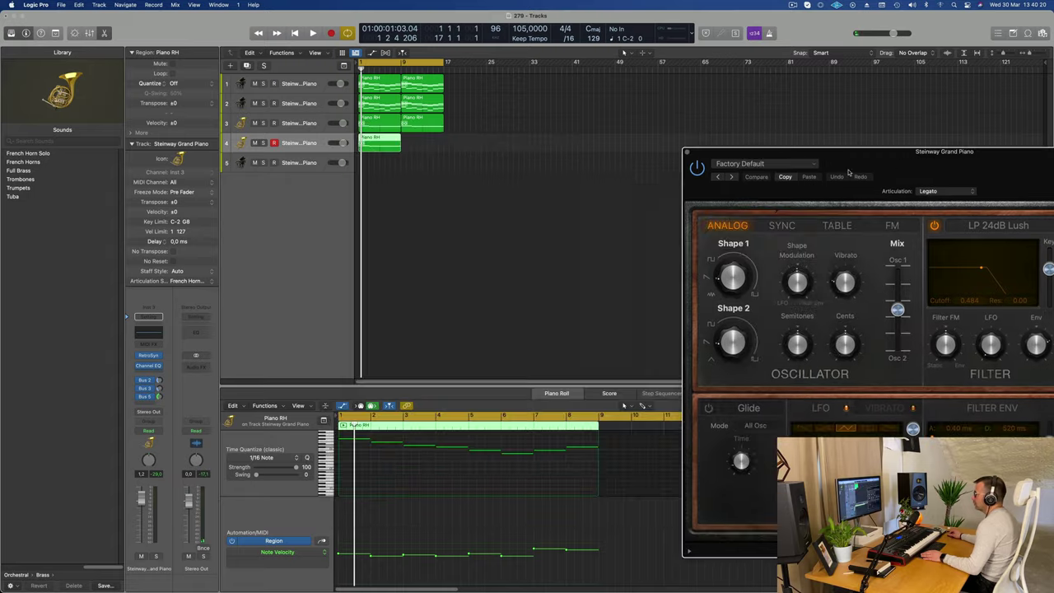
# Replace the horn region on the fourth track with a copy of the second track's first Piano RH region.
pyautogui.click(413, 137)
pyautogui.press('Delete')
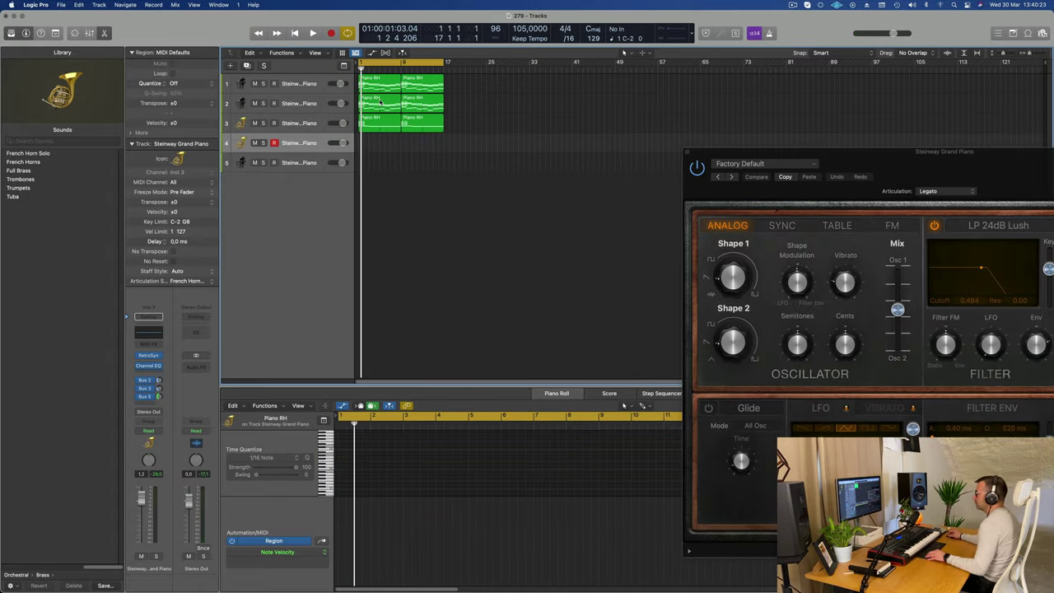
pyautogui.click(378, 101)
pyautogui.moveTo(377, 105); pyautogui.dragTo(377, 145)
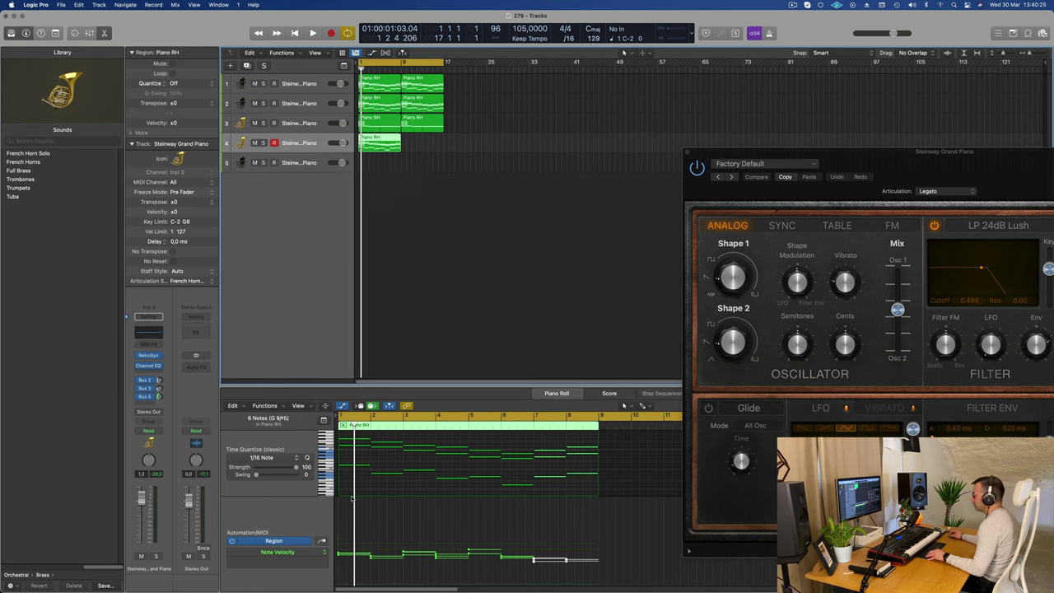
# Insert an Arpeggiator MIDI effect on the Retro Synth track and start playback to hear it.
pyautogui.moveTo(933, 168); pyautogui.dragTo(740, 148)
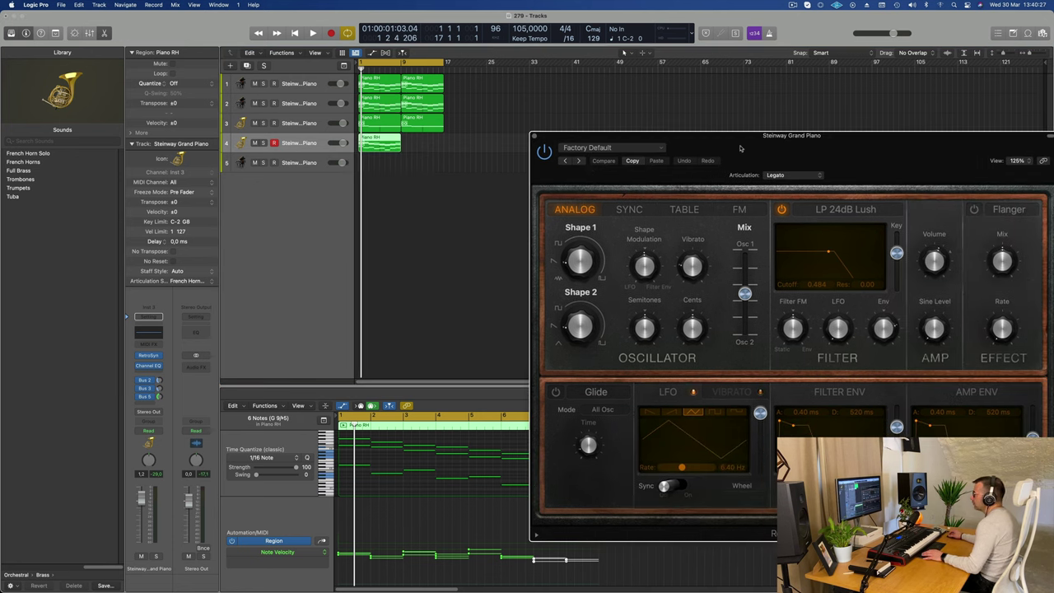
pyautogui.click(137, 345)
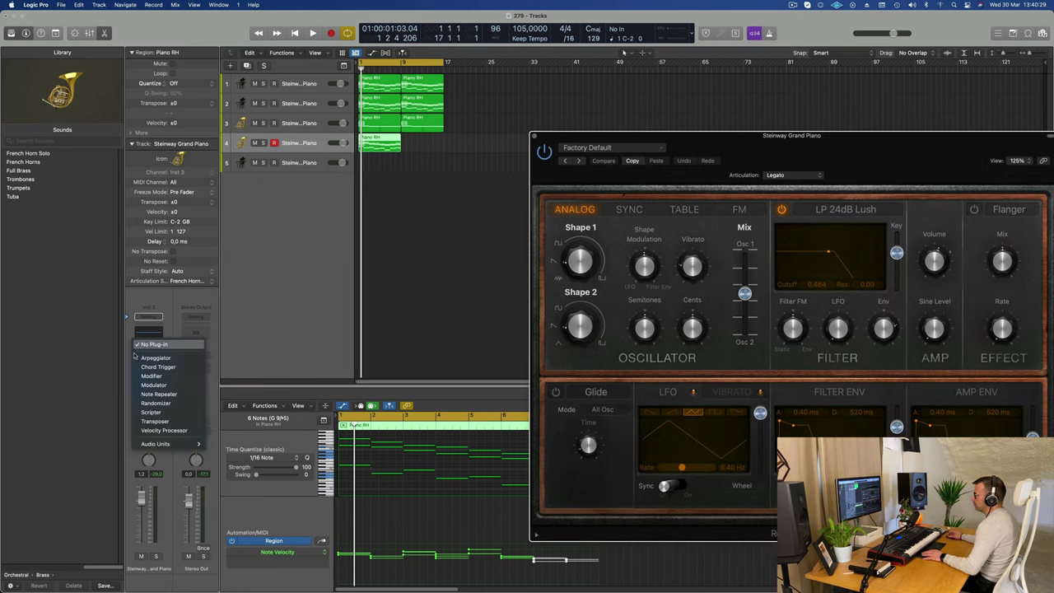
pyautogui.click(156, 357)
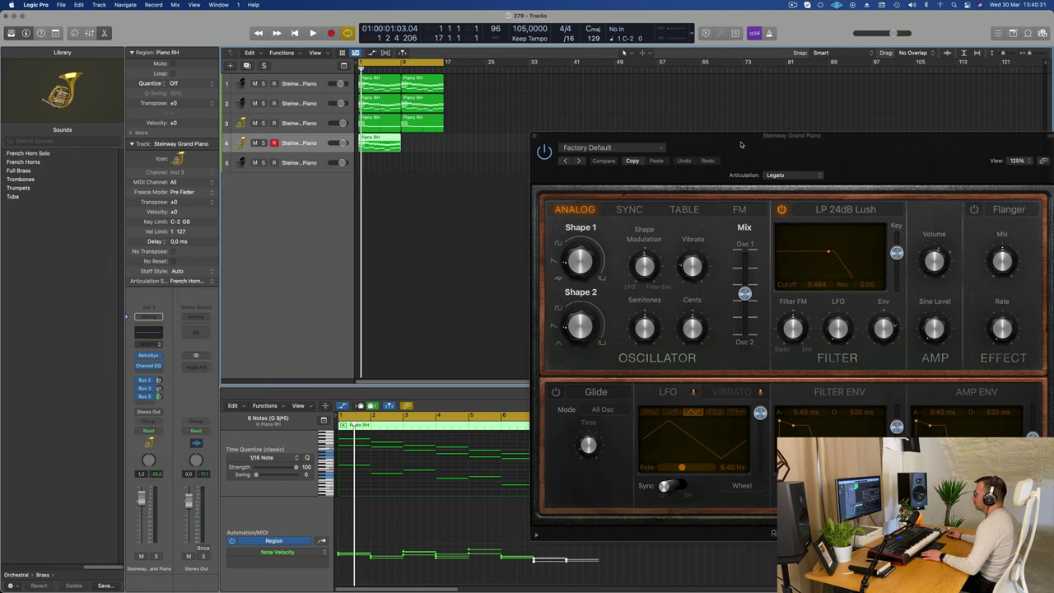
pyautogui.press('space')
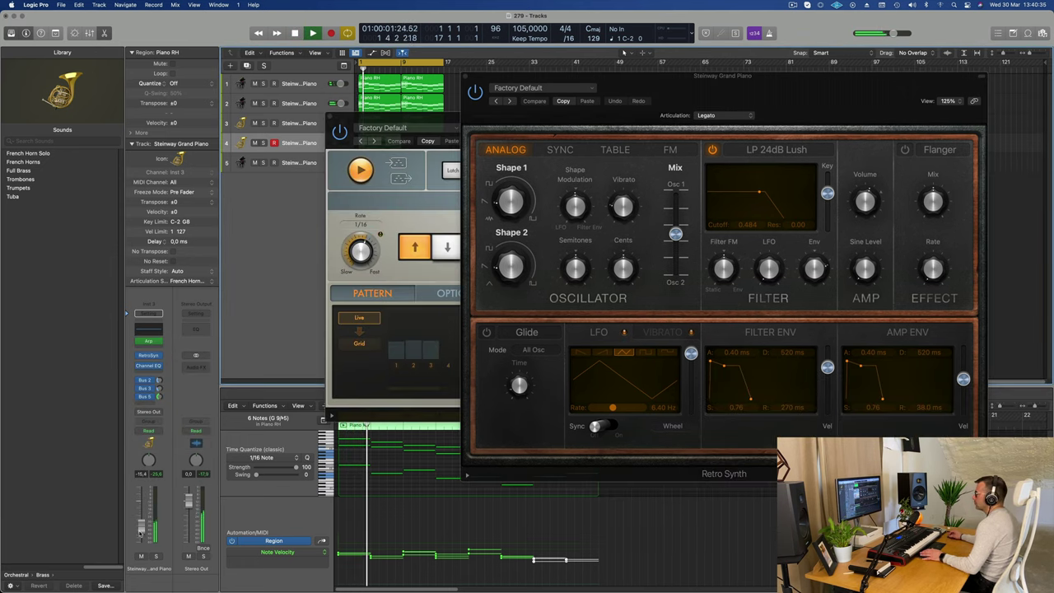
# Move the Arpeggiator aside and reshape the Retro Synth sound, adjusting both oscillators and setting filter cutoff to 0.530 and resonance to 0.12.
pyautogui.moveTo(774, 87); pyautogui.dragTo(782, 116)
pyautogui.moveTo(429, 116); pyautogui.dragTo(238, 285)
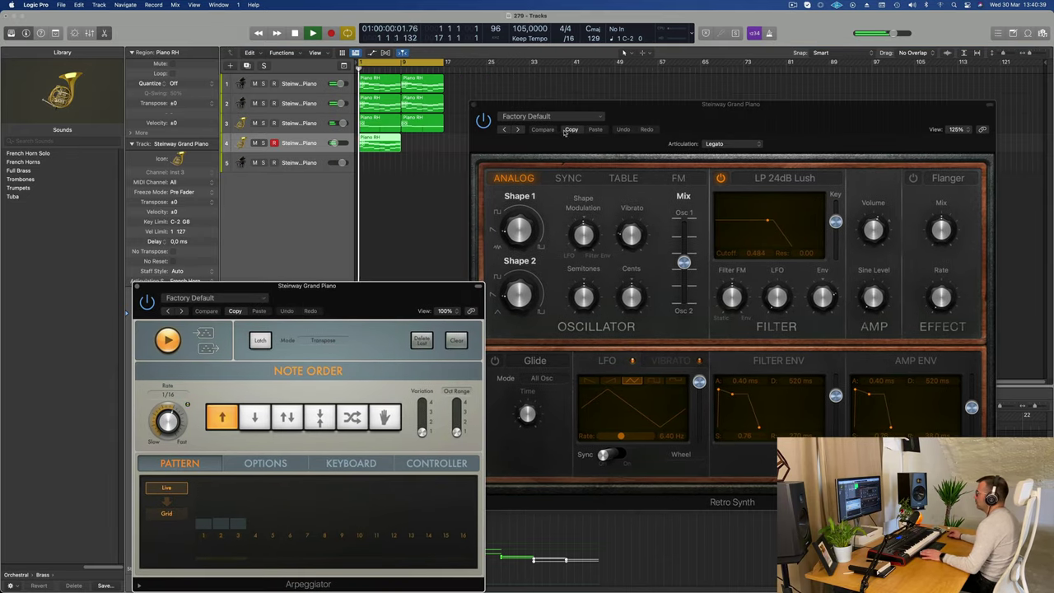
pyautogui.moveTo(565, 132); pyautogui.dragTo(535, 150)
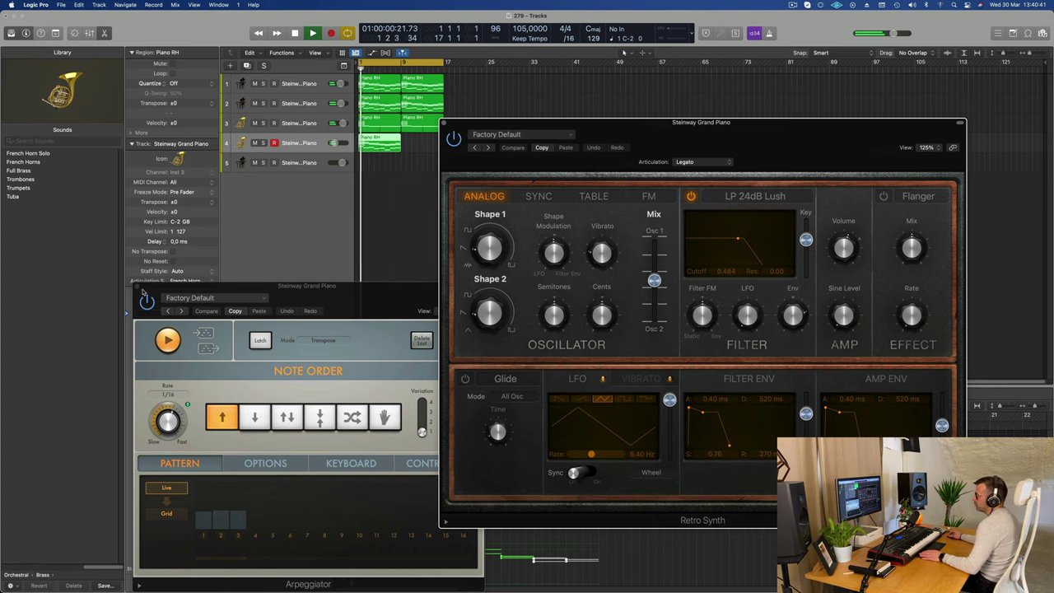
pyautogui.moveTo(161, 290); pyautogui.dragTo(825, 267)
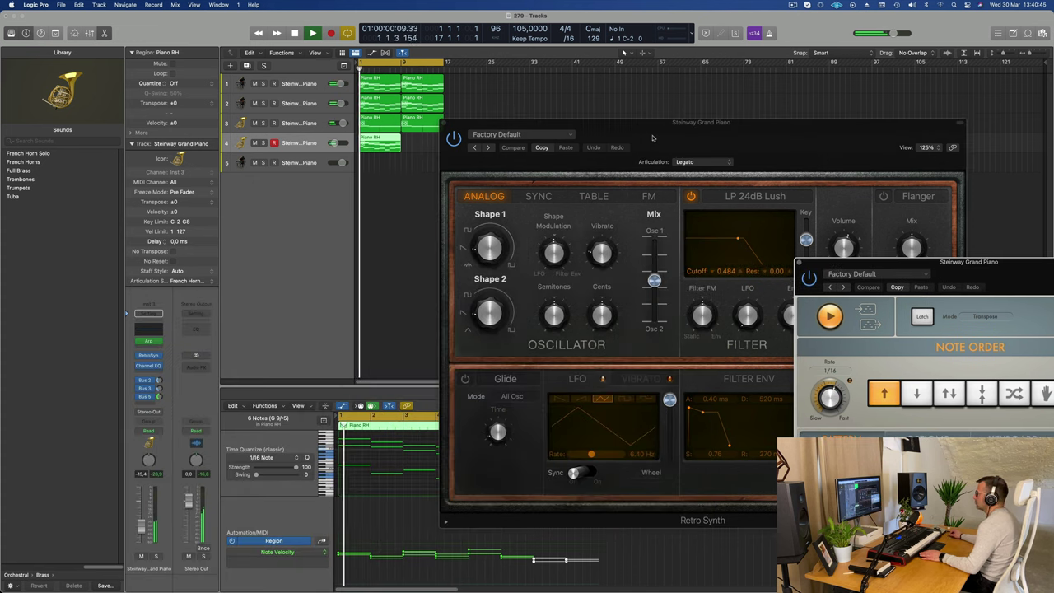
pyautogui.moveTo(485, 122); pyautogui.dragTo(327, 111)
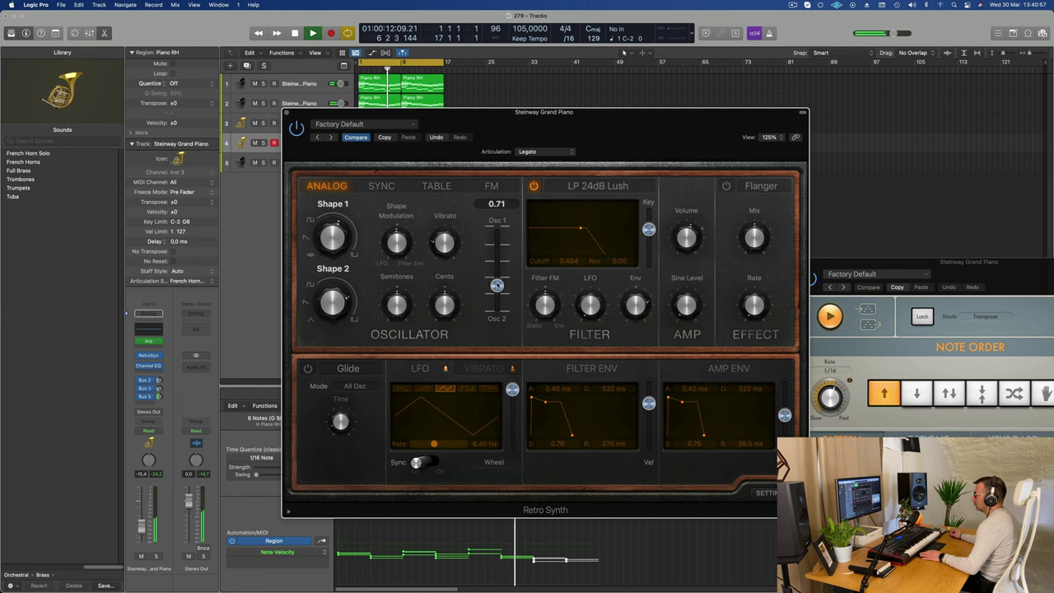
pyautogui.press('space')
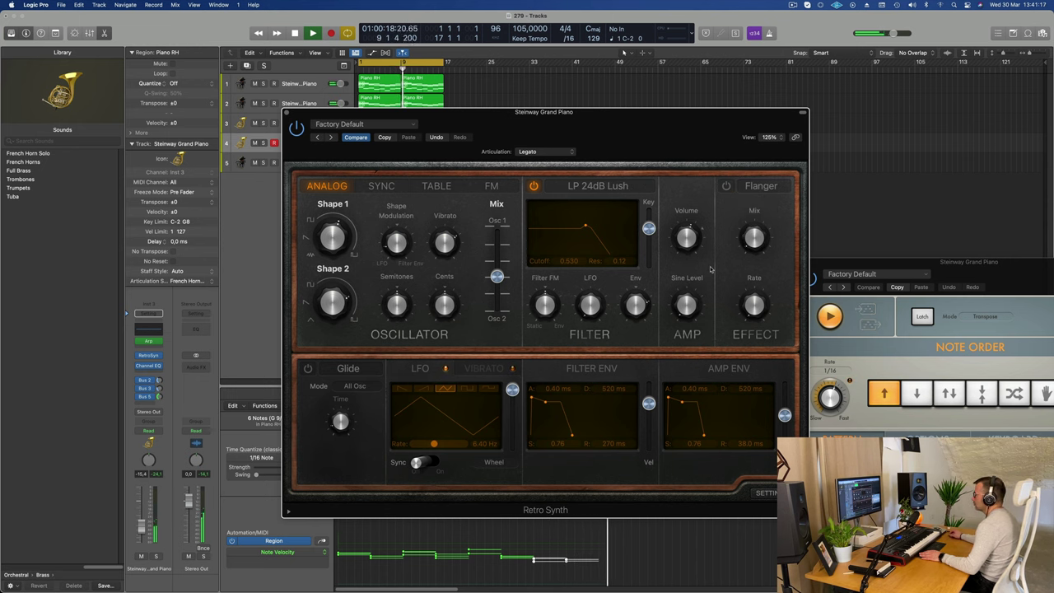
# Copy the fourth track's Piano RH region to bar 9 and bring the Retro Synth window back into view.
pyautogui.moveTo(605, 114); pyautogui.dragTo(1034, 105)
pyautogui.press('Return')
pyautogui.click(453, 151)
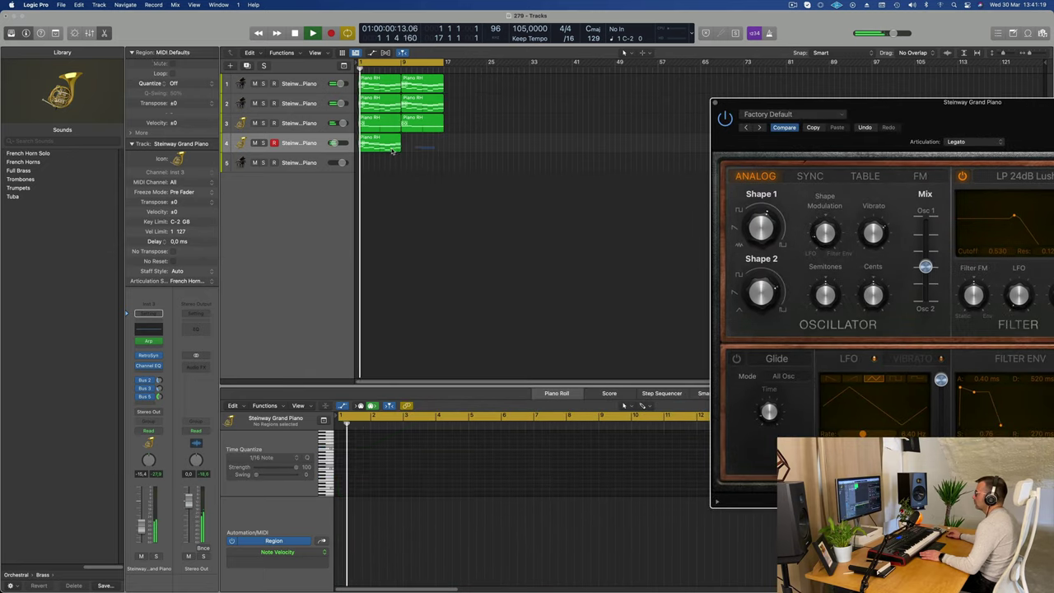
pyautogui.click(392, 150)
pyautogui.moveTo(970, 109); pyautogui.dragTo(507, 114)
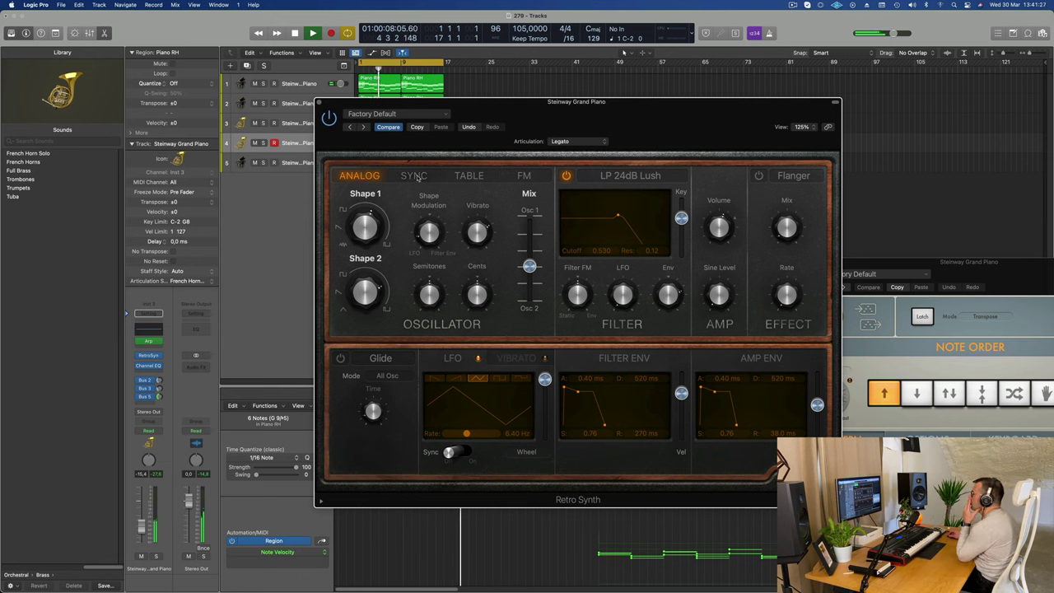
# Audition the Sync, Table and FM oscillator modes of Retro Synth during playback and return to Analog.
pyautogui.click(414, 176)
pyautogui.click(470, 176)
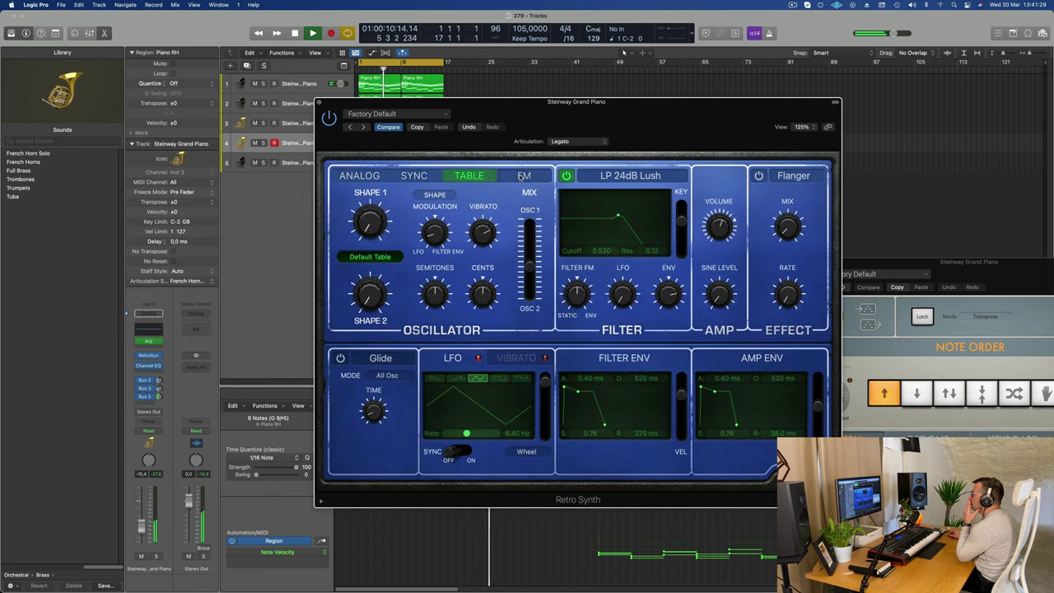
pyautogui.click(529, 173)
pyautogui.moveTo(660, 115); pyautogui.dragTo(770, 108)
pyautogui.click(438, 180)
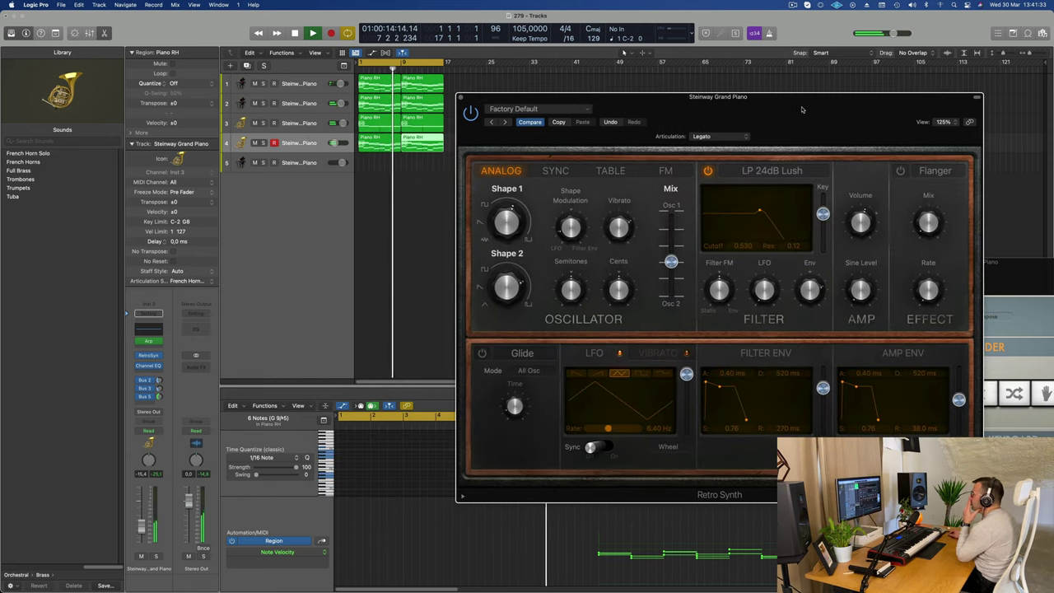
# Set the Retro Synth filter cutoff to 0.494 and resonance to 0.00 while replaying the arrangement from the start.
pyautogui.press('space')
pyautogui.press('space')
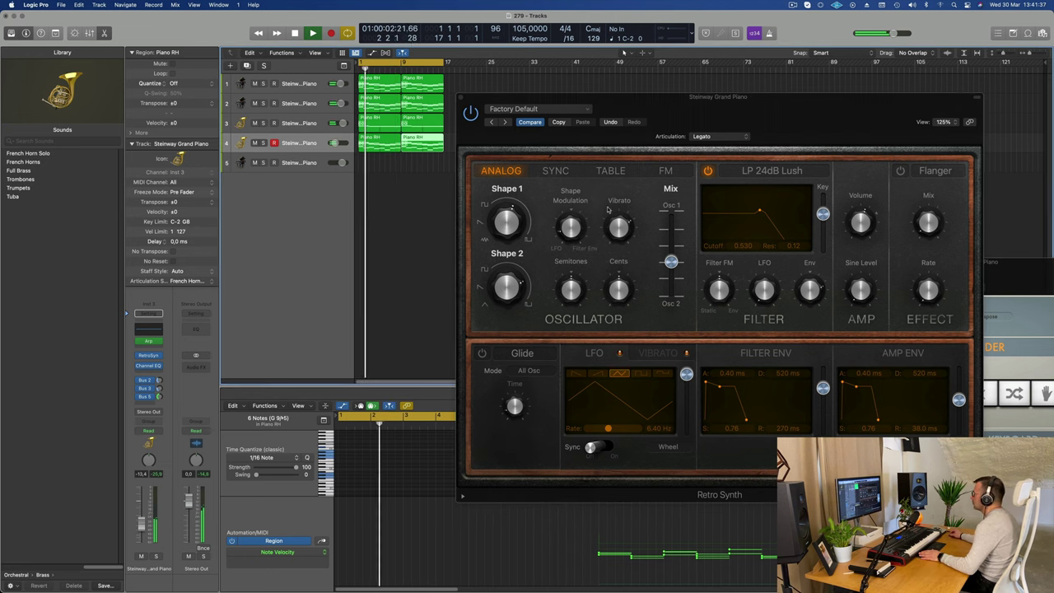
pyautogui.moveTo(758, 210); pyautogui.dragTo(756, 215)
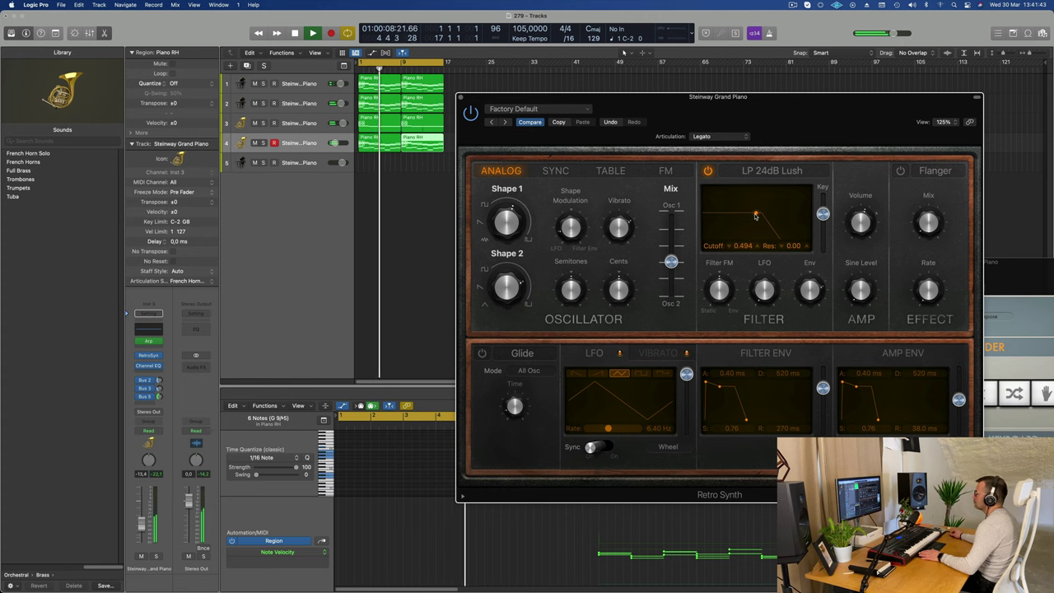
pyautogui.press('space')
pyautogui.press('space')
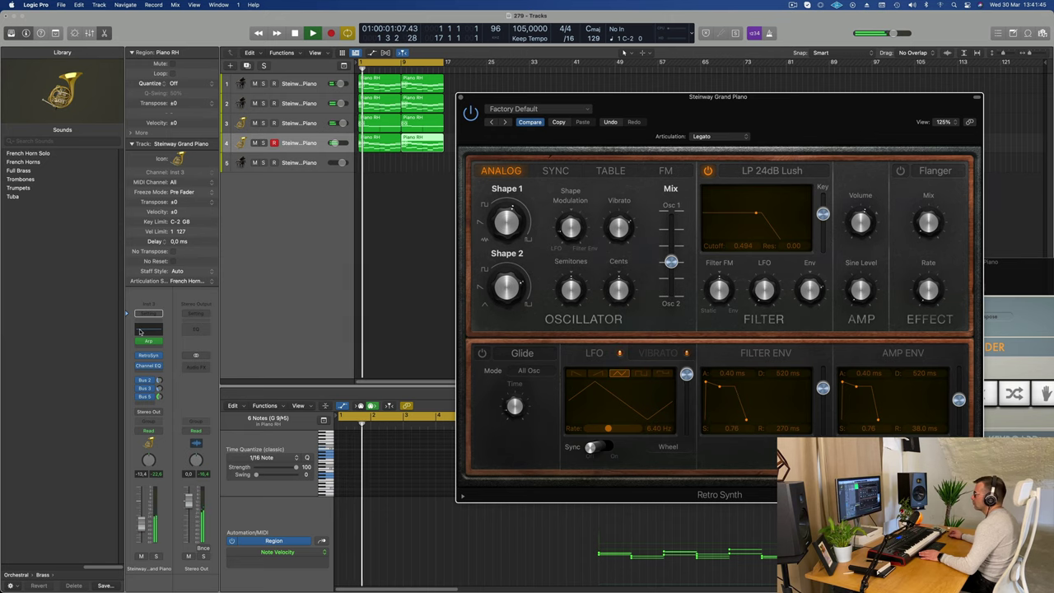
# Apply a 24 dB/Oct low cut at 126 Hz in the fourth track's Channel EQ, and close the EQ and Retro Synth windows.
pyautogui.click(148, 365)
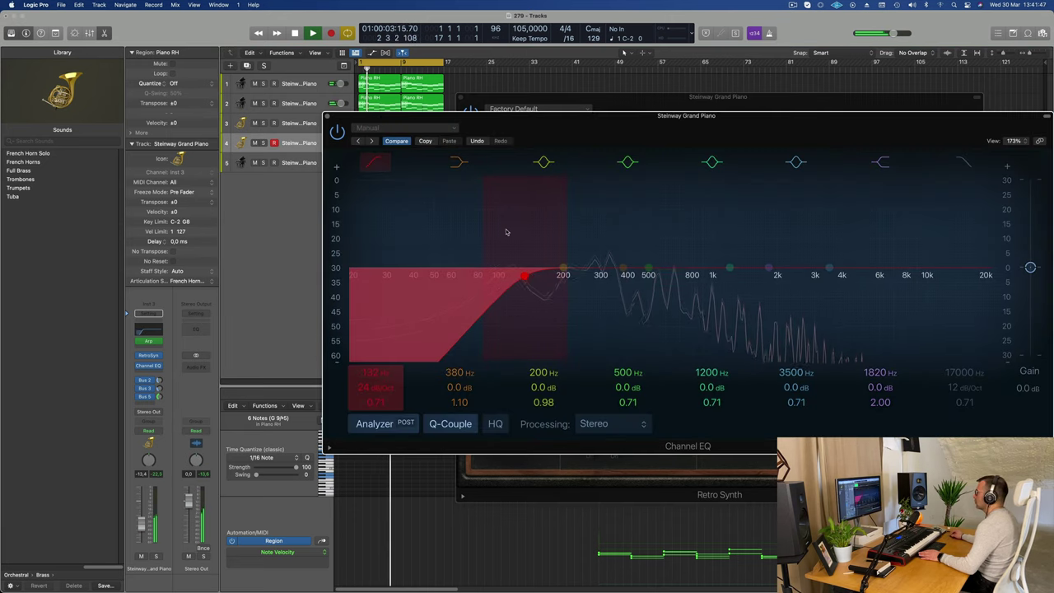
pyautogui.moveTo(507, 233)
pyautogui.mouseDown()
pyautogui.moveTo(569, 231)
pyautogui.moveTo(503, 229)
pyautogui.mouseUp()
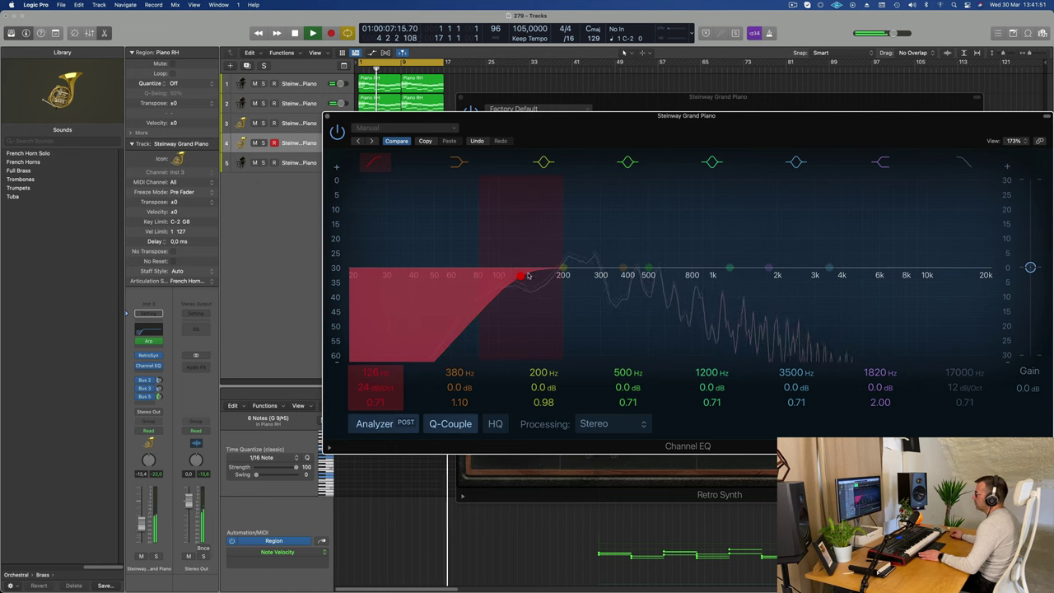
pyautogui.click(327, 116)
pyautogui.moveTo(609, 109); pyautogui.dragTo(455, 200)
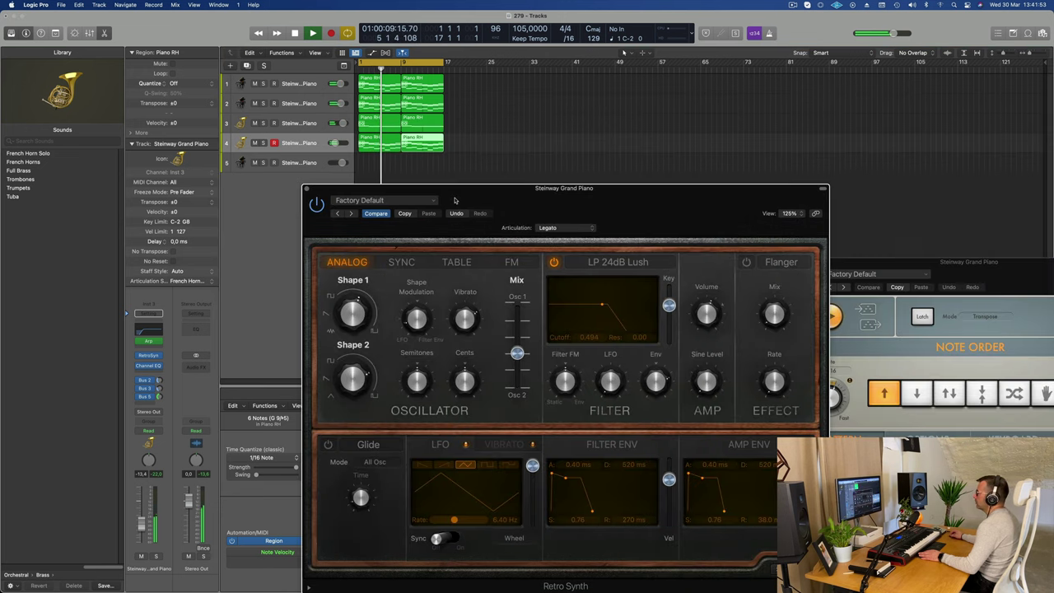
pyautogui.click(306, 189)
pyautogui.press('Return')
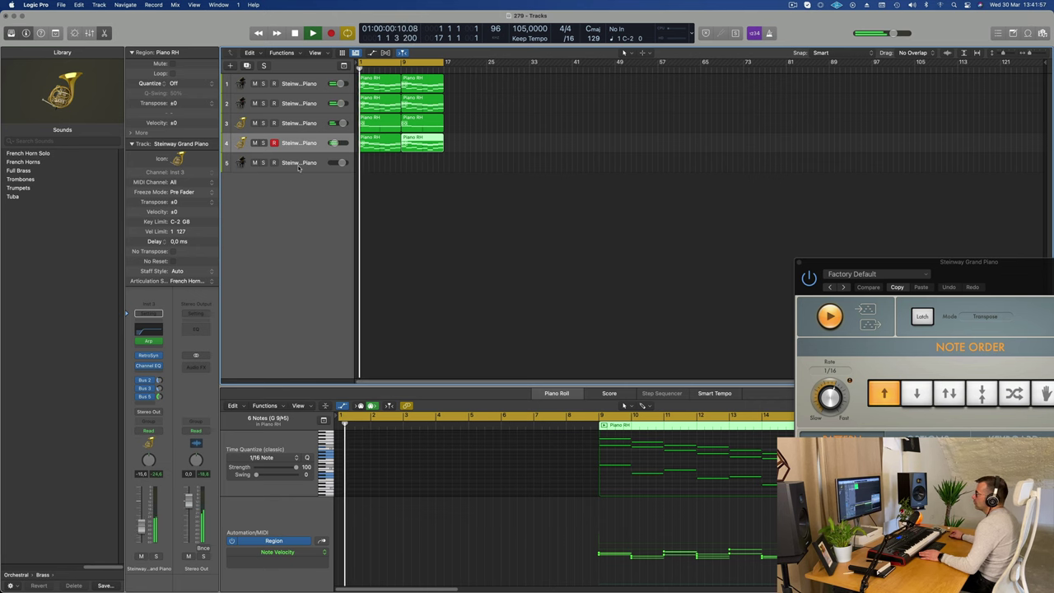
# Duplicate the fourth track with its settings, copy the first Piano RH region onto the new fifth track and stop playback.
pyautogui.press('super+d')
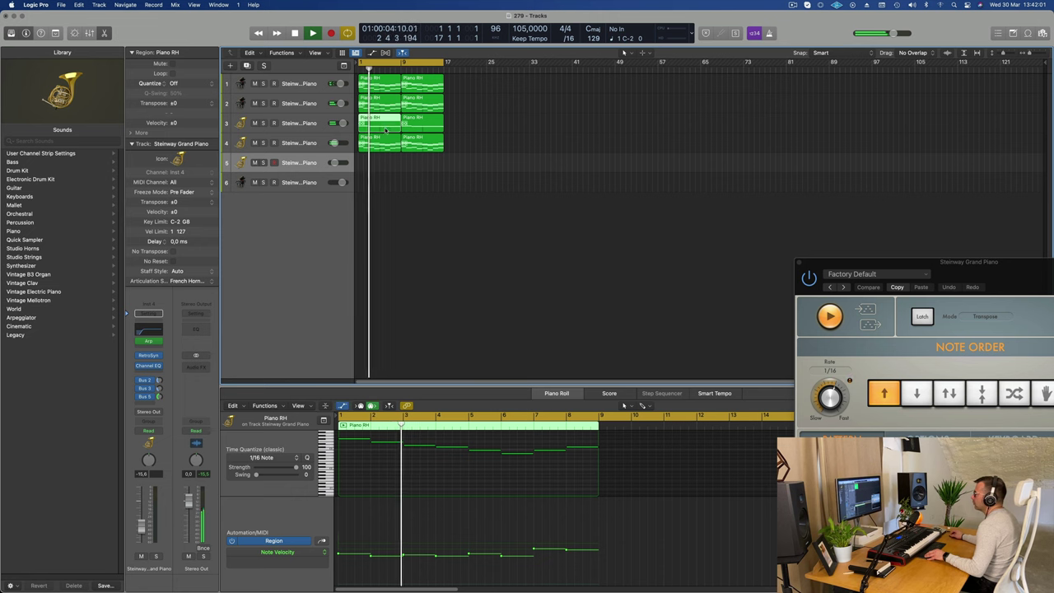
pyautogui.moveTo(378, 142); pyautogui.dragTo(379, 164)
pyautogui.press('space')
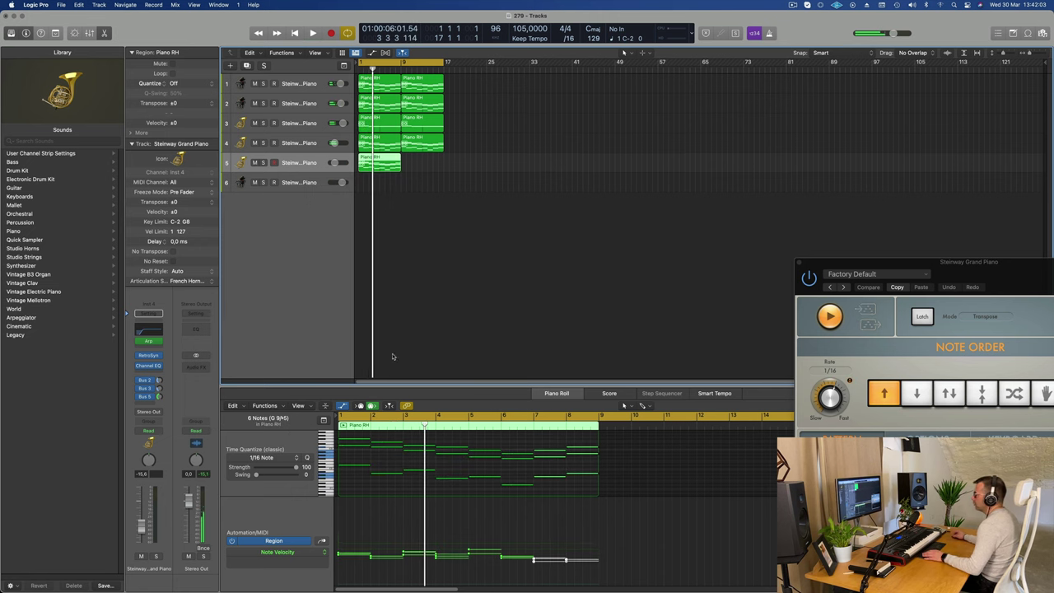
# Delete the upper notes in the fifth track's region, keeping only the lowest line, and bypass that track's Arpeggiator.
pyautogui.scroll(-1, 403, 455)
pyautogui.moveTo(363, 438); pyautogui.dragTo(573, 462)
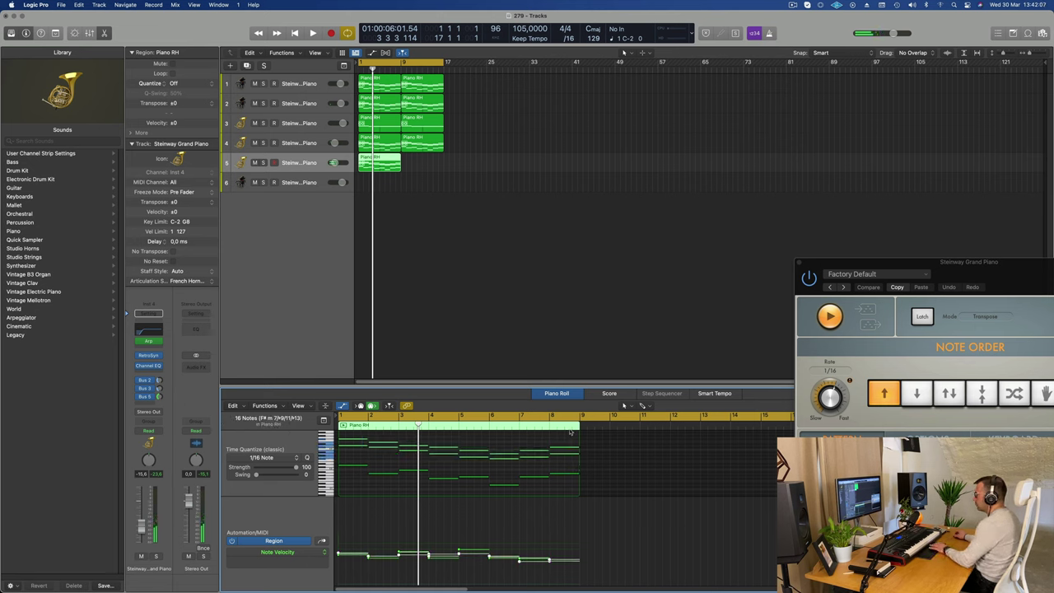
pyautogui.press('Delete')
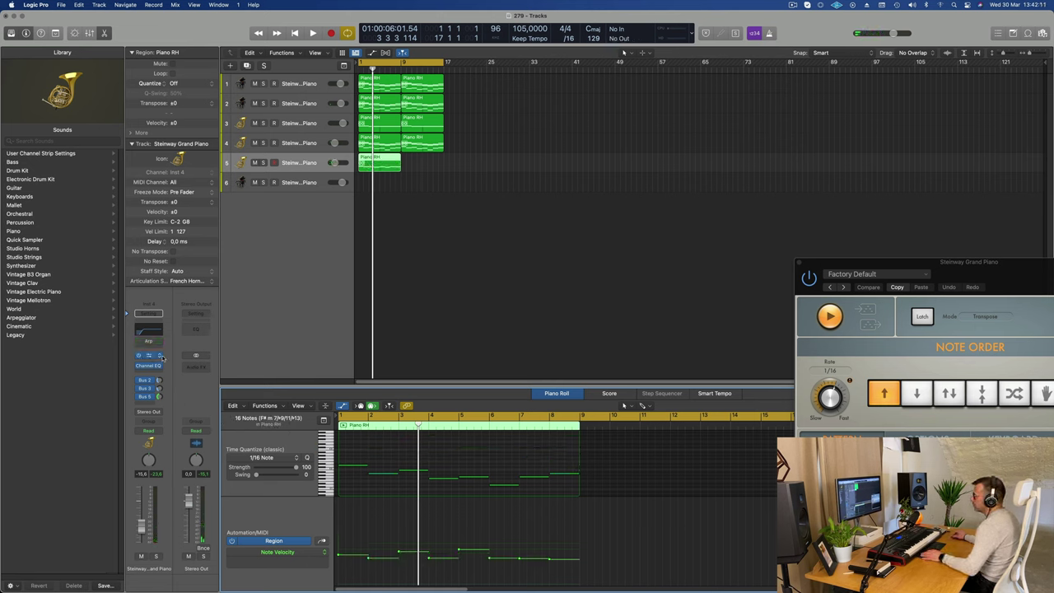
# Open the fifth track's Retro Synth, play the bass line and turn the first oscillator's shape to 0.0 %.
pyautogui.click(149, 356)
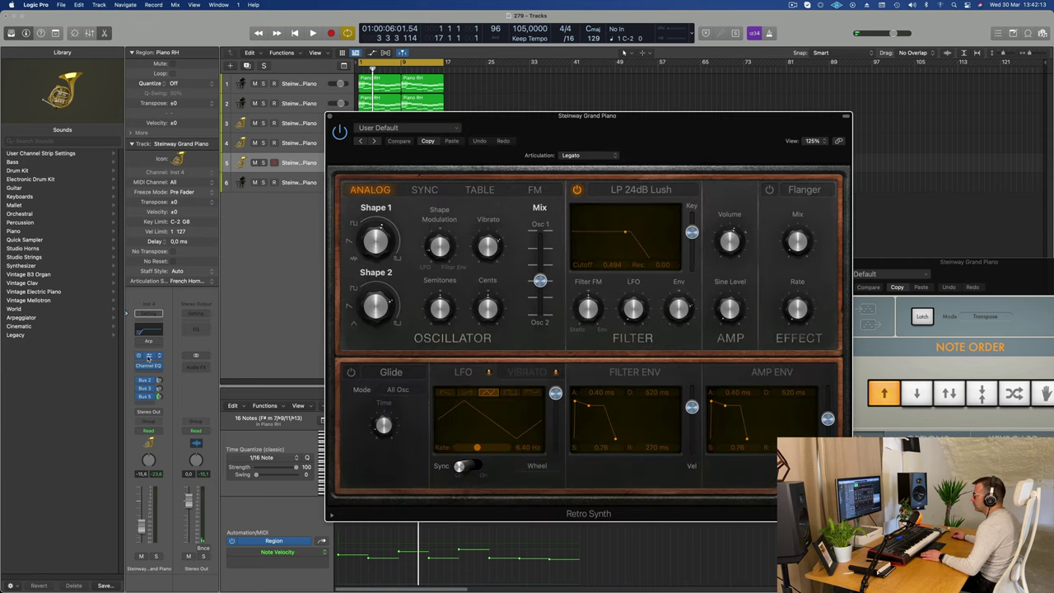
pyautogui.moveTo(506, 115); pyautogui.dragTo(960, 66)
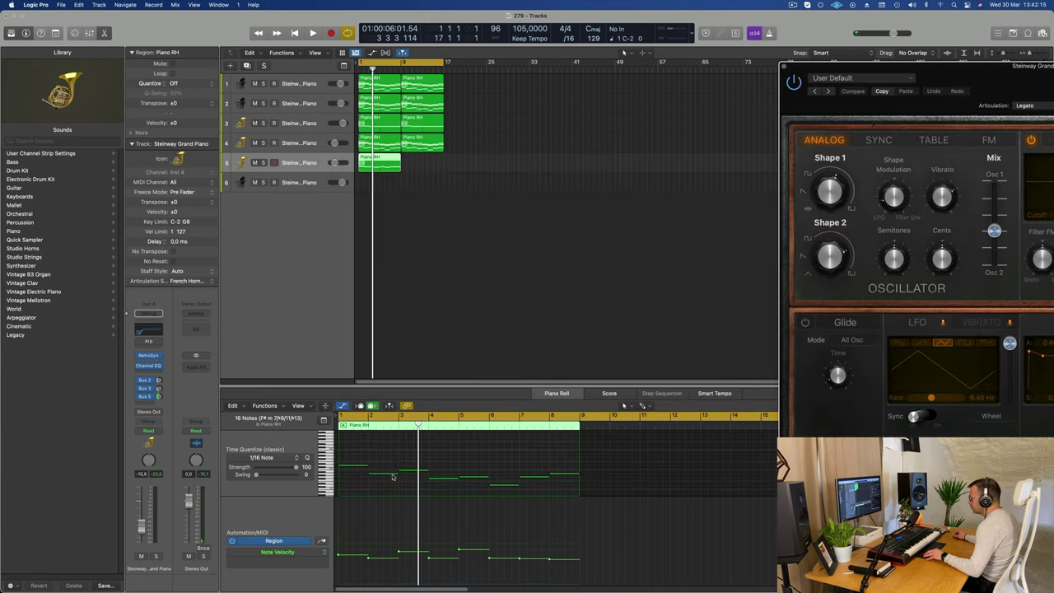
pyautogui.scroll(3, 393, 470)
pyautogui.press('space')
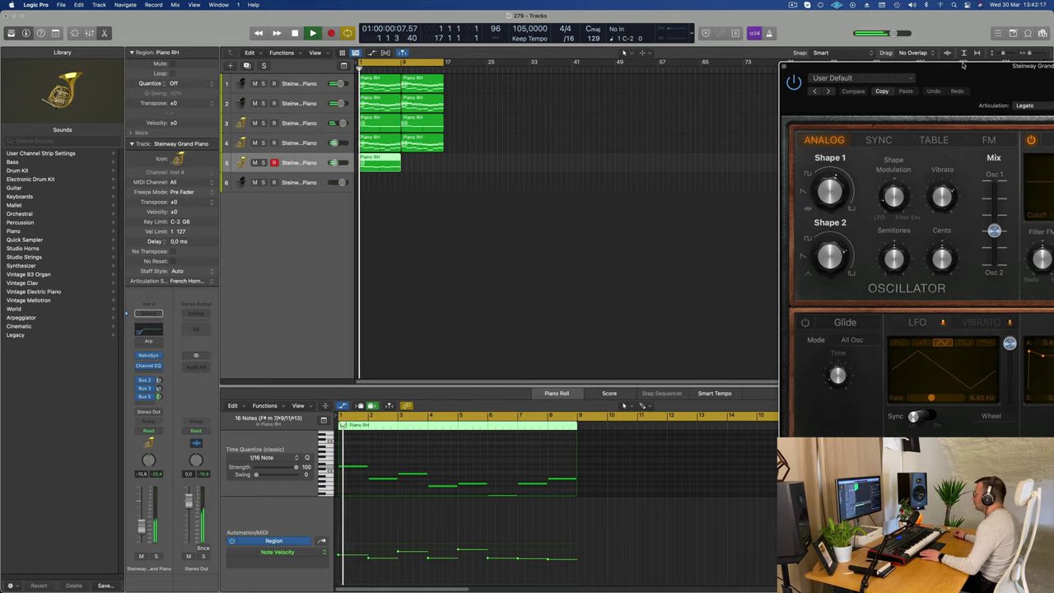
pyautogui.moveTo(966, 75); pyautogui.dragTo(509, 60)
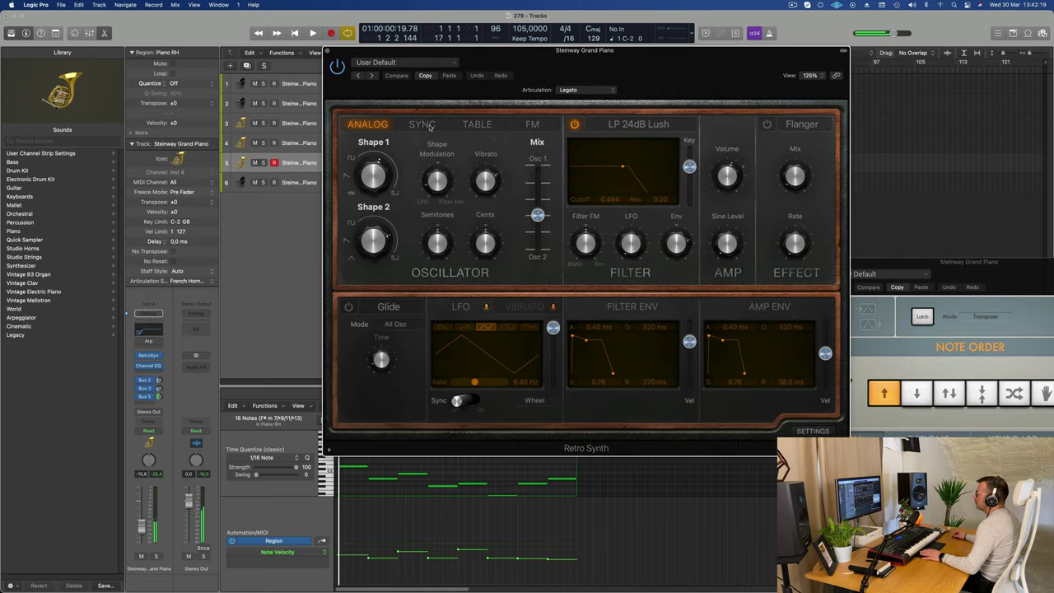
pyautogui.moveTo(370, 175)
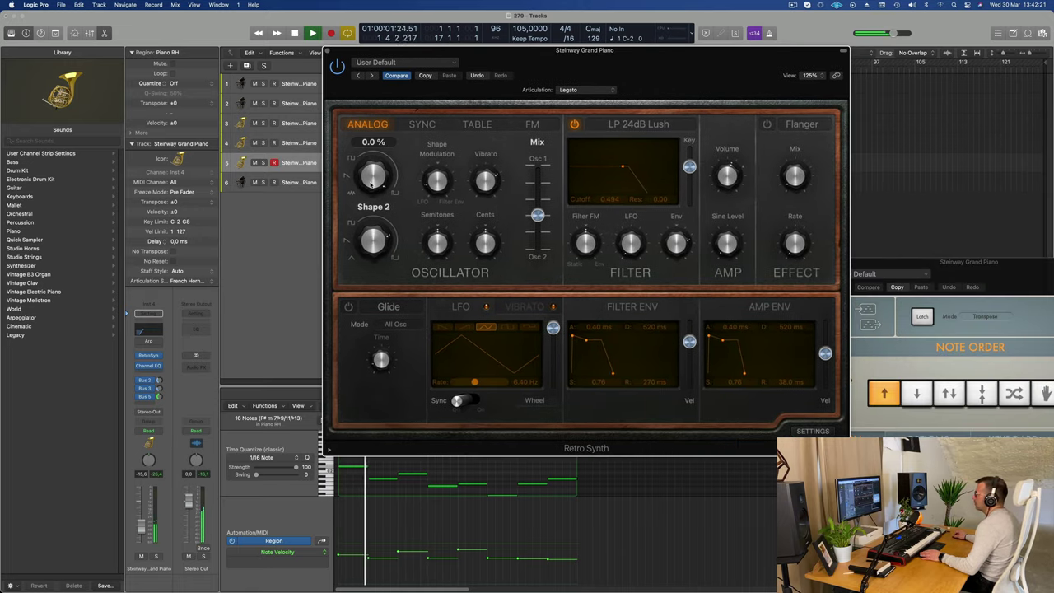
# Load the Airbass Synth preset from Synth Bass in Retro Synth and step on to the Analog Funk preset.
pyautogui.click(387, 62)
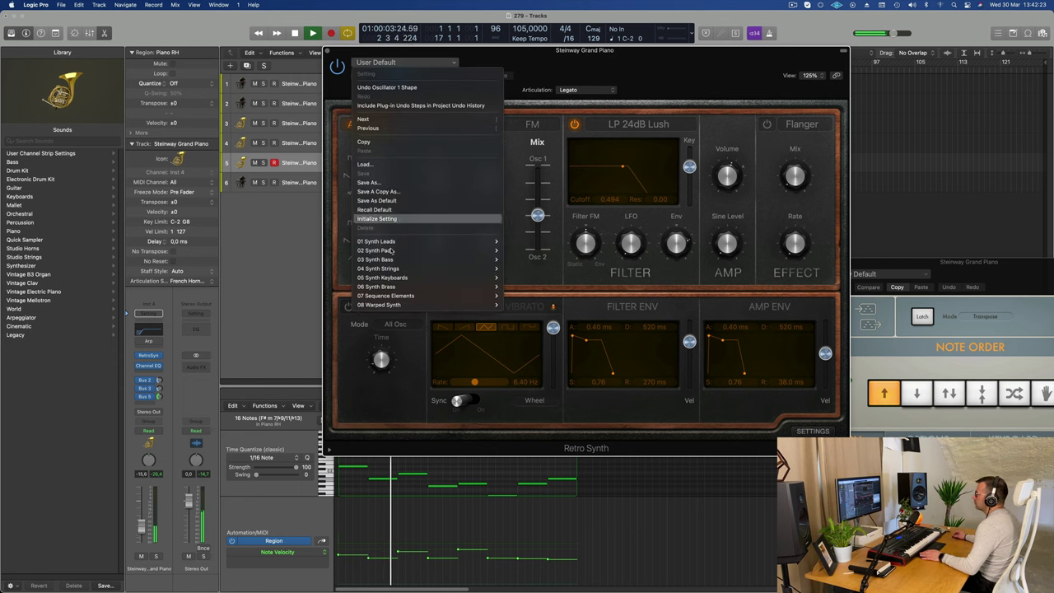
pyautogui.moveTo(418, 258)
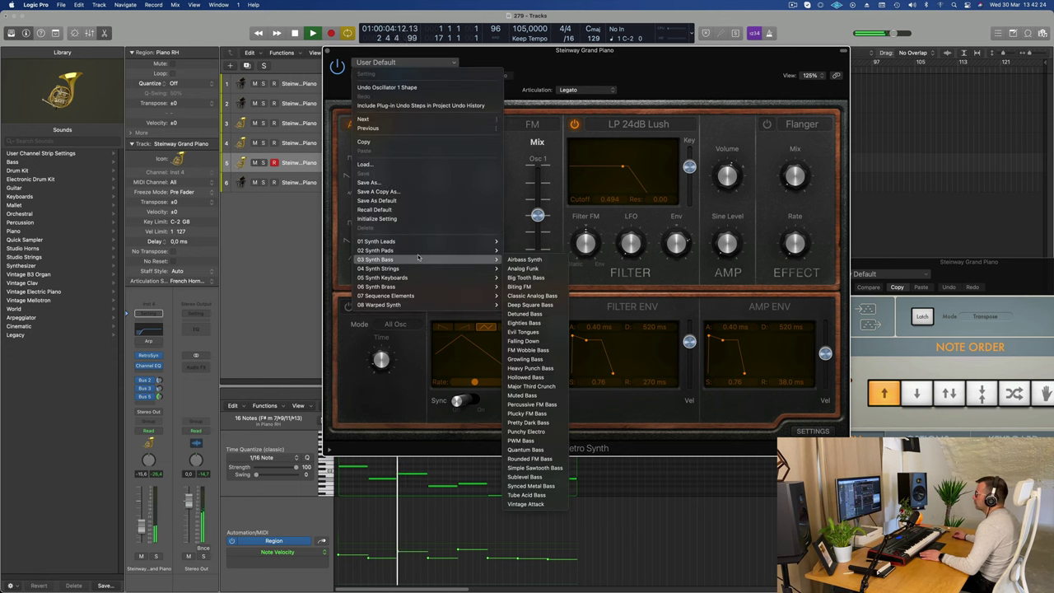
pyautogui.click(520, 259)
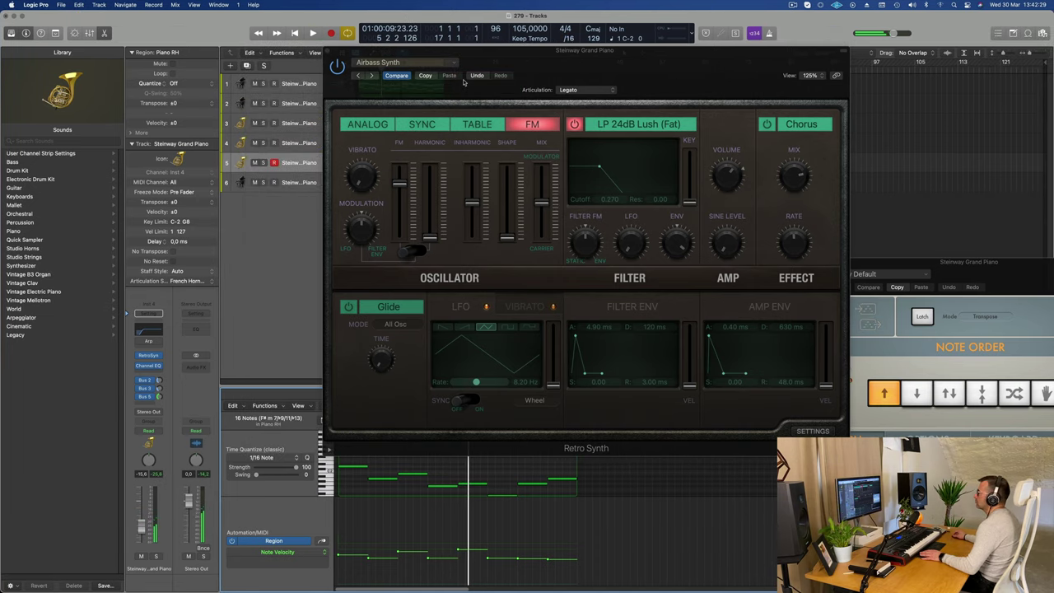
pyautogui.click(371, 75)
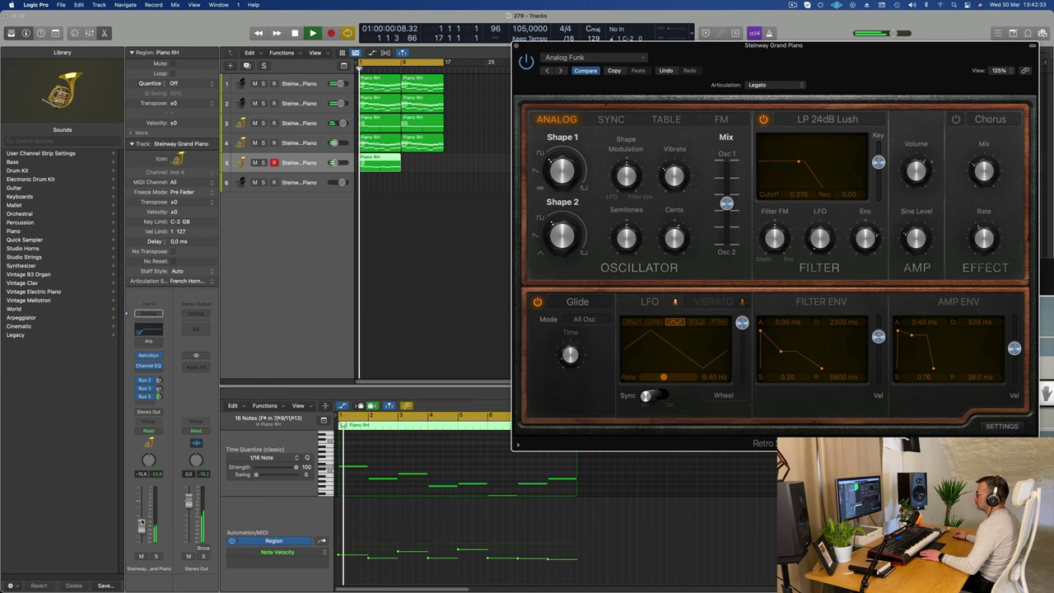
# Raise the fifth track's fader to -5.8 dB and set both Retro Synth envelopes to 10.0 s decay, 1.00 sustain and 10.0 s release.
pyautogui.click(342, 424)
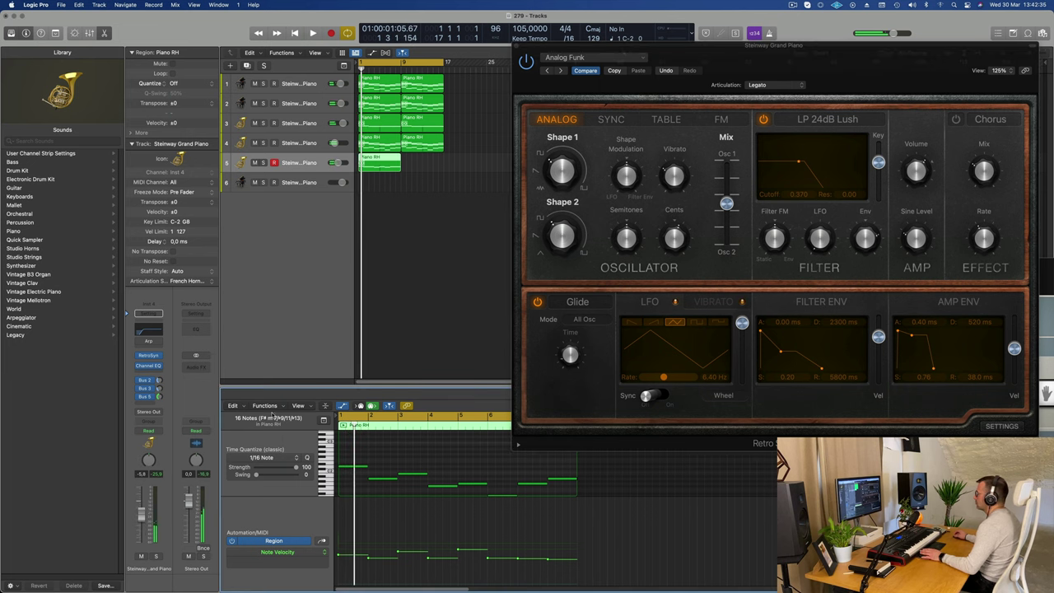
pyautogui.moveTo(774, 354); pyautogui.dragTo(814, 329)
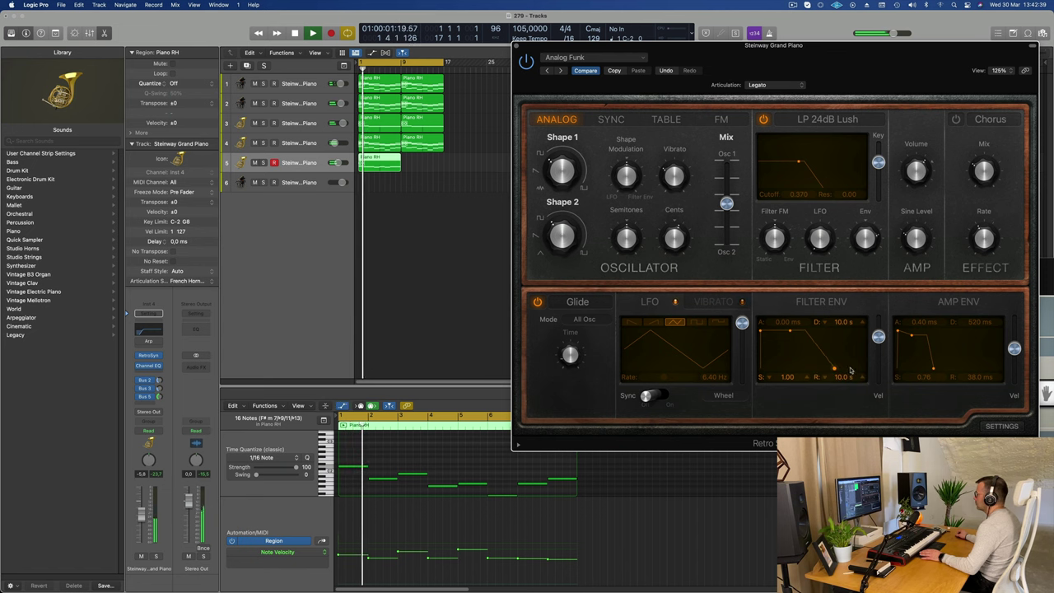
pyautogui.moveTo(945, 370); pyautogui.dragTo(960, 302)
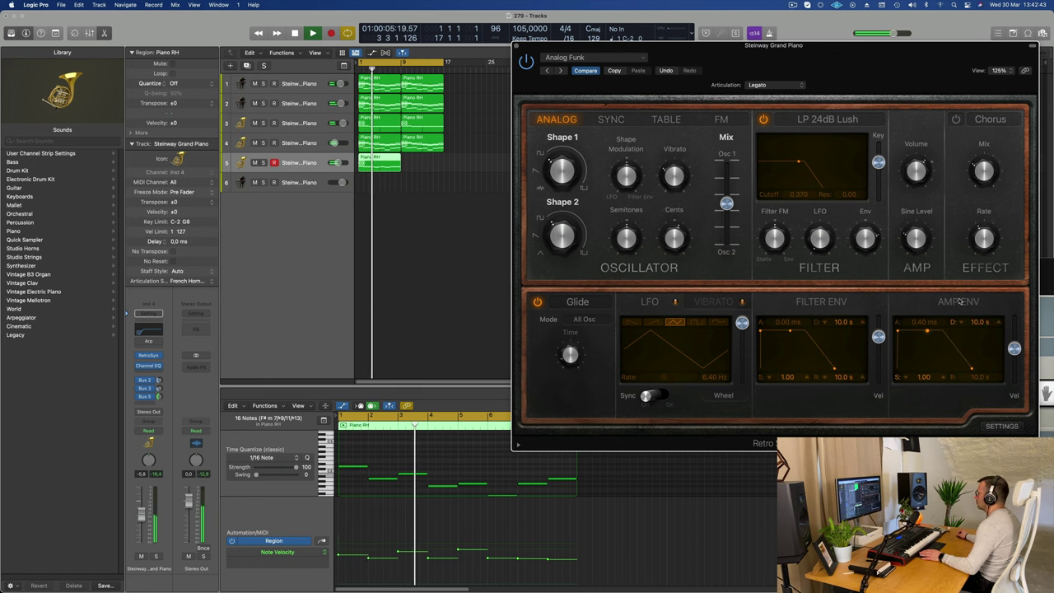
# Set the bass synth's filter cutoff to 0.346 and resonance to 0.28 during playback, and nudge the fifth track's fader up.
pyautogui.press('Return')
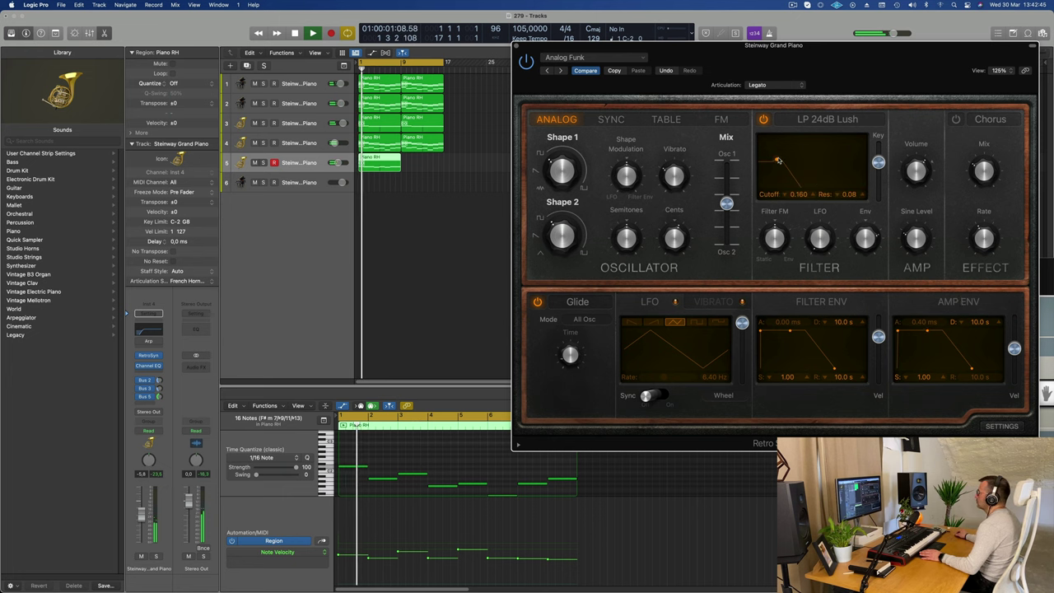
pyautogui.moveTo(781, 157)
pyautogui.mouseDown()
pyautogui.moveTo(812, 155)
pyautogui.moveTo(796, 155)
pyautogui.mouseUp()
pyautogui.press('Return')
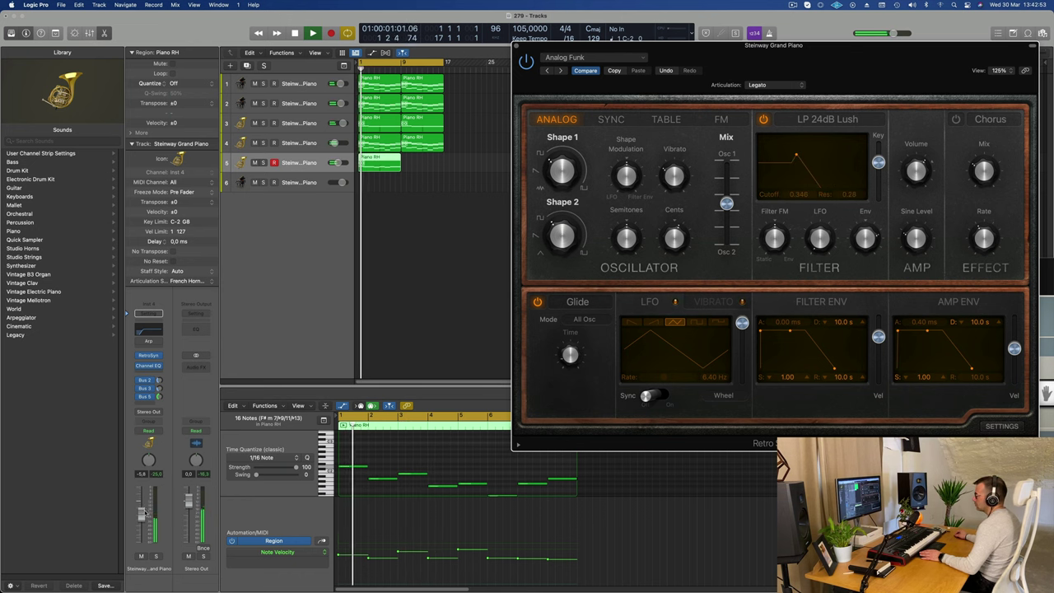
pyautogui.moveTo(141, 515); pyautogui.dragTo(141, 514)
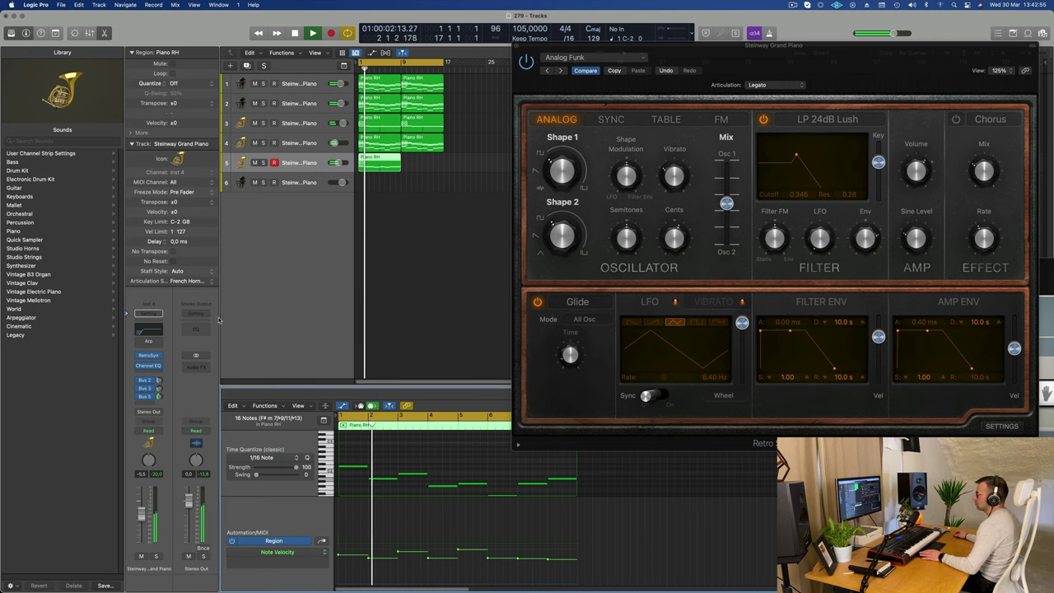
# Open the fifth track's Channel EQ, bypass it and close its window, comparing the bass during playback.
pyautogui.click(150, 330)
pyautogui.press('space')
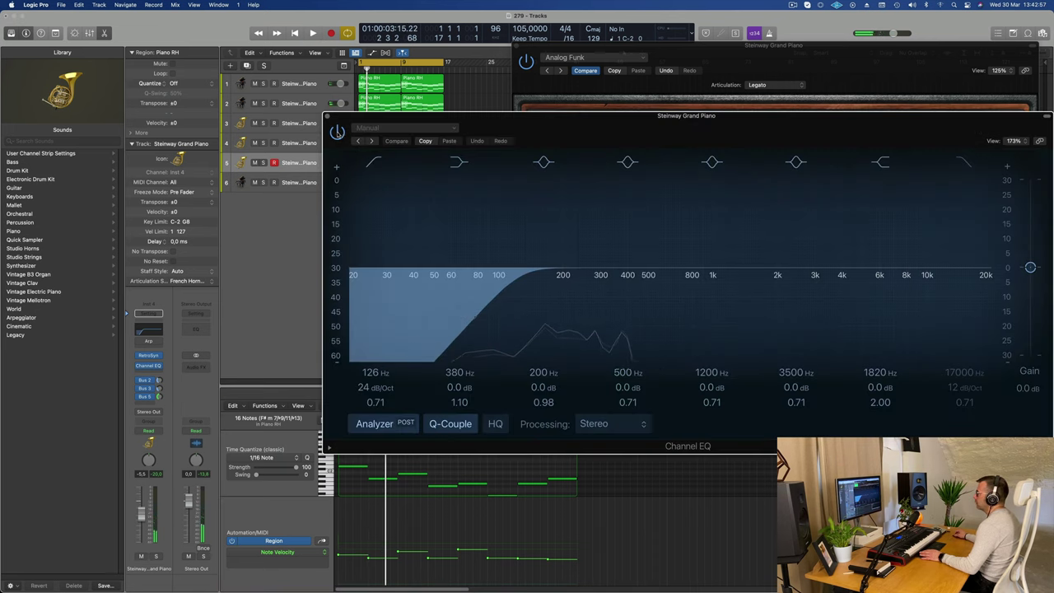
pyautogui.moveTo(561, 125); pyautogui.dragTo(420, 185)
pyautogui.press('space')
pyautogui.click(186, 175)
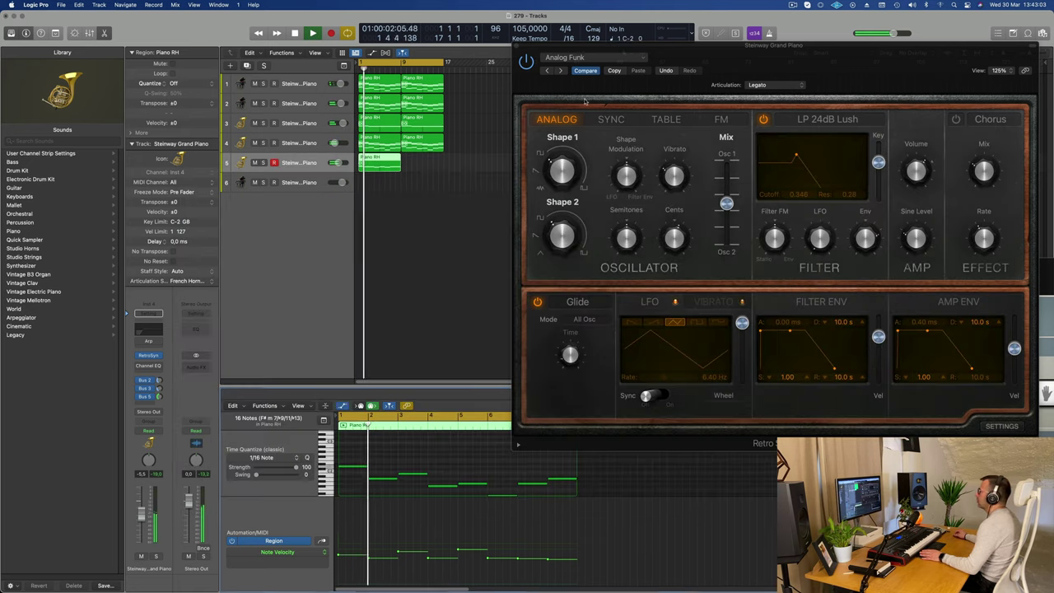
# Step Retro Synth on to the Big Tooth Bass preset and repeat the fifth track's bass region once.
pyautogui.moveTo(746, 62); pyautogui.dragTo(504, 154)
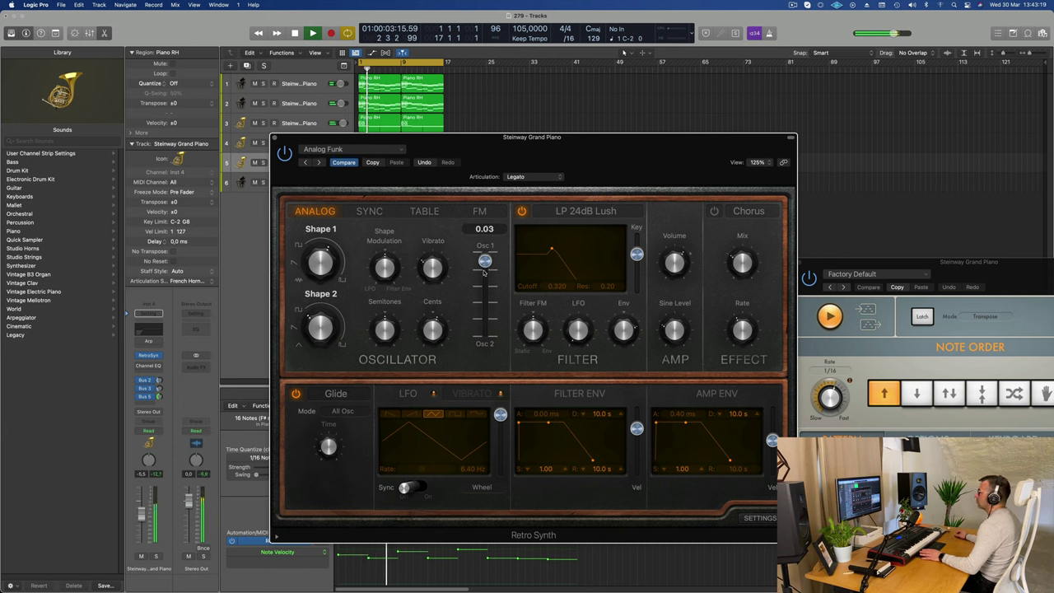
pyautogui.click(317, 162)
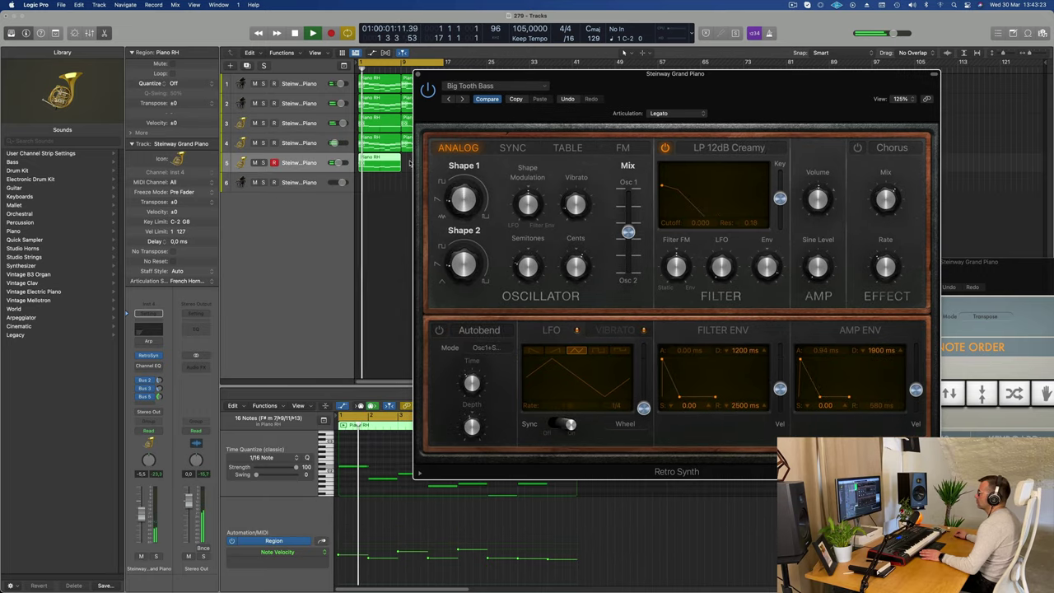
pyautogui.click(377, 168)
pyautogui.press('super+r')
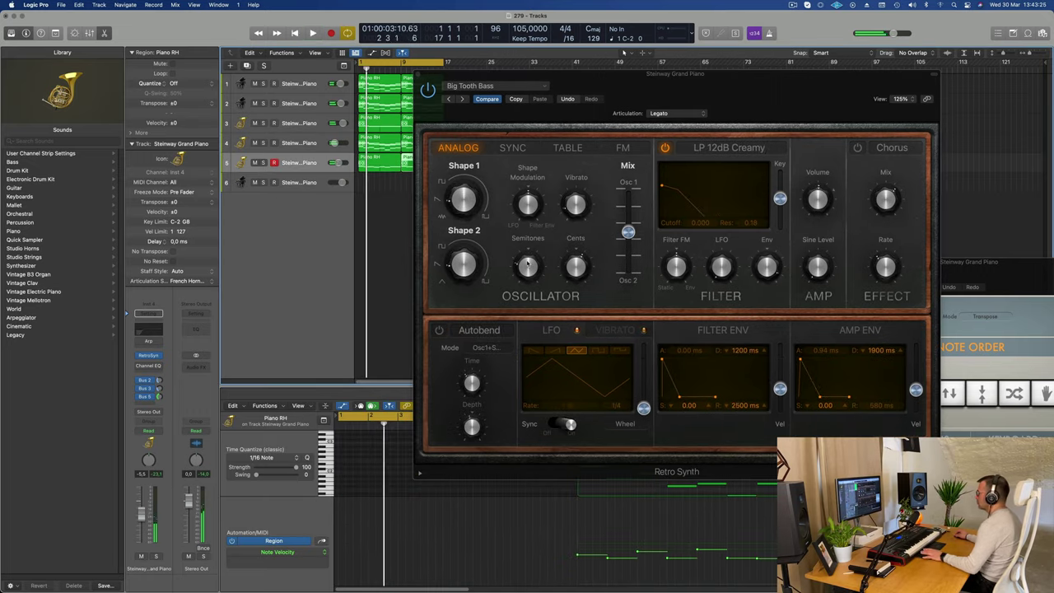
pyautogui.press('Return')
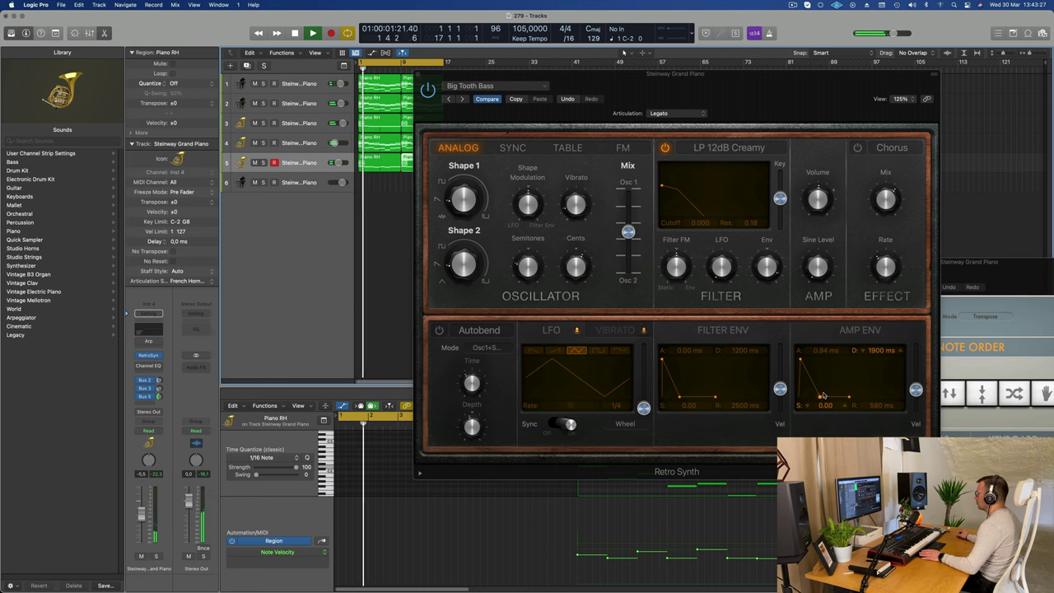
# Set both Retro Synth envelopes to 10.0 s decay and 1.00 sustain, with filter resonance at 0.00, and adjust the filter's LFO amount.
pyautogui.moveTo(821, 396); pyautogui.dragTo(863, 345)
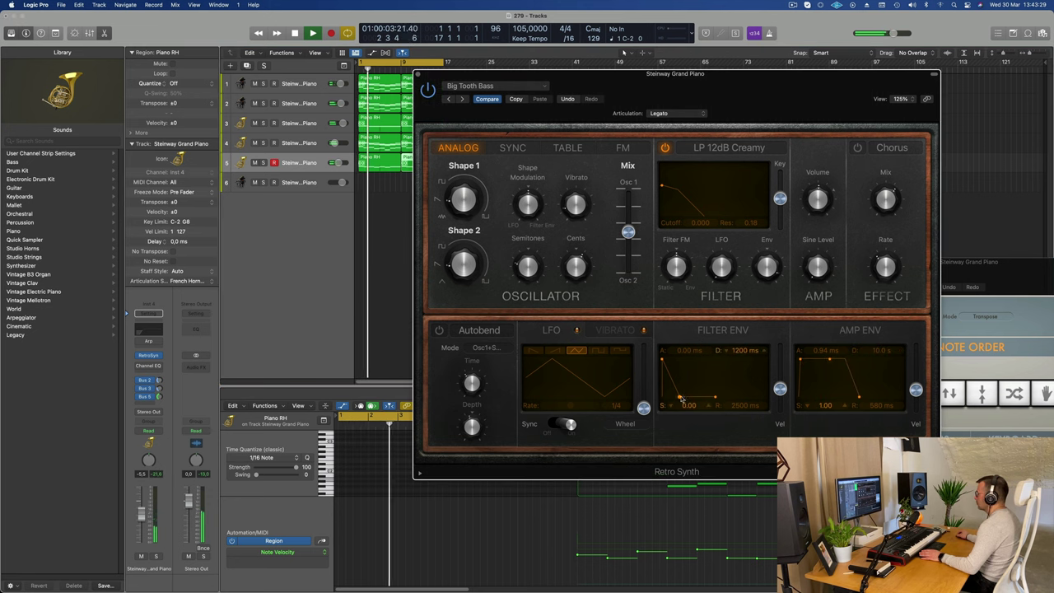
pyautogui.moveTo(680, 397); pyautogui.dragTo(706, 351)
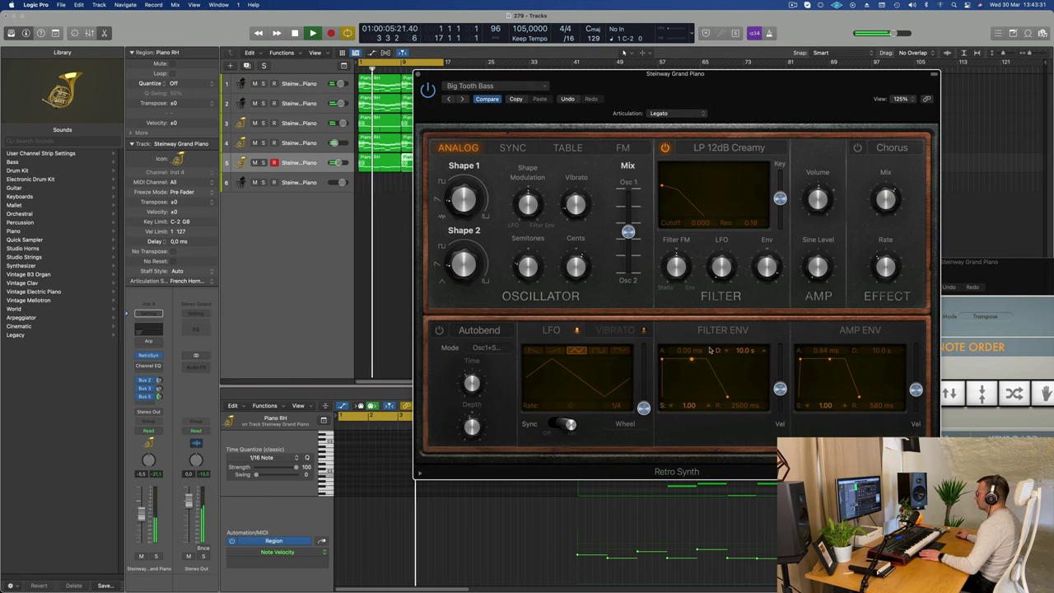
pyautogui.moveTo(665, 188)
pyautogui.mouseDown()
pyautogui.moveTo(672, 183)
pyautogui.moveTo(663, 183)
pyautogui.mouseUp()
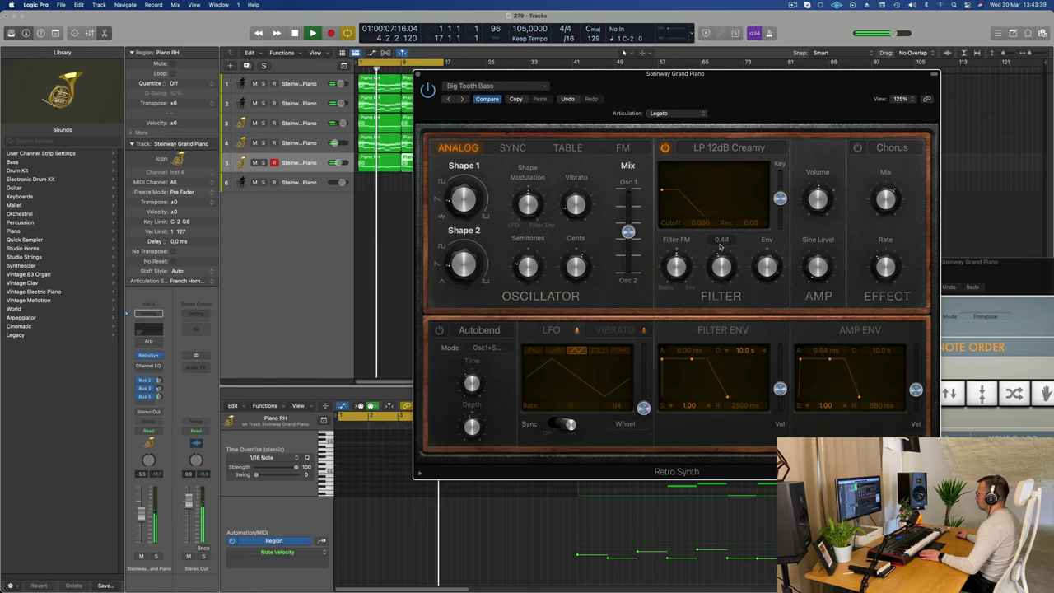
pyautogui.moveTo(721, 247); pyautogui.dragTo(683, 231)
pyautogui.press('Return')
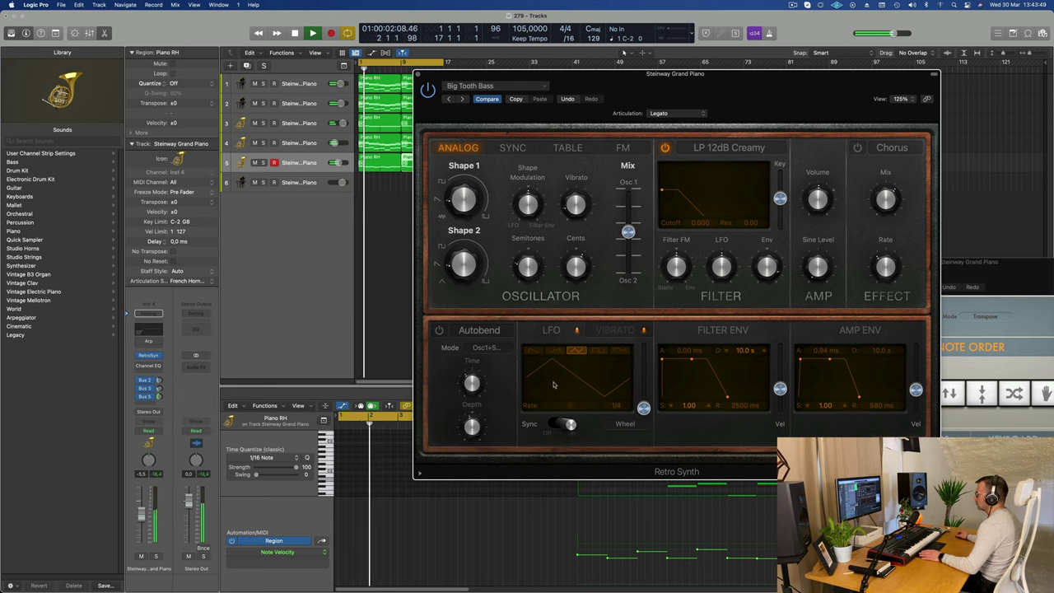
# Audition other LFO waveforms in Retro Synth, raise the LFO's wheel amount and turn its sync off.
pyautogui.click(534, 351)
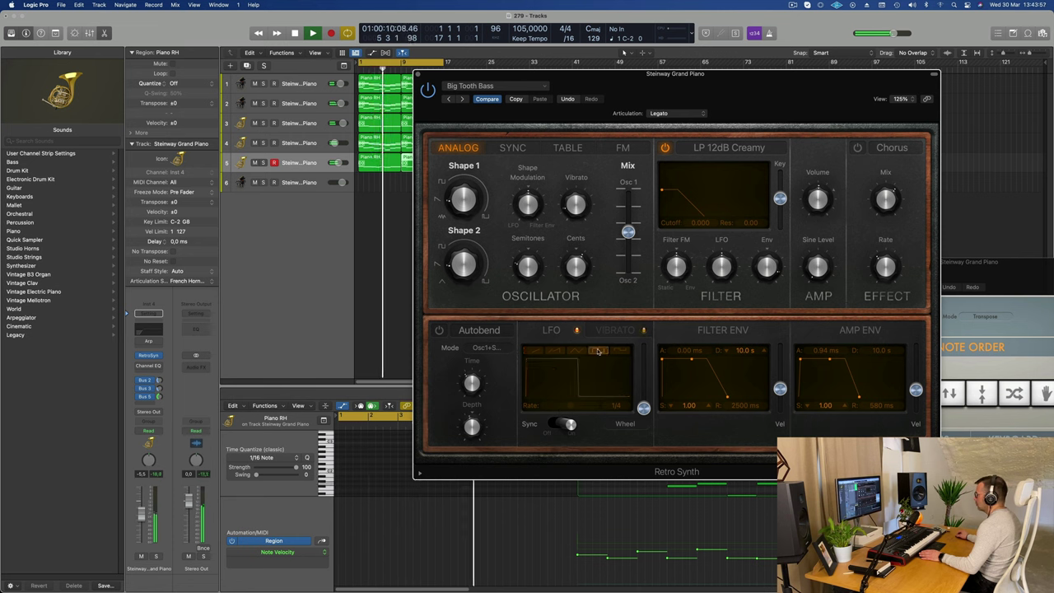
pyautogui.click(619, 351)
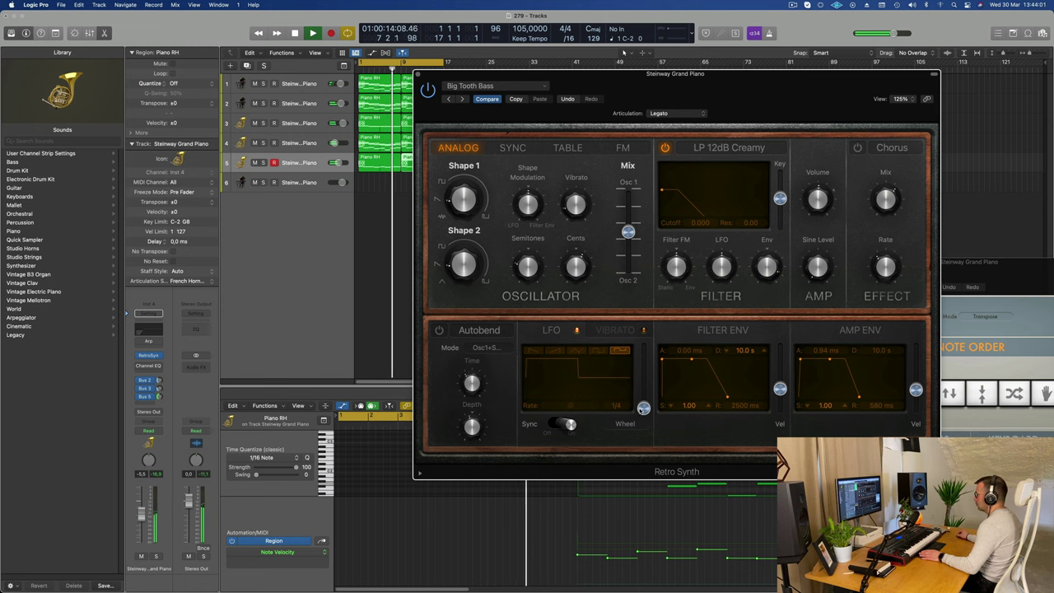
pyautogui.moveTo(643, 407); pyautogui.dragTo(644, 381)
pyautogui.click(566, 424)
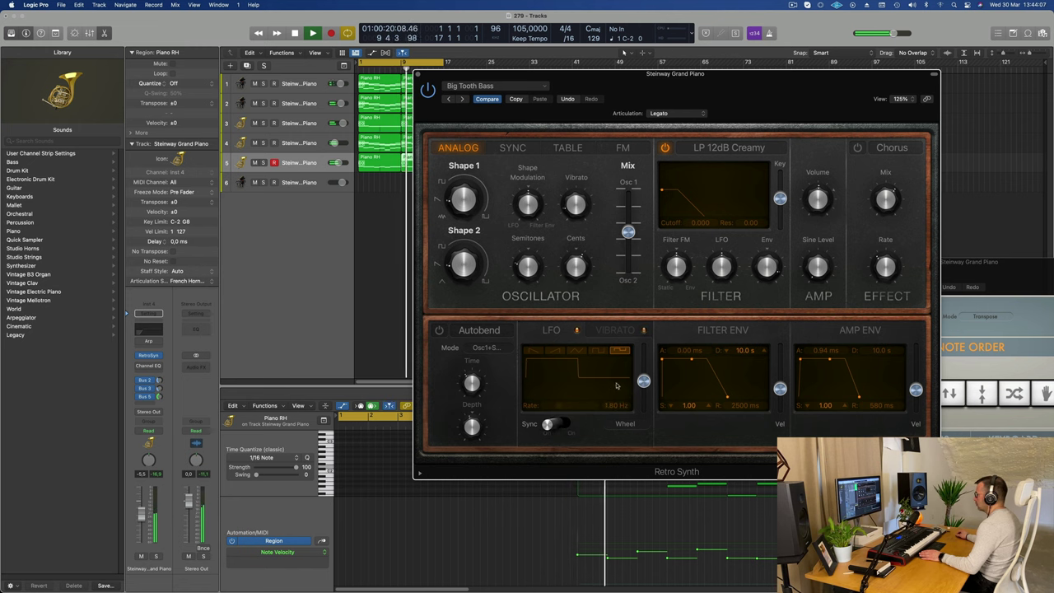
# Try the rising sawtooth LFO wave, return to the triangle wave and raise the wheel amount further.
pyautogui.click(556, 351)
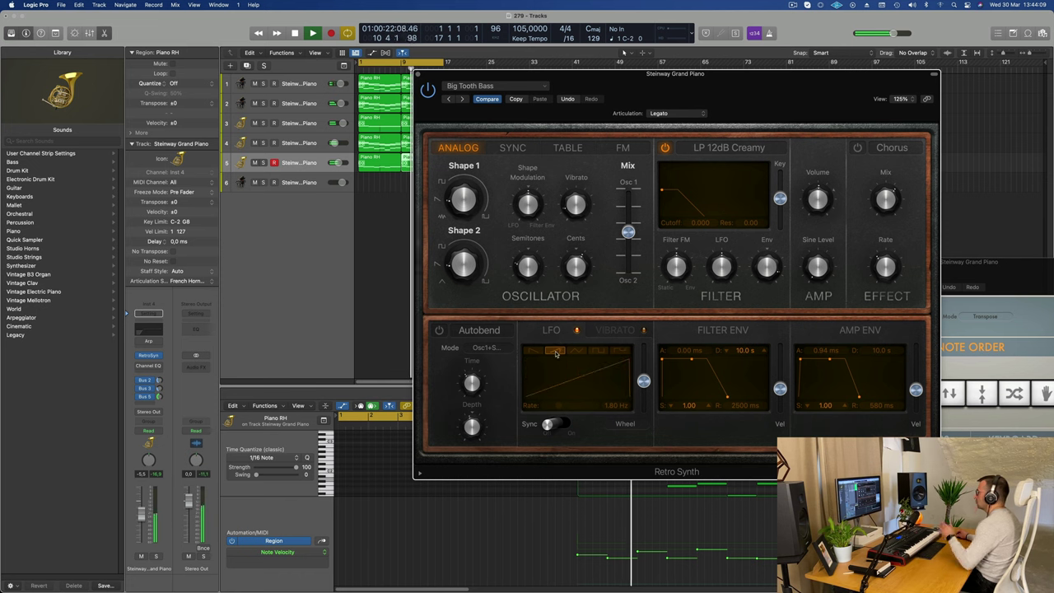
pyautogui.click(578, 353)
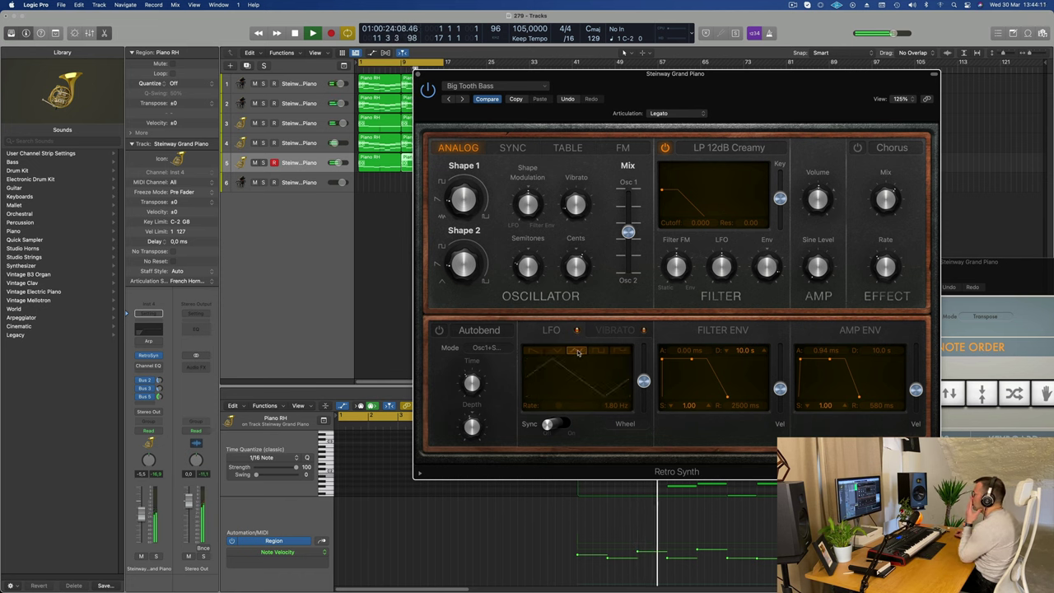
pyautogui.moveTo(643, 381); pyautogui.dragTo(643, 316)
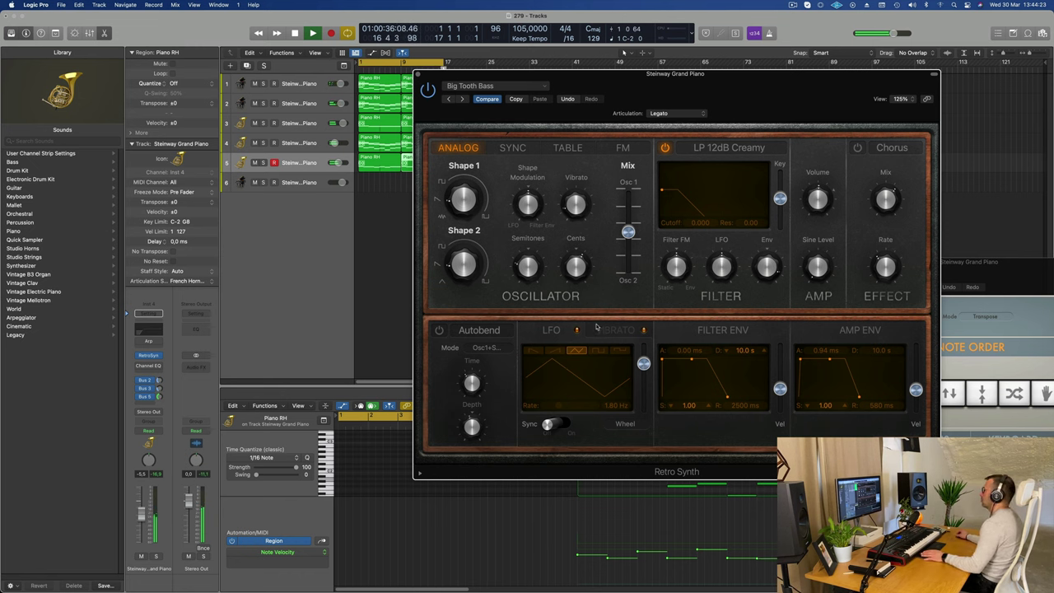
# Sync the bass synth's LFO at a 1/16 rate, lower the fifth track's fader to -6.8 dB and close Retro Synth.
pyautogui.moveTo(712, 89); pyautogui.dragTo(540, 118)
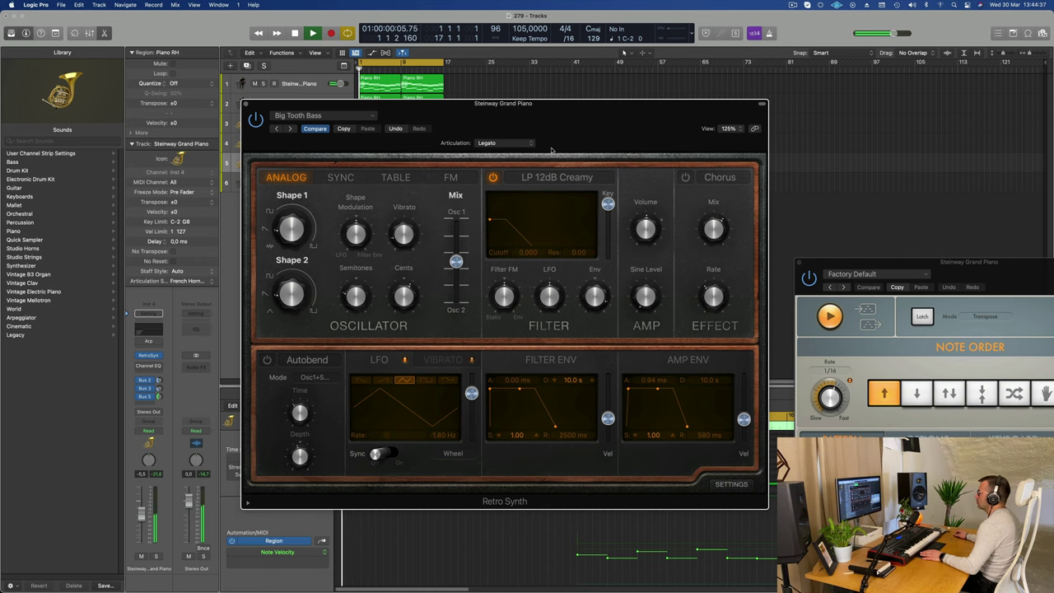
pyautogui.moveTo(552, 150); pyautogui.dragTo(656, 144)
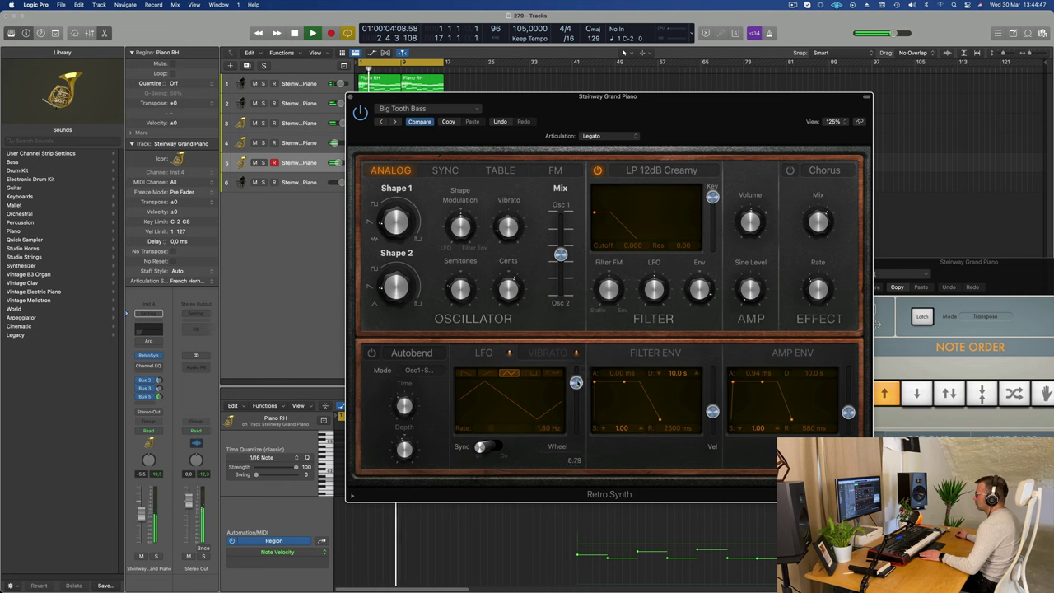
pyautogui.press('space')
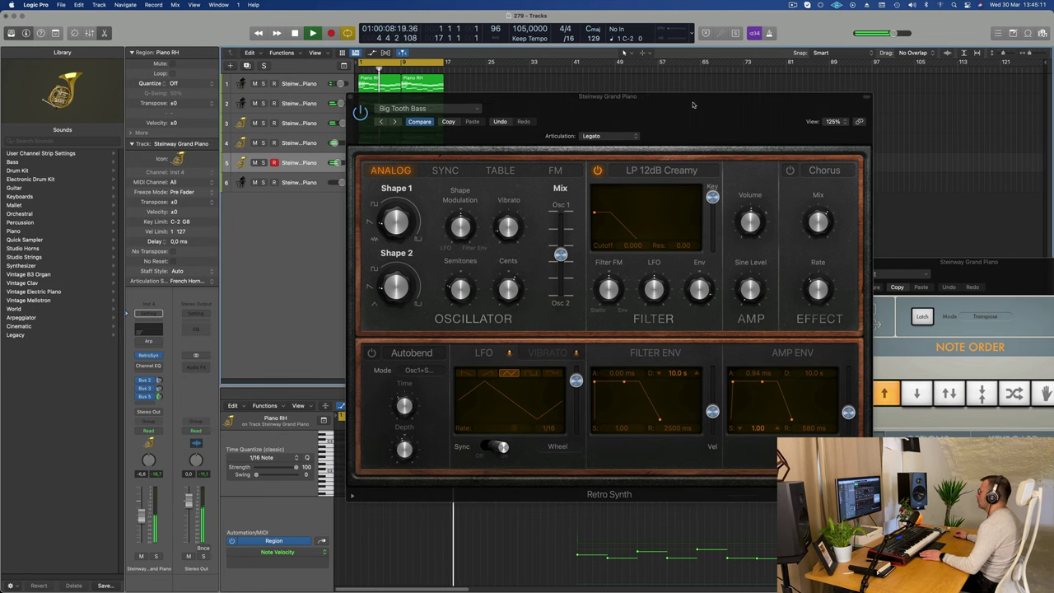
pyautogui.moveTo(514, 101); pyautogui.dragTo(381, 148)
pyautogui.click(218, 144)
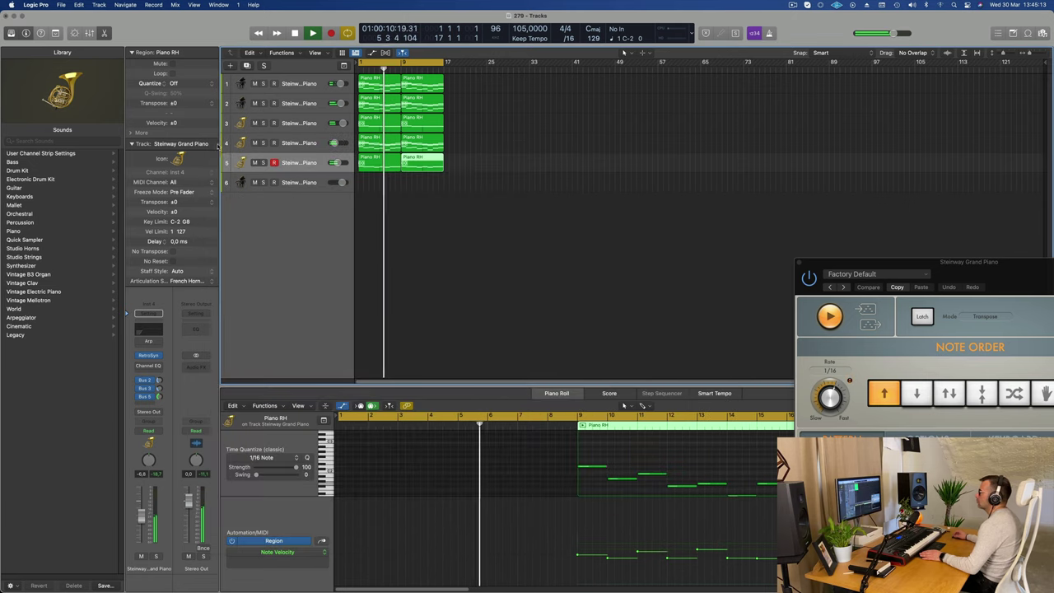
# Repeat all the regions on the five tracks so the arrangement runs to bar 33.
pyautogui.doubleClick(312, 183)
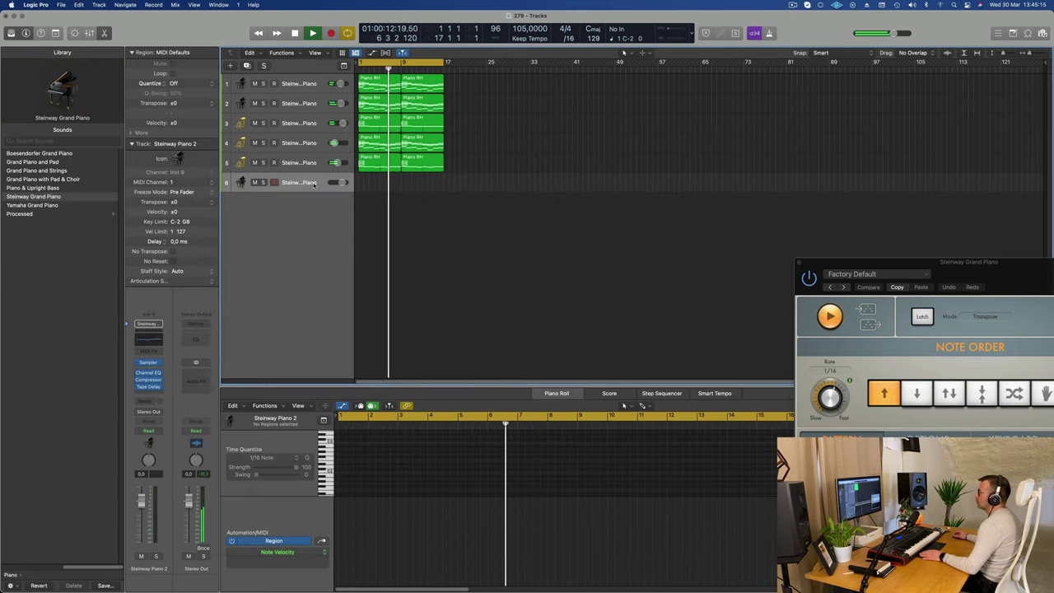
pyautogui.press('super+a')
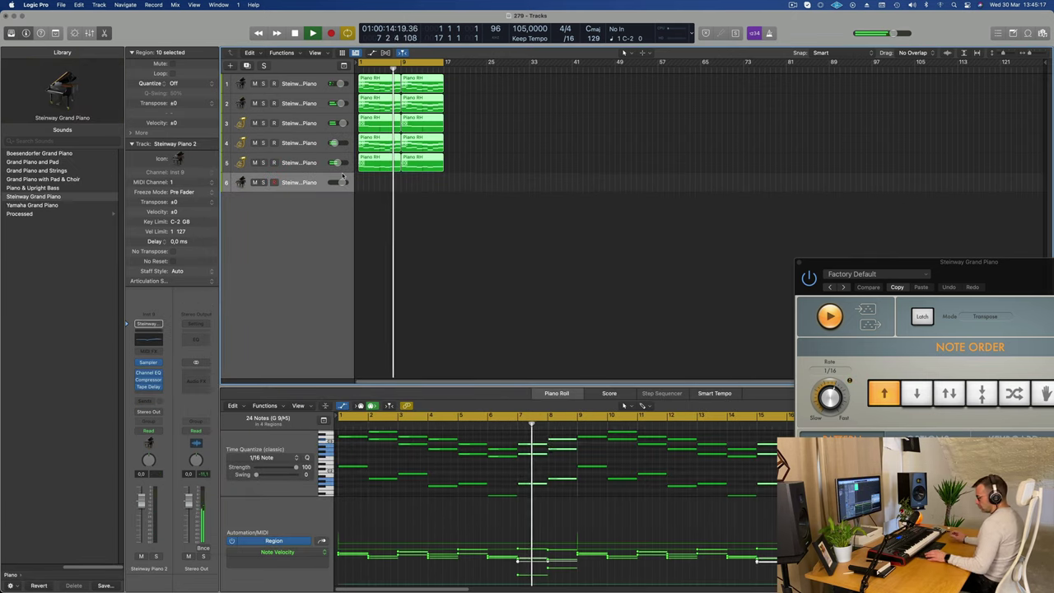
pyautogui.press('super+r')
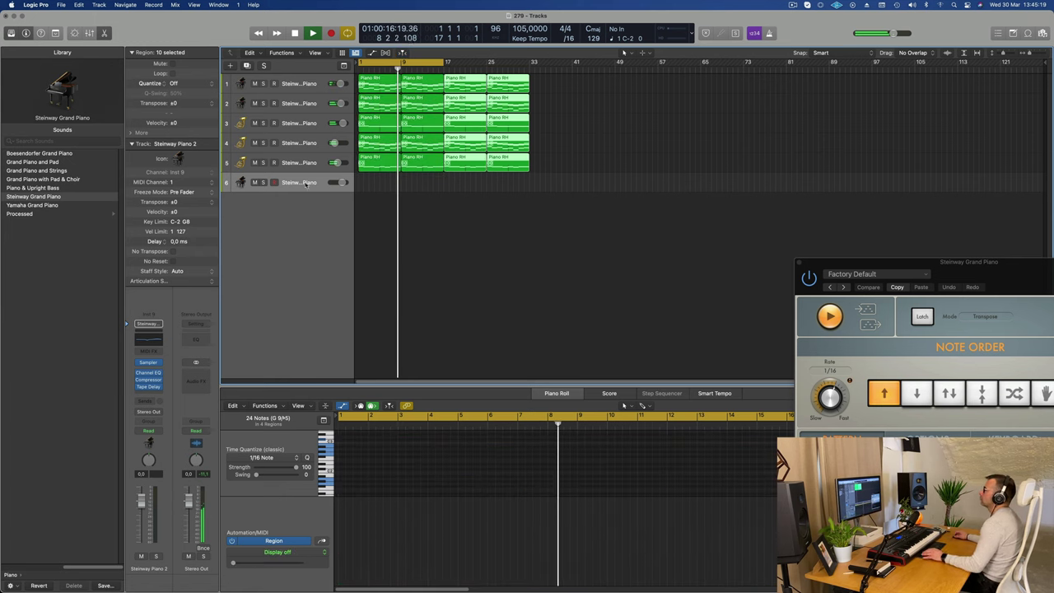
# Enlarge the sixth track and browse the Legacy Logic library's Drums & Percussion for Acoustic Drum Kits.
pyautogui.click(299, 186)
pyautogui.moveTo(291, 191); pyautogui.dragTo(290, 240)
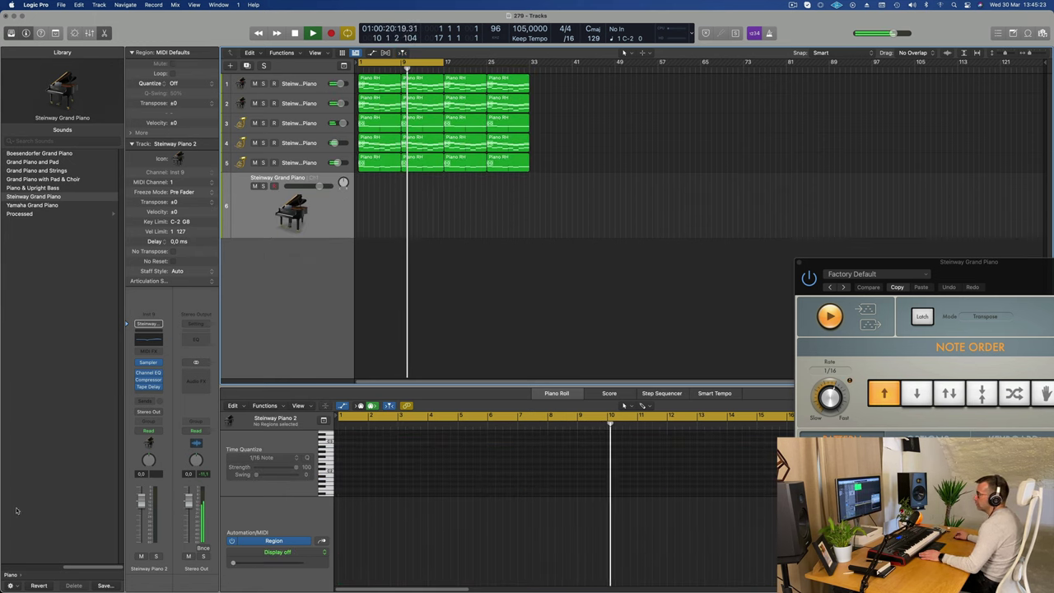
pyautogui.click(2, 233)
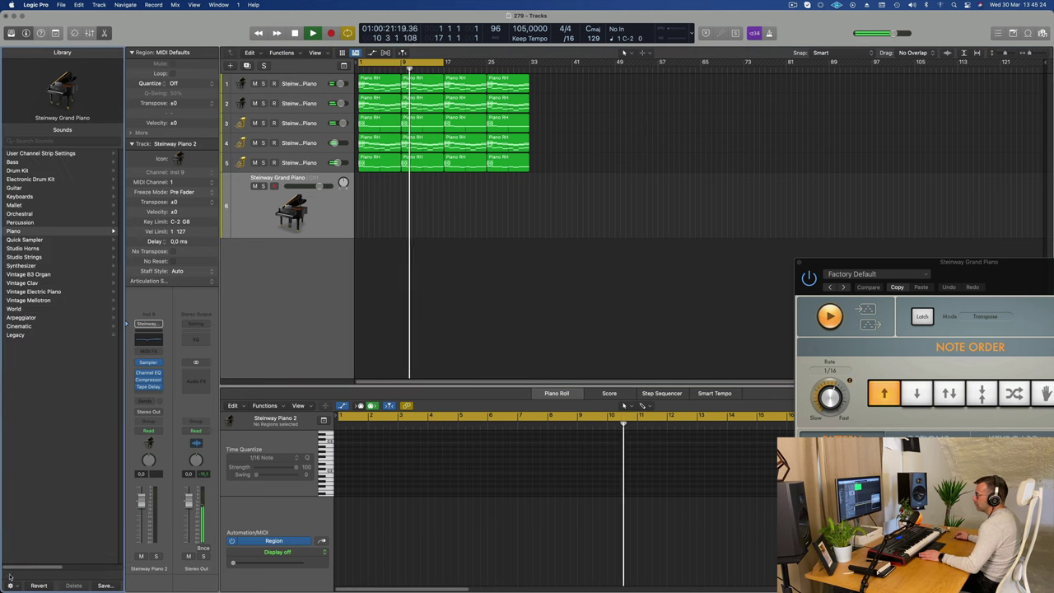
pyautogui.click(8, 335)
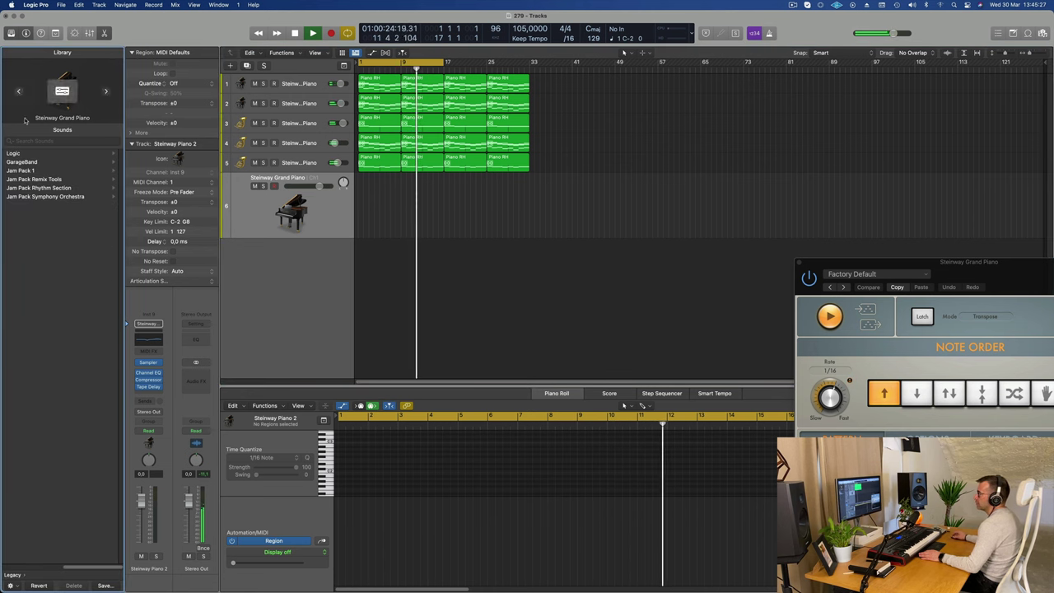
pyautogui.click(16, 154)
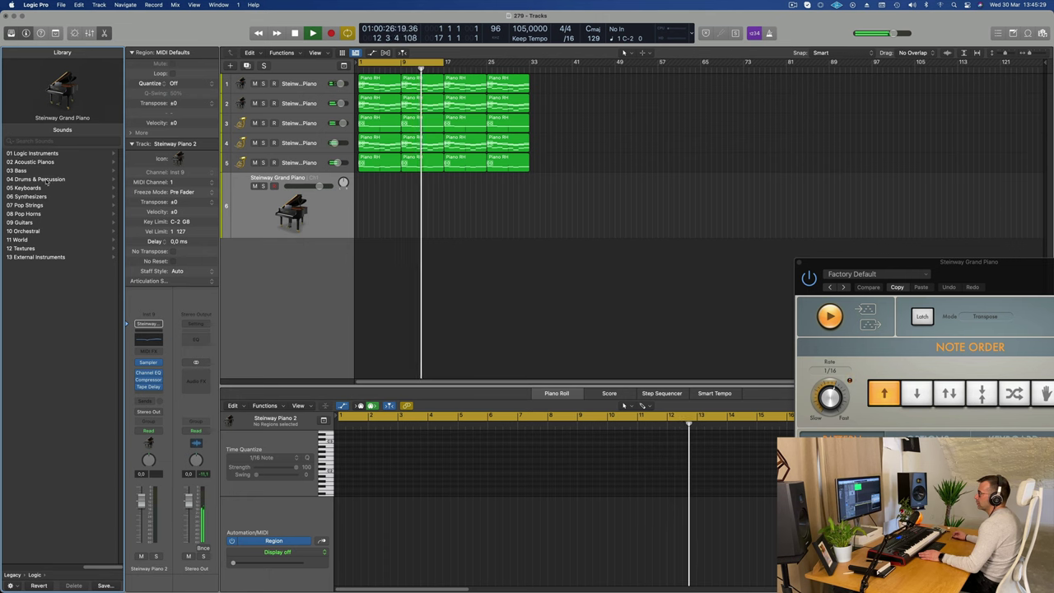
pyautogui.click(29, 179)
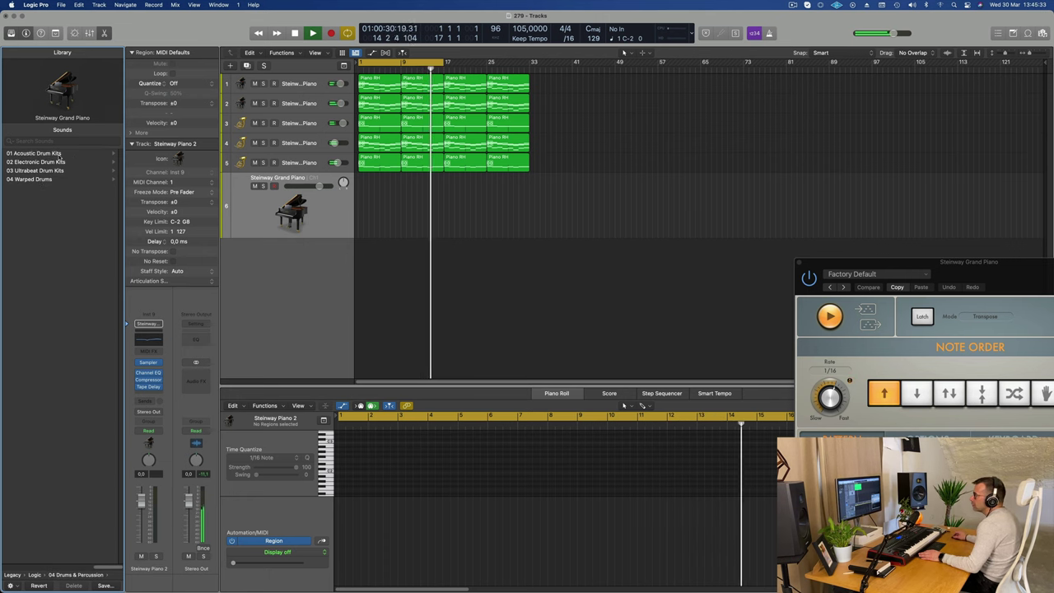
pyautogui.click(32, 153)
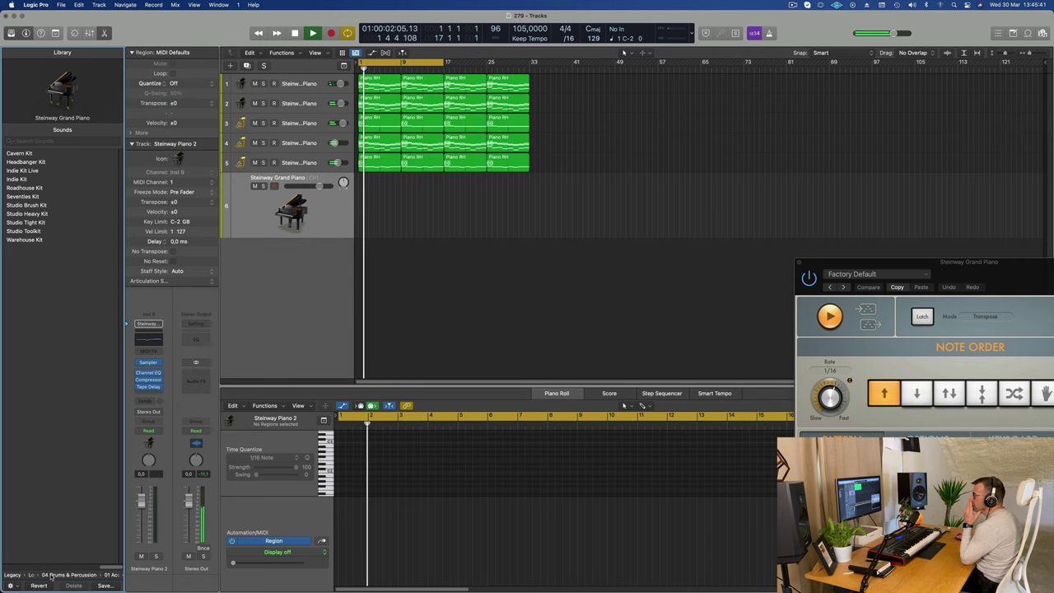
# Load Percussion Kit from the Orchestral Percussion sounds on the sixth track and lower its fader to -7.0 dB.
pyautogui.click(72, 575)
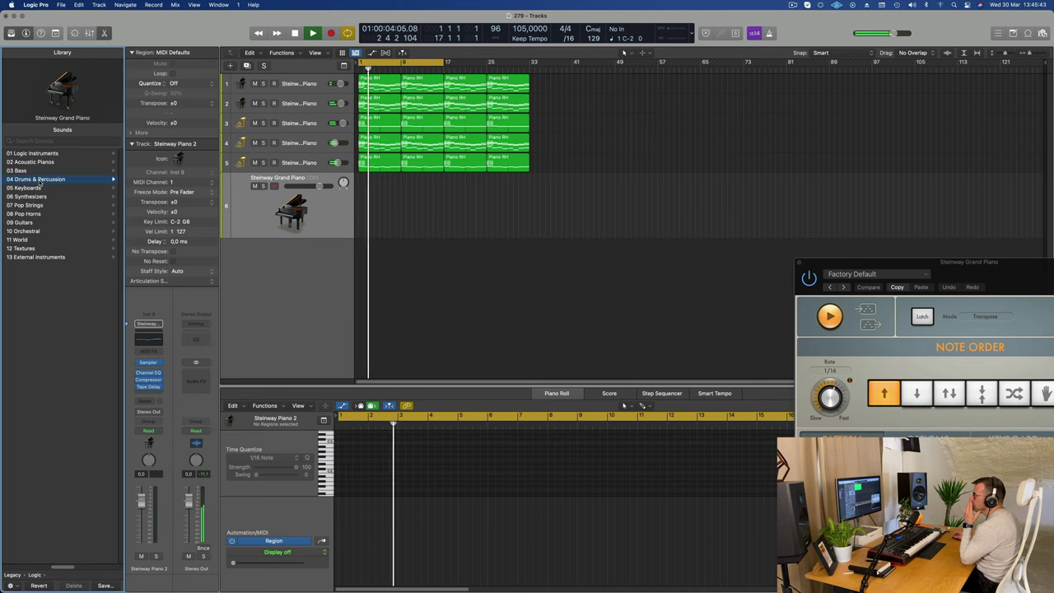
pyautogui.click(24, 230)
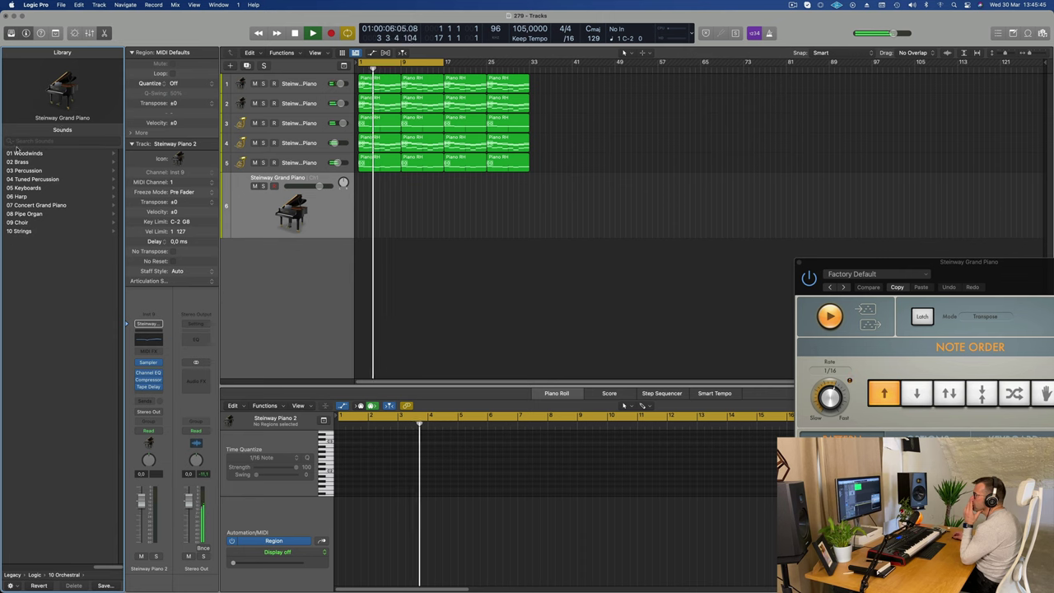
pyautogui.click(33, 170)
pyautogui.click(49, 154)
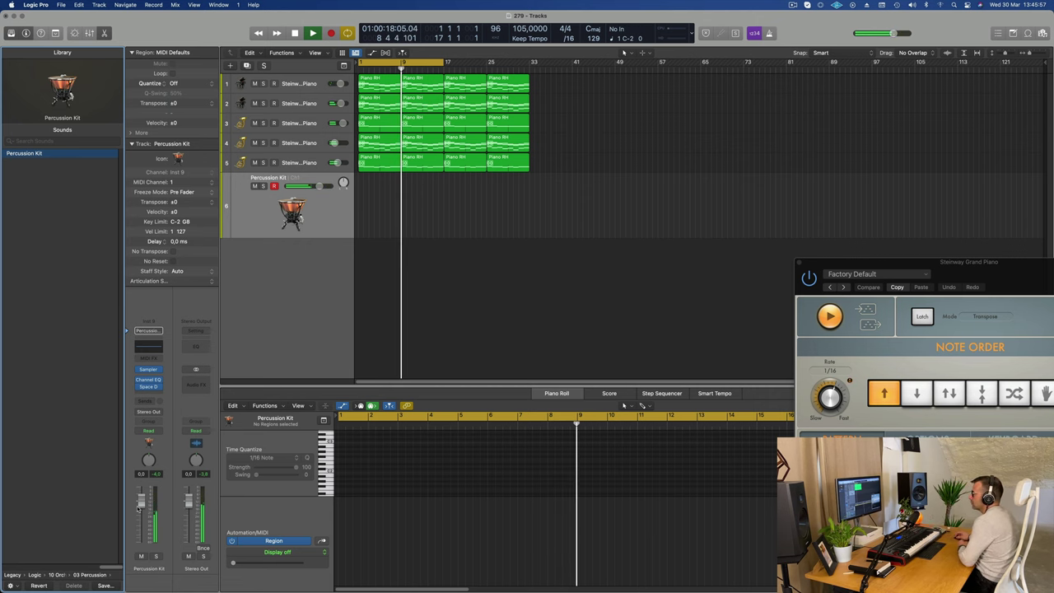
pyautogui.moveTo(141, 500); pyautogui.dragTo(145, 540)
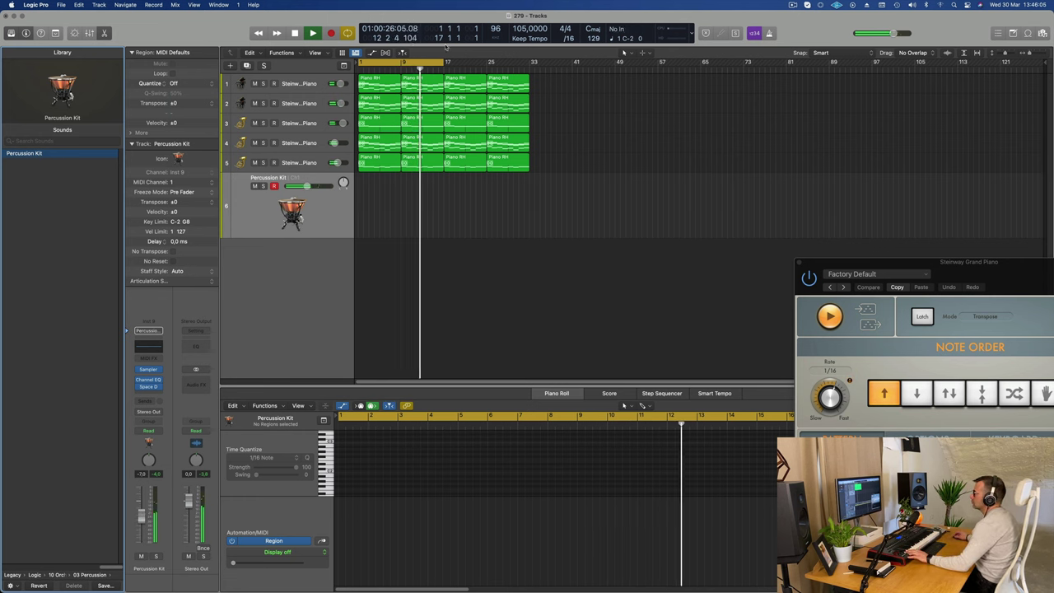
# Extend the cycle range to bar 33 and record a percussion pattern on the sixth track.
pyautogui.moveTo(446, 61); pyautogui.dragTo(532, 76)
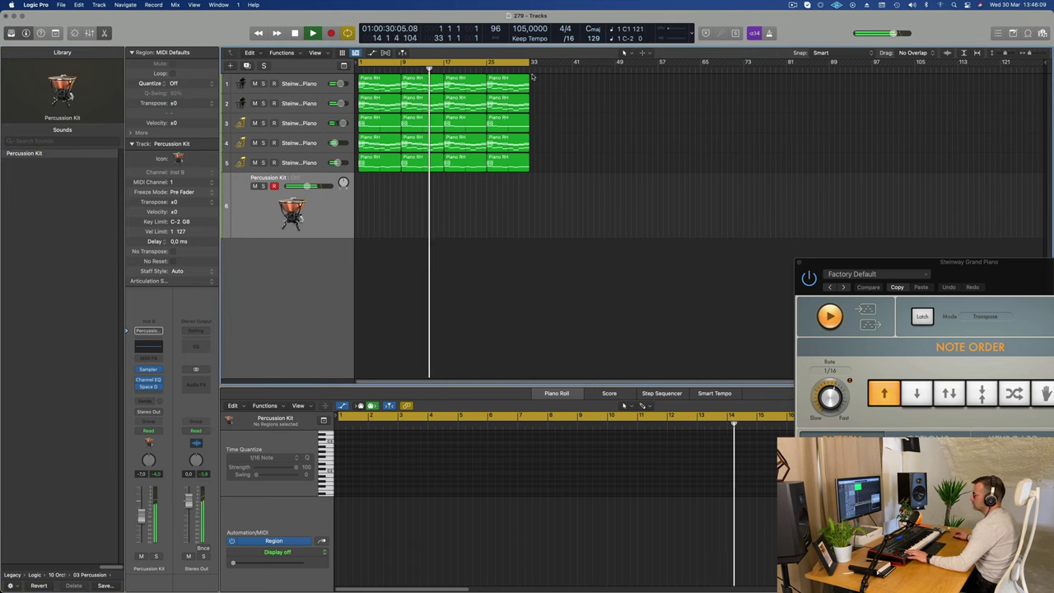
pyautogui.press('r')
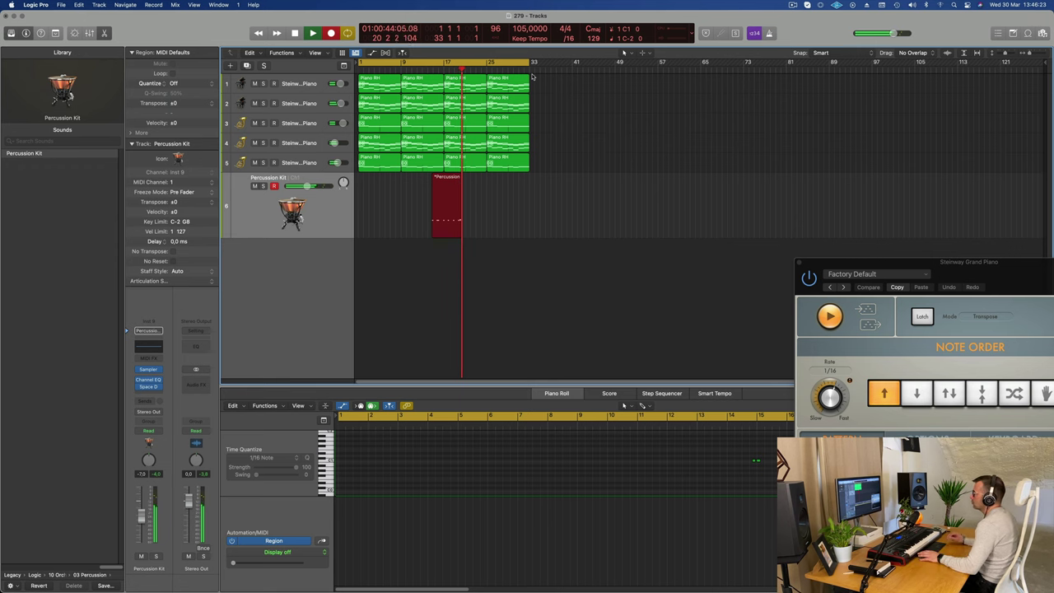
pyautogui.press('space')
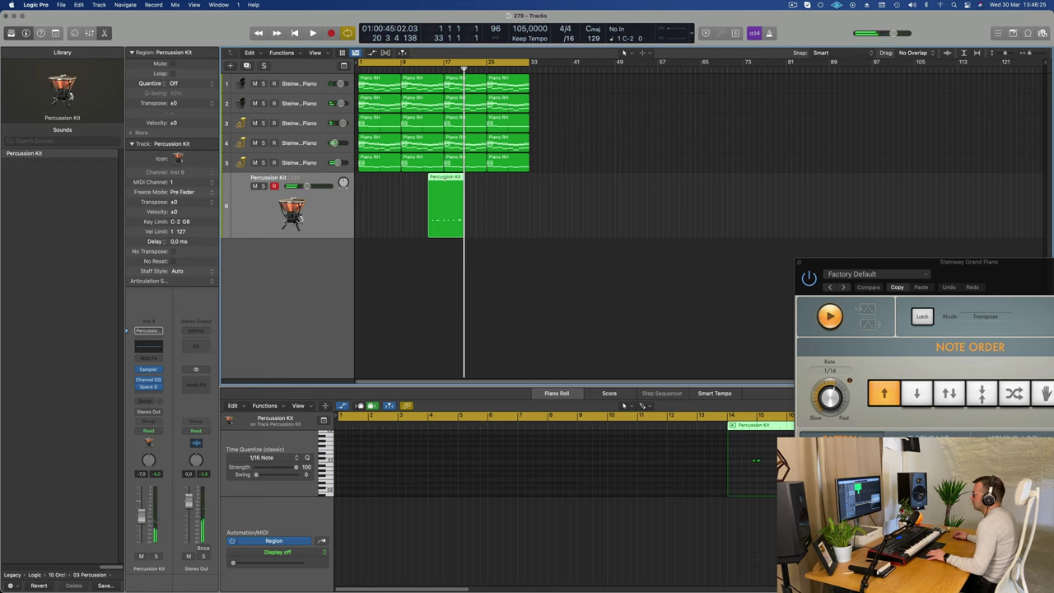
# Split the percussion recording at bar 17, delete the part before it and move the remaining region to bar 1.
pyautogui.keyDown('super'); pyautogui.doubleClick(445, 179); pyautogui.keyUp('super')
pyautogui.click(439, 185)
pyautogui.press('Delete')
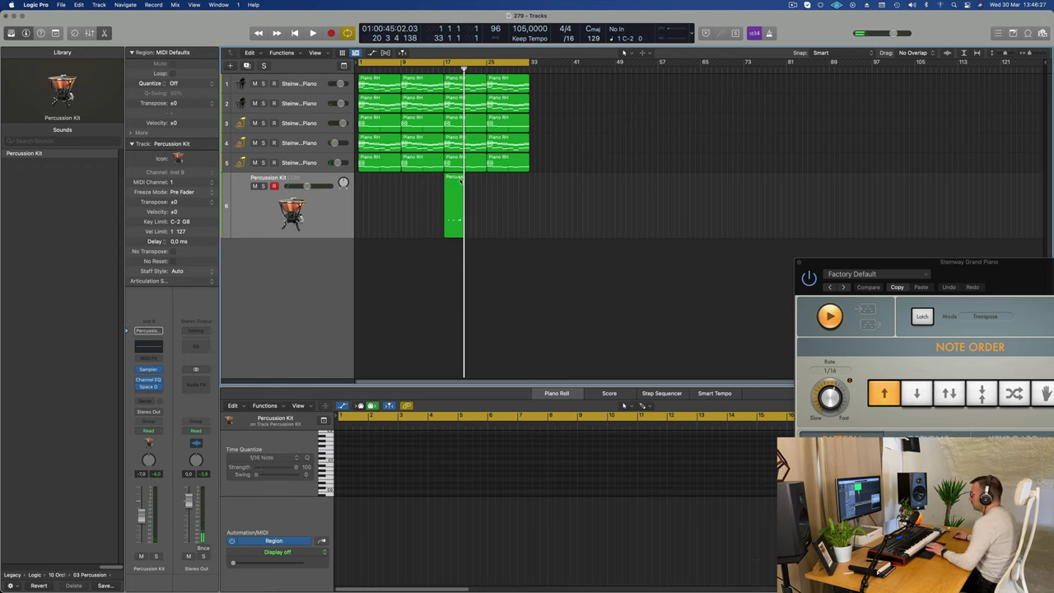
pyautogui.moveTo(455, 179); pyautogui.dragTo(373, 224)
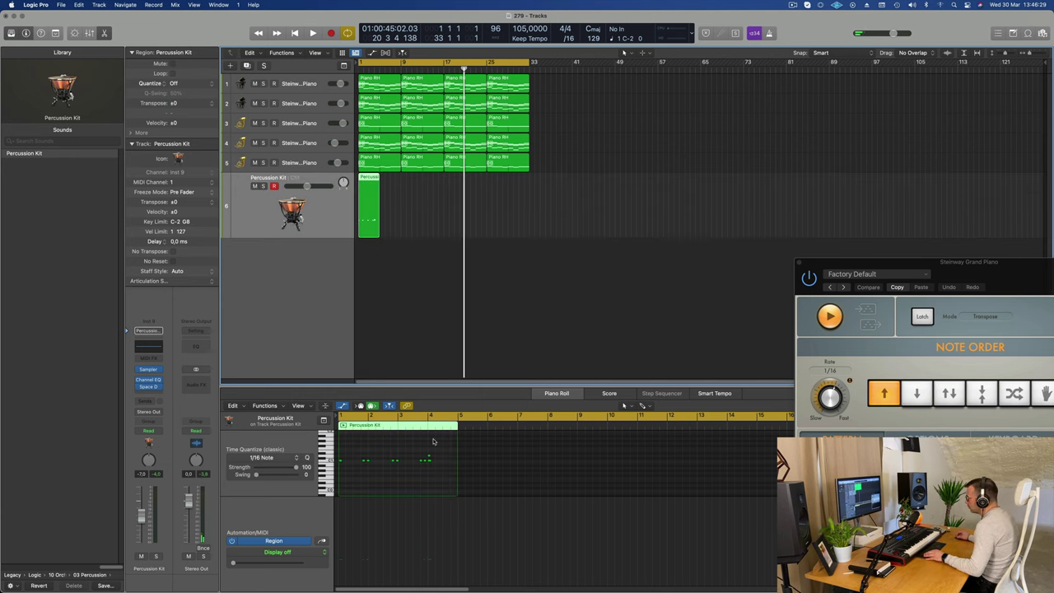
# Move the stray high note near bar 4 onto the pitch of the other percussion notes and play the pattern.
pyautogui.moveTo(421, 451); pyautogui.dragTo(434, 458)
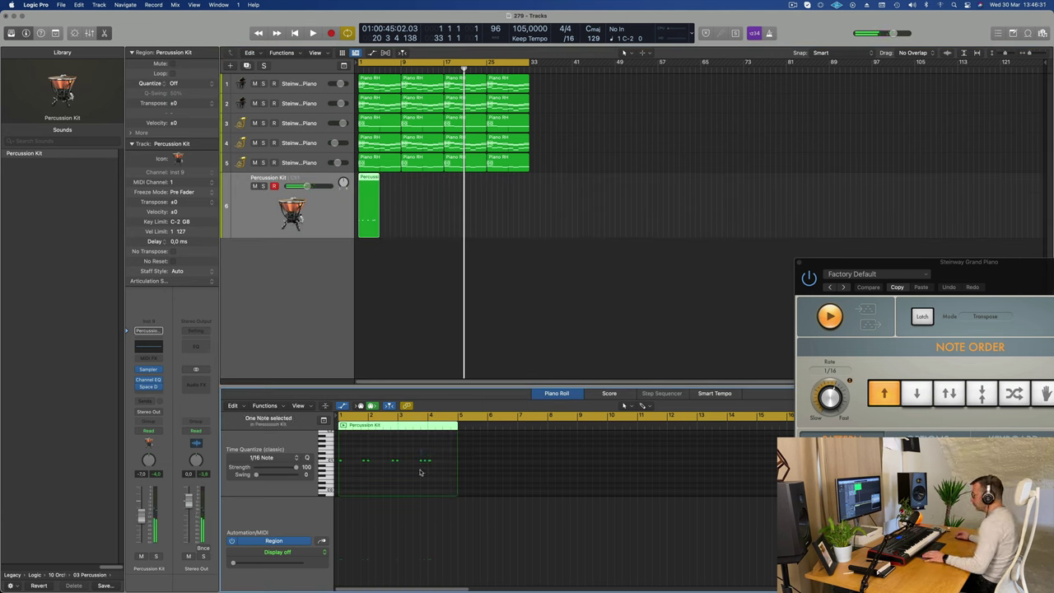
pyautogui.press('space')
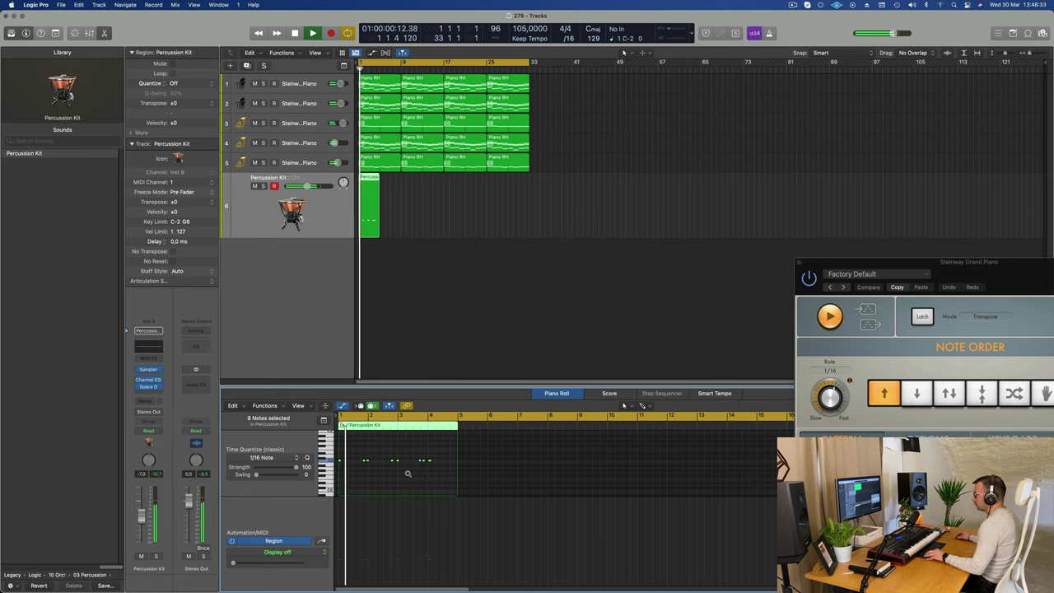
pyautogui.scroll(4, 409, 473)
pyautogui.scroll(4, 411, 472)
pyautogui.scroll(-4, 413, 474)
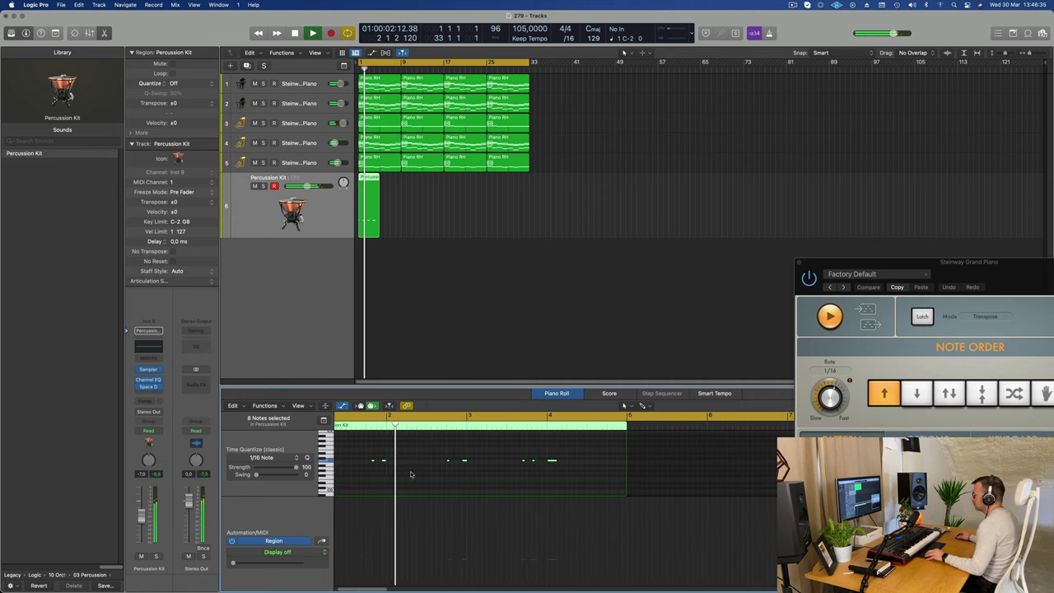
pyautogui.scroll(2, 416, 473)
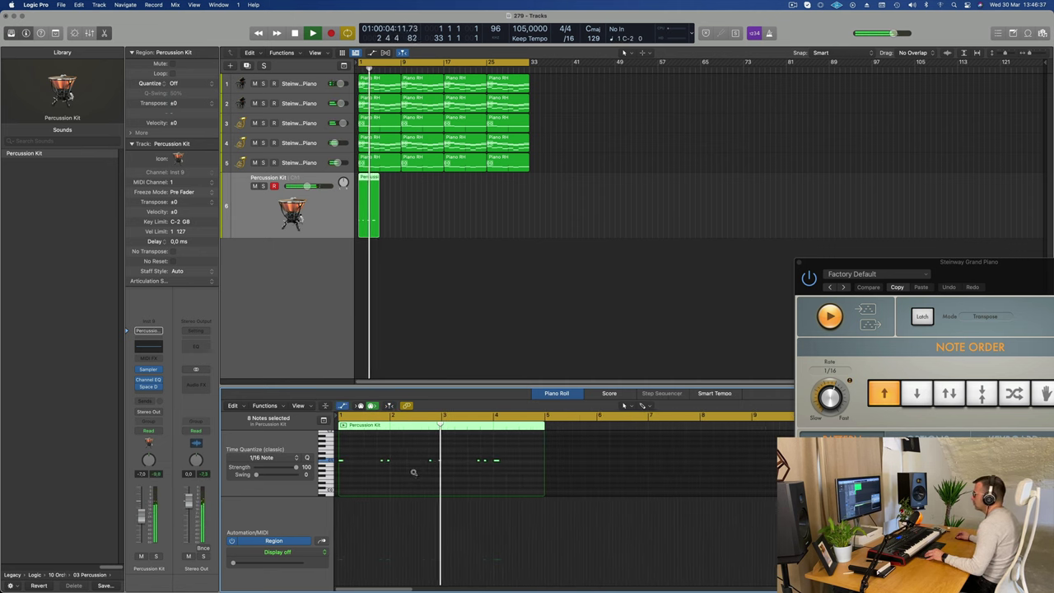
pyautogui.scroll(3, 415, 473)
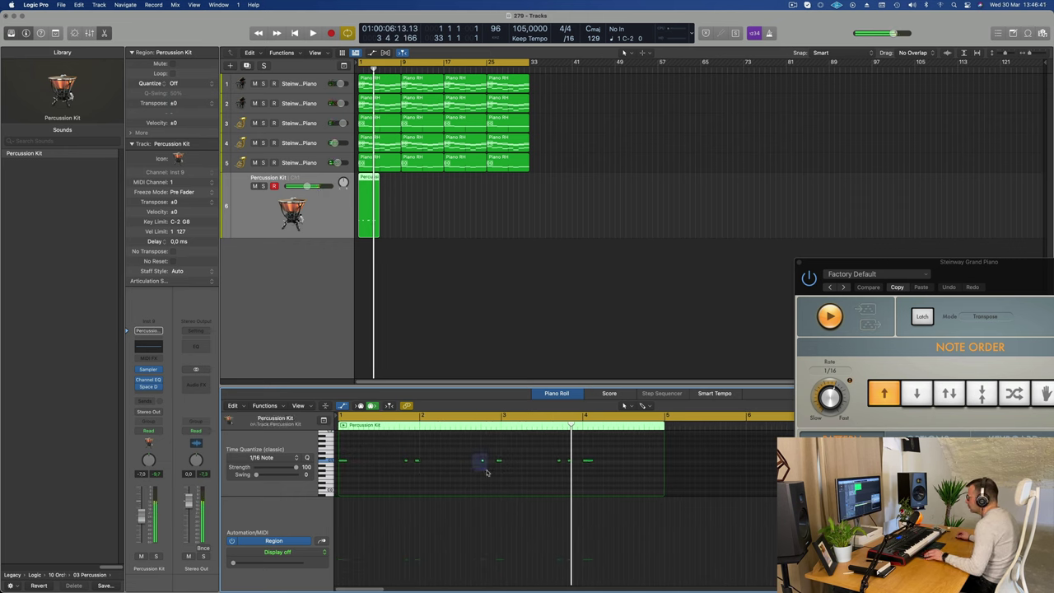
# Shift the short percussion notes just before bars 2 and 3 in small steps, checking their timing against playback.
pyautogui.press('space')
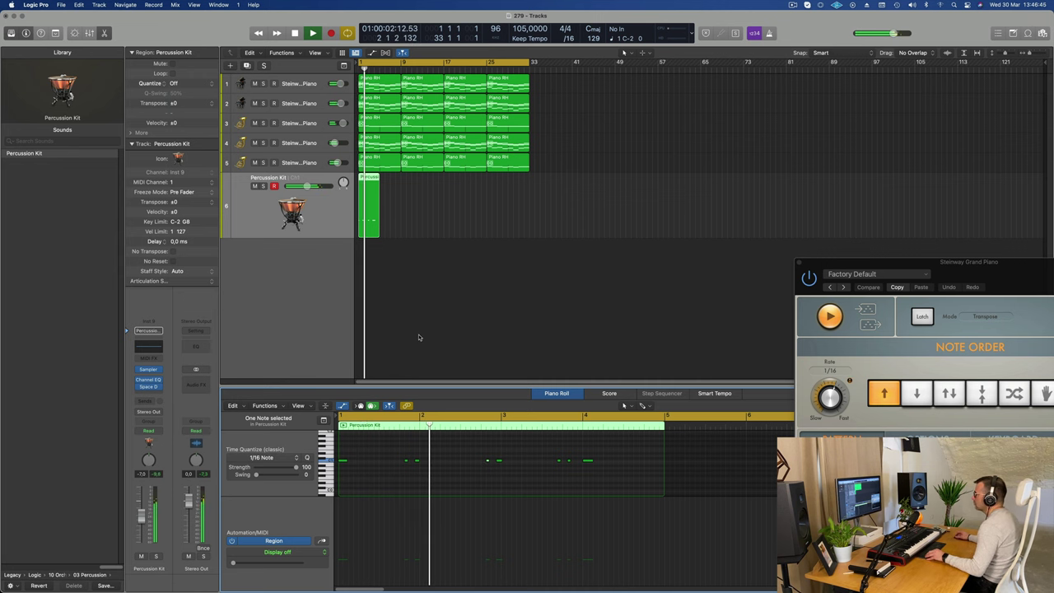
pyautogui.scroll(3, 417, 482)
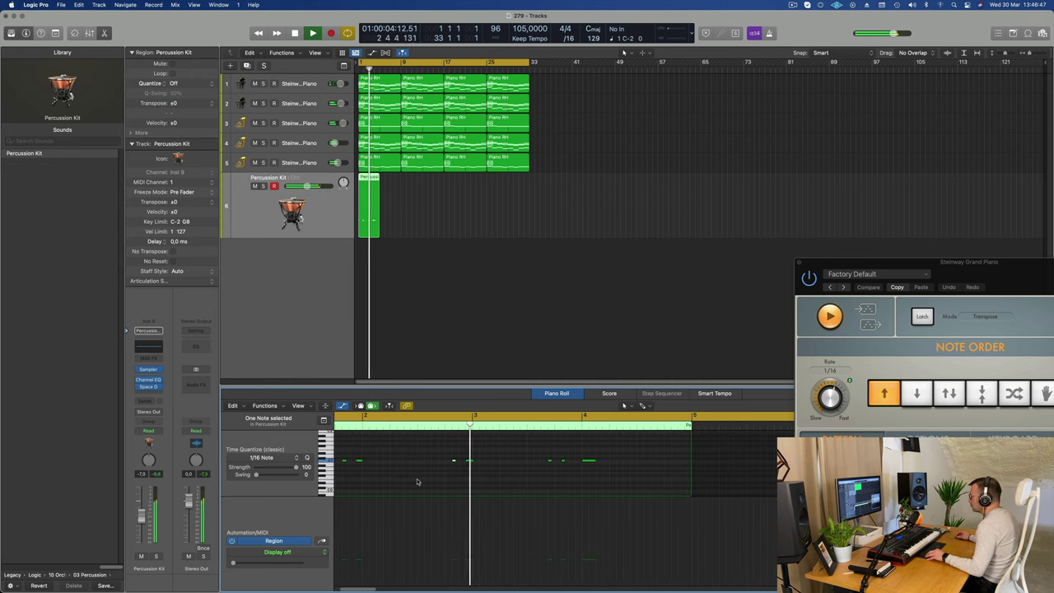
pyautogui.scroll(1, 422, 483)
pyautogui.scroll(-2, 422, 481)
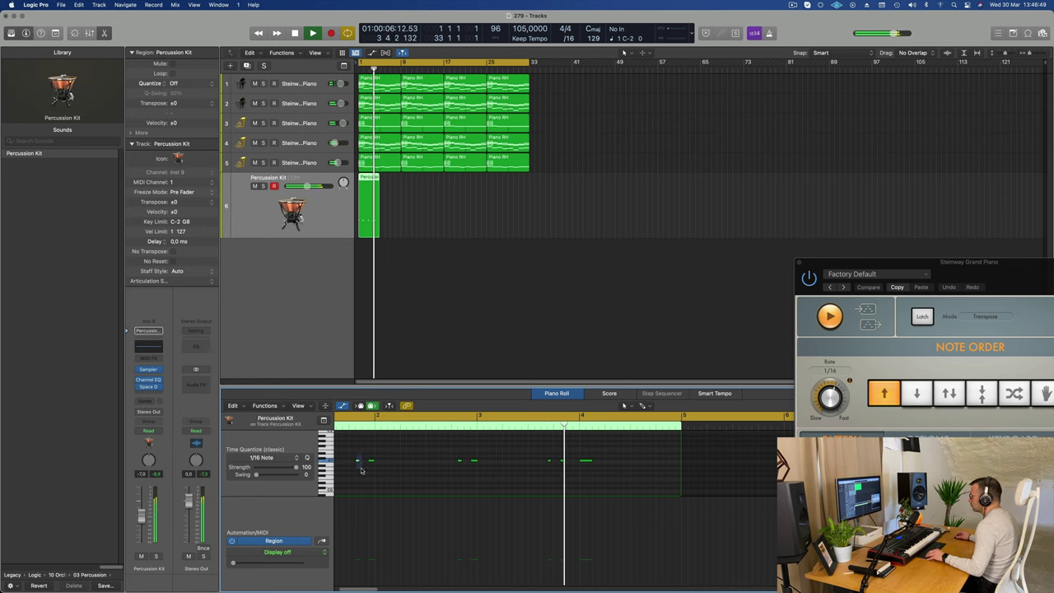
pyautogui.moveTo(360, 471); pyautogui.dragTo(362, 471)
pyautogui.hotkey('alt', 'Left')
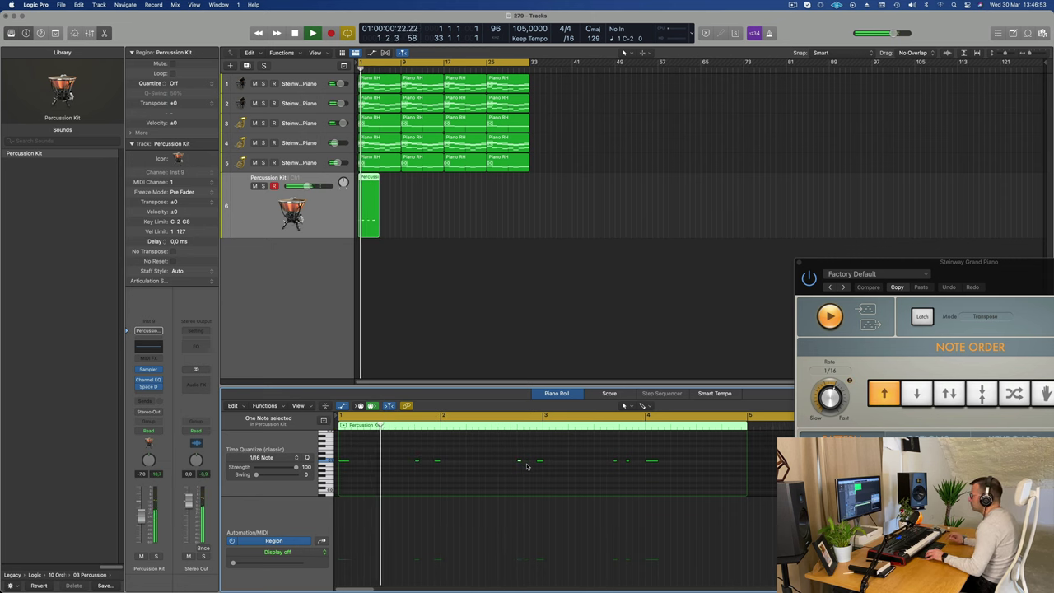
pyautogui.scroll(-3, 445, 463)
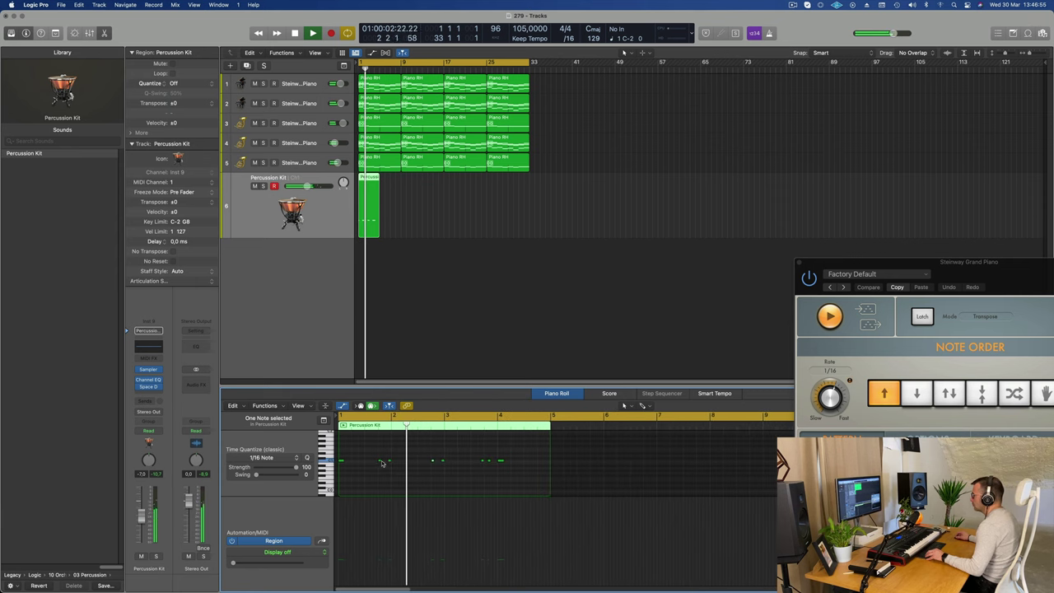
pyautogui.scroll(3, 374, 462)
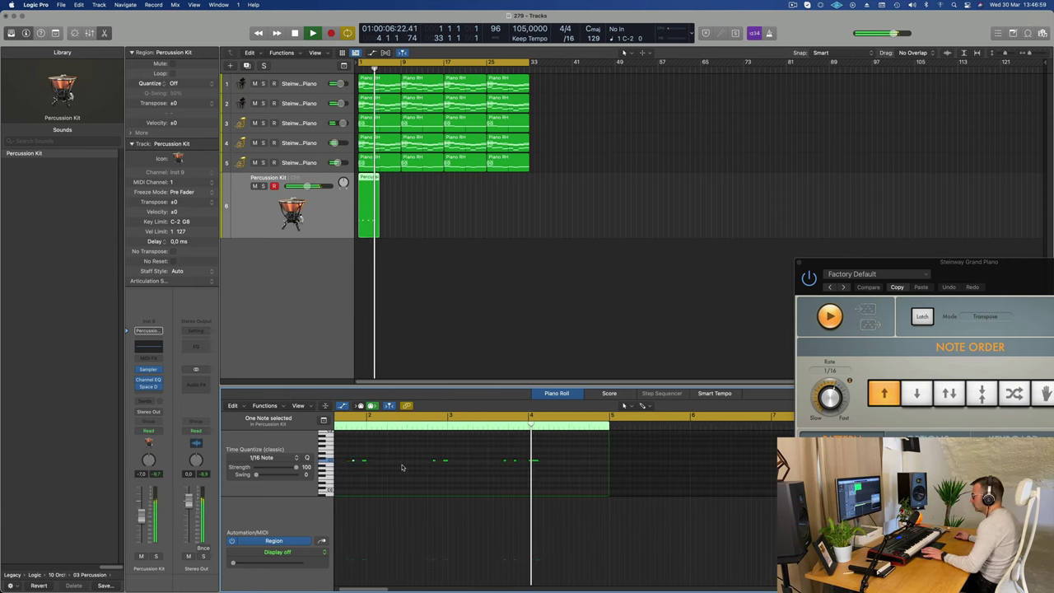
pyautogui.press('Return')
pyautogui.scroll(-3, 424, 466)
pyautogui.scroll(2, 423, 466)
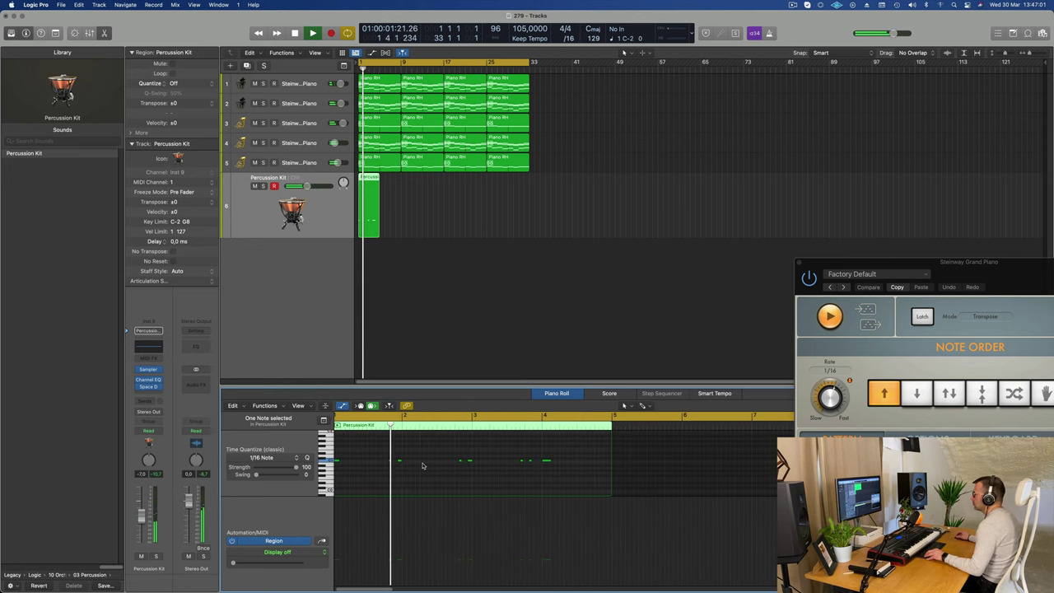
# Repeat the percussion region up to bar 9, select both copies and play from the start.
pyautogui.scroll(4, 428, 466)
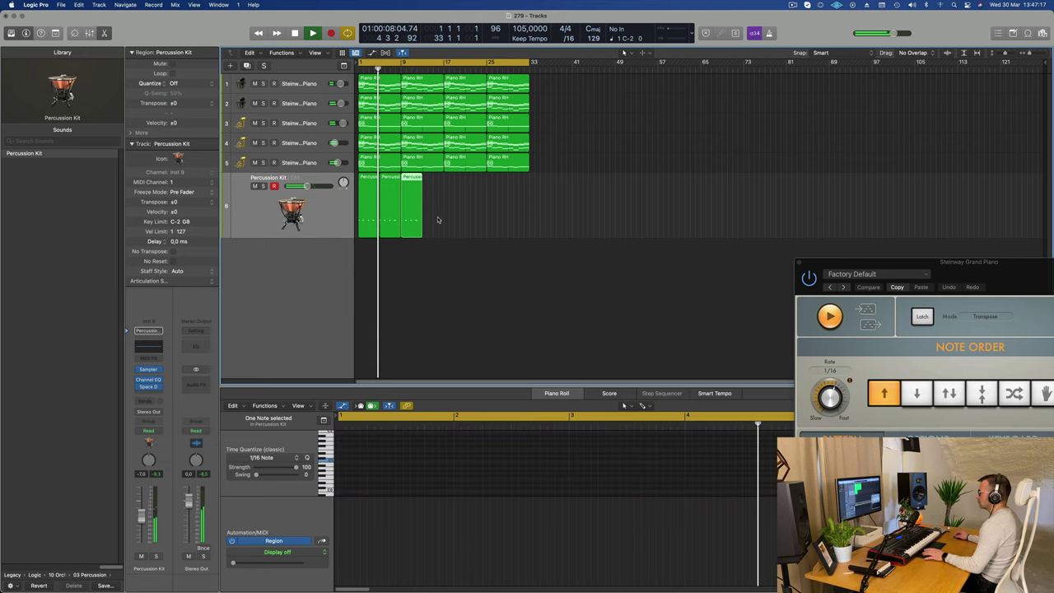
pyautogui.moveTo(470, 199); pyautogui.dragTo(353, 233)
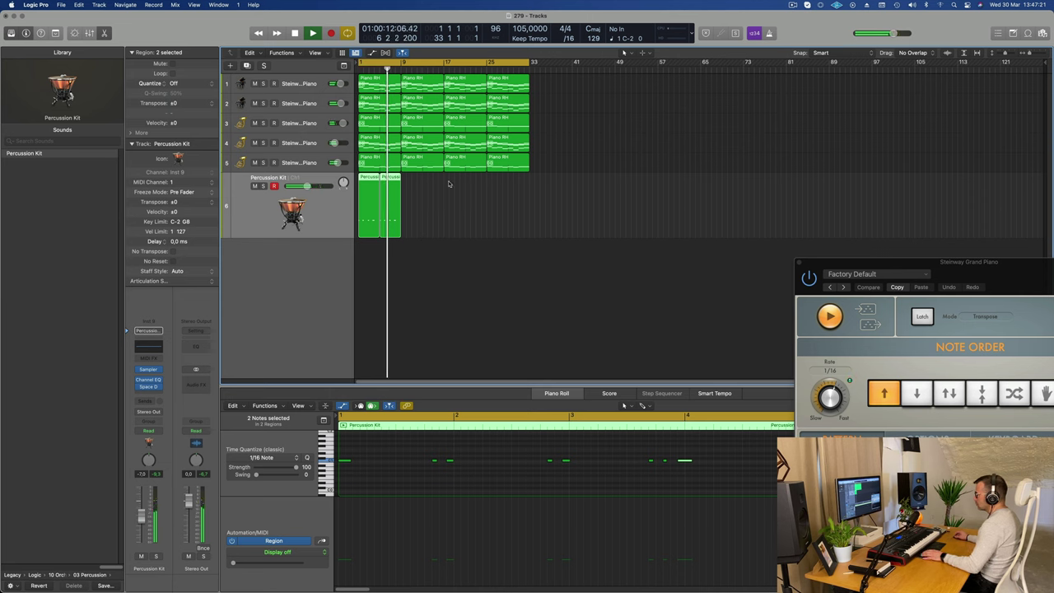
pyautogui.press('Return')
# Move the two-note pairs just before bars 2 and 3 slightly earlier in the percussion pattern.
pyautogui.scroll(5, 436, 478)
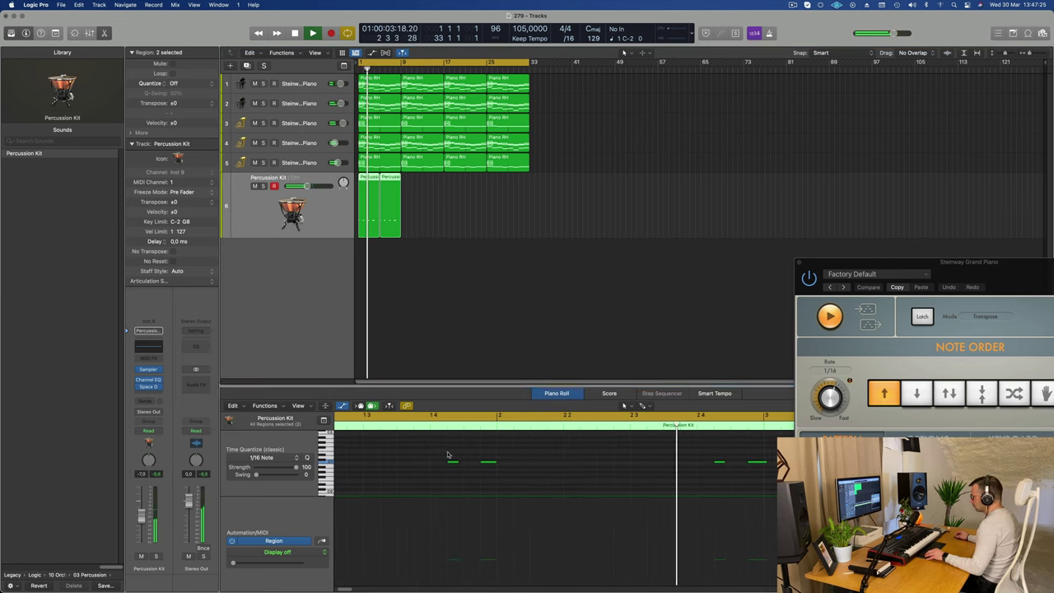
pyautogui.press('Return')
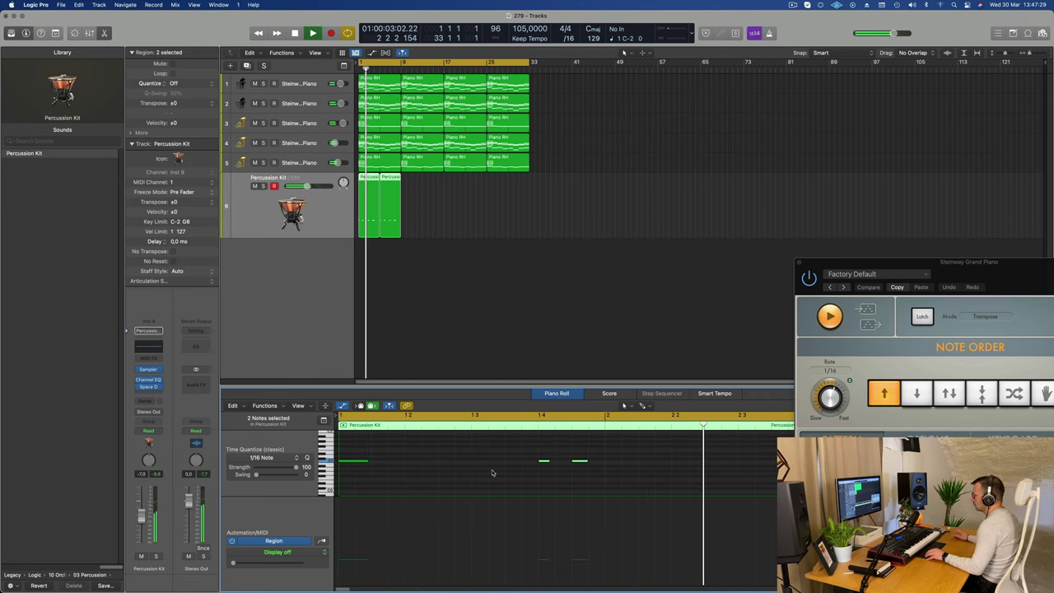
pyautogui.scroll(-2, 665, 480)
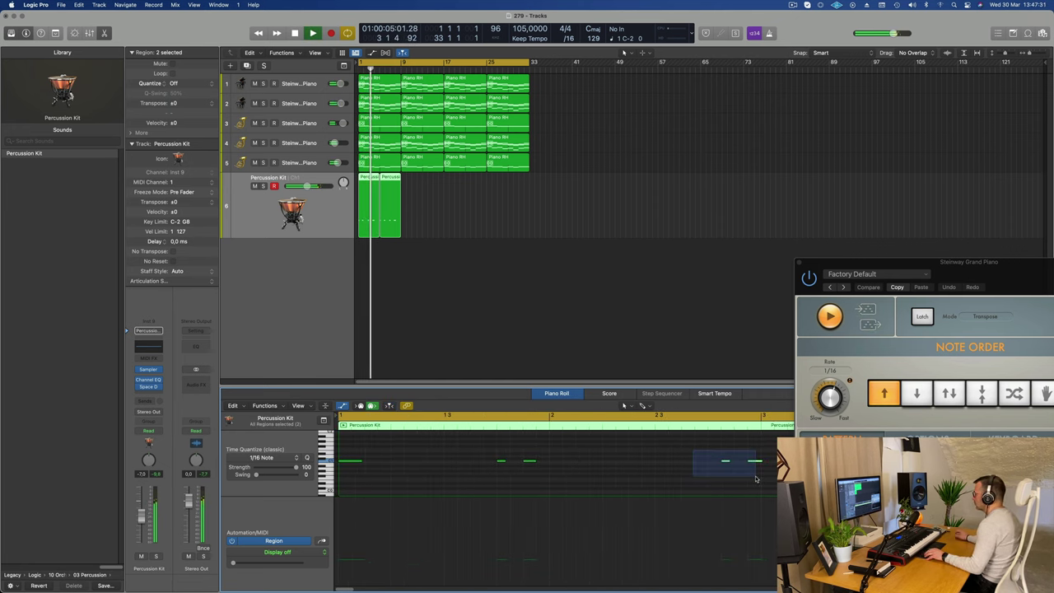
pyautogui.press('space')
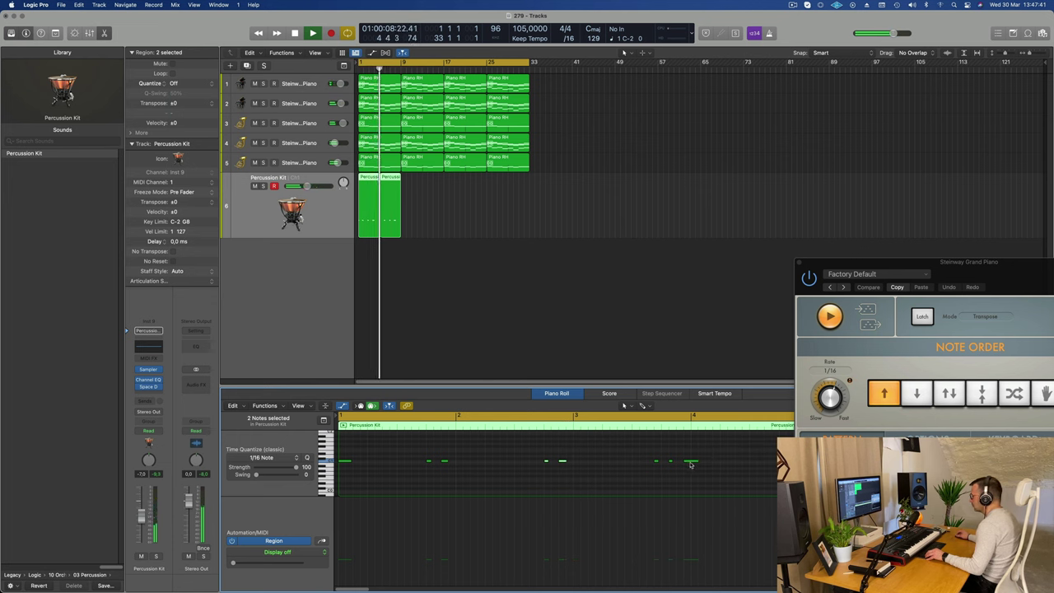
# Shorten the percussion note at bar 4 and replay the pattern from the start.
pyautogui.moveTo(696, 461); pyautogui.dragTo(690, 461)
pyautogui.press('space')
pyautogui.press('space')
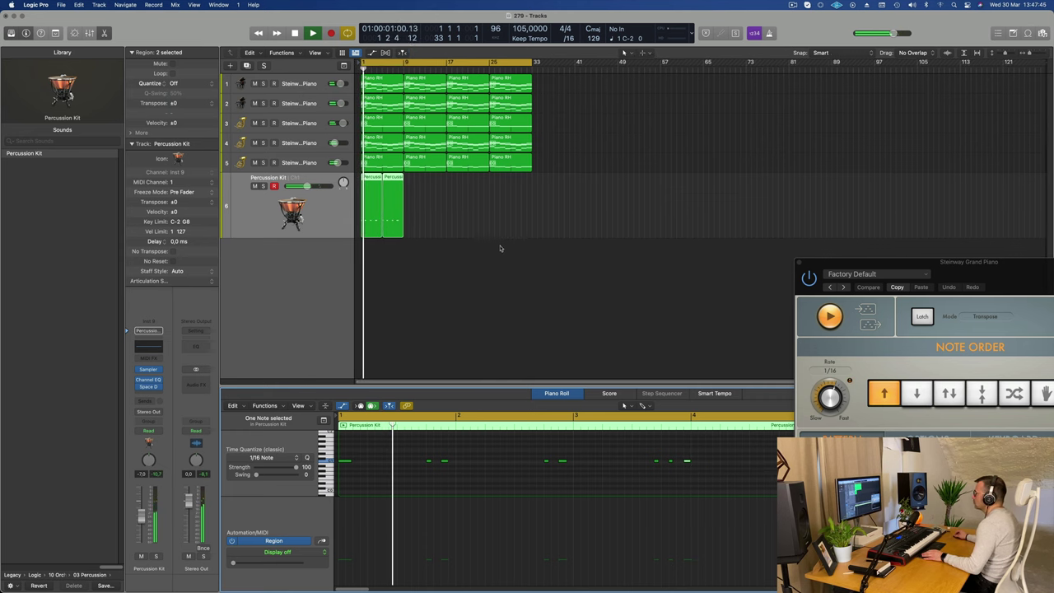
pyautogui.hscroll(2, 685, 475)
pyautogui.hscroll(-3, 680, 475)
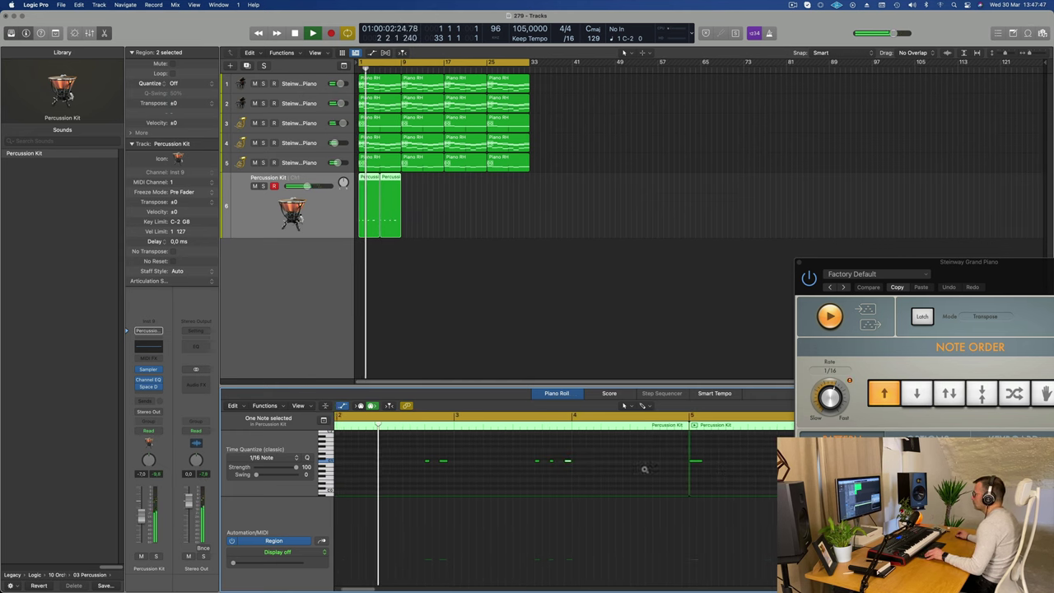
# Delete the second percussion region and select the one at bar 1.
pyautogui.press('super+Left')
pyautogui.press('super+Left')
pyautogui.press('super+Left')
pyautogui.press('super+Left')
pyautogui.moveTo(431, 207); pyautogui.dragTo(397, 234)
pyautogui.press('Delete')
pyautogui.click(370, 227)
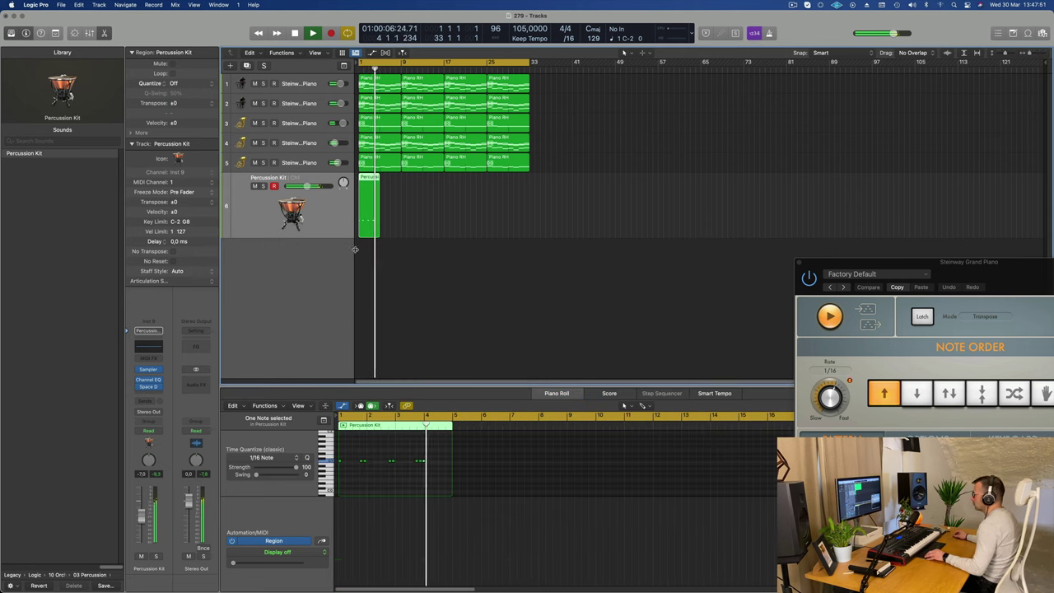
# Shift the closing three-note group to just before bar 5 and copy the two-note pair from before bar 3 to before bar 4.
pyautogui.scroll(3, 415, 460)
pyautogui.scroll(1, 415, 460)
pyautogui.hscroll(-4, 404, 455)
pyautogui.press('space')
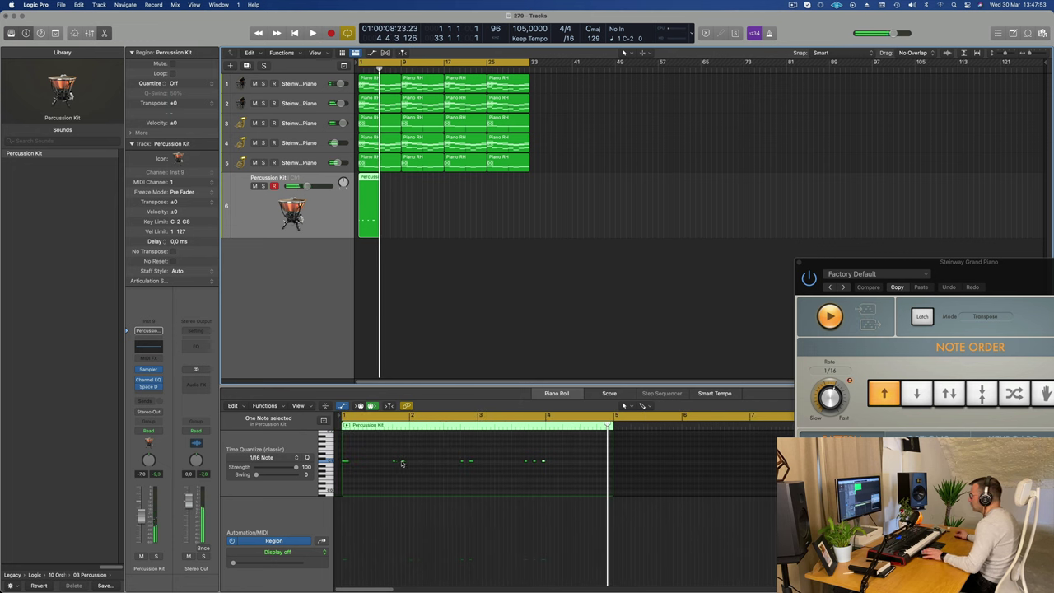
pyautogui.press('space')
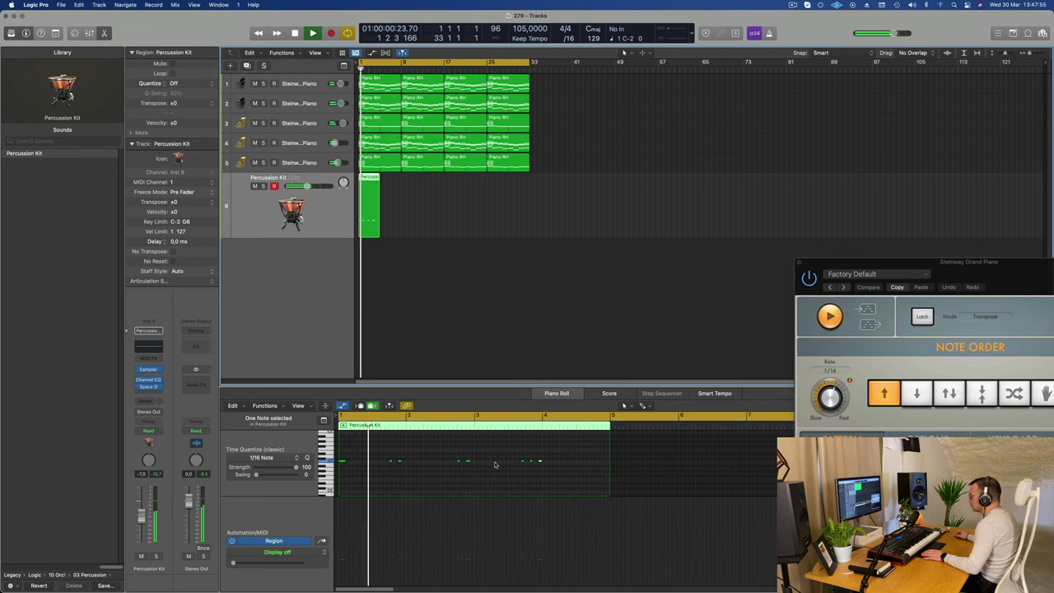
pyautogui.moveTo(508, 448); pyautogui.dragTo(458, 464)
pyautogui.press('space')
pyautogui.press('super+Left')
pyautogui.press('super+Left')
pyautogui.press('super+Left')
pyautogui.press('super+Left')
pyautogui.press('super+Left')
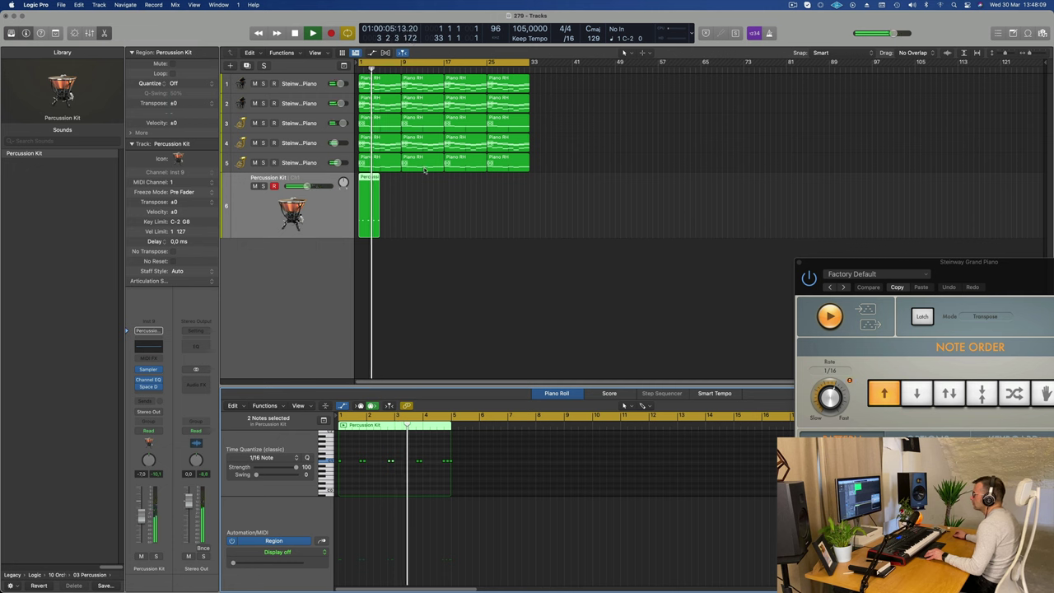
# Repeat the four-bar percussion region seven times so it fills the sixth track to bar 33.
pyautogui.moveTo(423, 191); pyautogui.dragTo(365, 206)
pyautogui.press('super+r')
pyautogui.press('super+r')
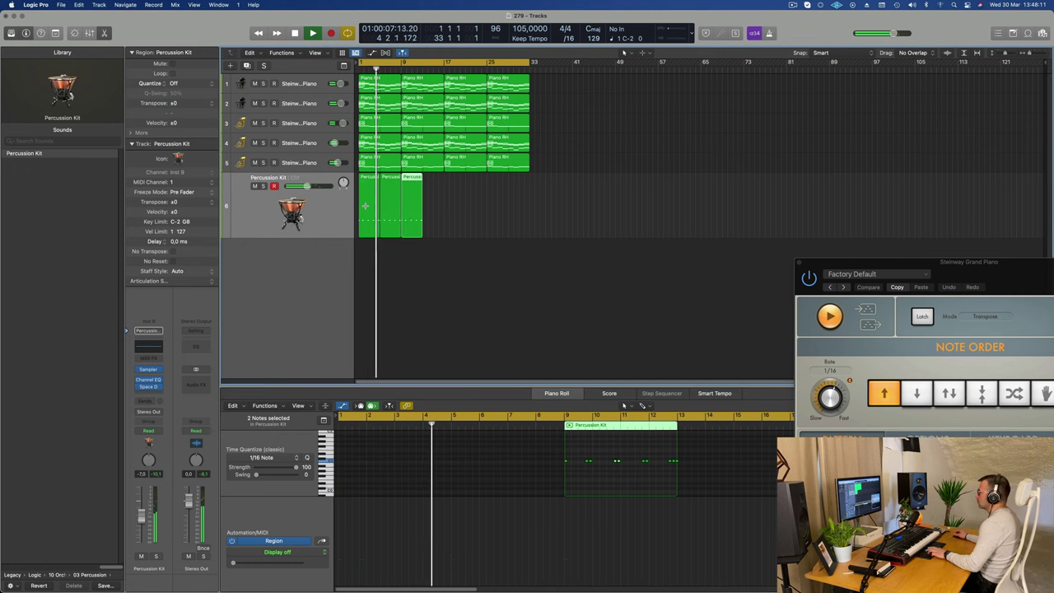
pyautogui.press('super+r')
pyautogui.press('super+r')
pyautogui.press('super+r')
pyautogui.press('super+r')
pyautogui.press('super+r')
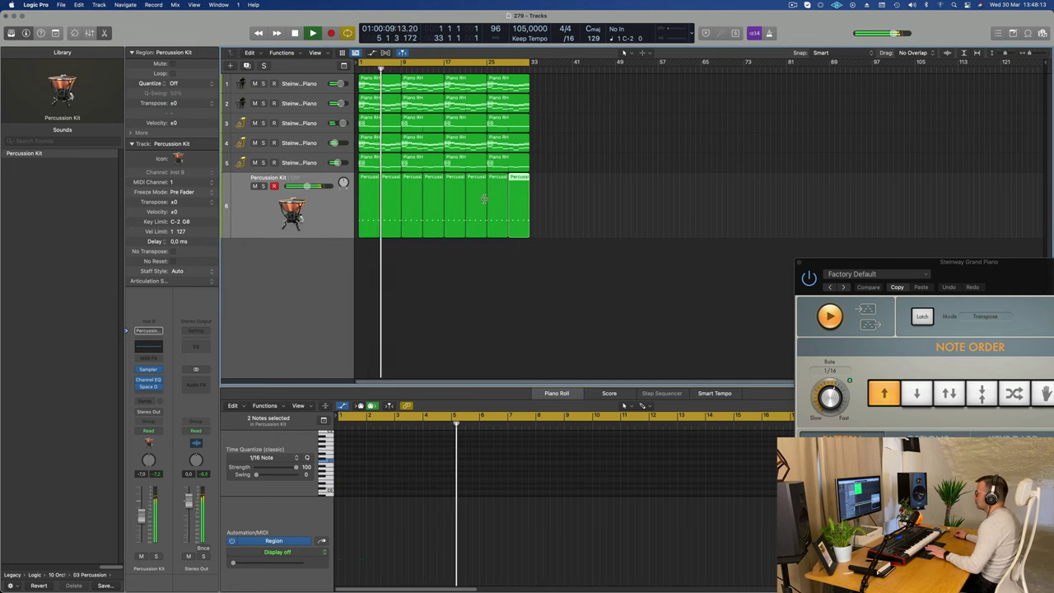
# Duplicate the Percussion Kit track with its settings as an empty seventh track.
pyautogui.click(369, 206)
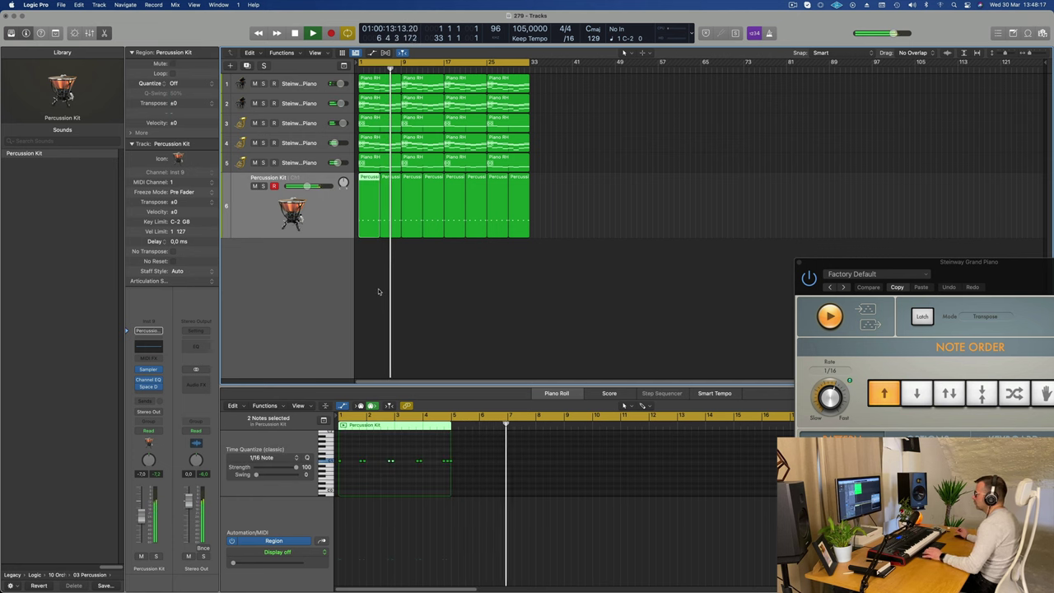
pyautogui.click(265, 206)
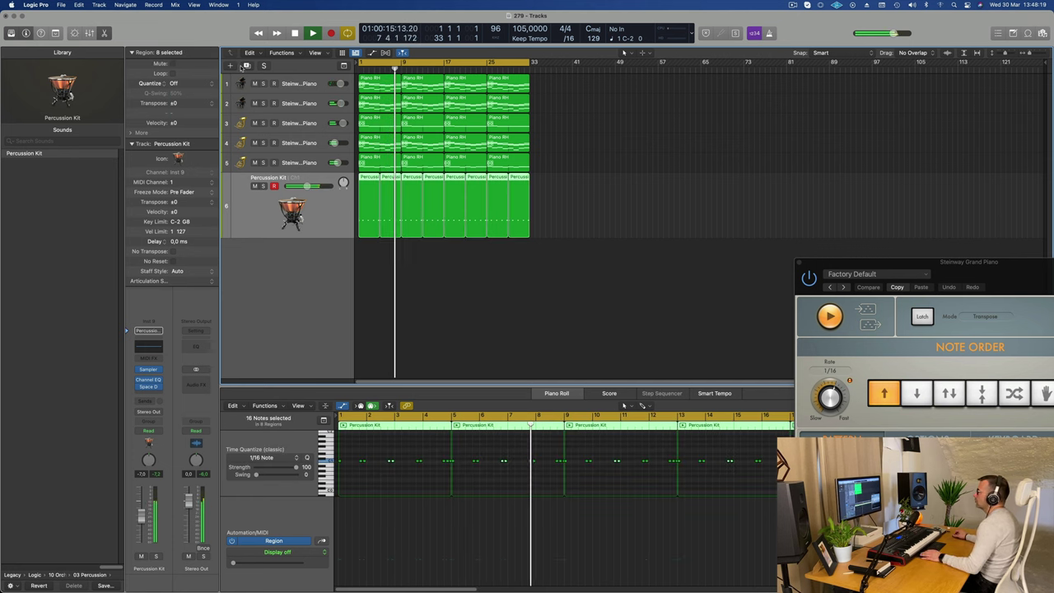
pyautogui.click(246, 65)
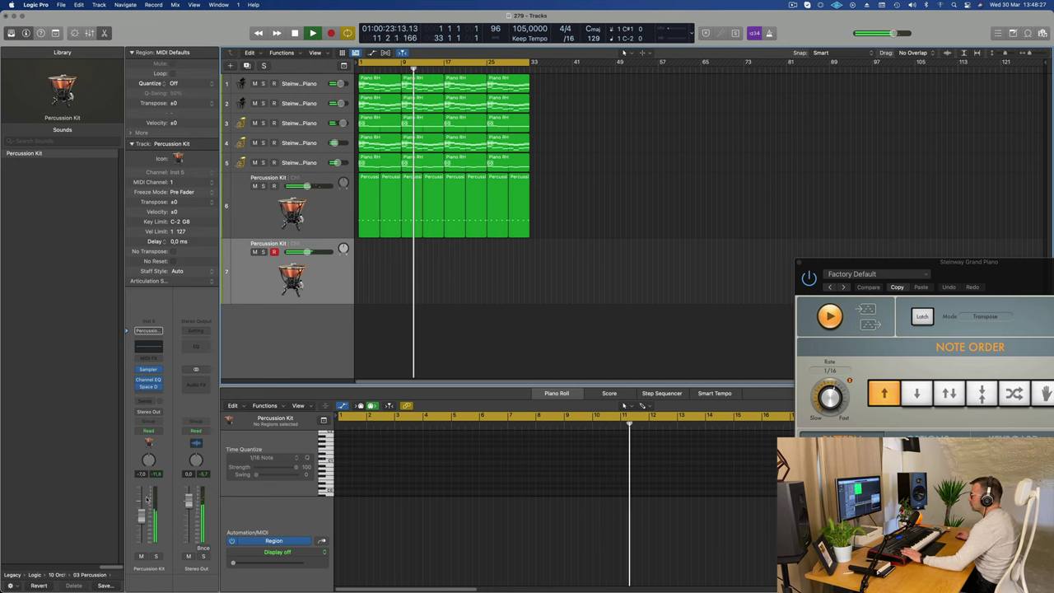
# Add a send to Bus 5 (Aux 4) on the seventh track and raise its send level to about -7.9 dB.
pyautogui.click(141, 401)
pyautogui.moveTo(153, 414)
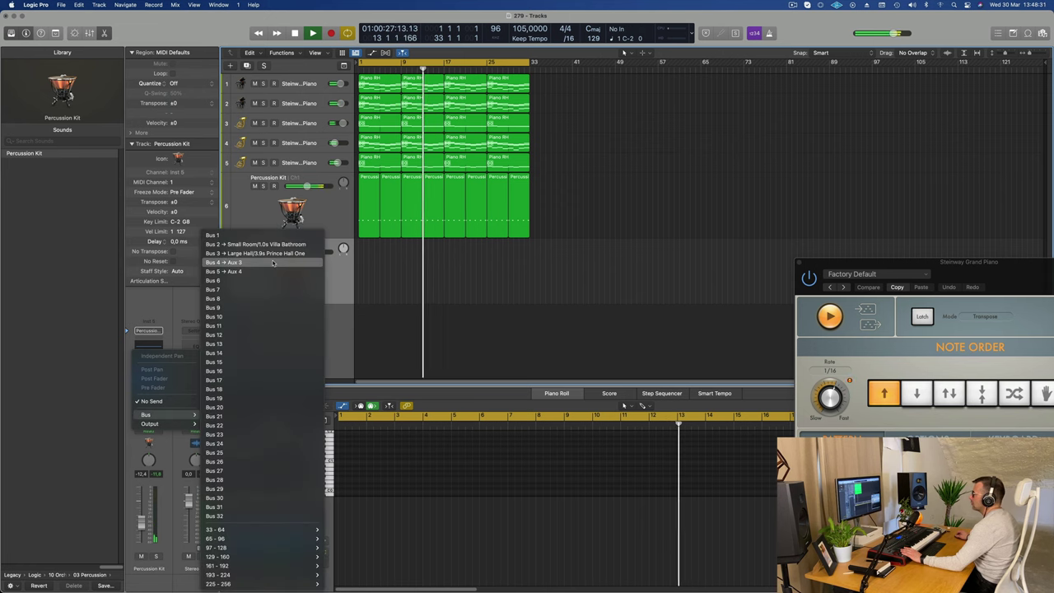
pyautogui.click(247, 271)
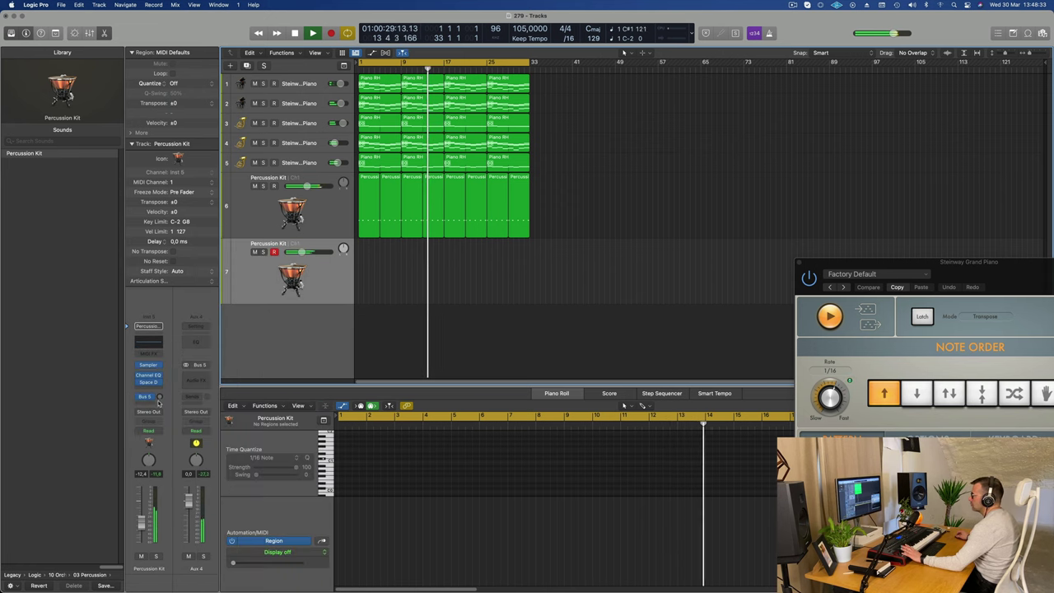
pyautogui.moveTo(159, 397); pyautogui.dragTo(161, 398)
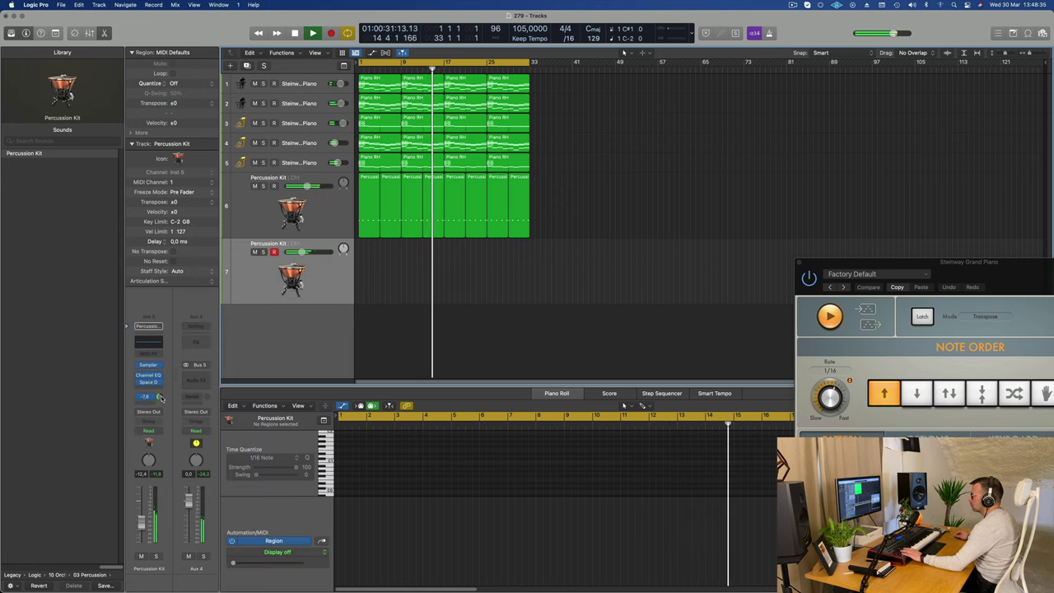
# Reroute the seventh track's send to Bus 4 (Aux 3) and lower the track's volume to -20.0 dB.
pyautogui.click(147, 397)
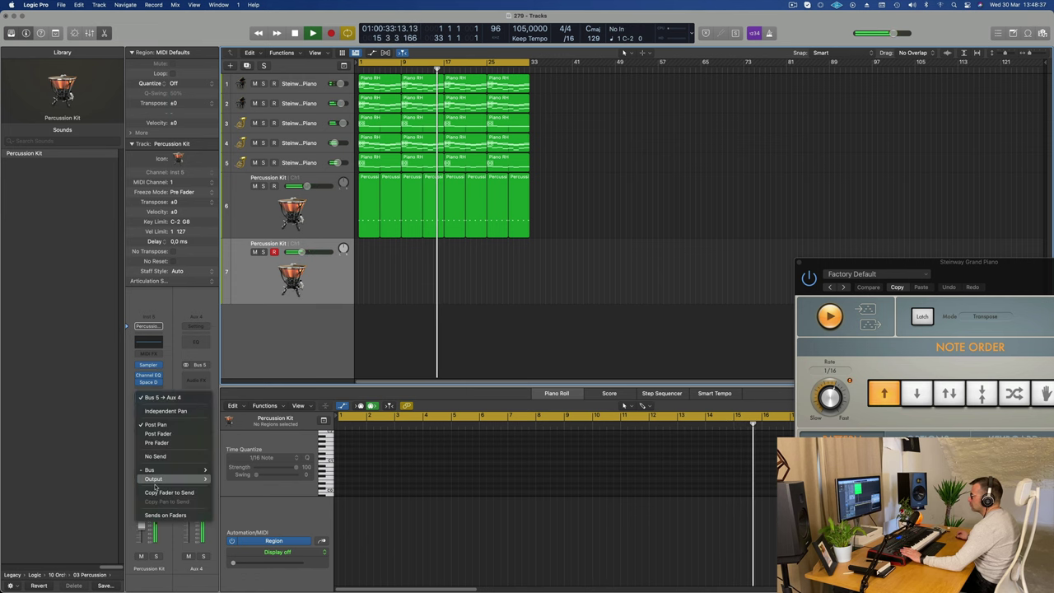
pyautogui.moveTo(165, 469)
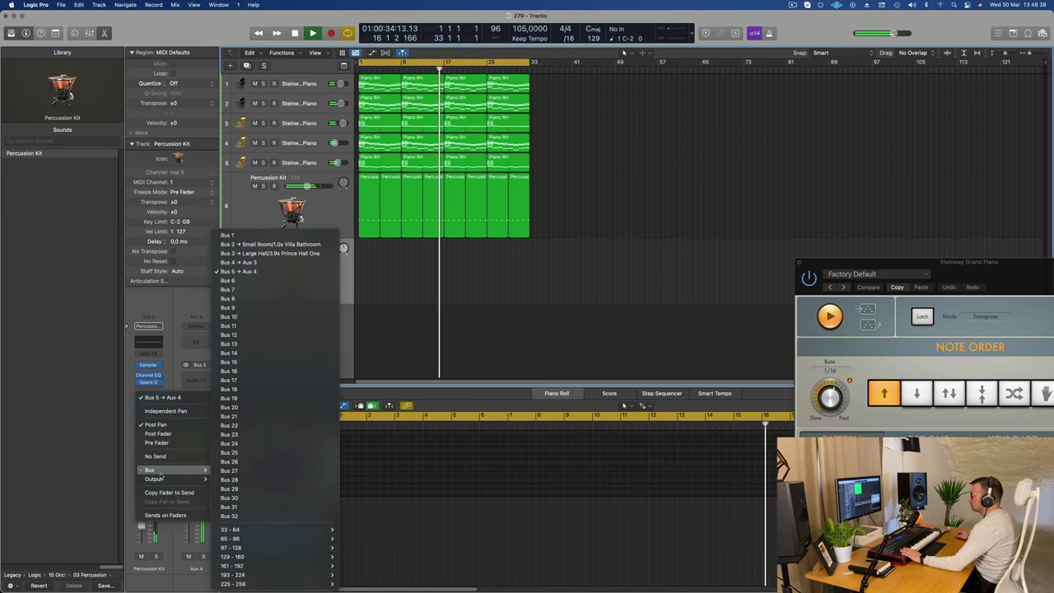
pyautogui.click(276, 262)
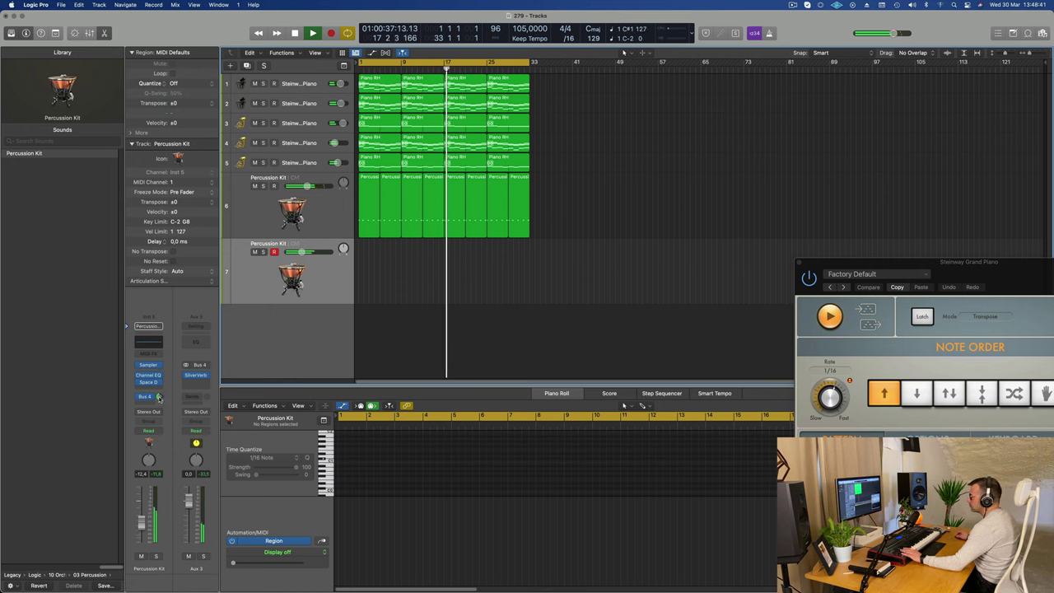
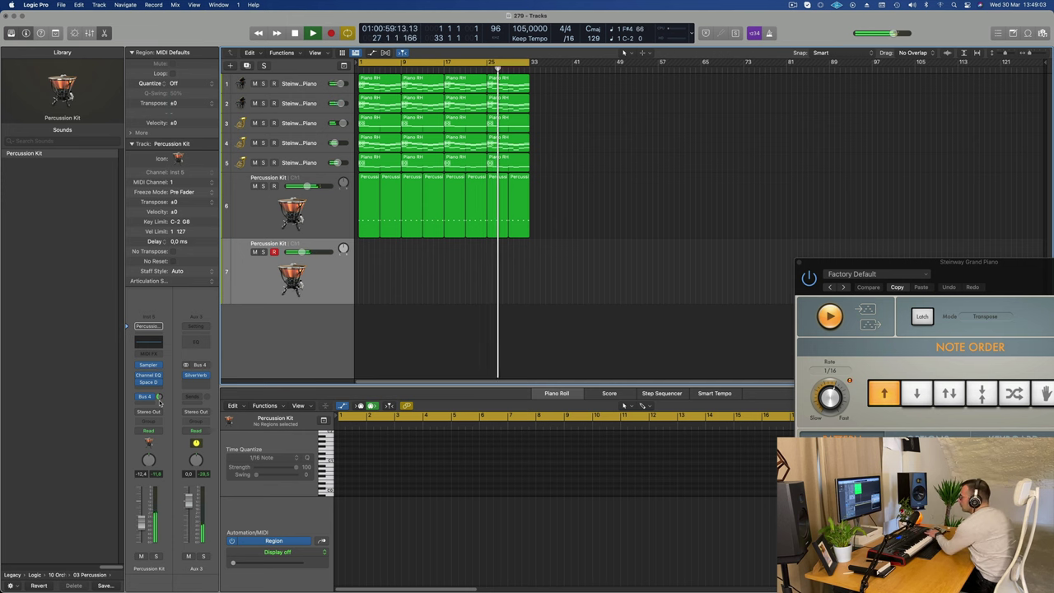
pyautogui.moveTo(137, 527); pyautogui.dragTo(140, 539)
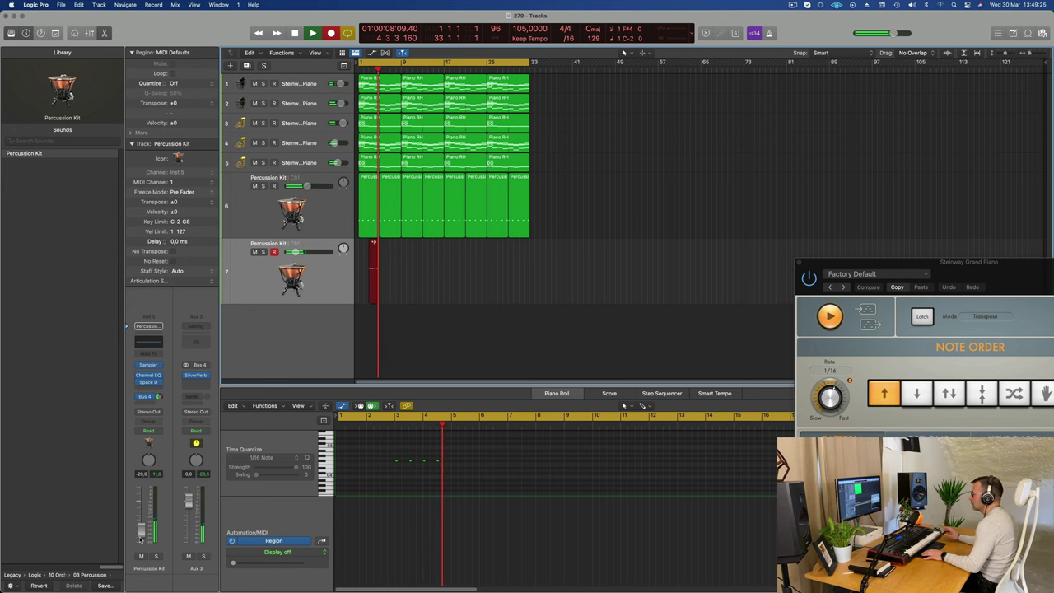
# Stop recording, move the new percussion region on track 7 to bar 1, and select all its notes.
pyautogui.press('space')
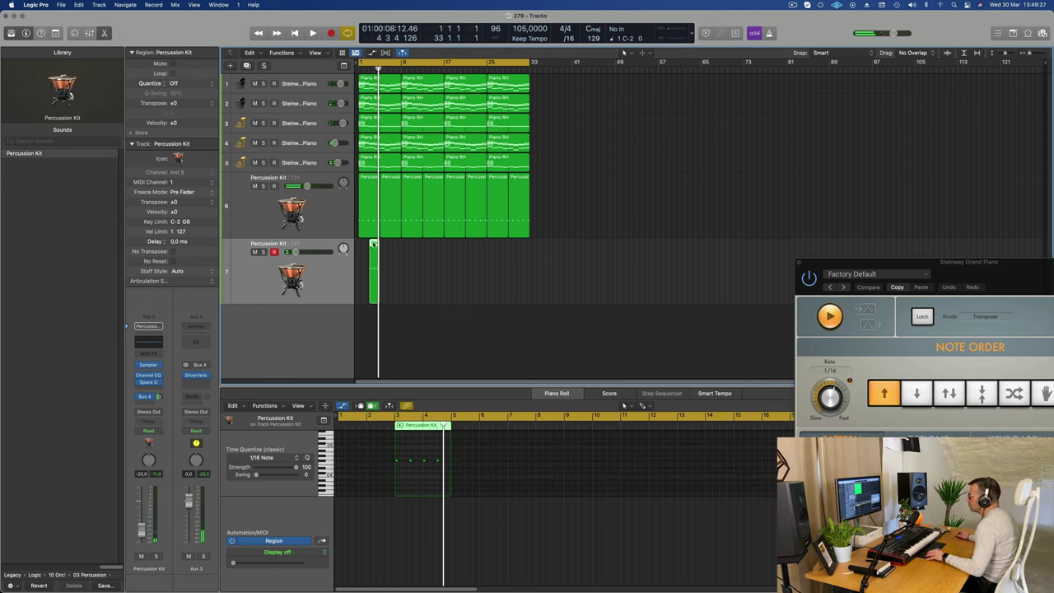
pyautogui.moveTo(373, 245); pyautogui.dragTo(361, 245)
pyautogui.click(373, 479)
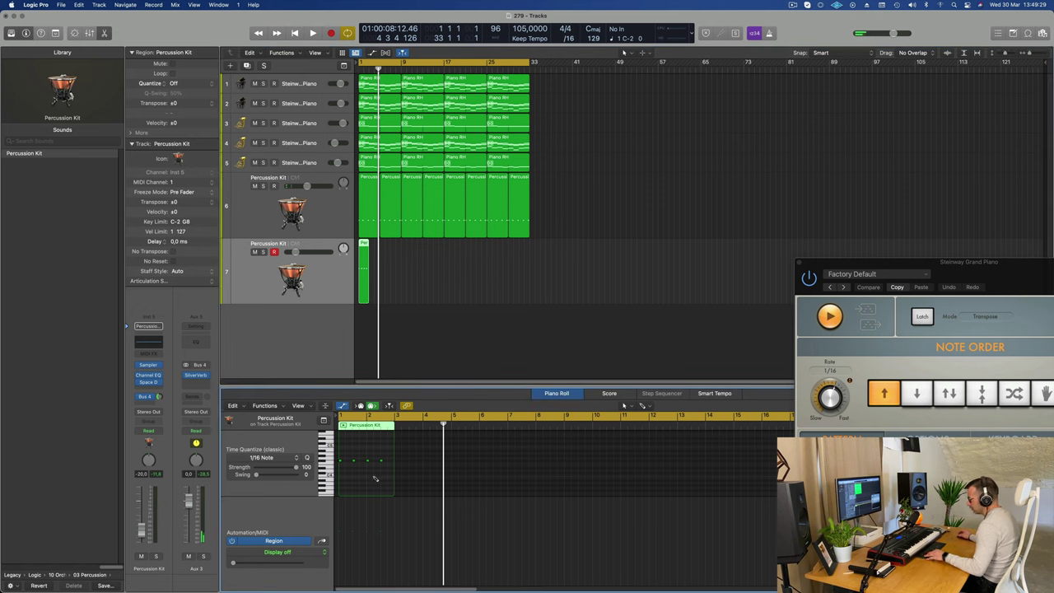
pyautogui.press('space')
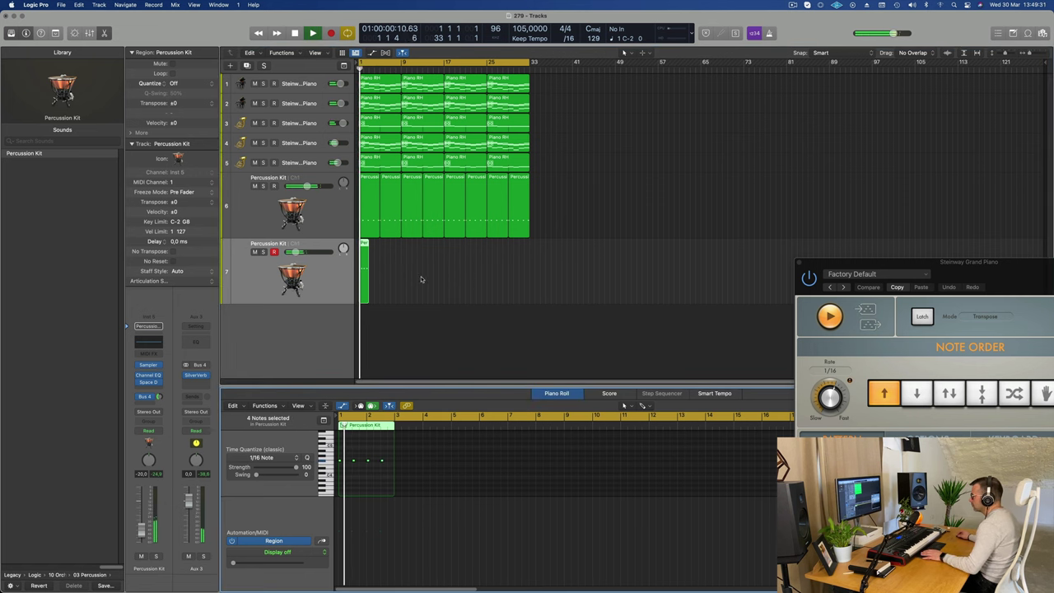
# Copy the track 7 region to bar 3 and repeat both regions until they fill the track to bar 33.
pyautogui.moveTo(421, 276); pyautogui.dragTo(371, 297)
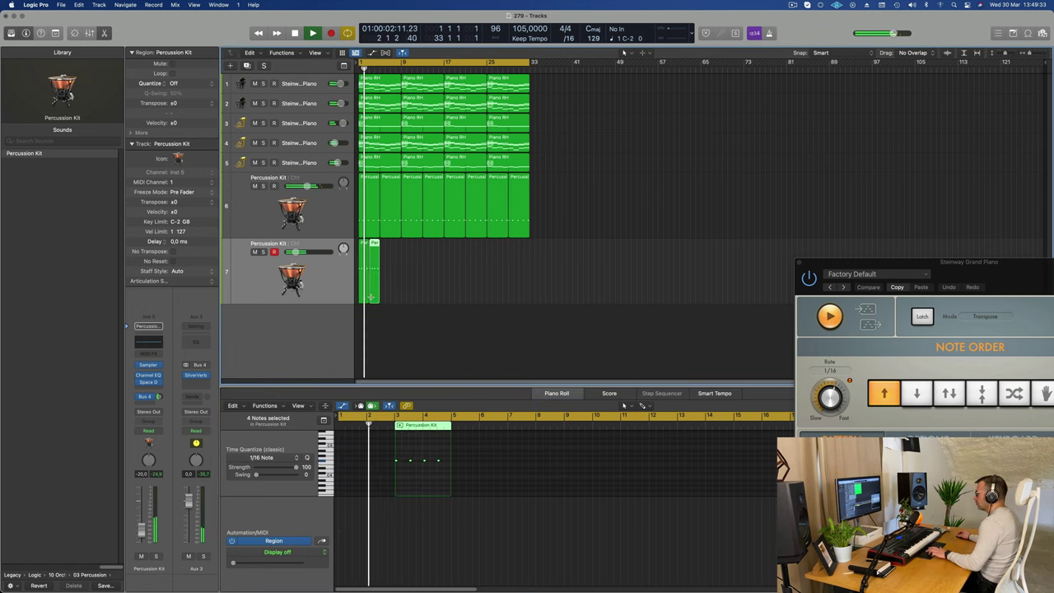
pyautogui.moveTo(444, 280); pyautogui.dragTo(358, 294)
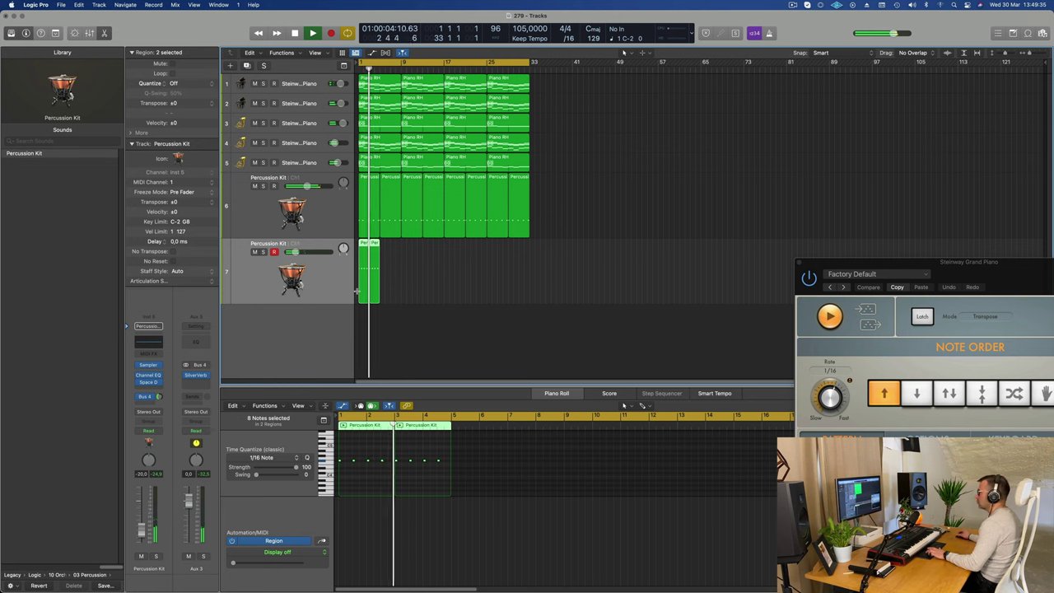
pyautogui.press('super+r')
pyautogui.press('super+r')
pyautogui.press('super+r')
pyautogui.press('super+r')
pyautogui.press('super+r')
pyautogui.press('super+r')
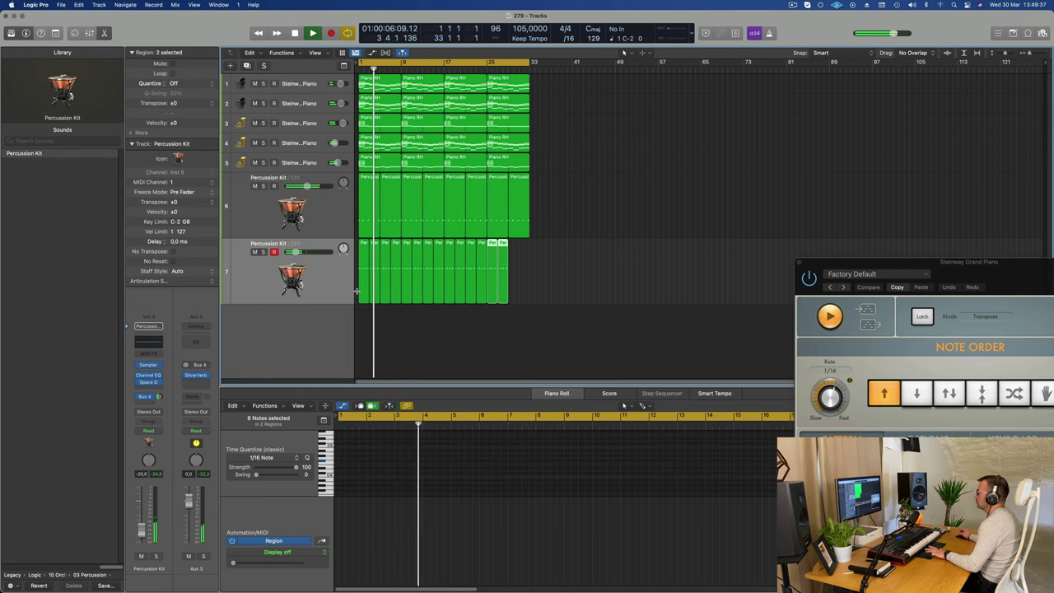
pyautogui.press('super+r')
# Duplicate percussion track 7 as an empty new track below it.
pyautogui.click(617, 275)
pyautogui.click(323, 278)
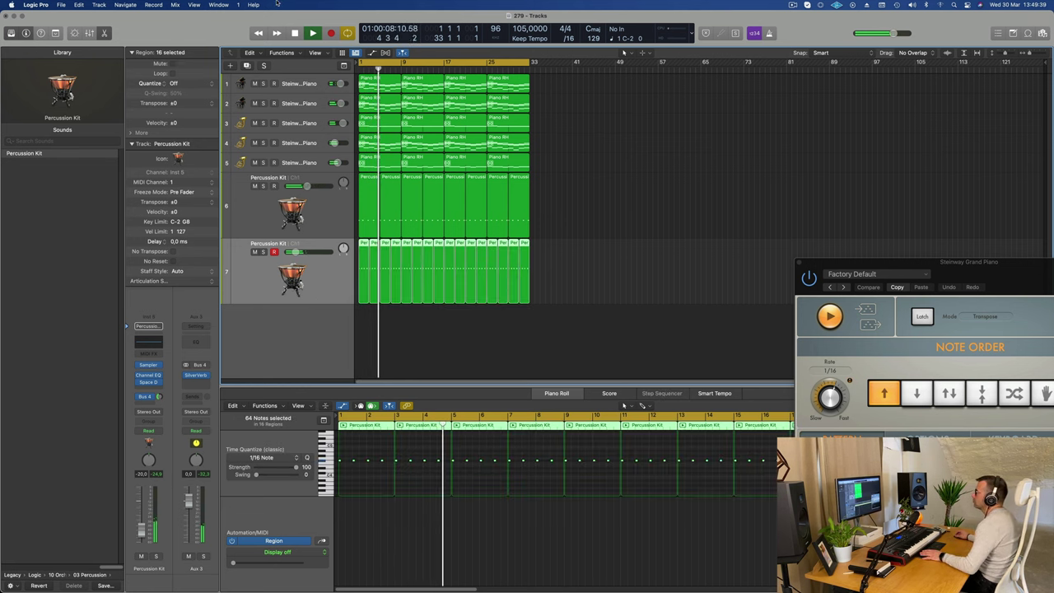
pyautogui.press('super+d')
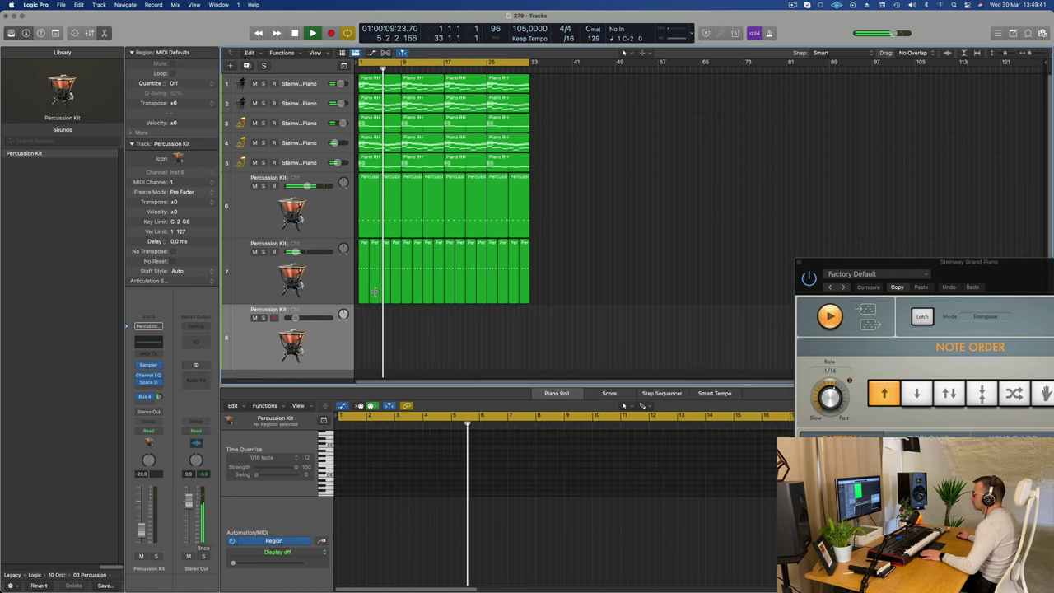
pyautogui.moveTo(364, 290); pyautogui.dragTo(365, 354)
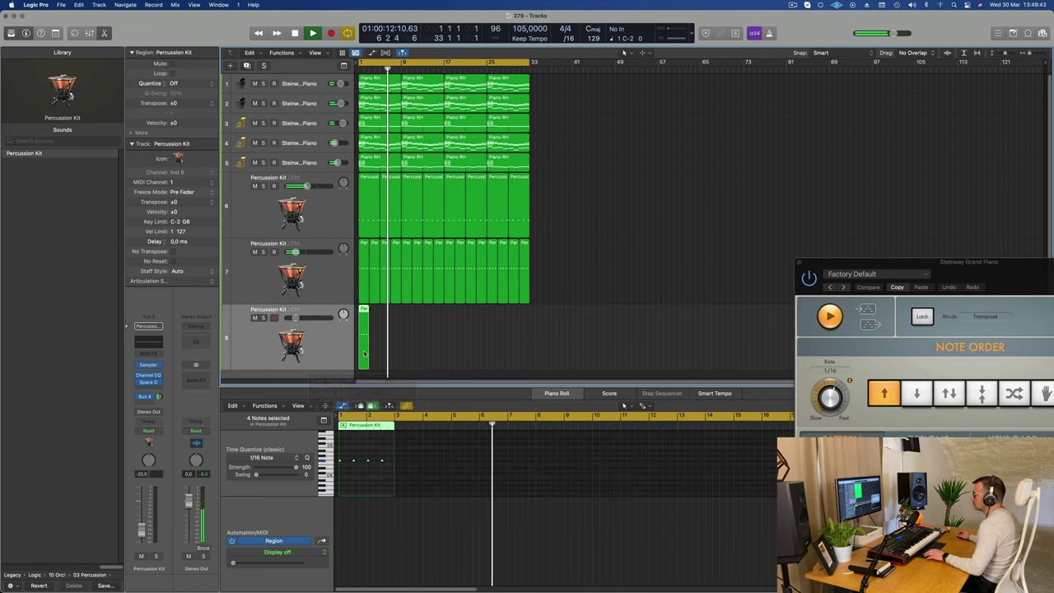
pyautogui.moveTo(387, 460); pyautogui.dragTo(329, 466)
pyautogui.moveTo(451, 358); pyautogui.dragTo(355, 351)
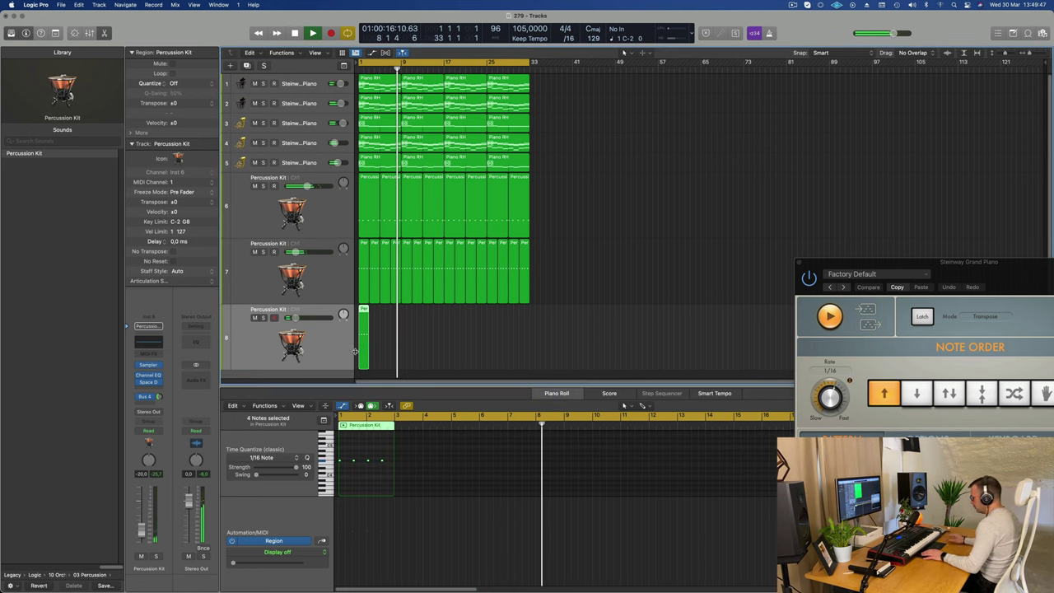
pyautogui.press('Delete')
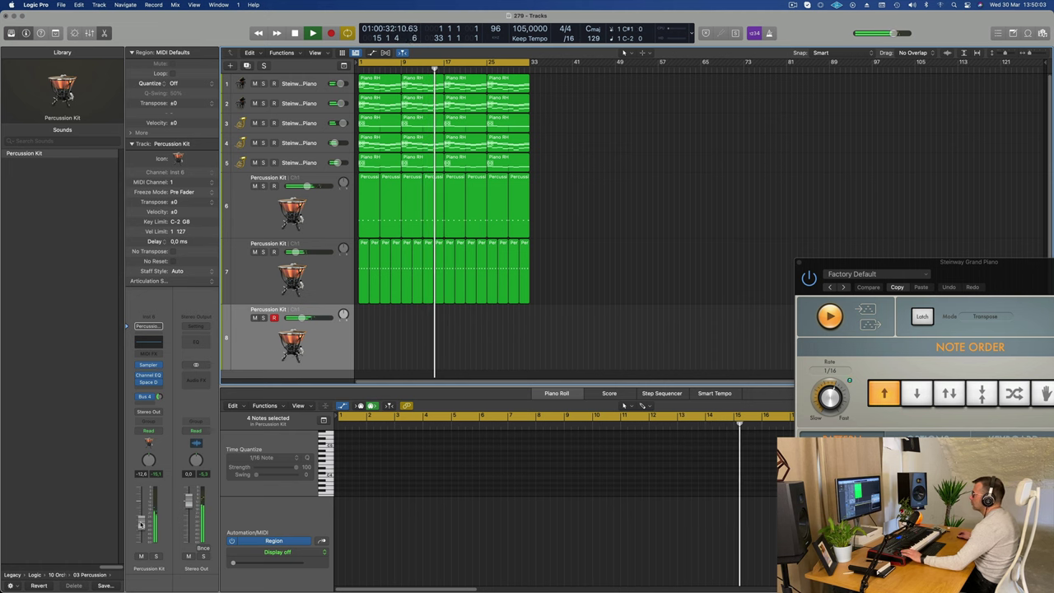
# Record a percussion part on track 8 from bar 17 for about four bars and restart playback from the beginning.
pyautogui.press('r')
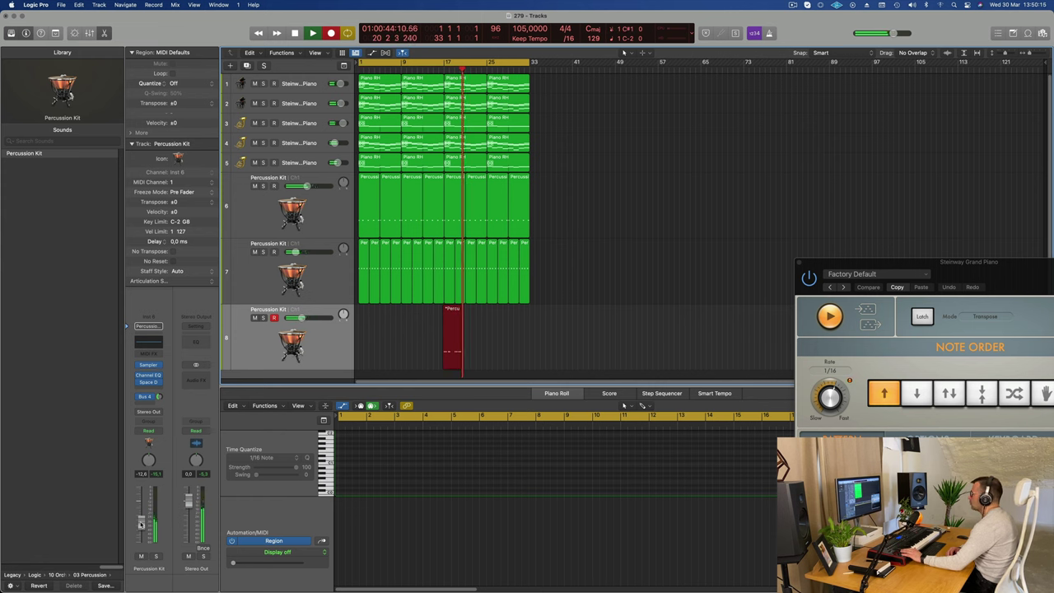
pyautogui.press('space')
pyautogui.press('space')
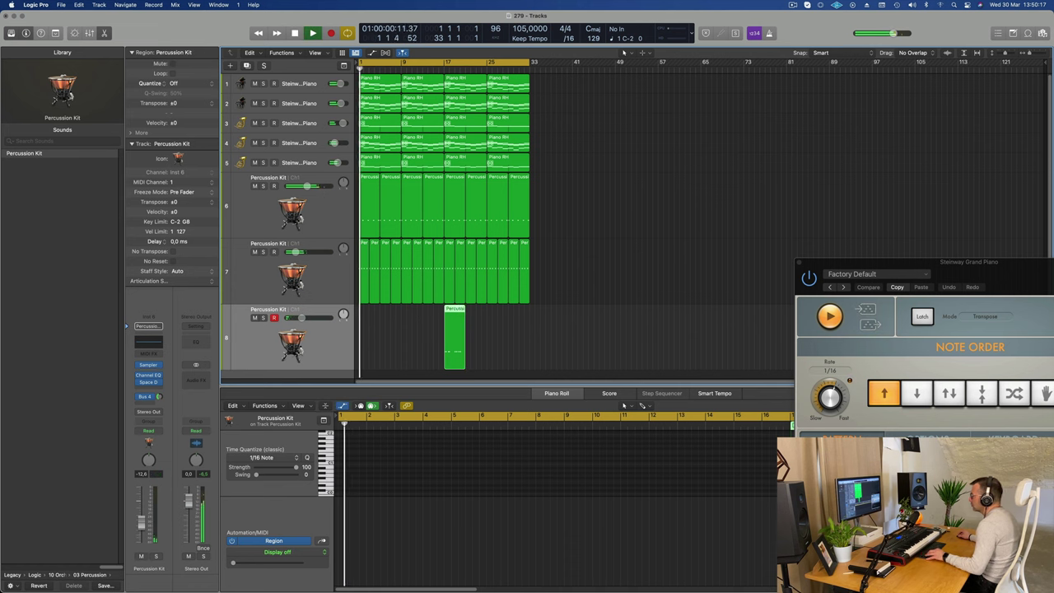
# Split the recorded track 8 region at bar 19 and move its second half to bar 1.
pyautogui.press('t')
pyautogui.press('i')
pyautogui.click(455, 310)
pyautogui.press('t')
pyautogui.press('t')
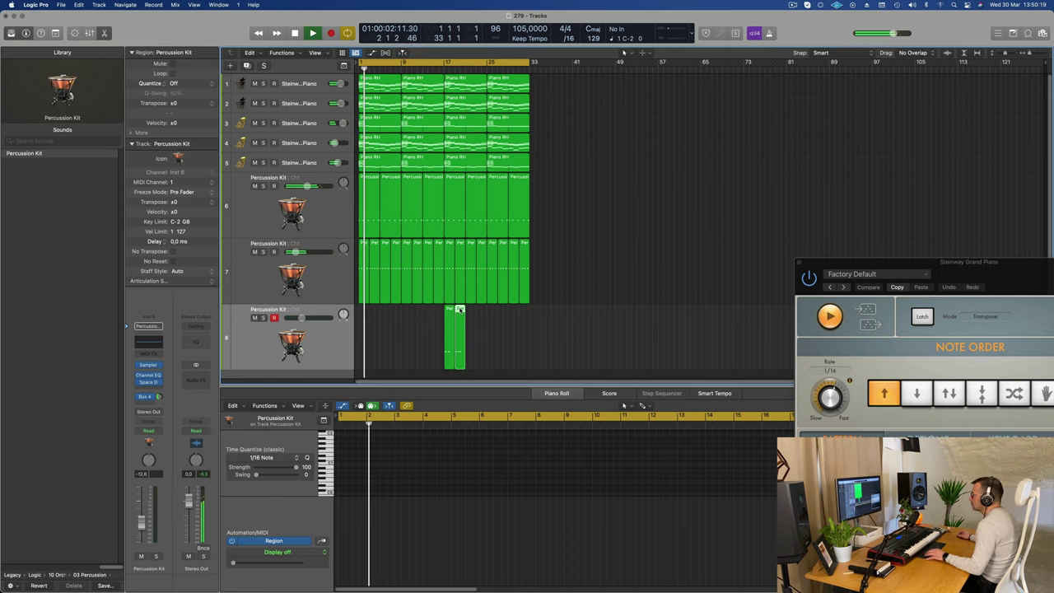
pyautogui.moveTo(461, 342); pyautogui.dragTo(375, 355)
# Select all notes of the region at bar 1 in the Piano Roll and restart playback.
pyautogui.press('space')
pyautogui.click(383, 476)
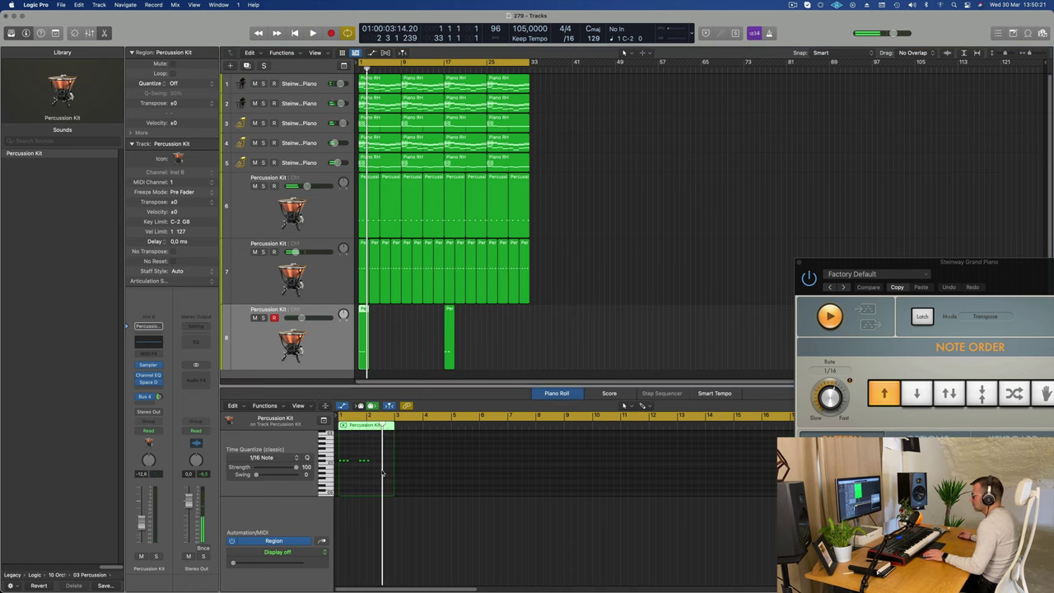
pyautogui.press('super+a')
pyautogui.press('space')
pyautogui.hscroll(2, 375, 474)
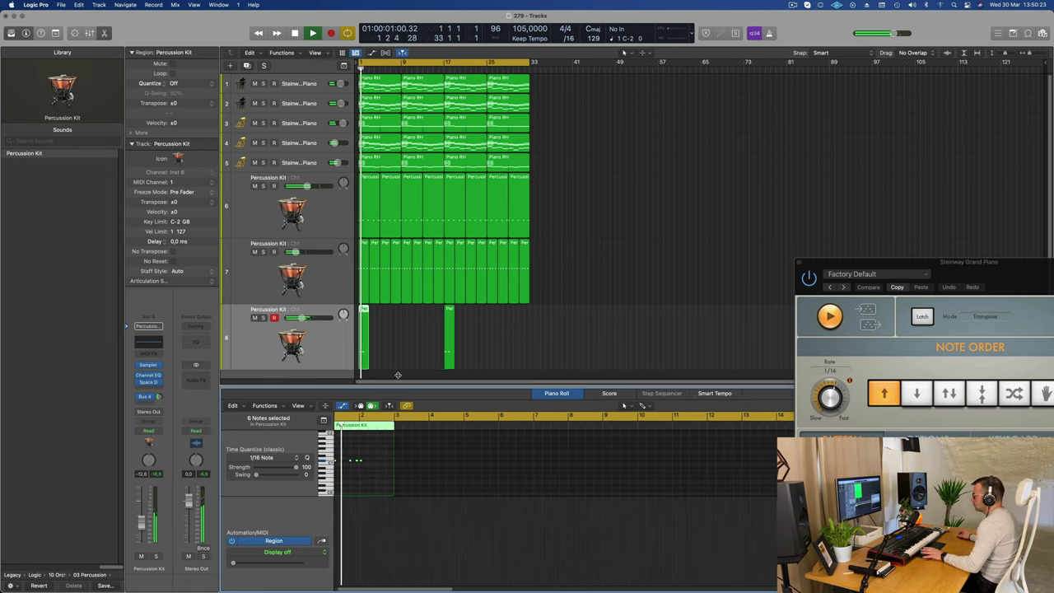
# Select only the first three notes of the bar 1 region in the Piano Roll.
pyautogui.click(247, 350)
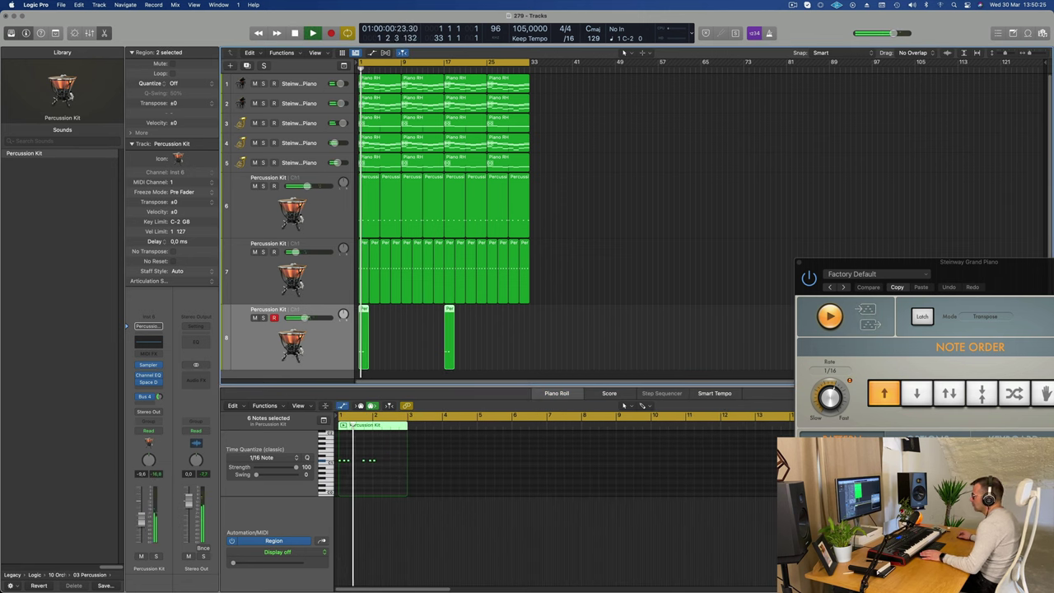
pyautogui.scroll(3, 381, 464)
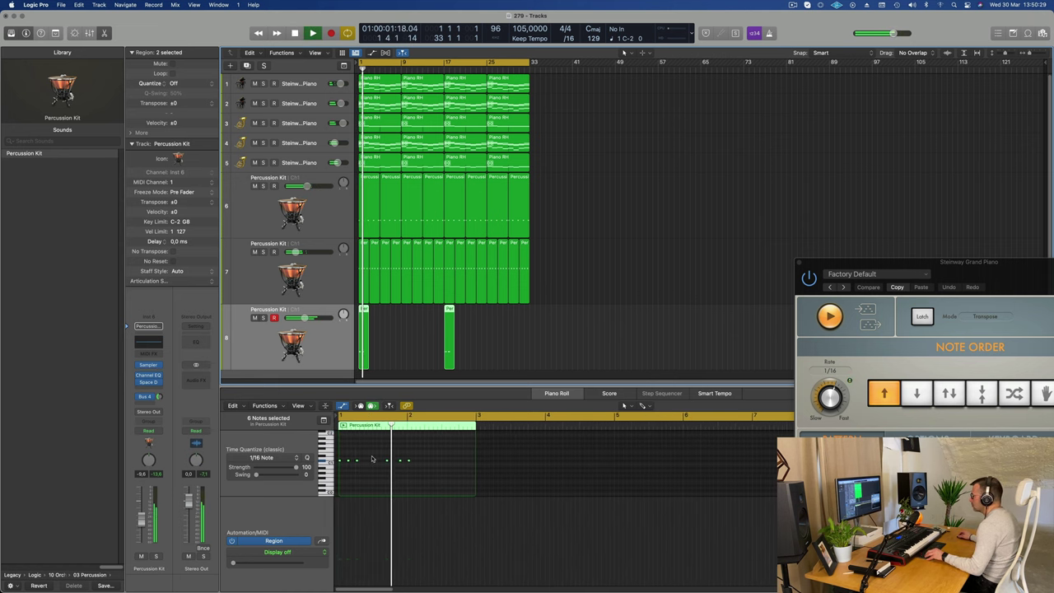
pyautogui.click(356, 463)
pyautogui.click(338, 466)
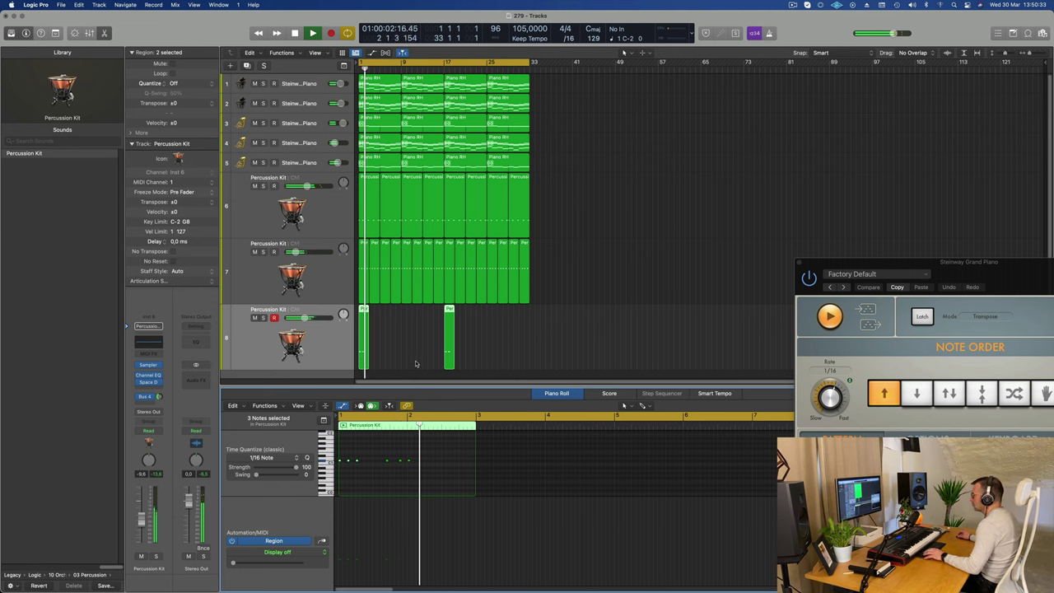
# Delete the leftover region at bar 17 on track 8 and restart playback from the beginning.
pyautogui.moveTo(476, 350); pyautogui.dragTo(431, 360)
pyautogui.press('Delete')
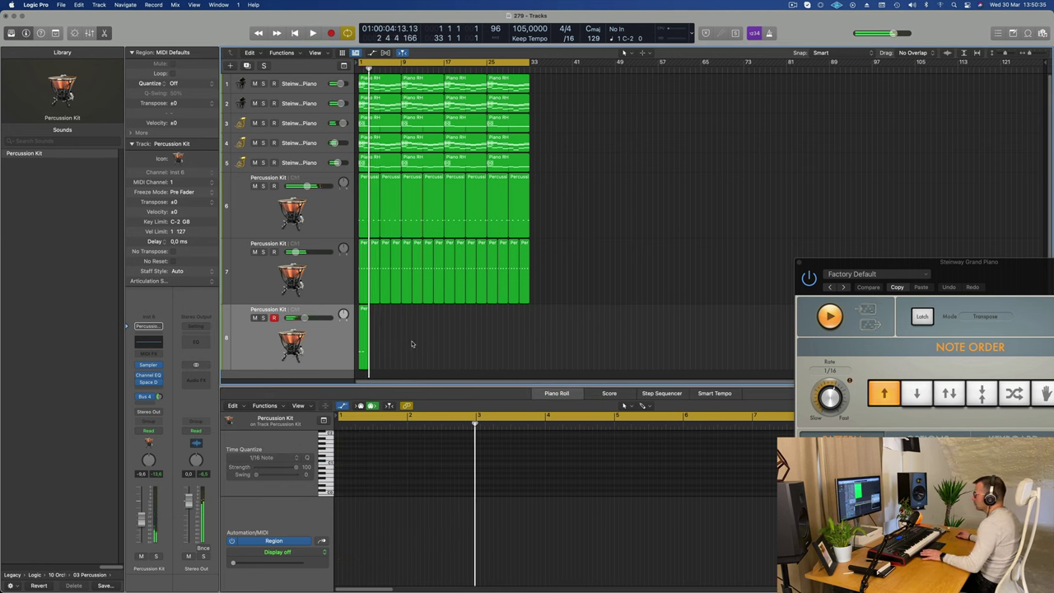
pyautogui.press('space')
# Repeat the bar 1 region on track 8 until the copies reach bar 33.
pyautogui.click(364, 350)
pyautogui.press('super+r')
pyautogui.press('super+r')
pyautogui.press('super+r')
pyautogui.press('super+r')
pyautogui.press('super+r')
pyautogui.press('super+r')
pyautogui.press('super+r')
pyautogui.press('super+r')
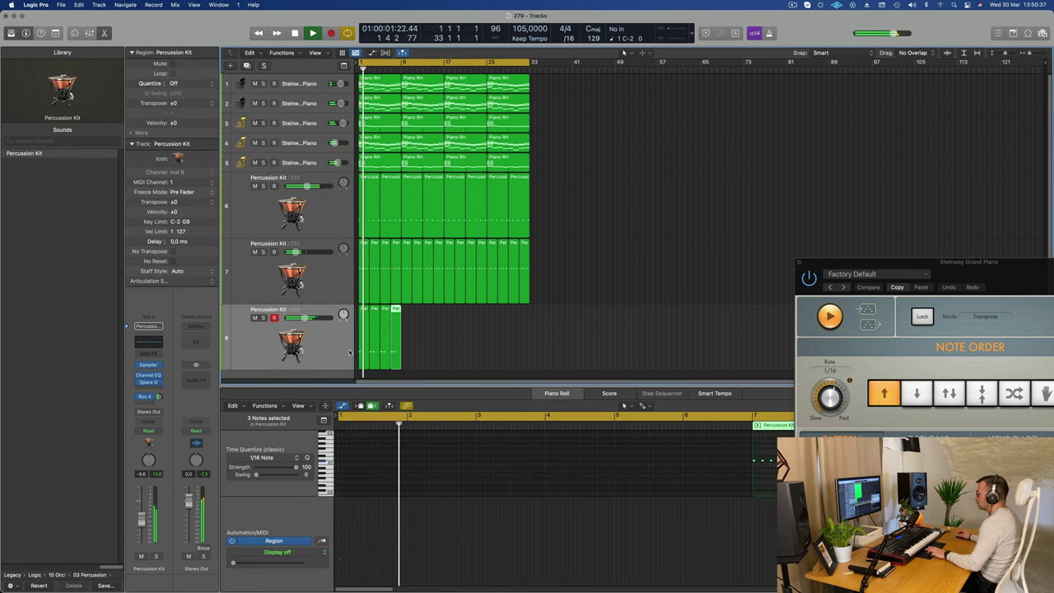
pyautogui.press('super+r')
pyautogui.press('super+r')
pyautogui.press('super+r')
pyautogui.press('super+r')
pyautogui.press('super+r')
pyautogui.press('super+r')
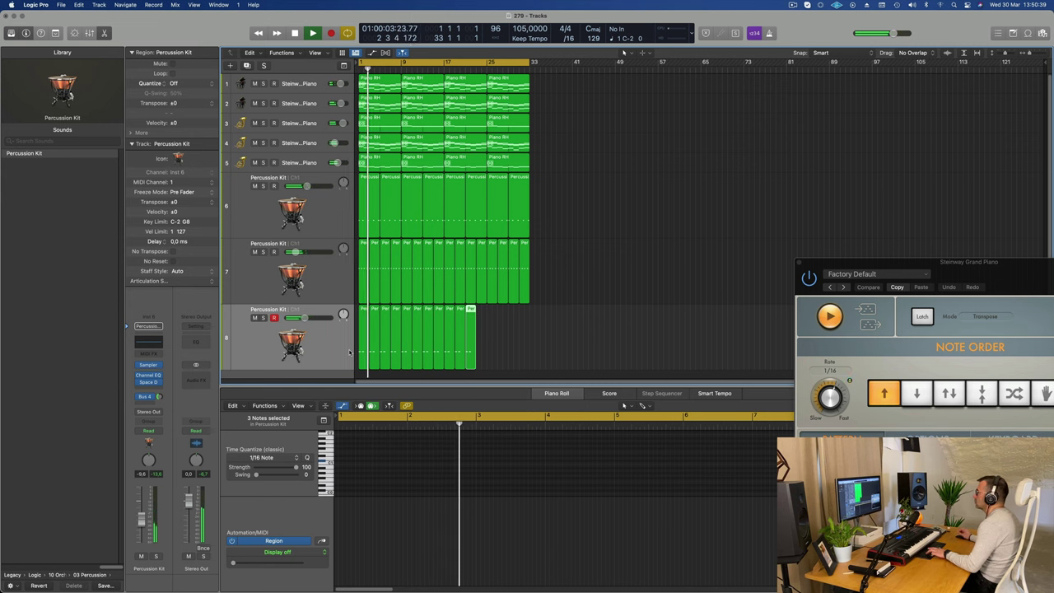
pyautogui.press('super+r')
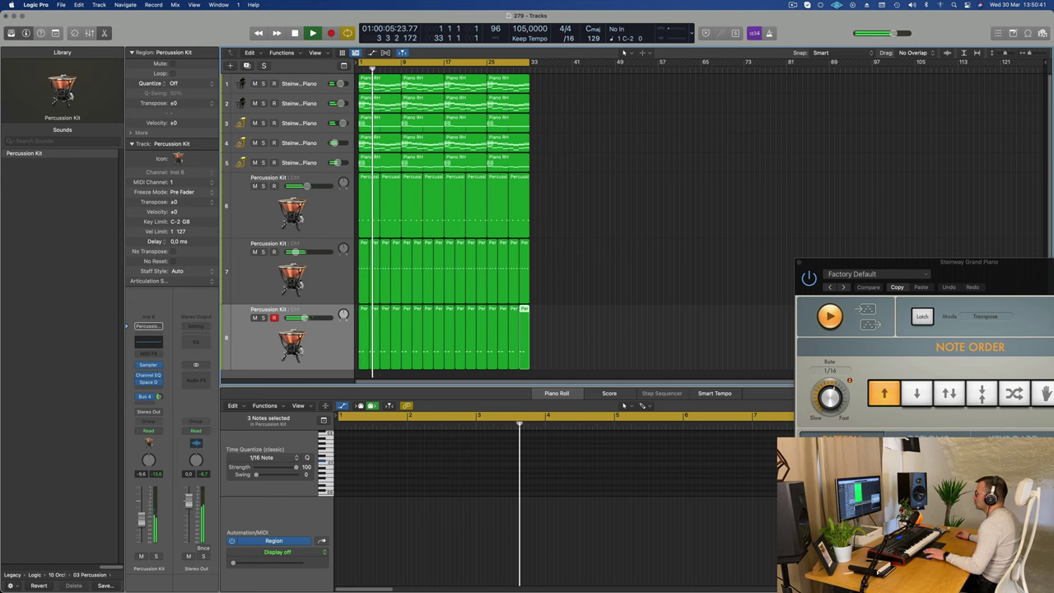
# Set the volume of percussion track 7 to -21.5 dB and adjust its Bus 4 send.
pyautogui.click(317, 288)
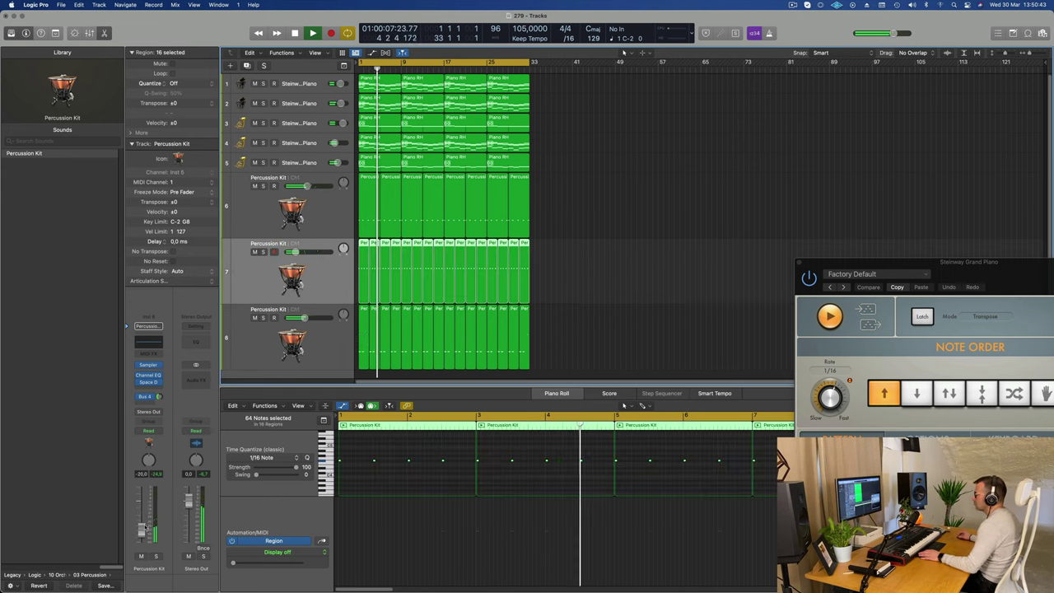
pyautogui.click(159, 397)
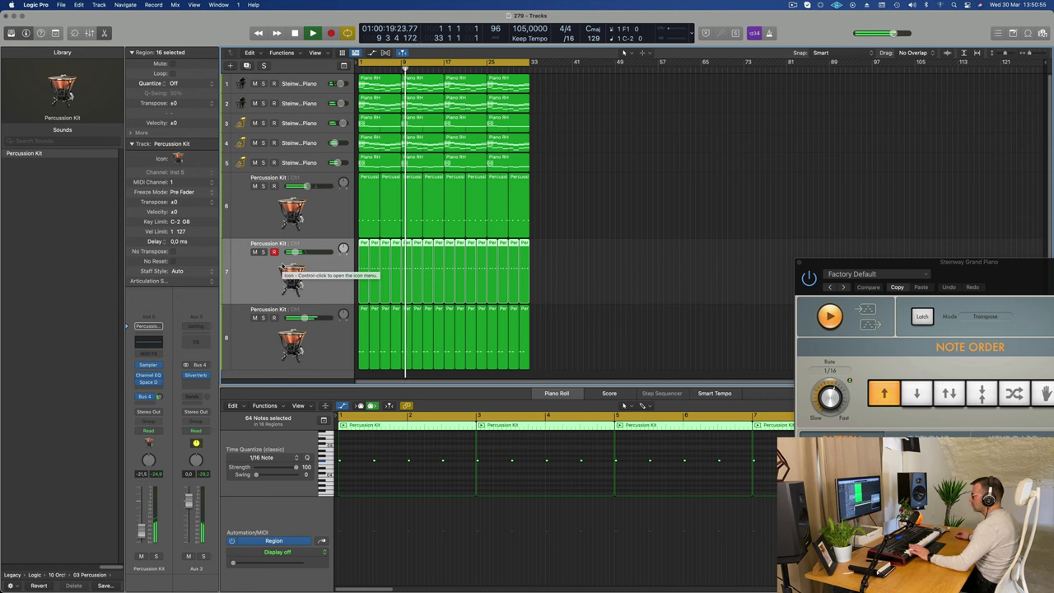
# Duplicate percussion track 6 and record a new part on the new track from about bar 20 to bar 29.
pyautogui.click(321, 215)
pyautogui.press('super+d')
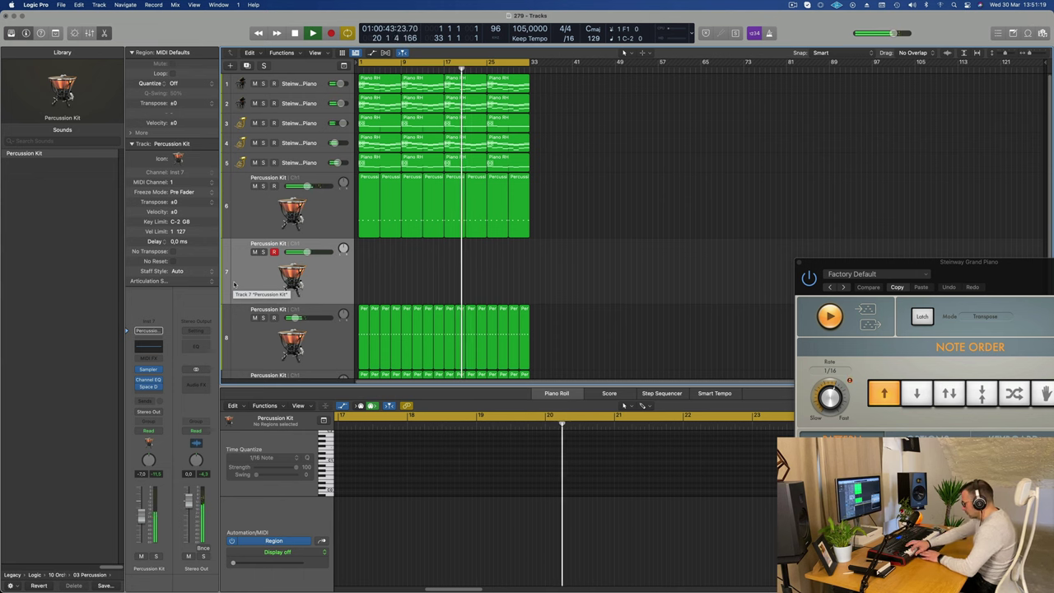
pyautogui.press('r')
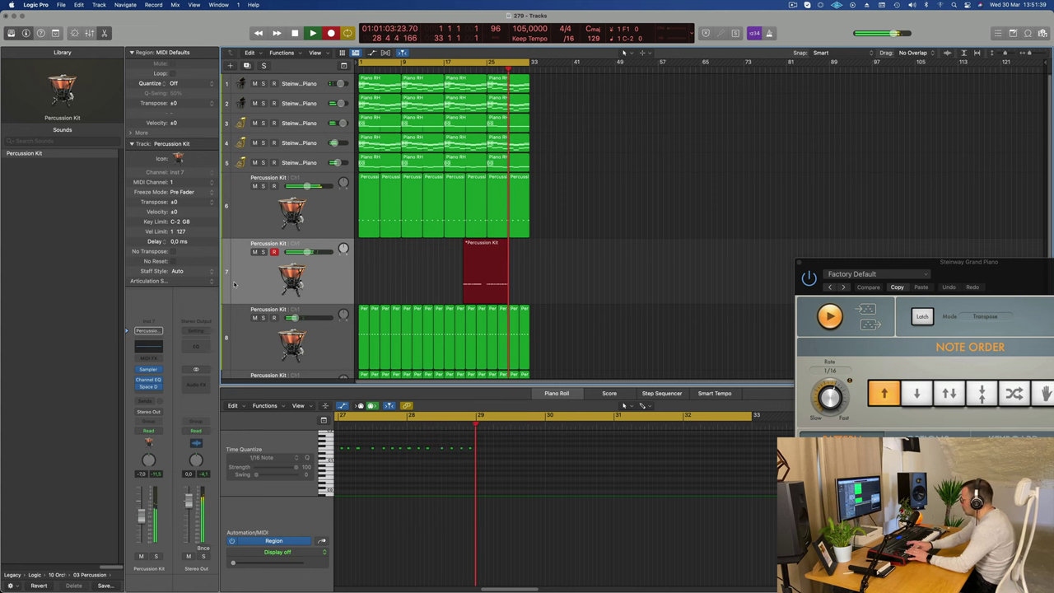
pyautogui.press('space')
pyautogui.press('space')
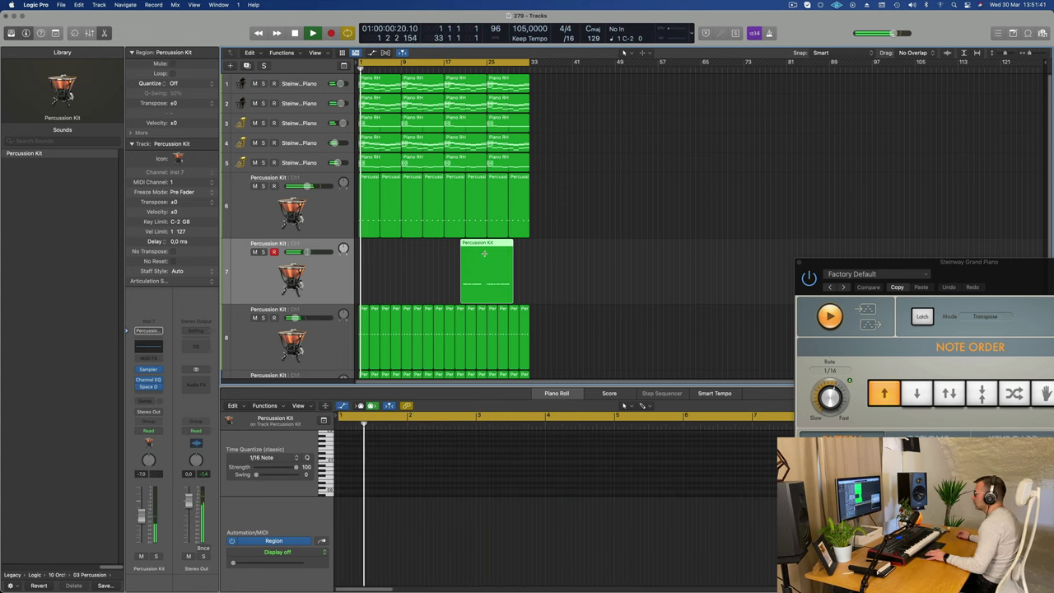
# Split the newly recorded region at bar 25 with crossing notes split, and delete the part before it.
pyautogui.click(487, 247)
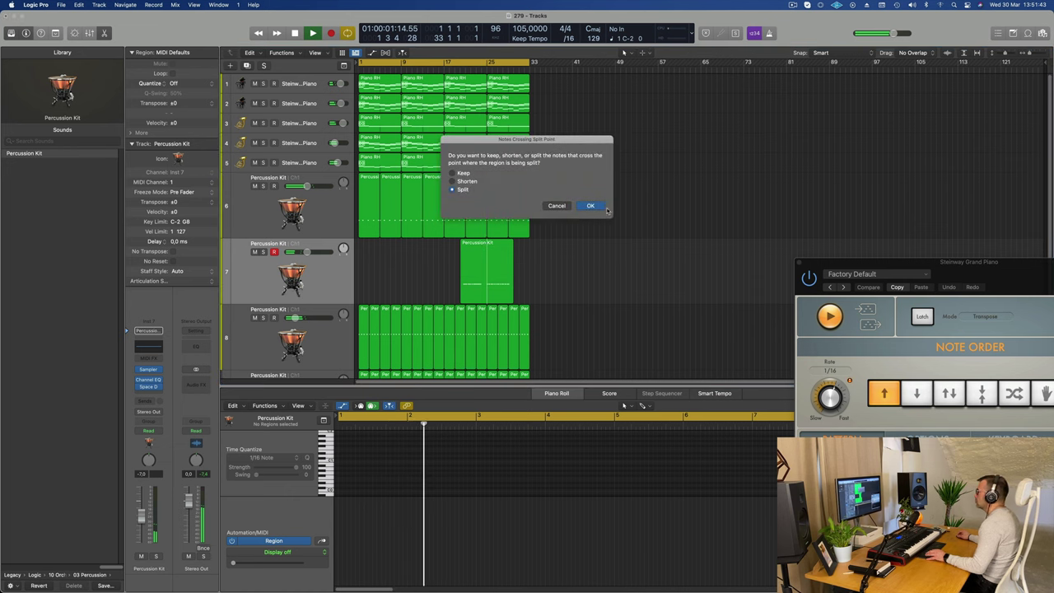
pyautogui.press('Return')
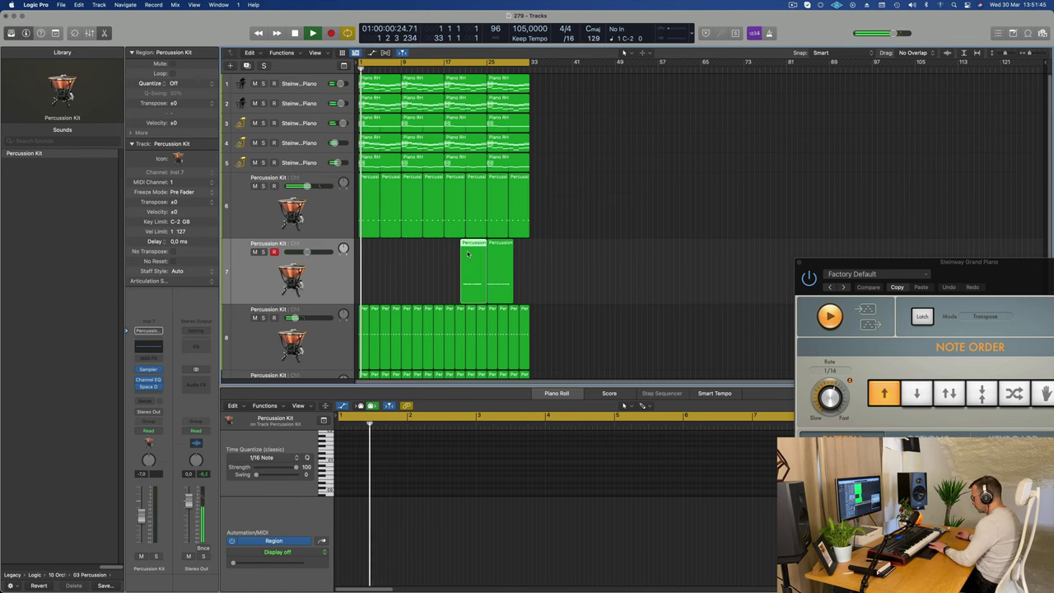
pyautogui.press('Delete')
# Move the remaining track 7 region to bar 1 and cut off its end after four bars.
pyautogui.moveTo(498, 251); pyautogui.dragTo(371, 248)
pyautogui.press('space')
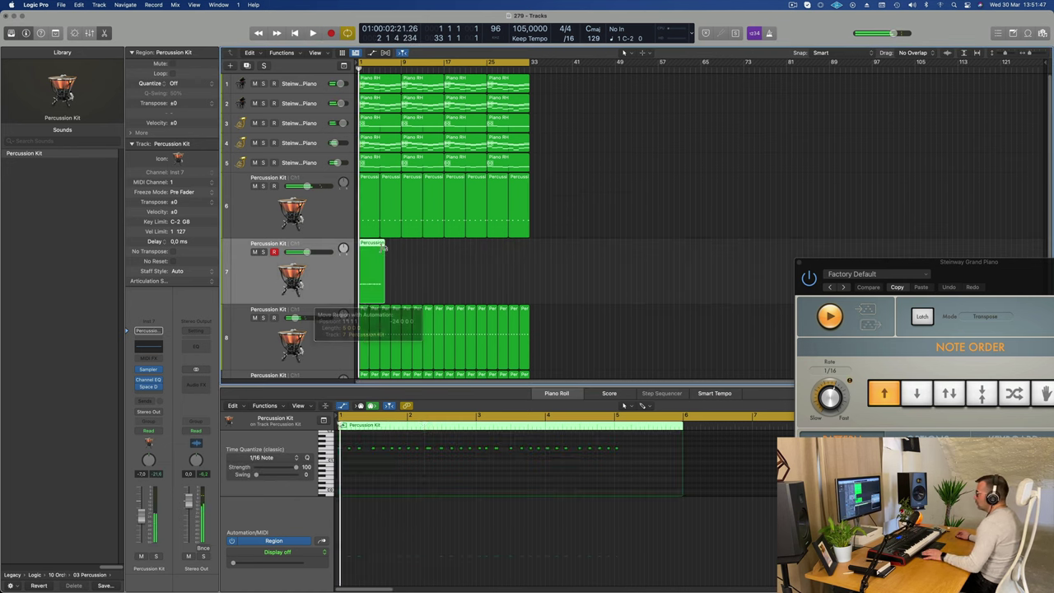
pyautogui.press('space')
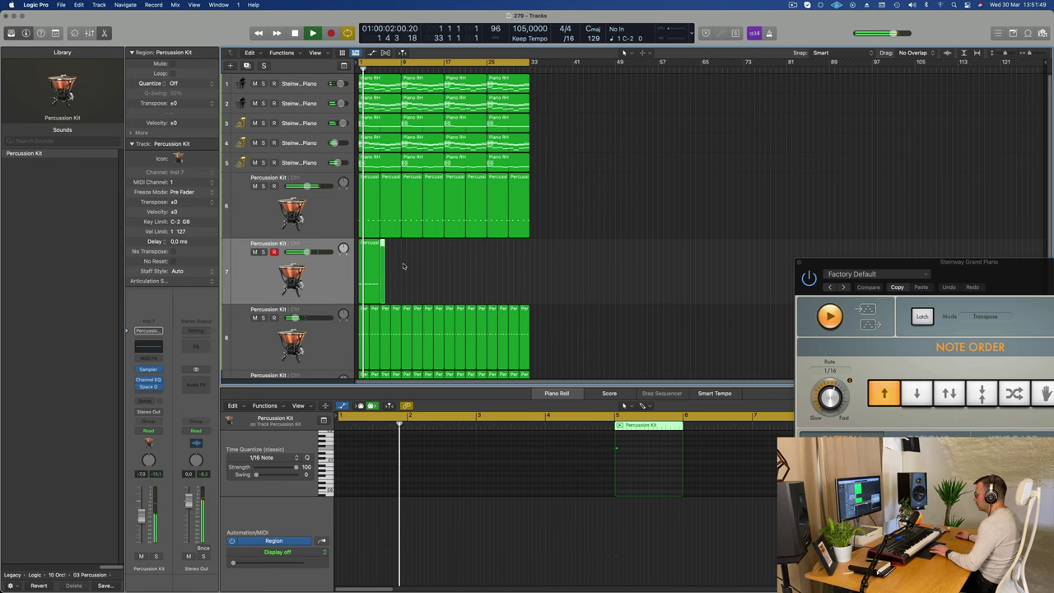
pyautogui.click(367, 272)
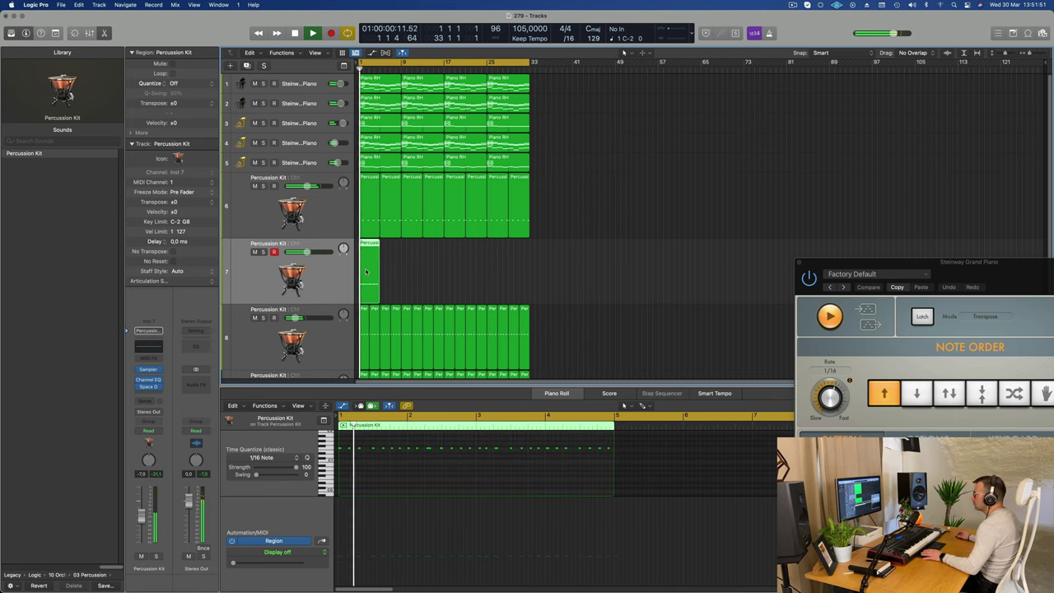
# Select all notes of the four-bar region in the Piano Roll and play it back from the beginning.
pyautogui.click(393, 470)
pyautogui.press('space')
pyautogui.press('space')
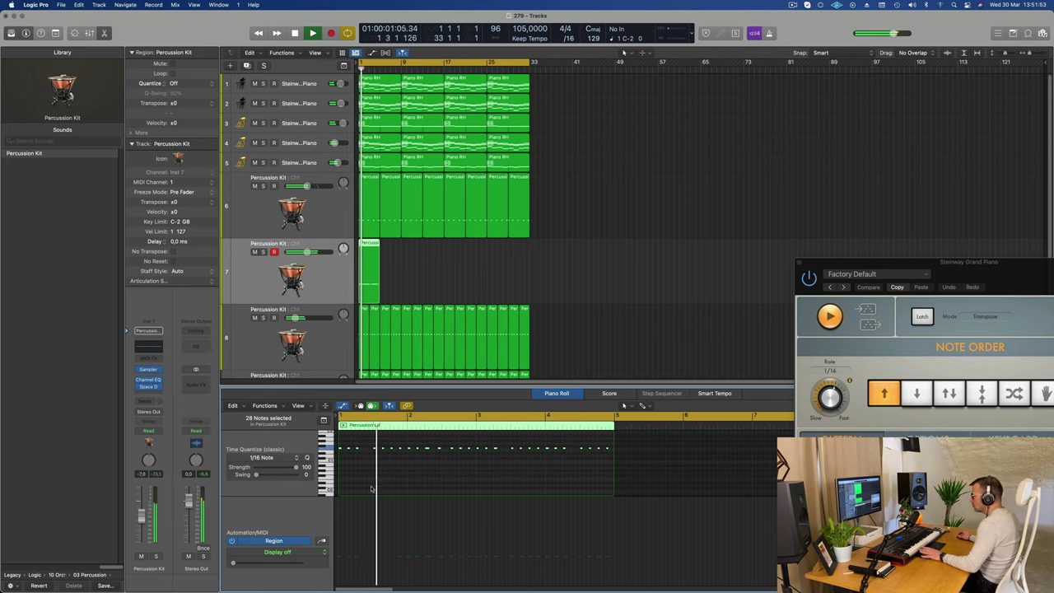
pyautogui.scroll(3, 370, 479)
pyautogui.scroll(-10, 388, 476)
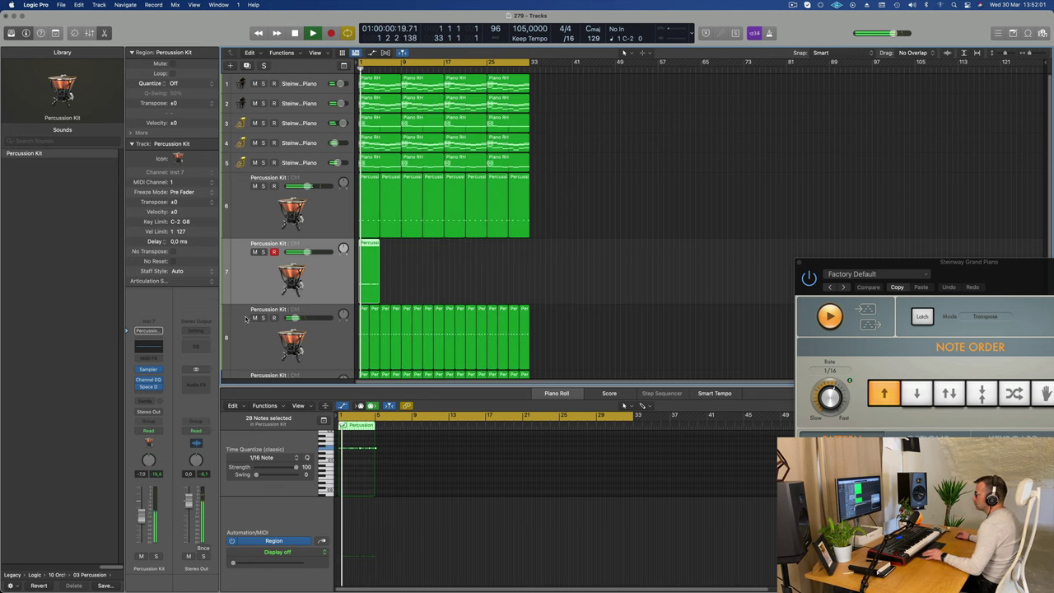
# Bypass the Channel EQ and Space Designer effects on percussion track 7 and raise its volume to -4.7 dB.
pyautogui.click(140, 386)
pyautogui.click(139, 399)
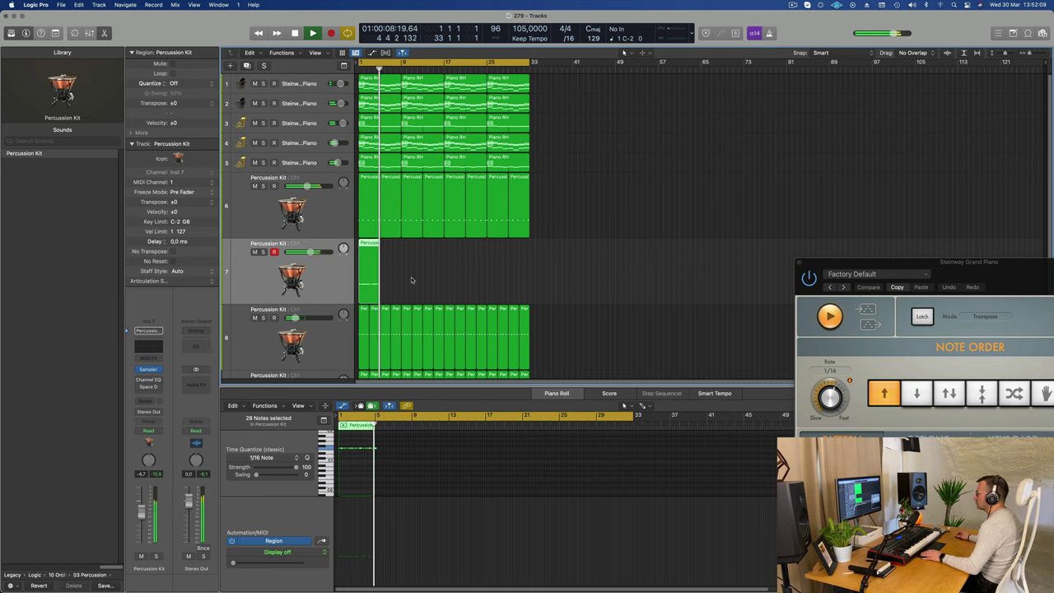
pyautogui.press('space')
# Examine the note pattern in track 7's four-bar region against the neighbouring tracks during playback.
pyautogui.press('super+Right')
pyautogui.press('super+Right')
pyautogui.press('super+Right')
pyautogui.press('super+Right')
pyautogui.press('super+Right')
pyautogui.press('super+Right')
pyautogui.press('super+Right')
pyautogui.press('super+Right')
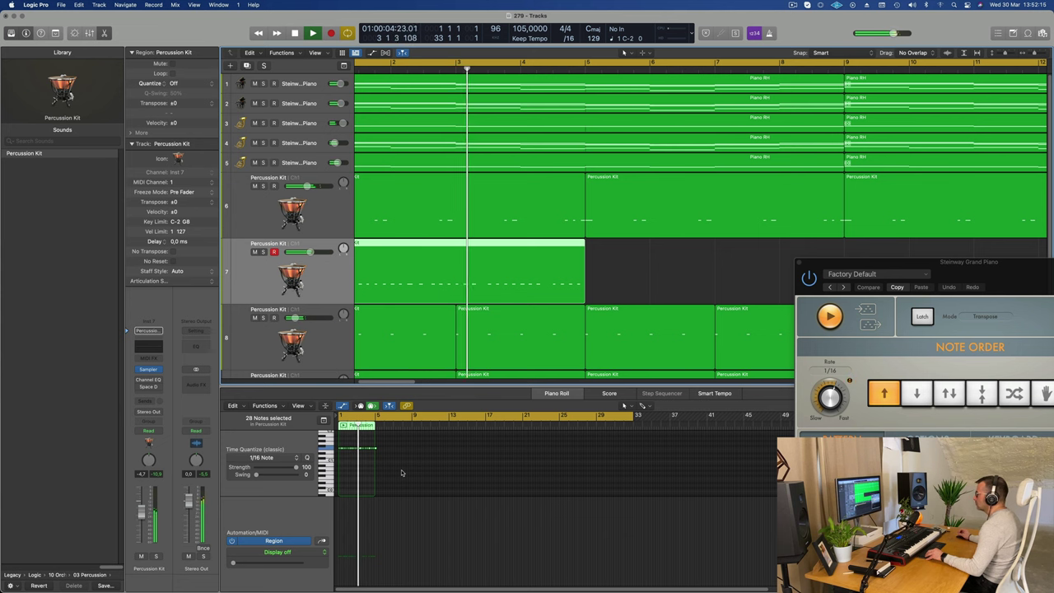
pyautogui.scroll(-2, 401, 471)
pyautogui.scroll(-1, 402, 471)
pyautogui.scroll(-5, 496, 290)
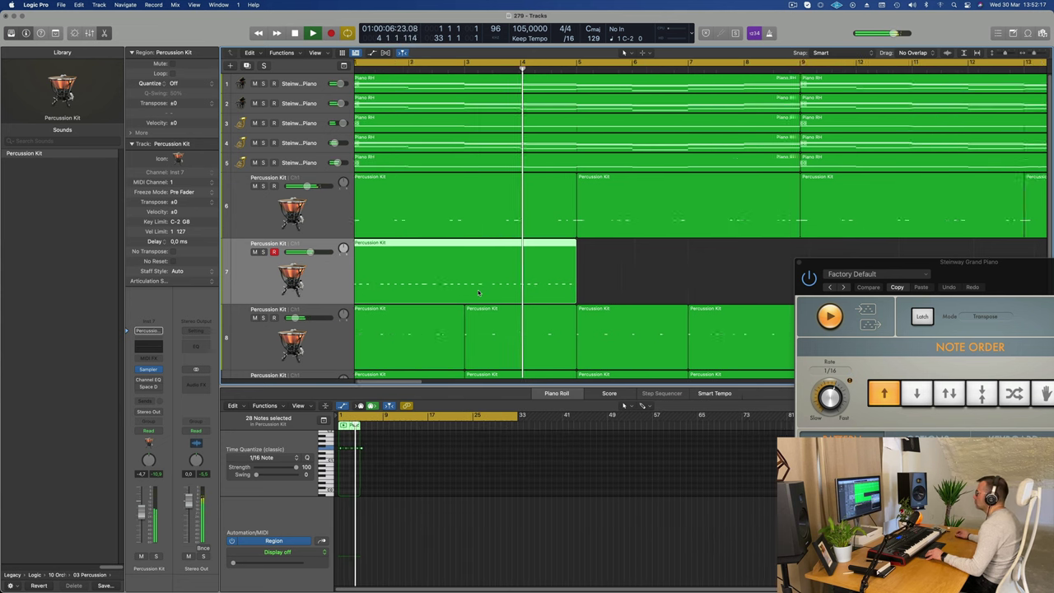
pyautogui.scroll(-4, 543, 278)
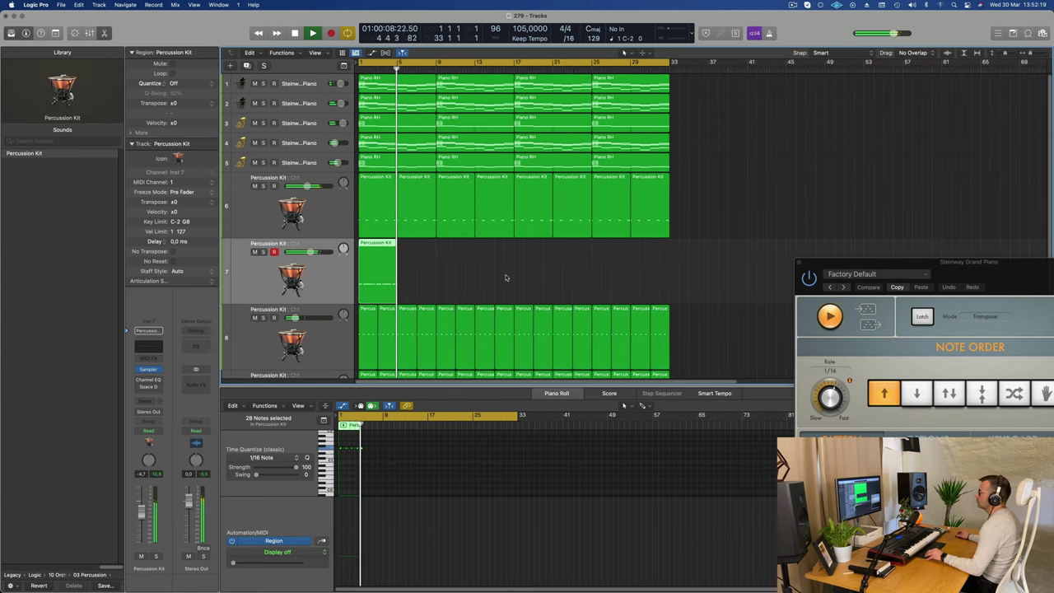
# Repeat track 7's four-bar region seven times so it fills the song up to bar 33, and replay it from the beginning.
pyautogui.press('super+r')
pyautogui.press('super+r')
pyautogui.press('super+r')
pyautogui.press('super+r')
pyautogui.press('super+r')
pyautogui.press('super+r')
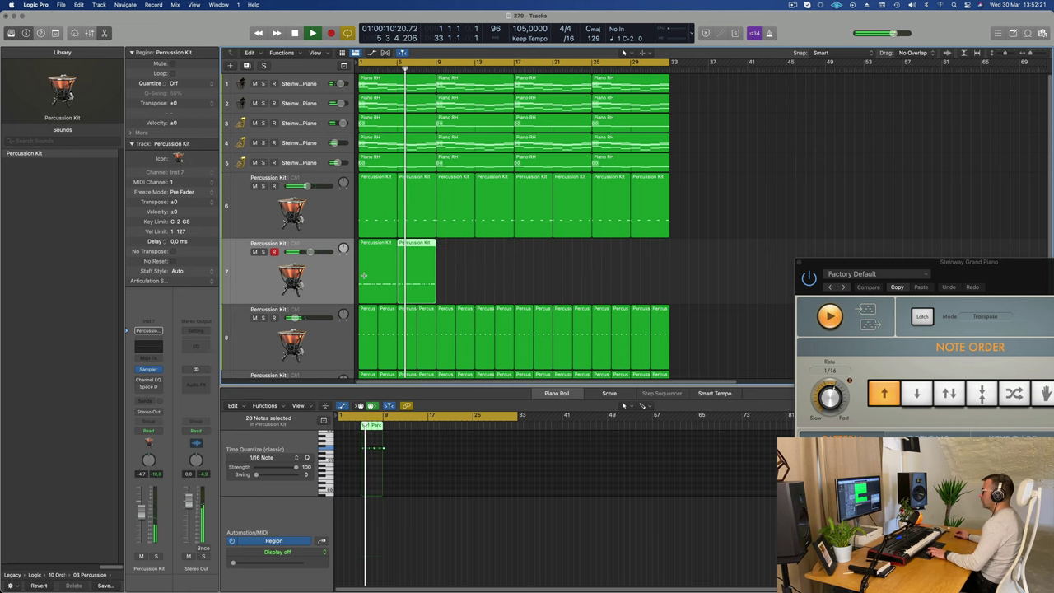
pyautogui.press('super+r')
pyautogui.press('space')
pyautogui.press('space')
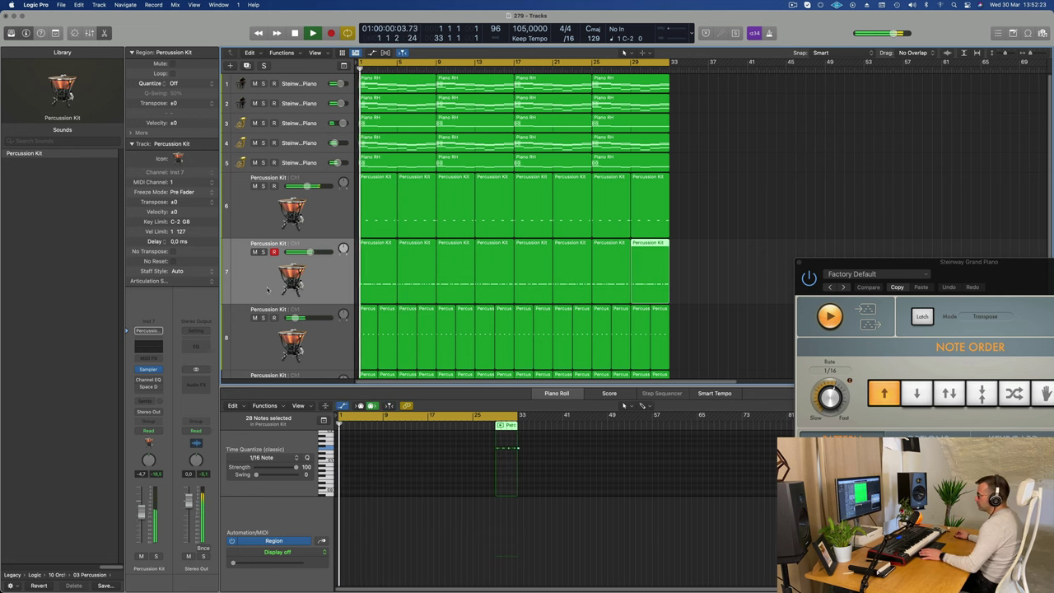
# Lower track 7's volume to about -8 dB during playback and save the project.
pyautogui.moveTo(311, 252); pyautogui.dragTo(308, 252)
pyautogui.press('space')
pyautogui.press('space')
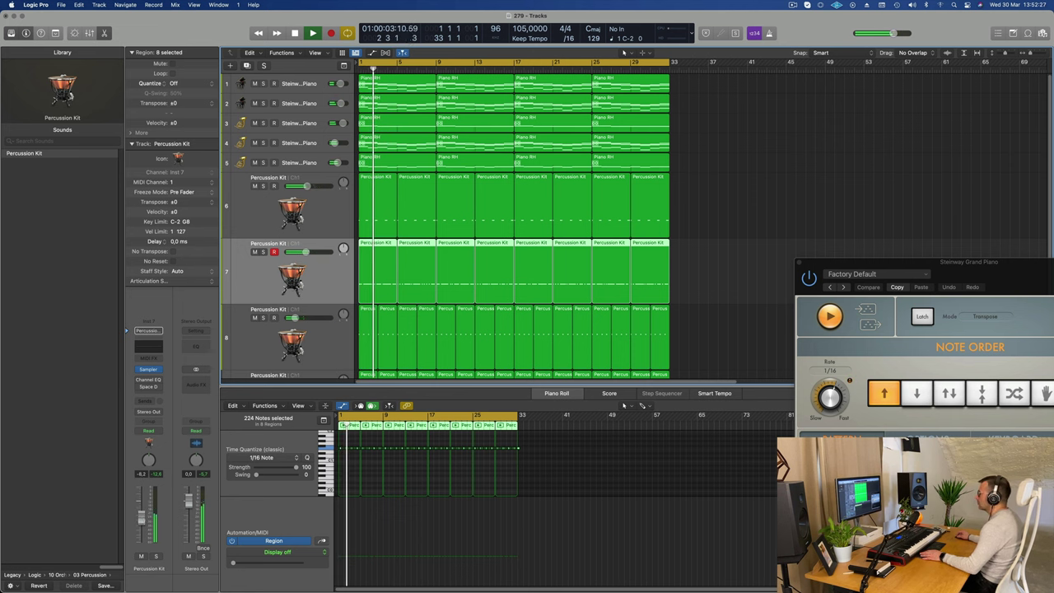
pyautogui.press('super+s')
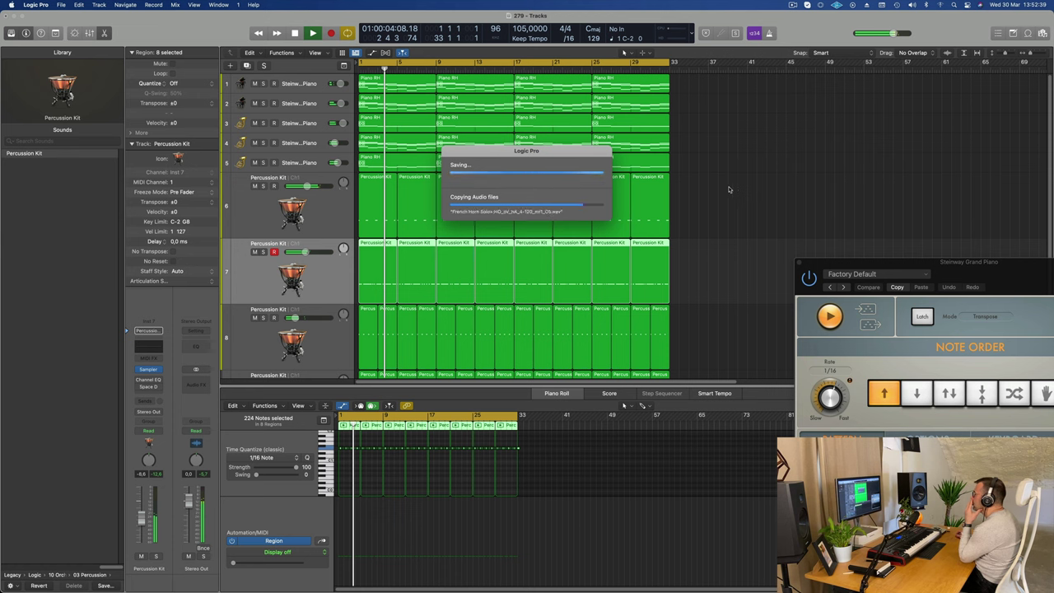
pyautogui.click(791, 5)
pyautogui.click(766, 16)
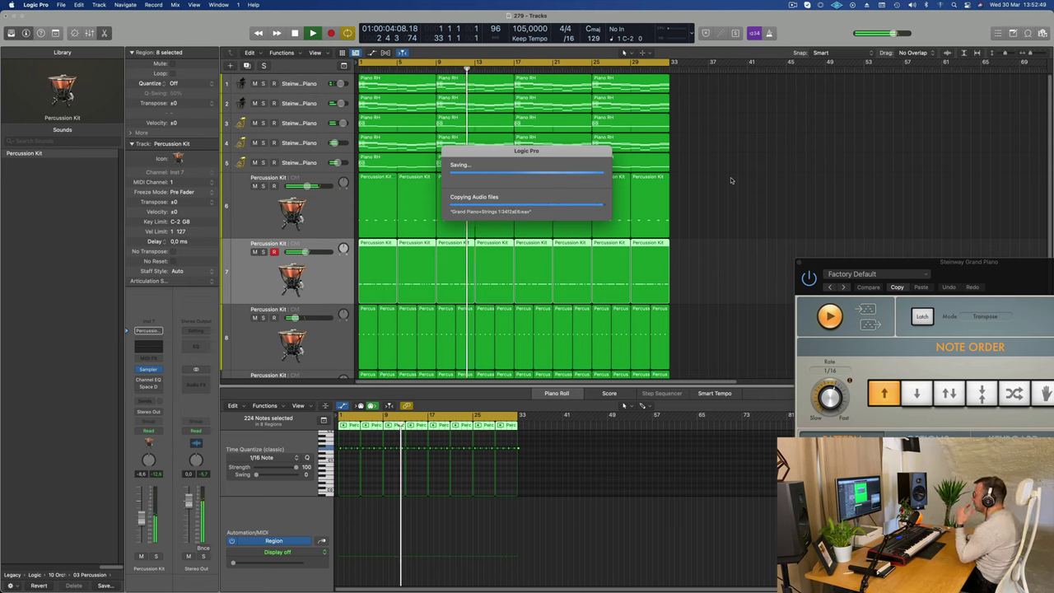
# Close the Piano Roll and replay the arrangement from the beginning with all nine tracks in view.
pyautogui.press('p')
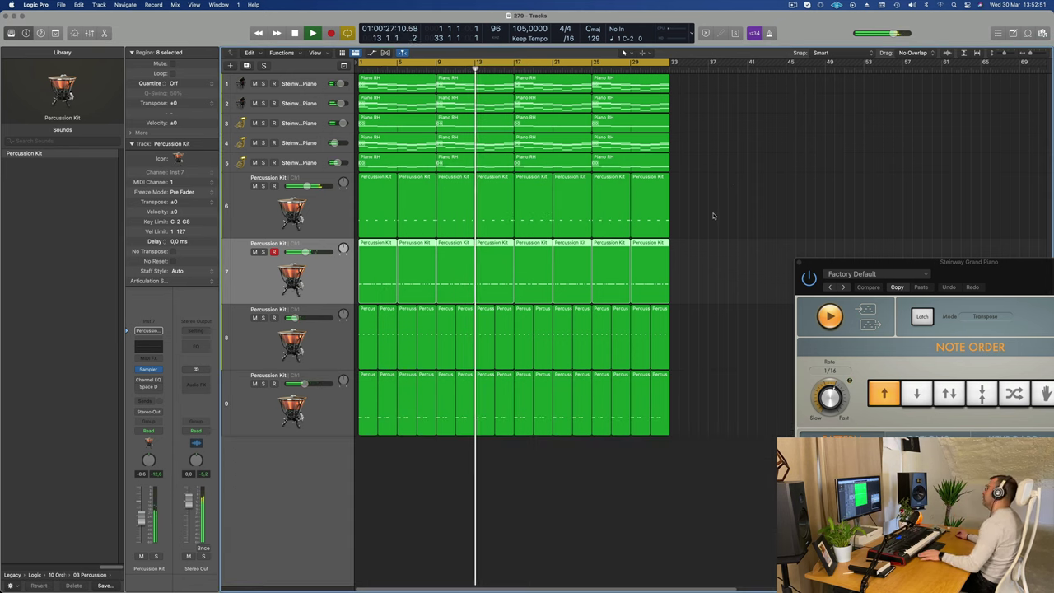
pyautogui.press('Return')
pyautogui.scroll(-3, 284, 471)
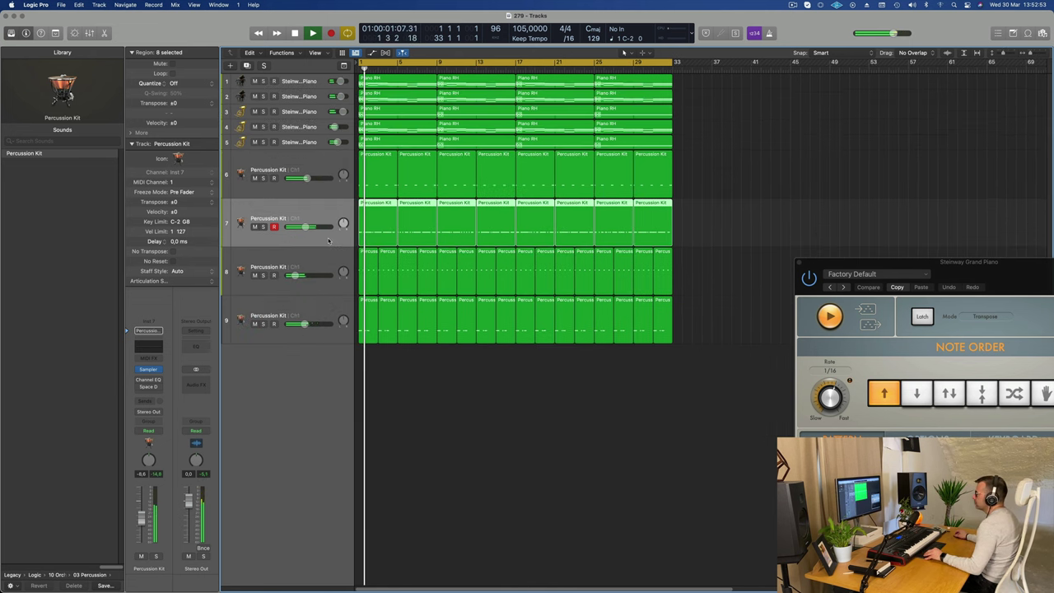
# Select track 5 and solo it briefly to check its sound from the beginning of the song.
pyautogui.click(284, 141)
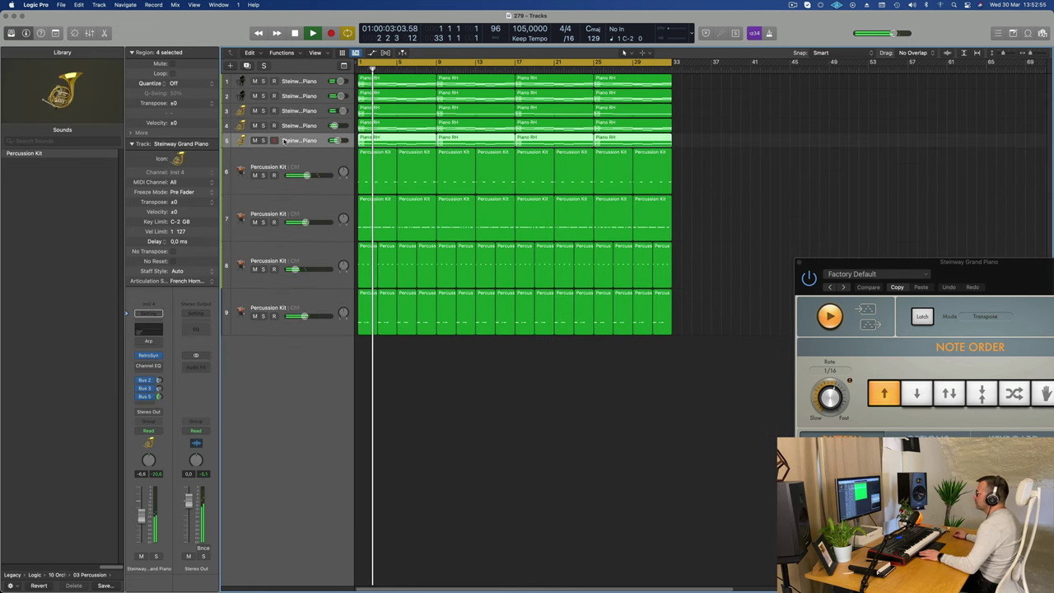
pyautogui.press('Return')
pyautogui.click(264, 141)
pyautogui.click(264, 141)
pyautogui.press('Return')
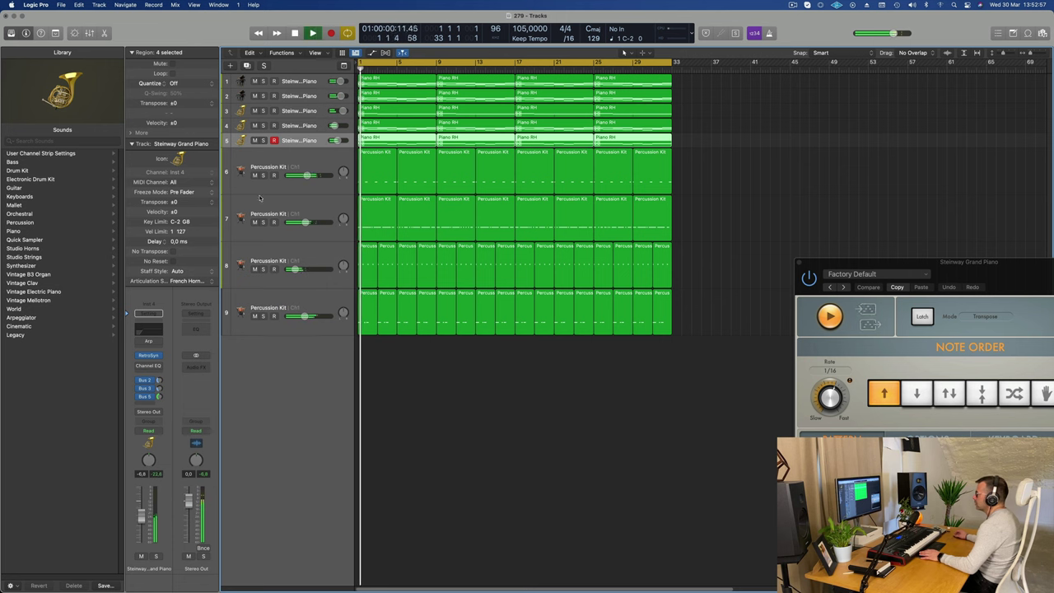
pyautogui.press('Return')
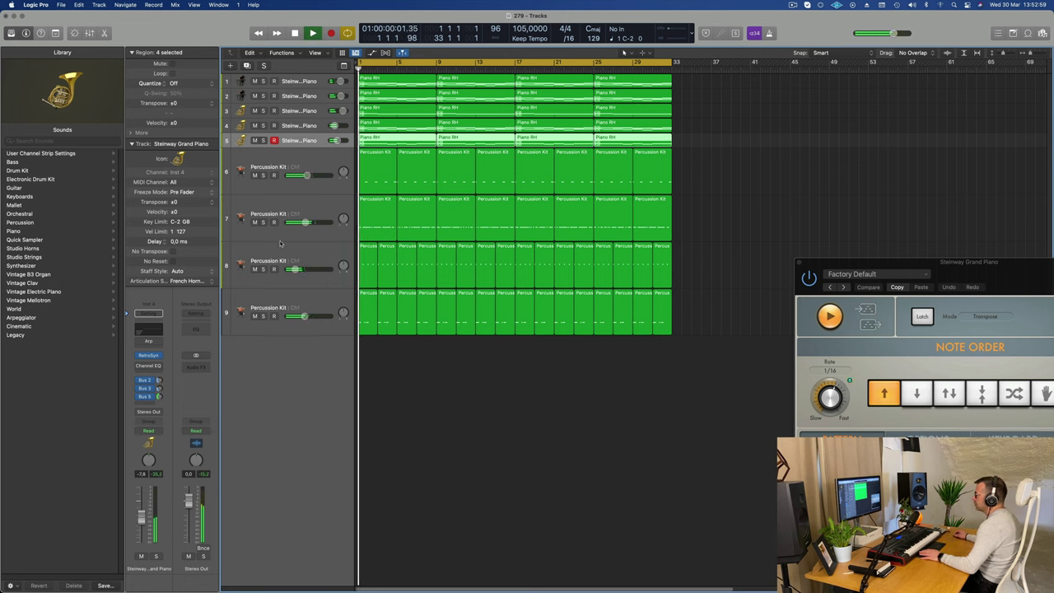
# Enable the high-cut band in track 4's Channel EQ at 24 dB/Oct and lower its cutoff to about 800 Hz.
pyautogui.press('Up')
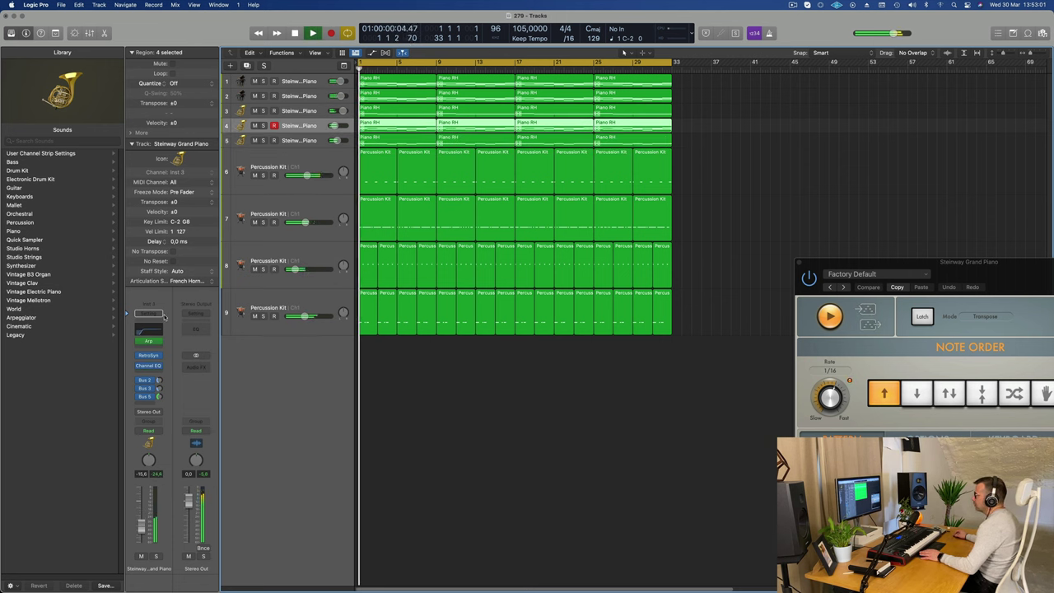
pyautogui.click(149, 329)
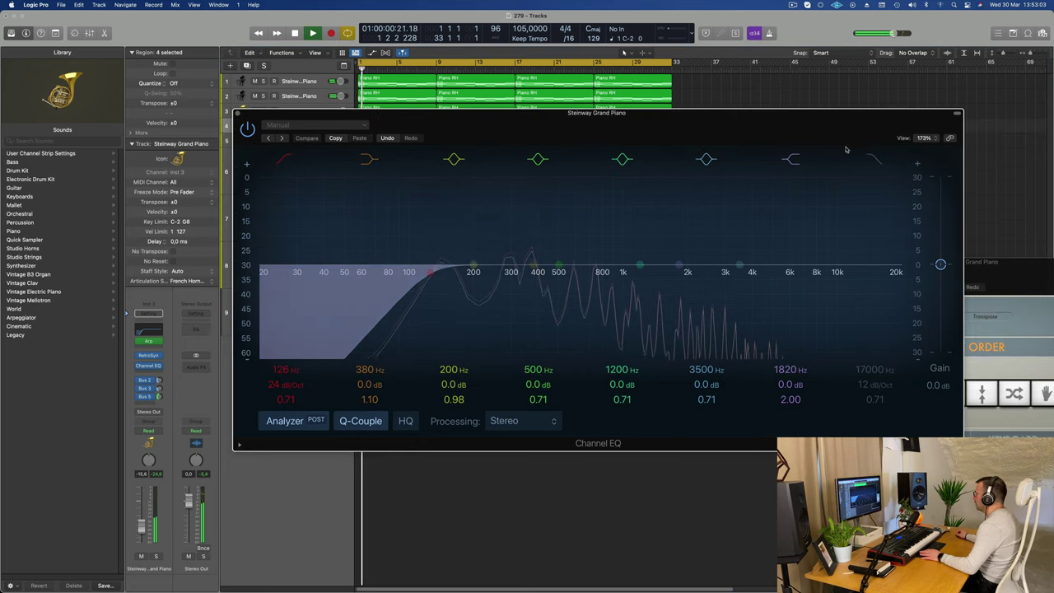
pyautogui.click(874, 159)
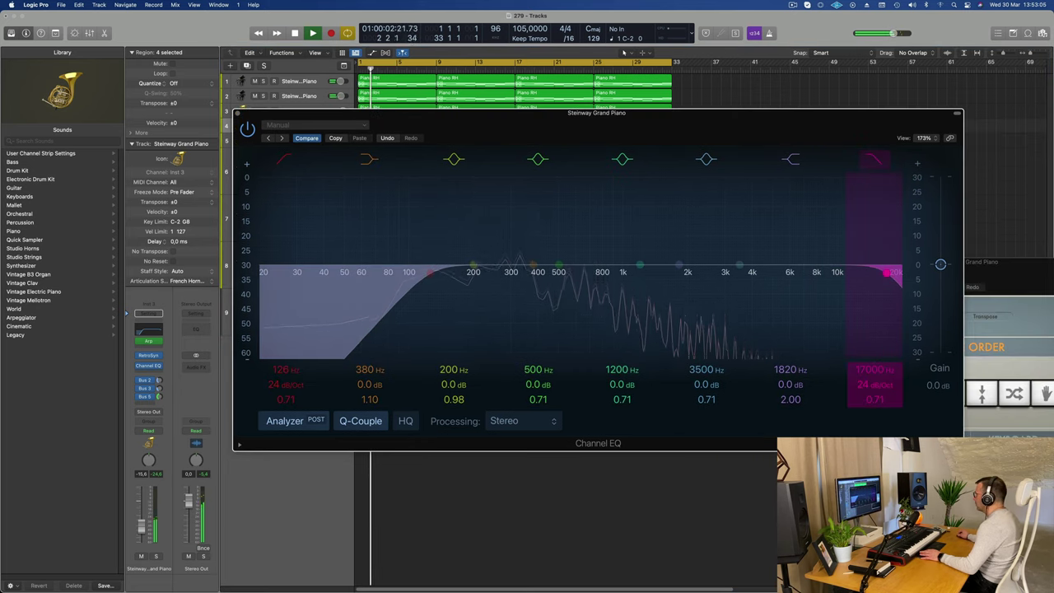
pyautogui.moveTo(862, 384)
pyautogui.mouseDown()
pyautogui.moveTo(874, 363)
pyautogui.moveTo(875, 446)
pyautogui.mouseUp()
pyautogui.moveTo(717, 149); pyautogui.dragTo(846, 298)
pyautogui.press('Return')
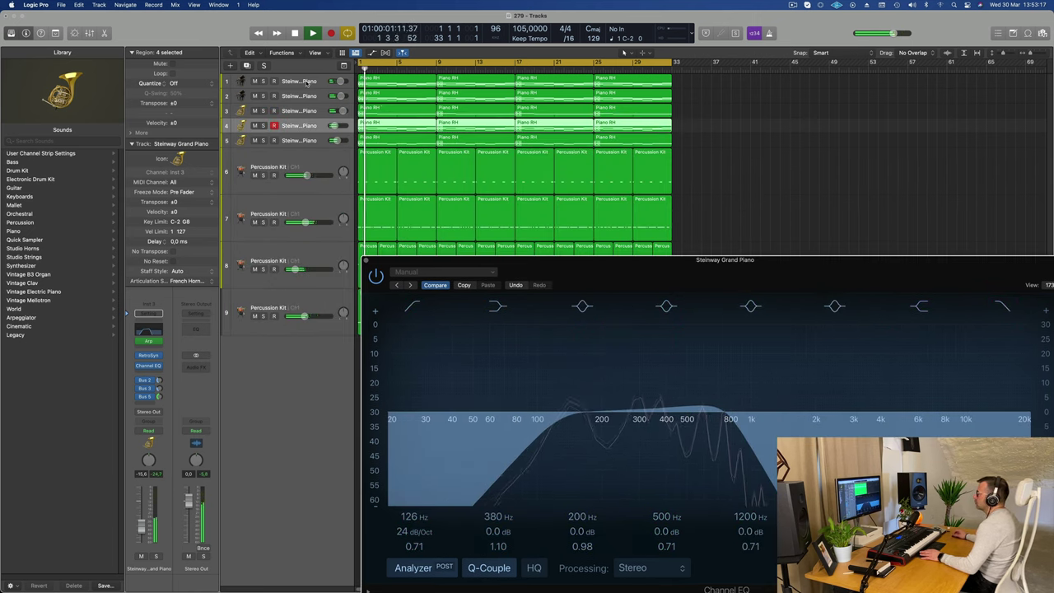
# Lower track 4's volume to -17.2 dB while replaying from the beginning.
pyautogui.press('Return')
pyautogui.click(145, 527)
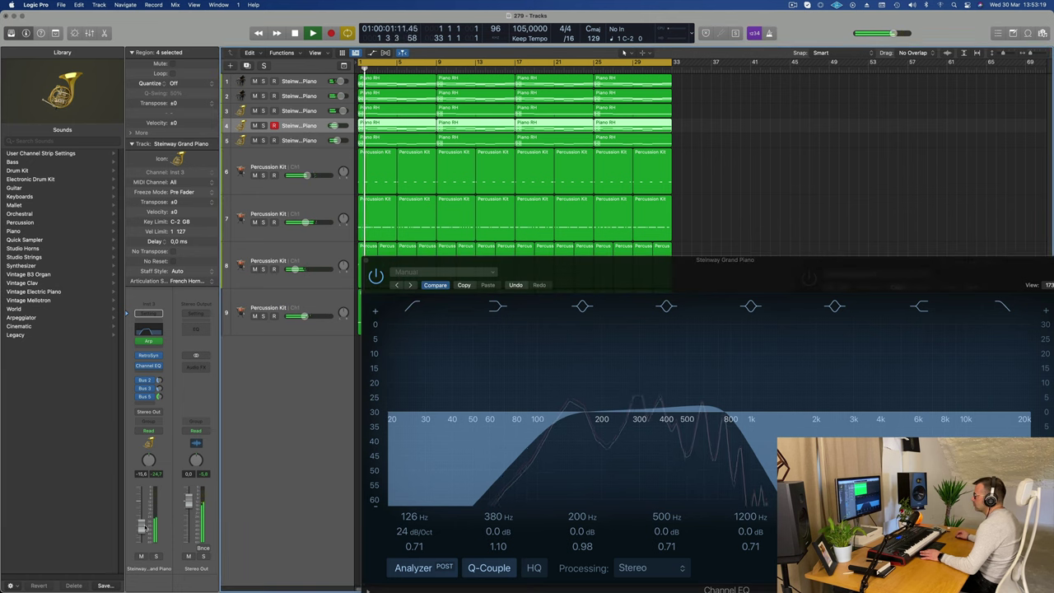
pyautogui.moveTo(144, 527); pyautogui.dragTo(142, 518)
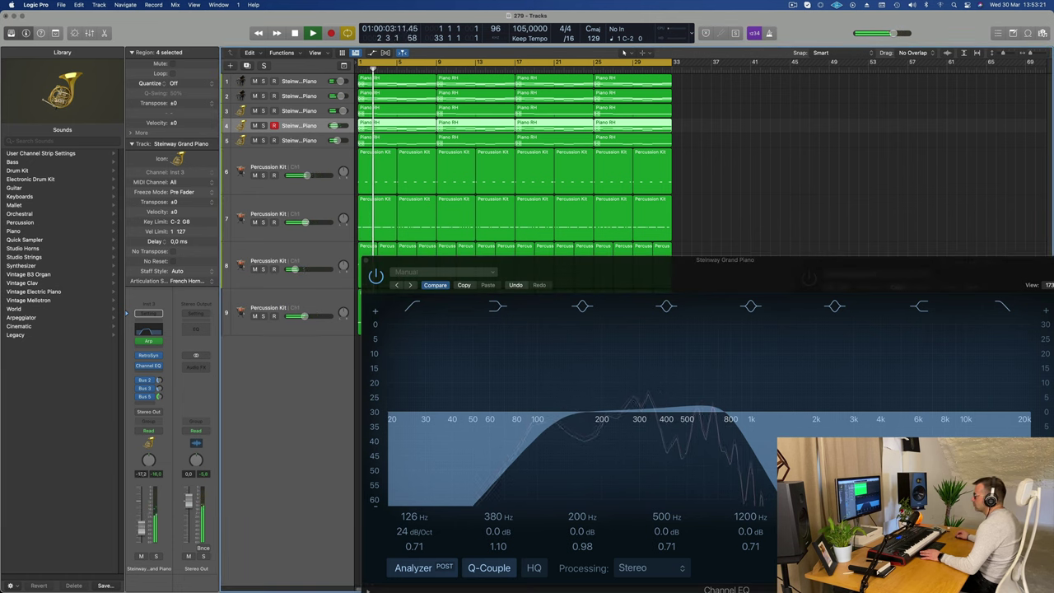
pyautogui.press('Return')
# Select track 3 with the French Horn Solo and close track 4's Channel EQ window.
pyautogui.press('Up')
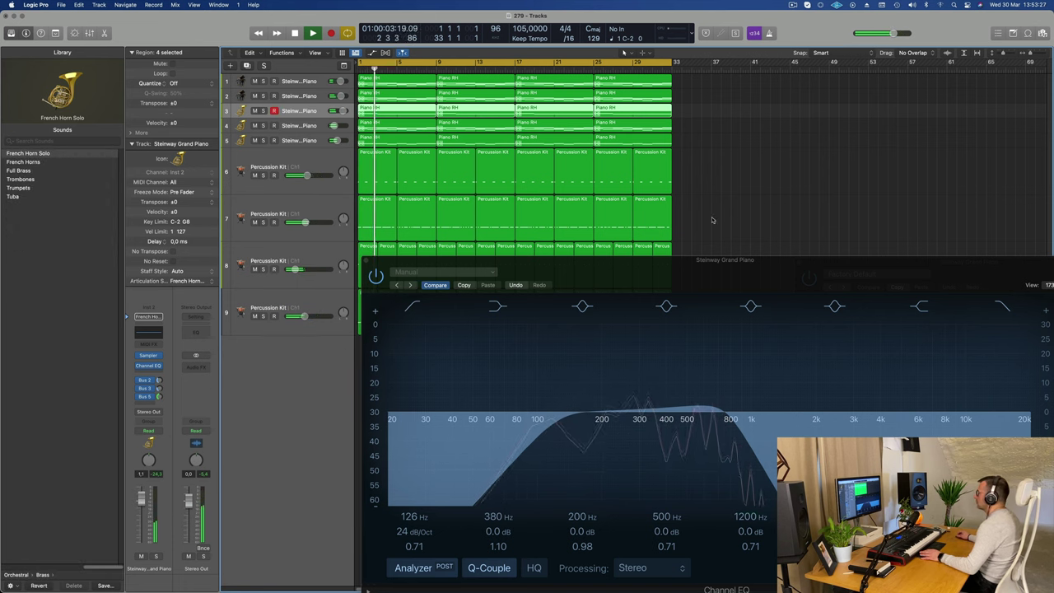
pyautogui.moveTo(753, 263); pyautogui.dragTo(345, 232)
pyautogui.moveTo(92, 232); pyautogui.dragTo(564, 309)
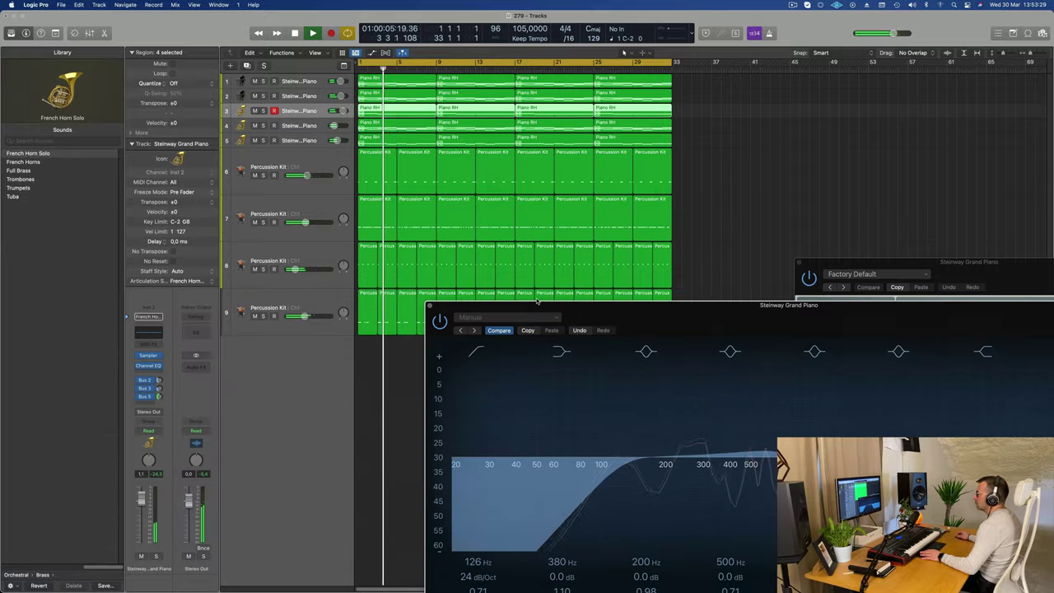
pyautogui.click(429, 305)
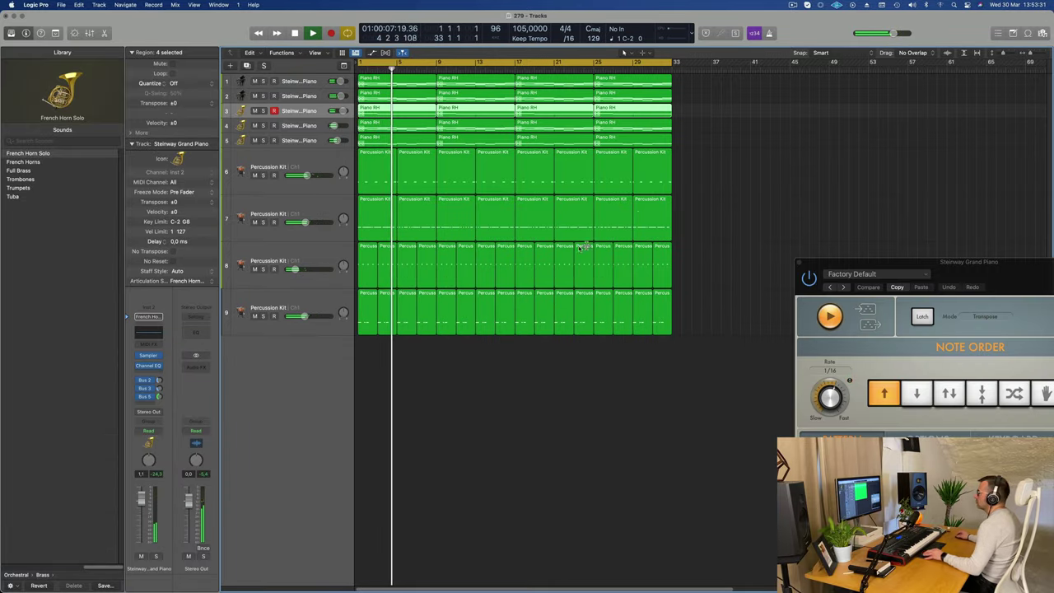
pyautogui.scroll(-5, 544, 248)
pyautogui.scroll(8, 559, 247)
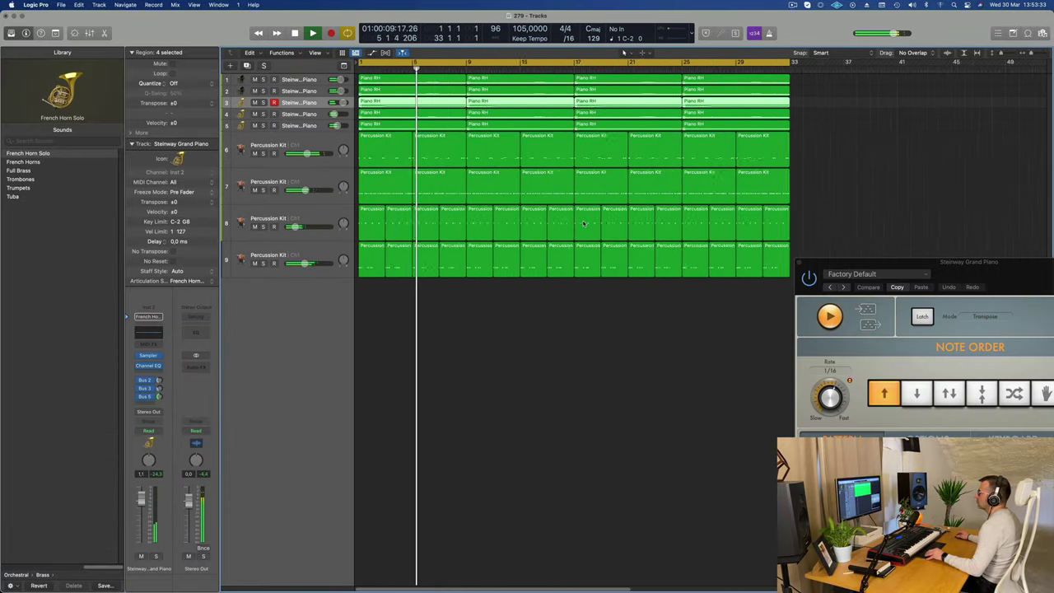
pyautogui.scroll(-5, 583, 227)
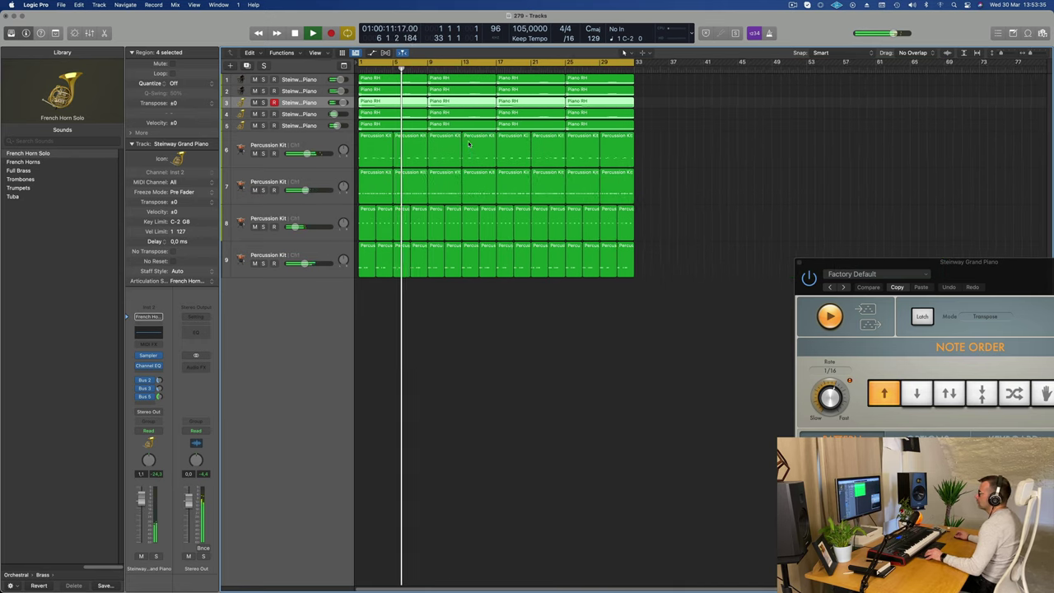
# Identify track 2 by soloing it briefly, raise its volume to 0.6 dB and deselect its regions.
pyautogui.click(307, 91)
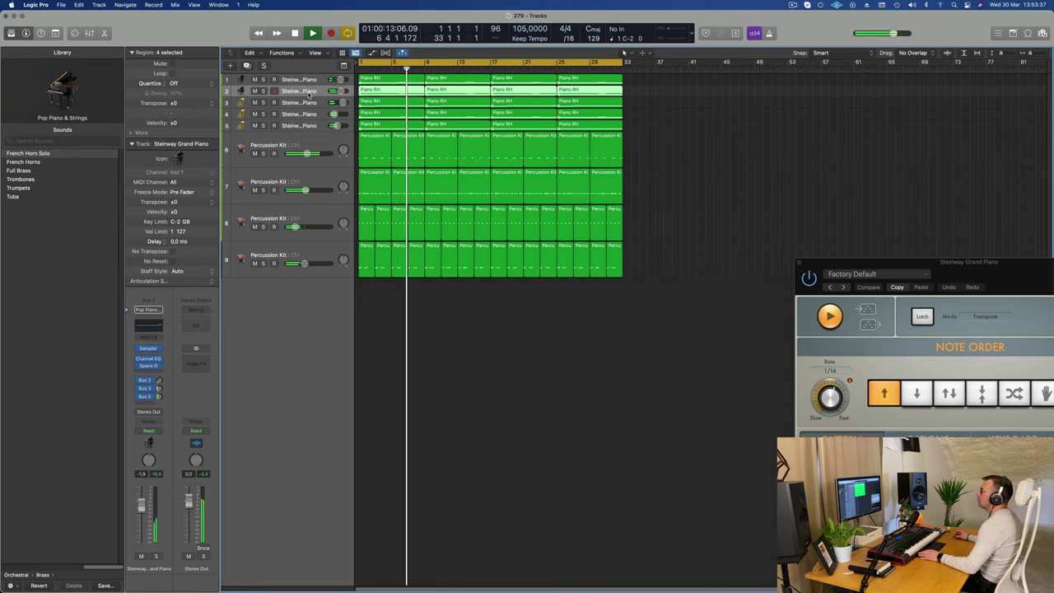
pyautogui.click(263, 90)
pyautogui.click(265, 91)
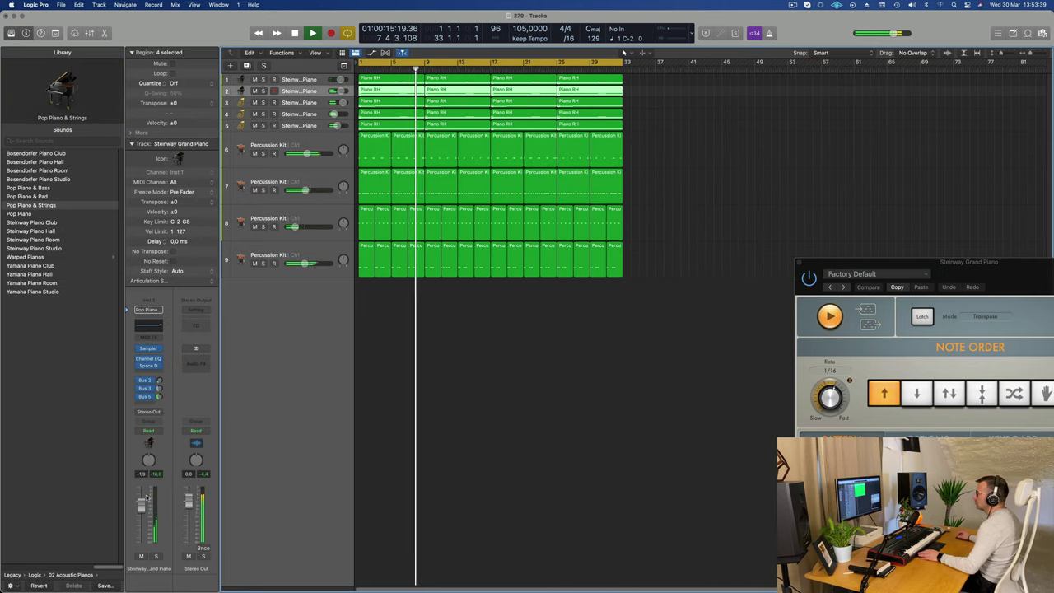
pyautogui.moveTo(341, 92); pyautogui.dragTo(344, 91)
pyautogui.click(716, 143)
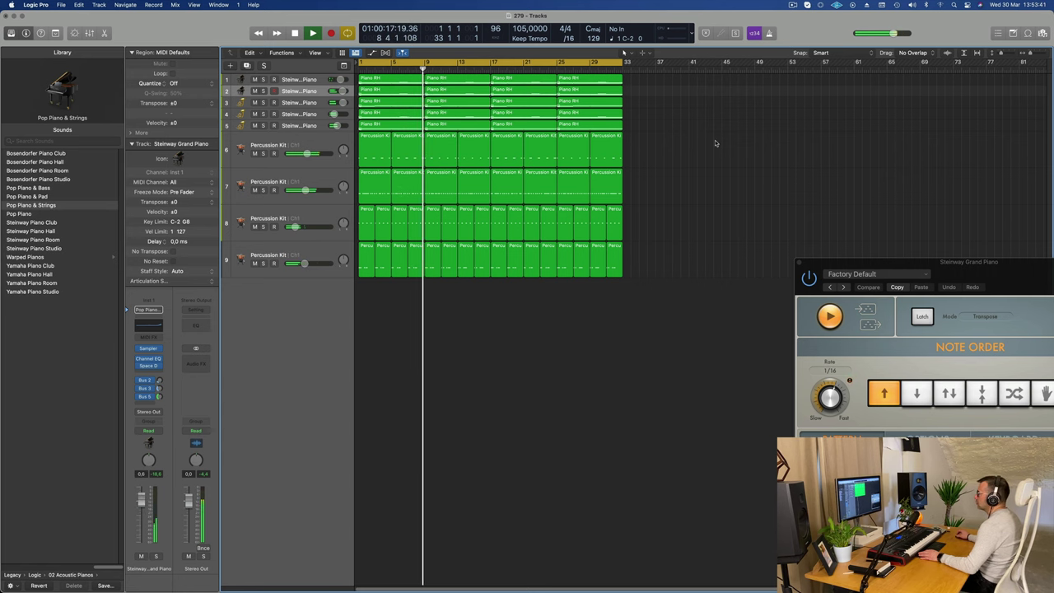
# Duplicate track 5 and replace the new track's Retro Synth with a stereo Alchemy instrument.
pyautogui.press('Return')
pyautogui.click(299, 126)
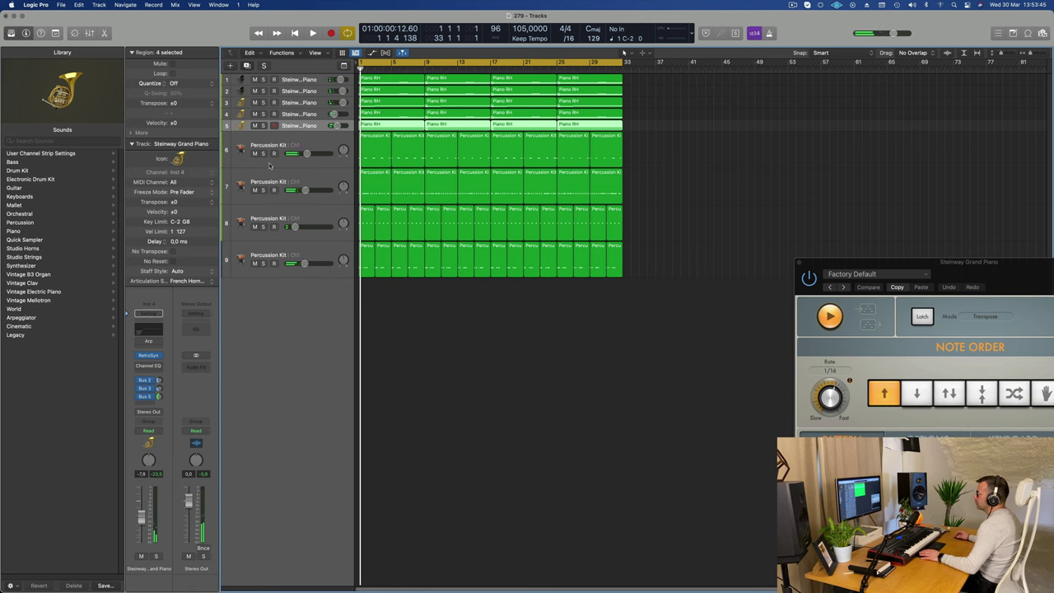
pyautogui.press('super+d')
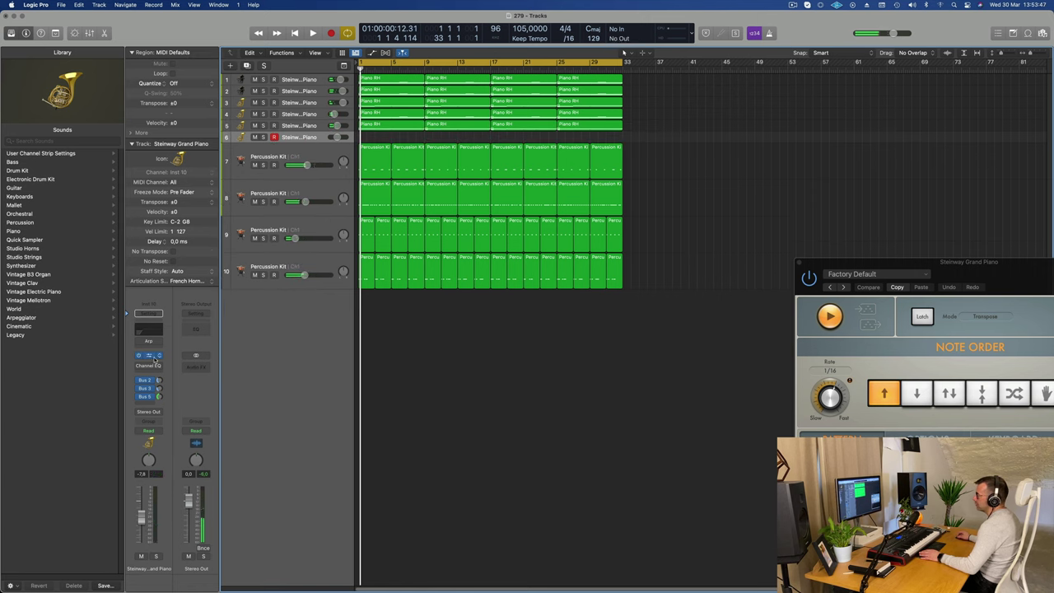
pyautogui.click(159, 356)
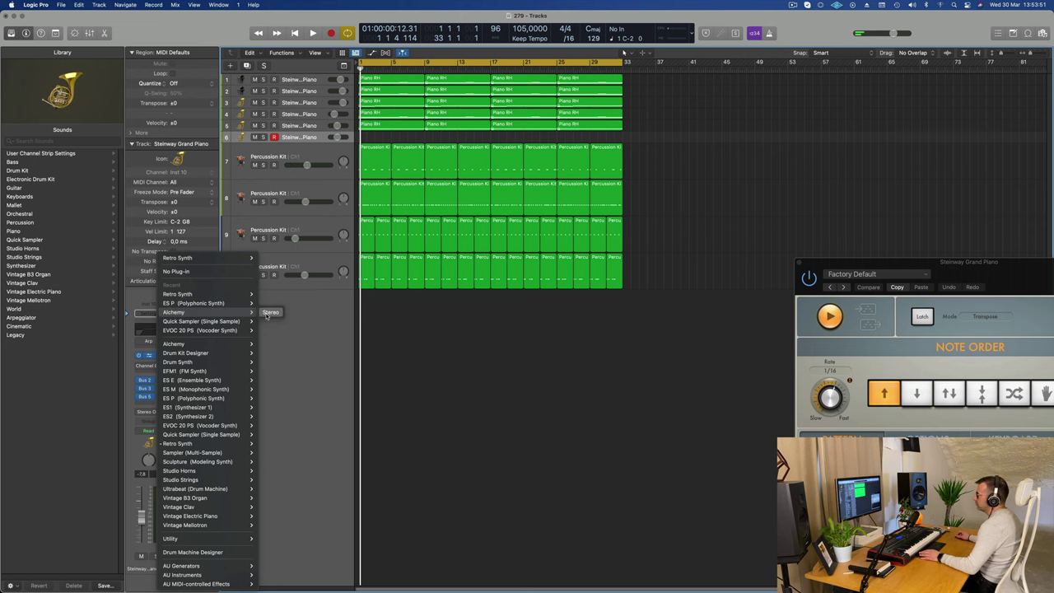
pyautogui.click(269, 313)
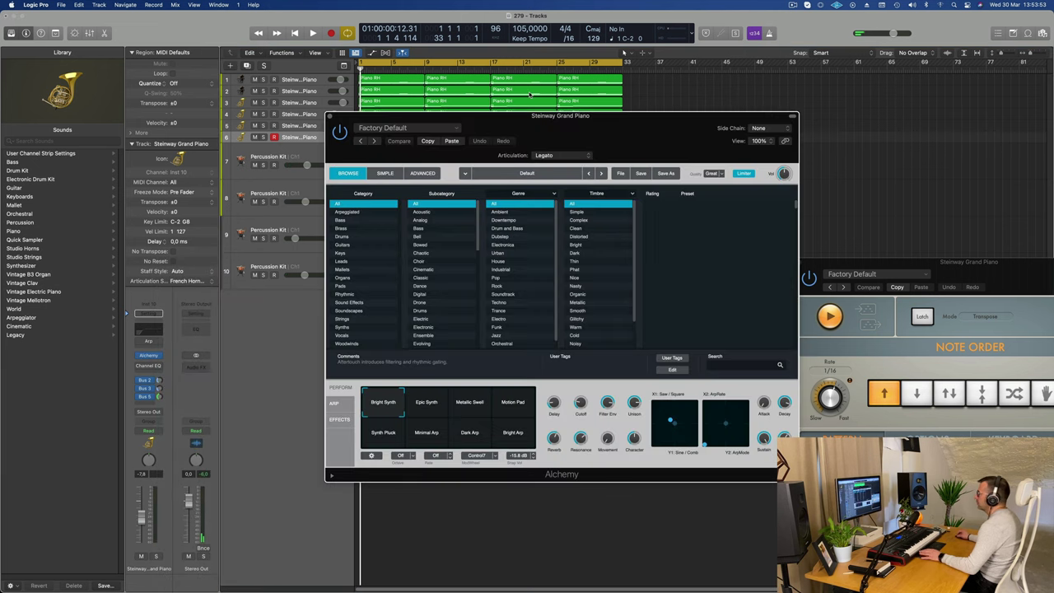
# Filter Alchemy's presets to the Bass category, load 1963 Semi-Acoustic Thumb and start playback of the arrangement.
pyautogui.click(340, 221)
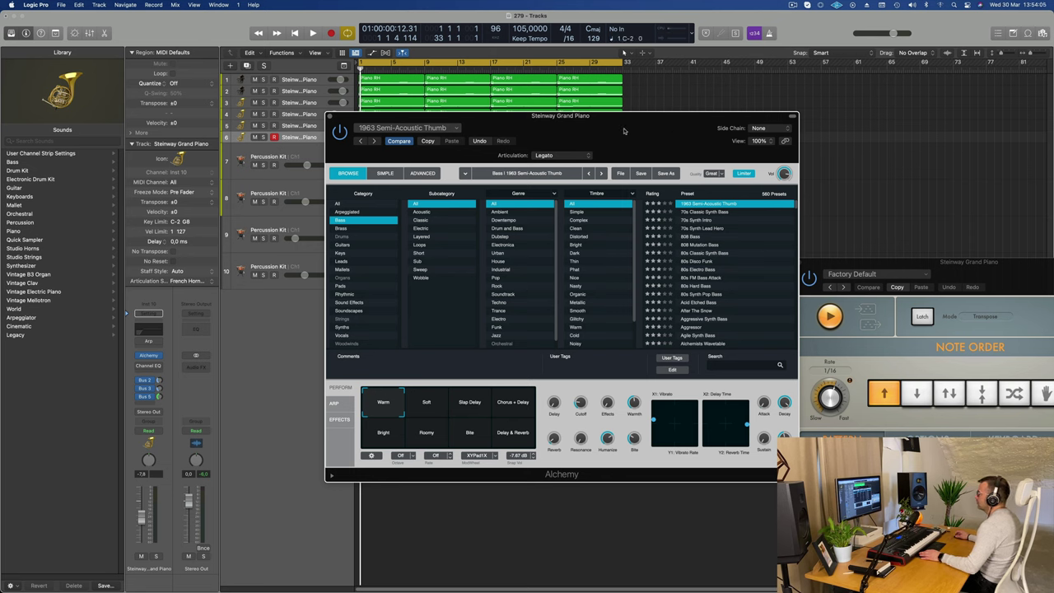
pyautogui.click(262, 383)
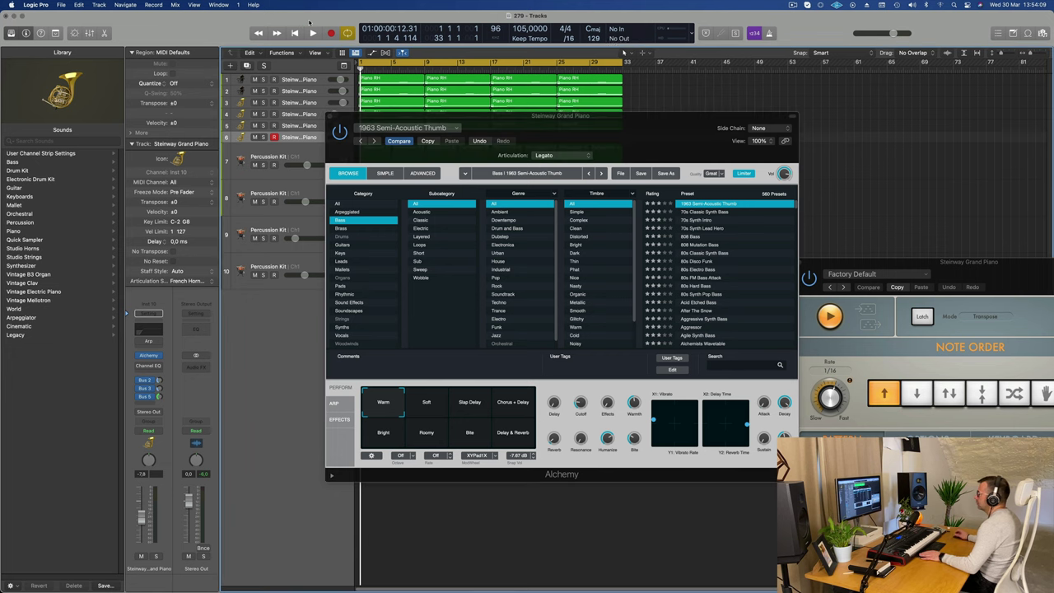
pyautogui.press('space')
pyautogui.click(451, 122)
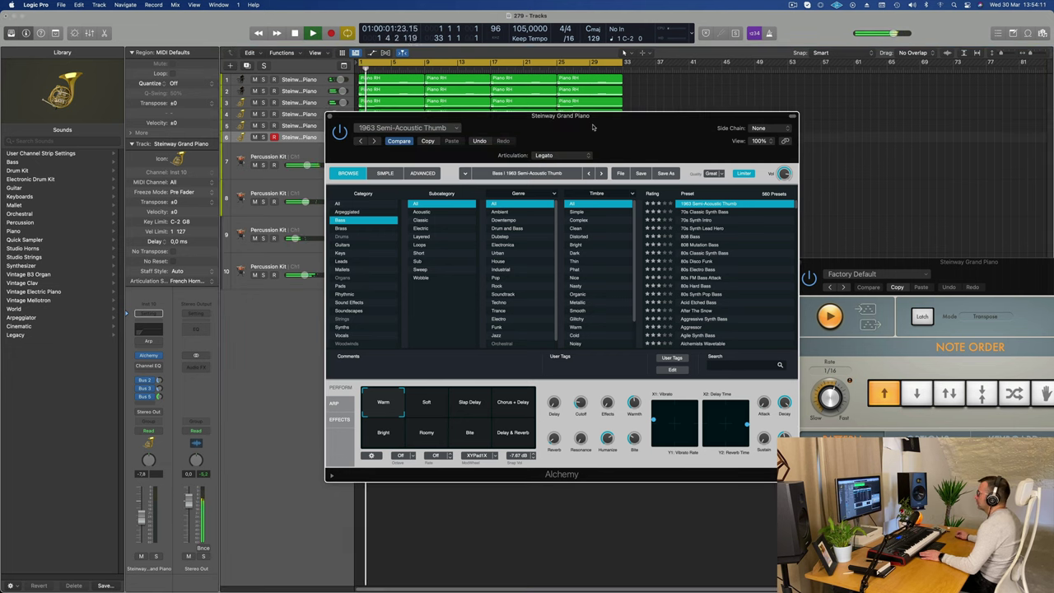
# Load Alchemy's 70s Classic Synth Bass preset, close the instrument window and return the playhead to bar 1.
pyautogui.moveTo(946, 276); pyautogui.dragTo(852, 81)
pyautogui.click(656, 128)
pyautogui.click(704, 213)
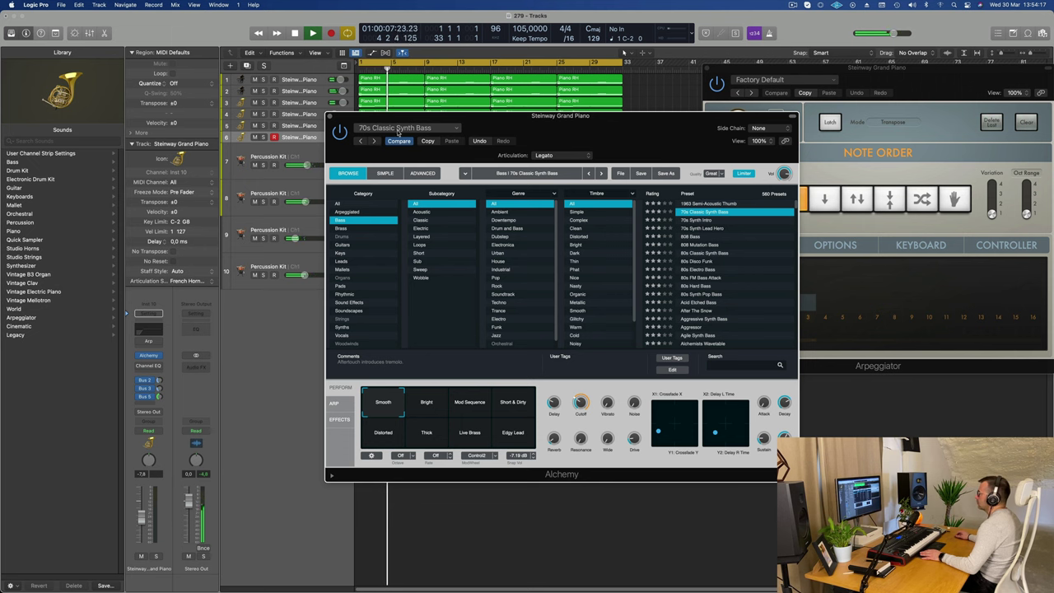
pyautogui.click(330, 117)
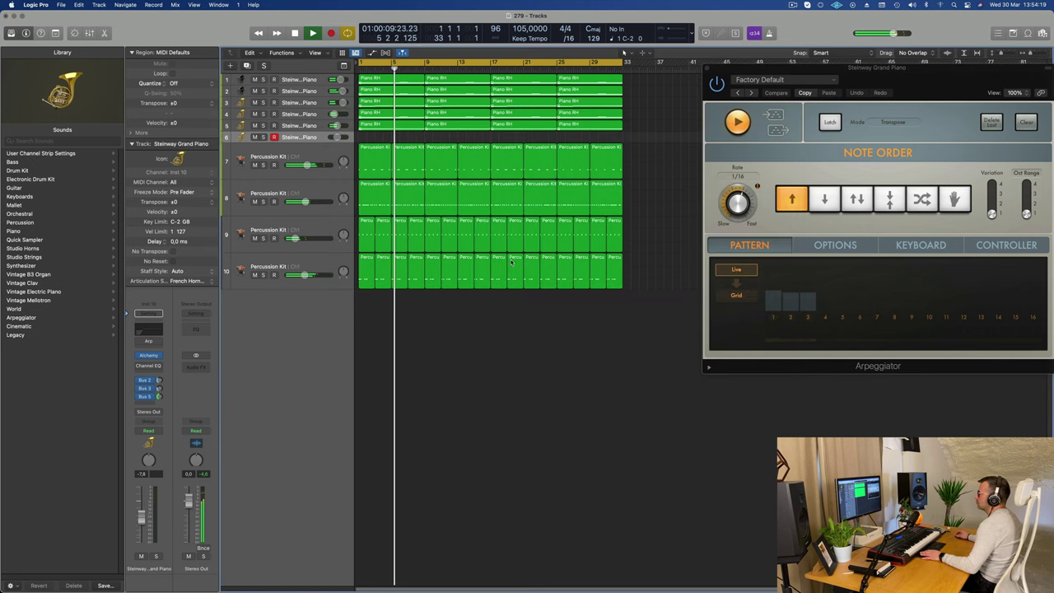
pyautogui.press('Return')
pyautogui.press('space')
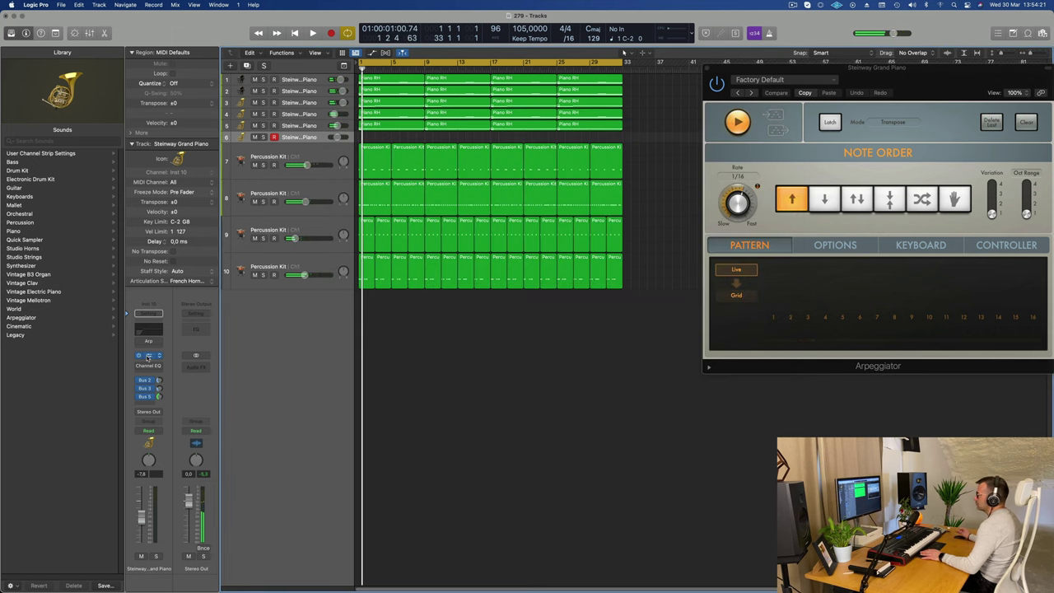
# Reopen Alchemy on track 6 and copy track 5's first Piano RH region onto track 6 at bar 1.
pyautogui.click(147, 357)
pyautogui.moveTo(632, 116); pyautogui.dragTo(776, 136)
pyautogui.press('space')
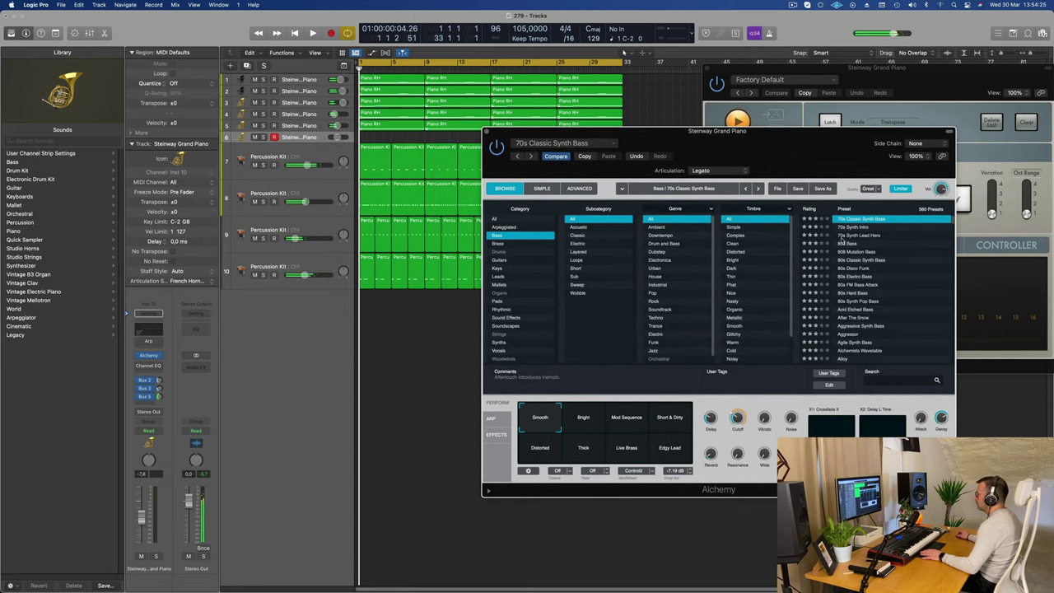
pyautogui.click(408, 129)
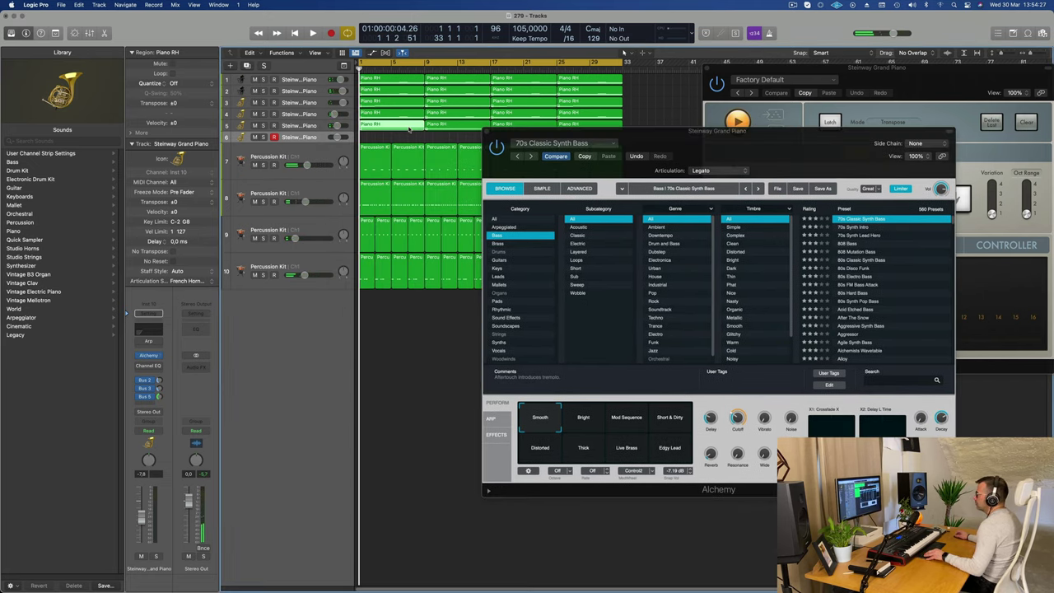
pyautogui.click(577, 142)
pyautogui.click(576, 143)
pyautogui.moveTo(381, 90); pyautogui.dragTo(381, 142)
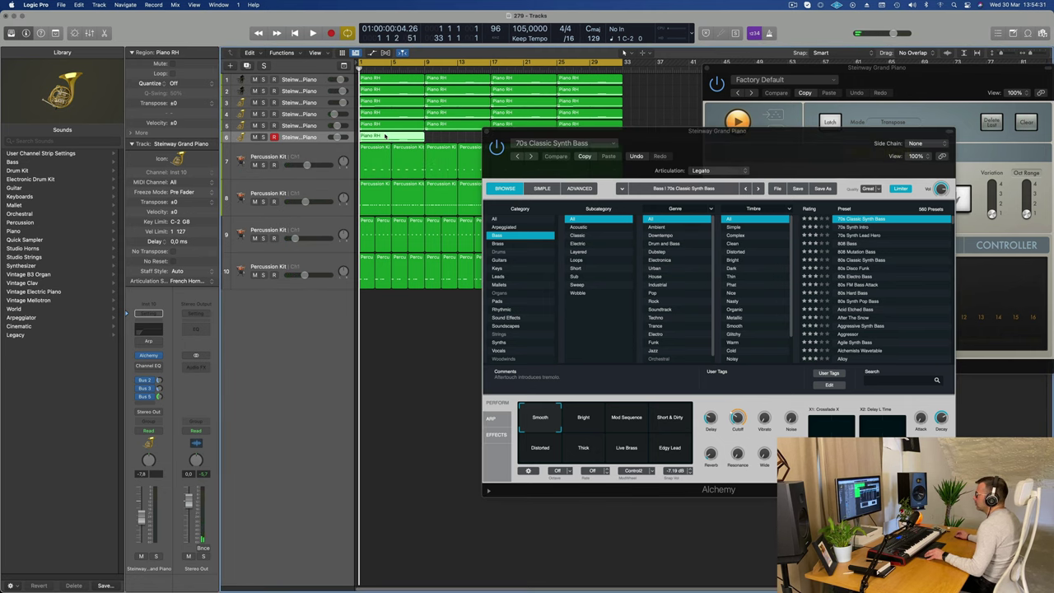
# Open track 6's Piano RH region in an enlarged Piano Roll and move the Alchemy window aside.
pyautogui.doubleClick(381, 141)
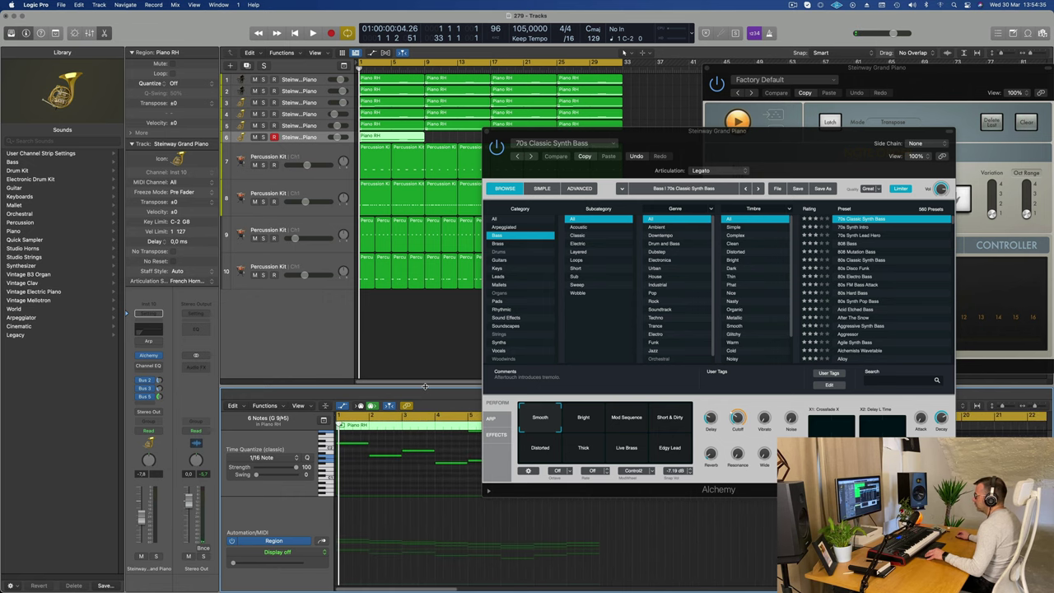
pyautogui.moveTo(425, 386); pyautogui.dragTo(425, 293)
pyautogui.moveTo(614, 142); pyautogui.dragTo(844, 174)
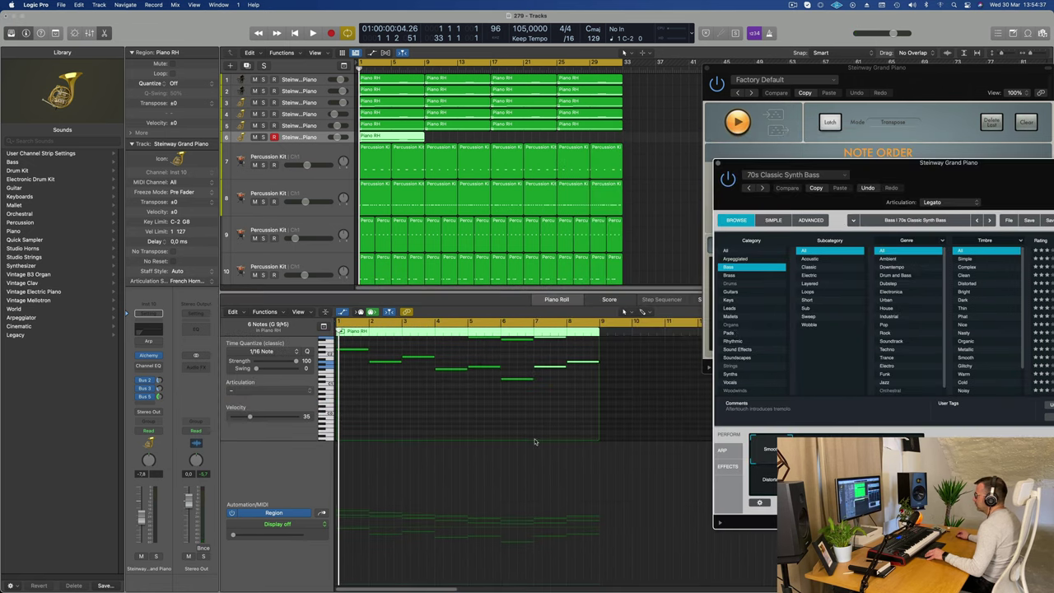
# Try deleting a selection of the upper notes in track 6's region, audition it and undo the deletion.
pyautogui.moveTo(359, 349); pyautogui.dragTo(589, 395)
pyautogui.press('Delete')
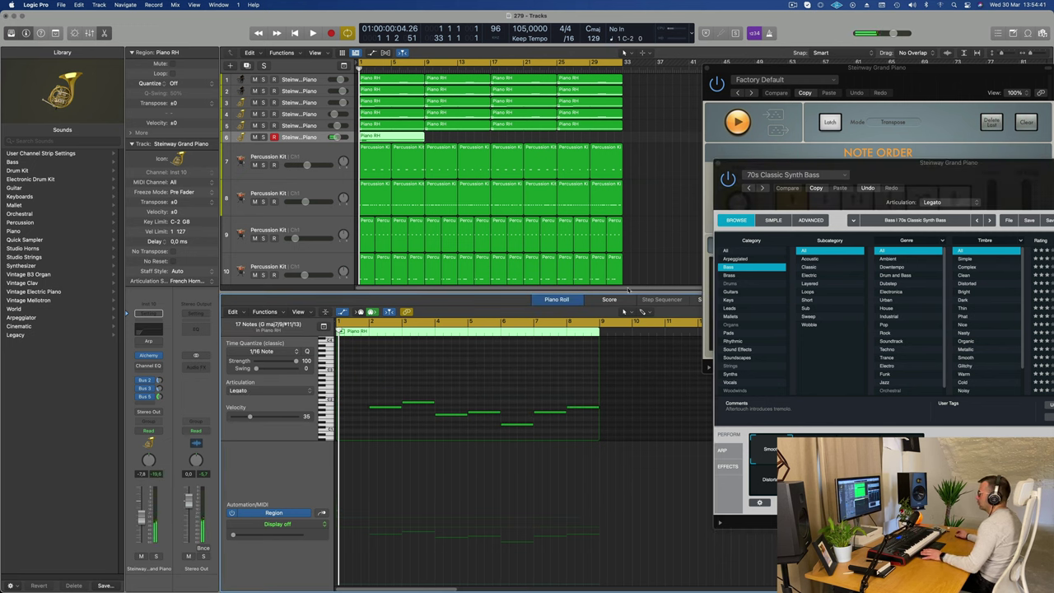
pyautogui.press('space')
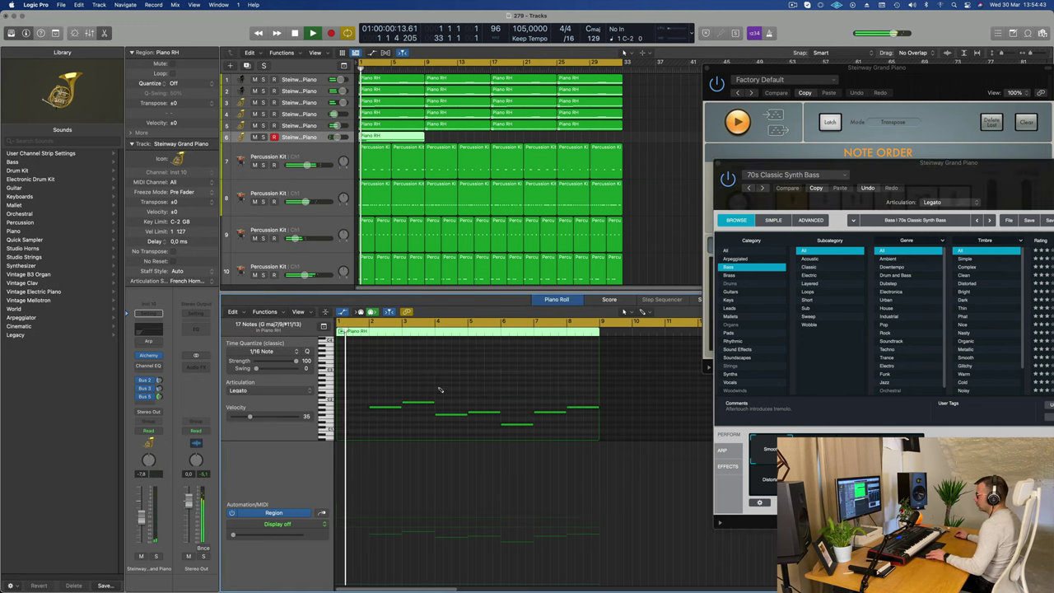
pyautogui.press('super+z')
pyautogui.press('space')
# Delete the upper chord notes from track 6's region, keeping the lower line from bar 1, and start playback.
pyautogui.moveTo(362, 345); pyautogui.dragTo(586, 387)
pyautogui.press('Delete')
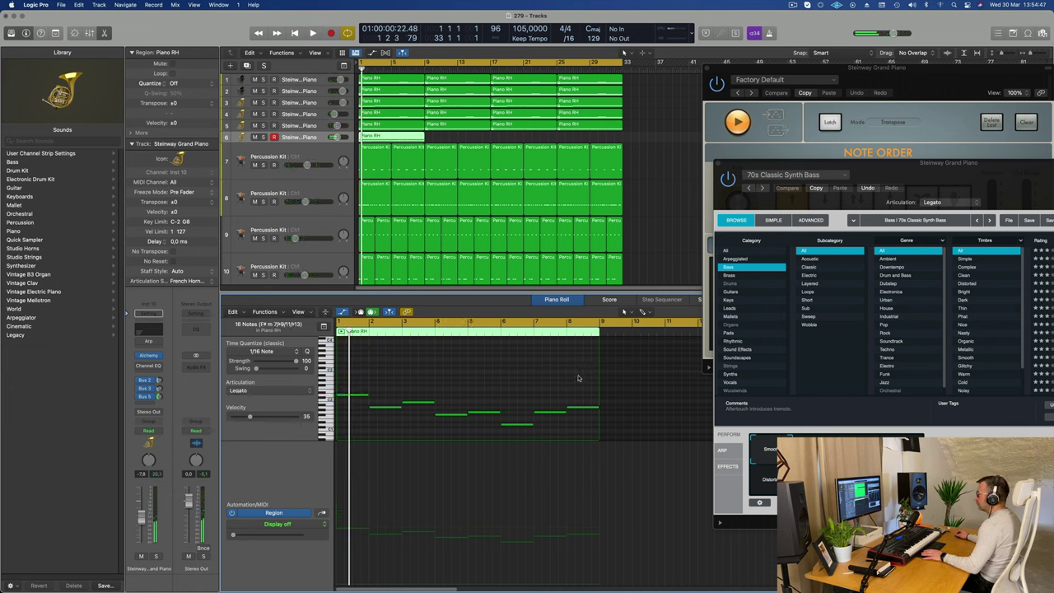
pyautogui.press('space')
# Close the Arpeggiator window, bring Alchemy into full view and raise track 6's volume to -5.2 dB.
pyautogui.moveTo(910, 72); pyautogui.dragTo(569, 76)
pyautogui.click(370, 67)
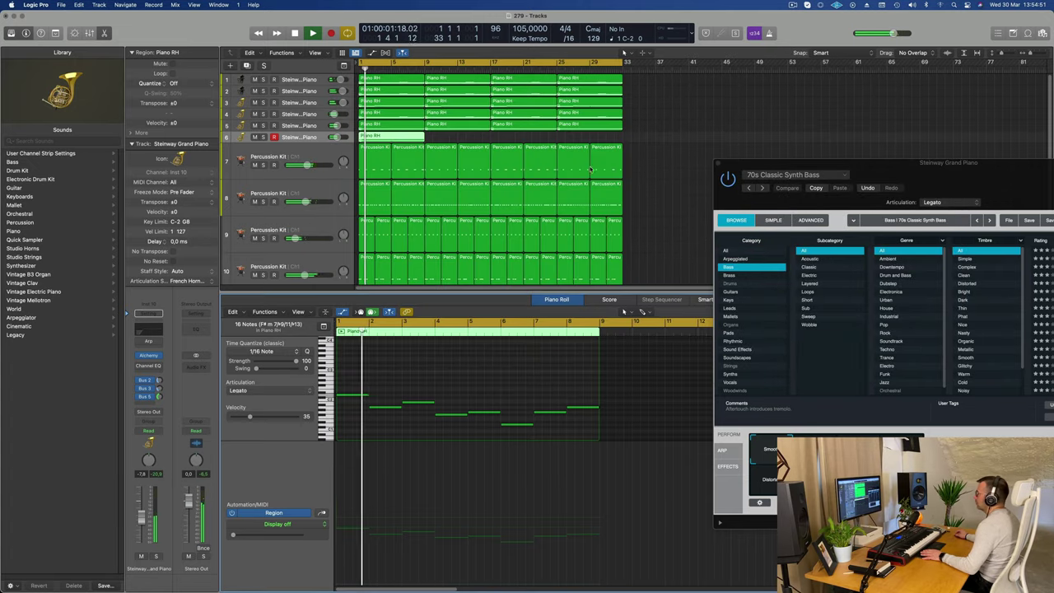
pyautogui.moveTo(824, 162); pyautogui.dragTo(548, 103)
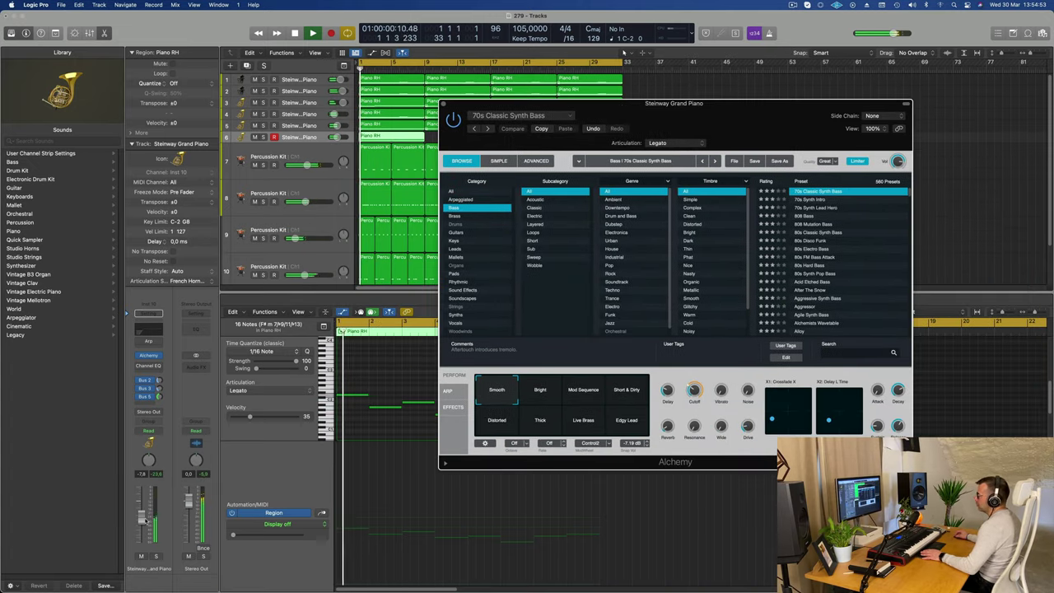
pyautogui.click(365, 332)
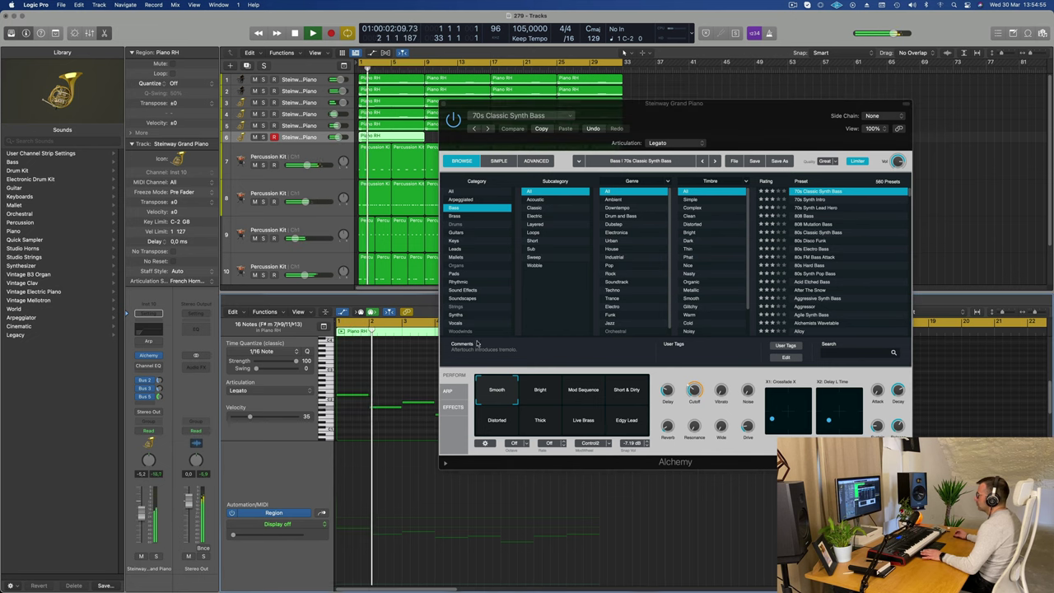
# Restart playback from bar 1 and set Alchemy's Cutoff to about 25.5%.
pyautogui.press('Return')
pyautogui.click(696, 395)
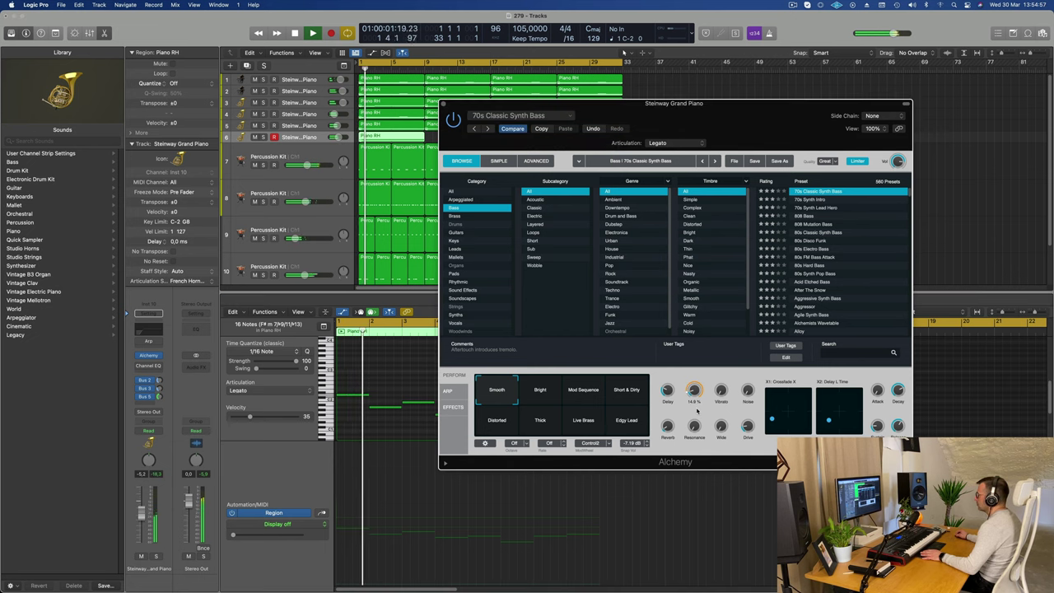
pyautogui.moveTo(698, 402); pyautogui.dragTo(698, 385)
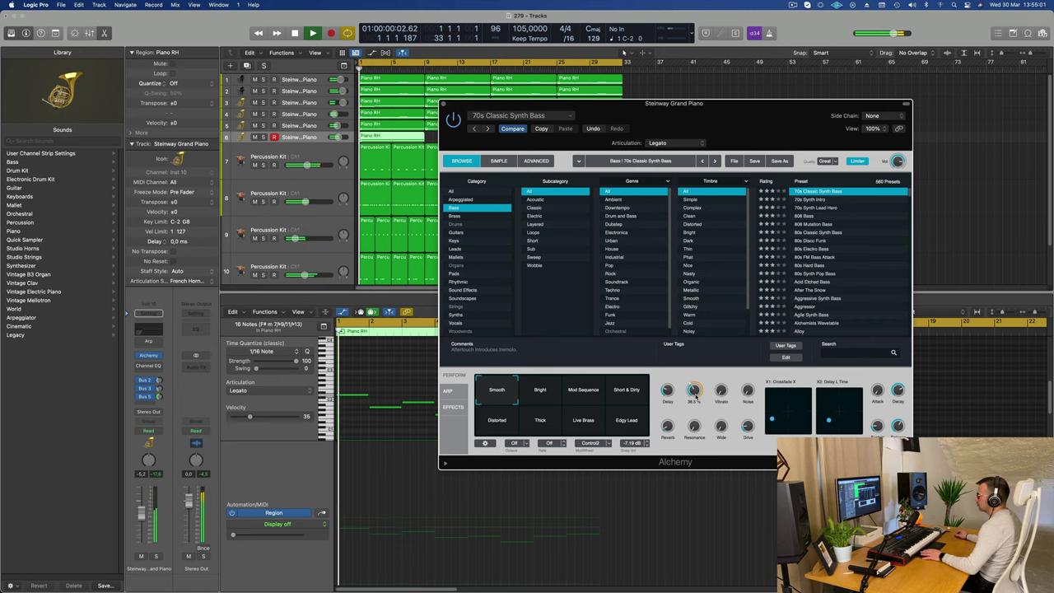
pyautogui.press('space')
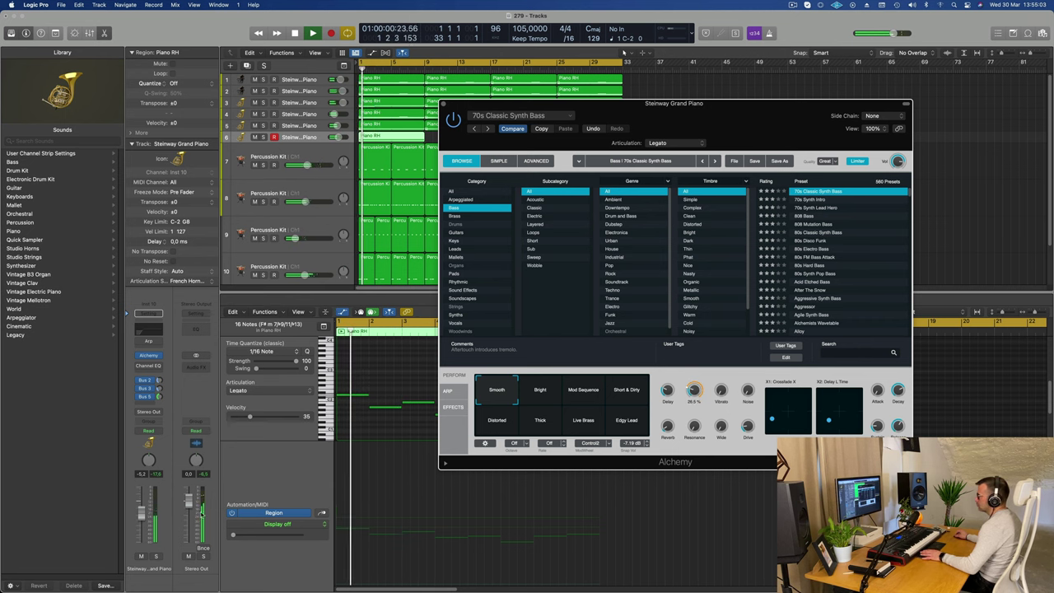
# Solo the bass track briefly to check its sound and lower its volume to -6.0 dB.
pyautogui.press('space')
pyautogui.press('space')
pyautogui.click(157, 557)
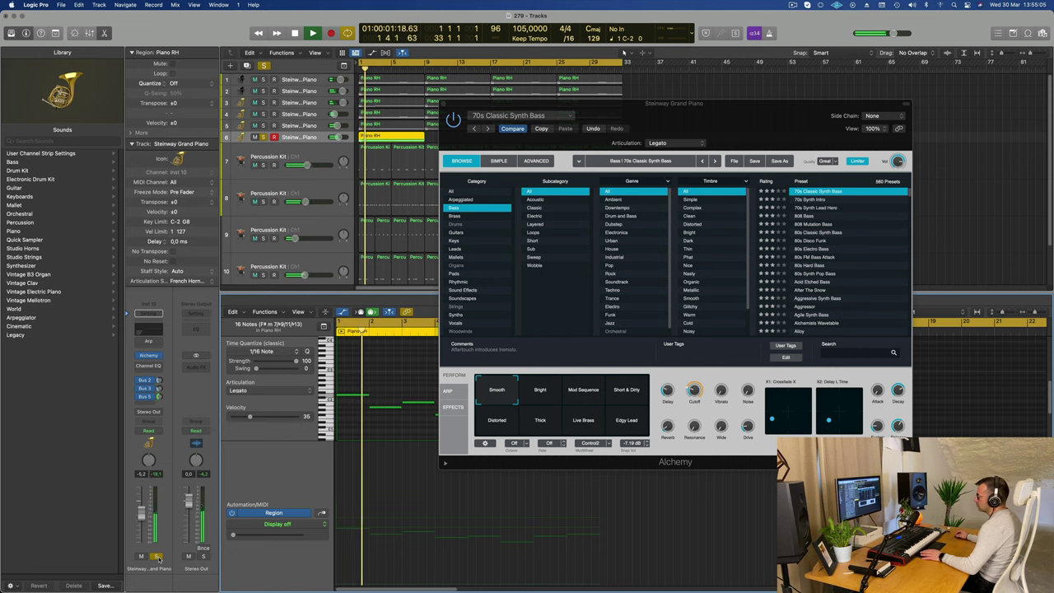
pyautogui.click(157, 556)
pyautogui.press('space')
pyautogui.press('space')
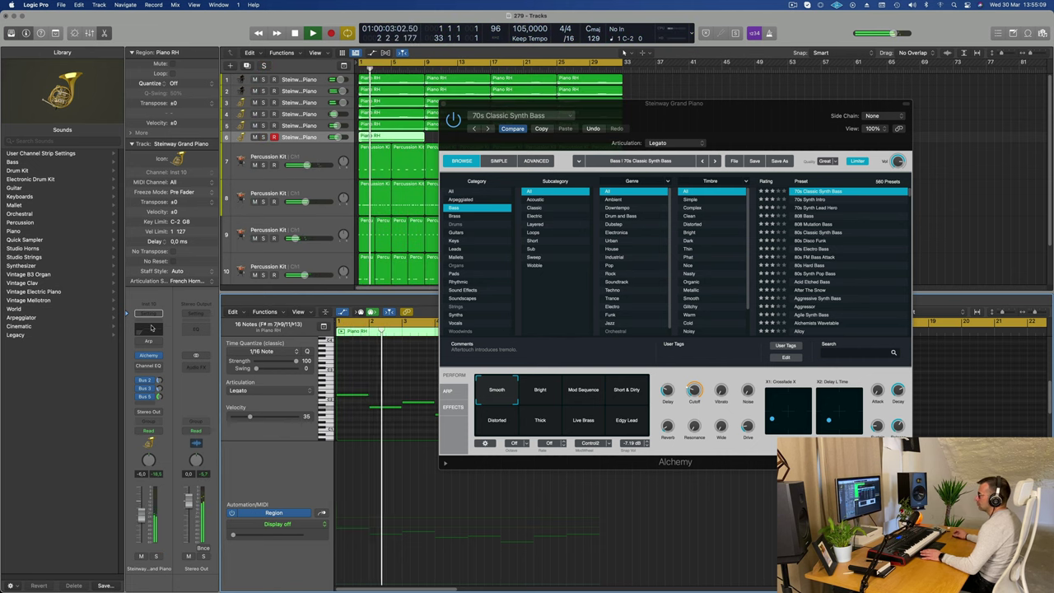
# Disable the low cut in track 6's Channel EQ, boost the low shelf 3.2 dB at 67 Hz and close both plug-in windows.
pyautogui.click(156, 318)
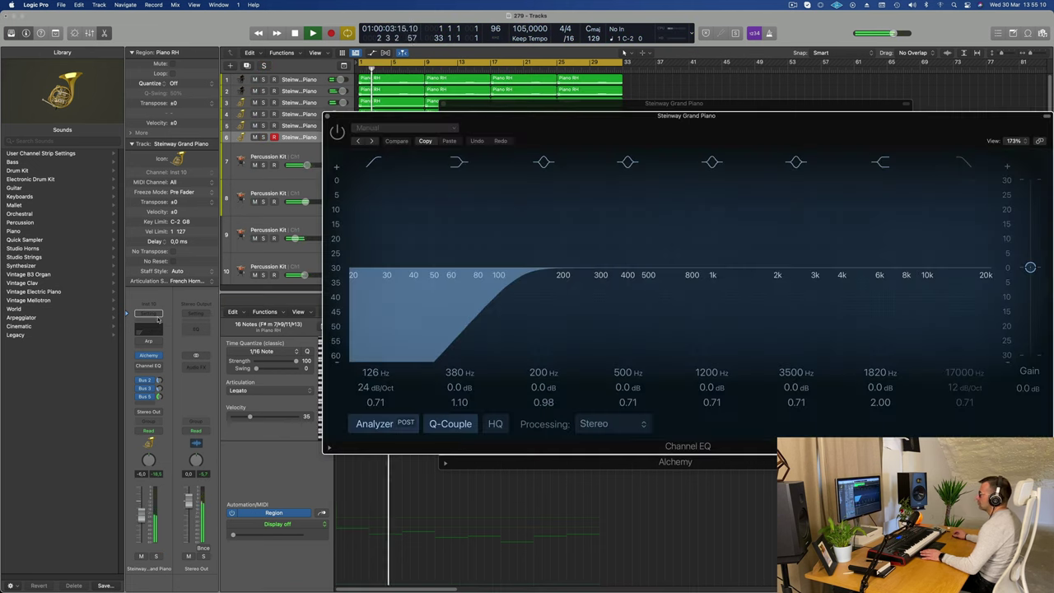
pyautogui.click(373, 162)
pyautogui.moveTo(459, 387)
pyautogui.mouseDown()
pyautogui.moveTo(470, 394)
pyautogui.moveTo(461, 373)
pyautogui.mouseUp()
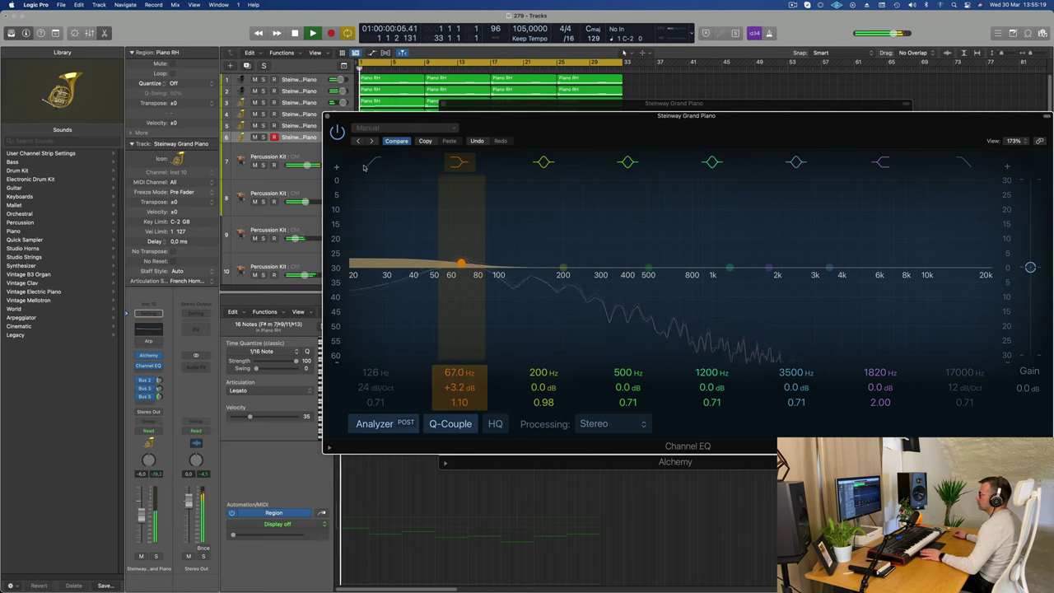
pyautogui.click(326, 116)
pyautogui.moveTo(618, 123); pyautogui.dragTo(423, 293)
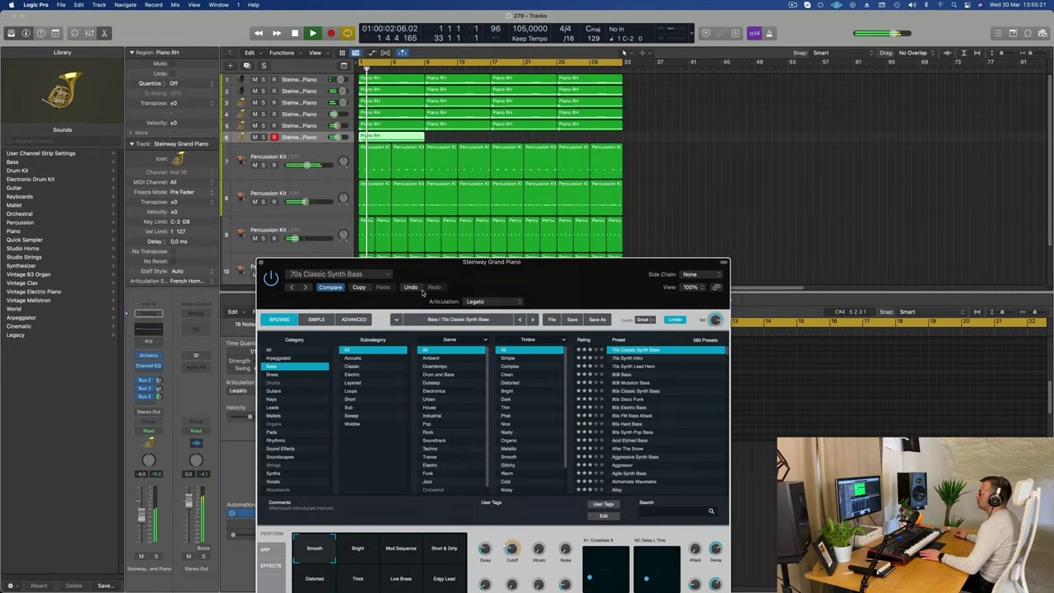
pyautogui.click(261, 263)
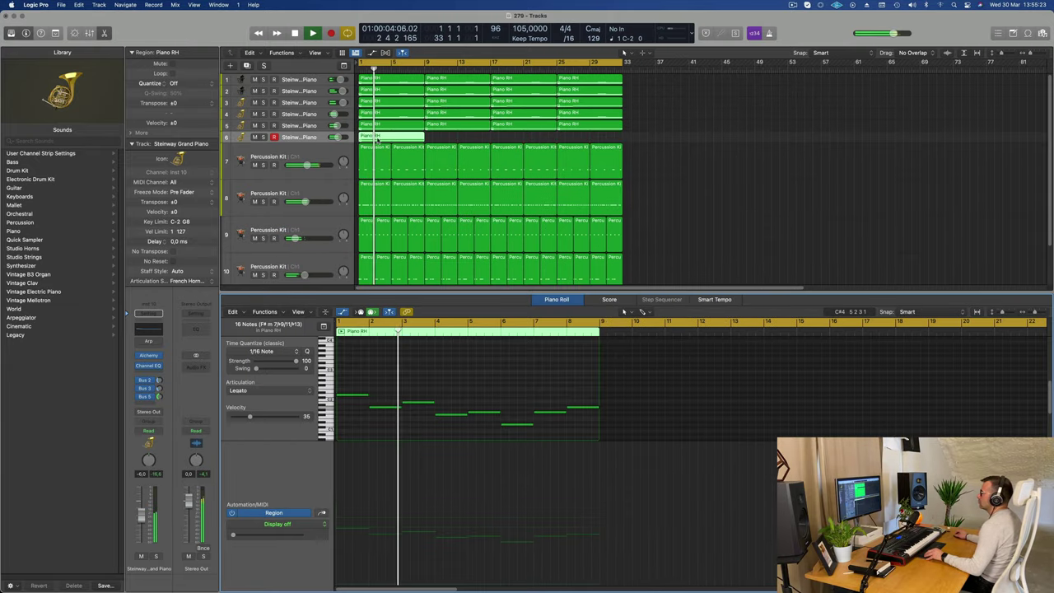
# Repeat track 6's bass region three times to fill the arrangement up to bar 33, then deselect the regions.
pyautogui.click(444, 138)
pyautogui.click(414, 138)
pyautogui.press('super+r')
pyautogui.press('super+r')
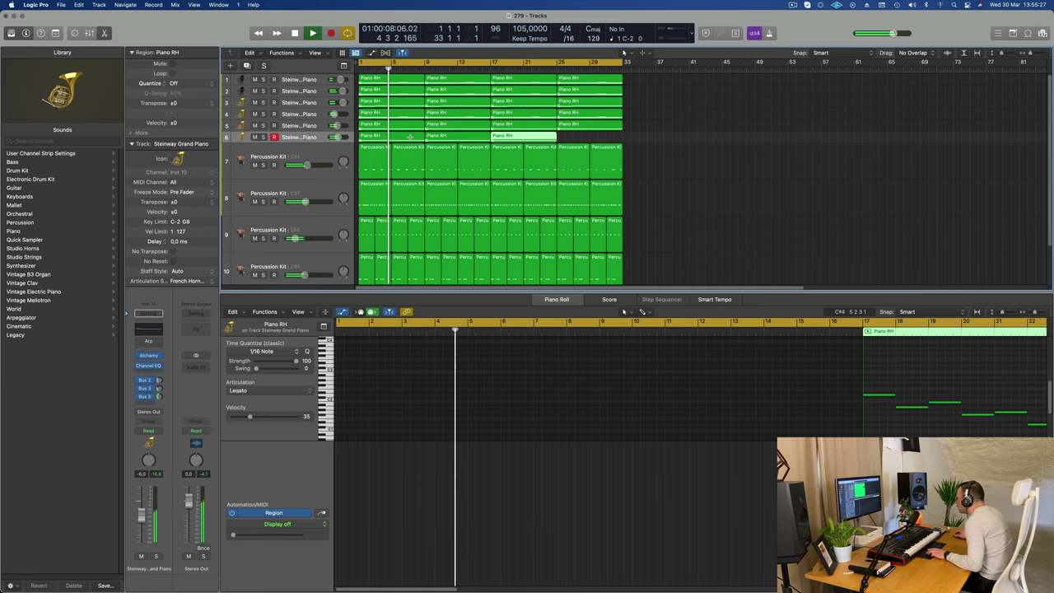
pyautogui.press('super+r')
pyautogui.click(716, 197)
# Duplicate percussion track 9 and copy its first region onto the new track 10 at bar 1.
pyautogui.scroll(3, 706, 205)
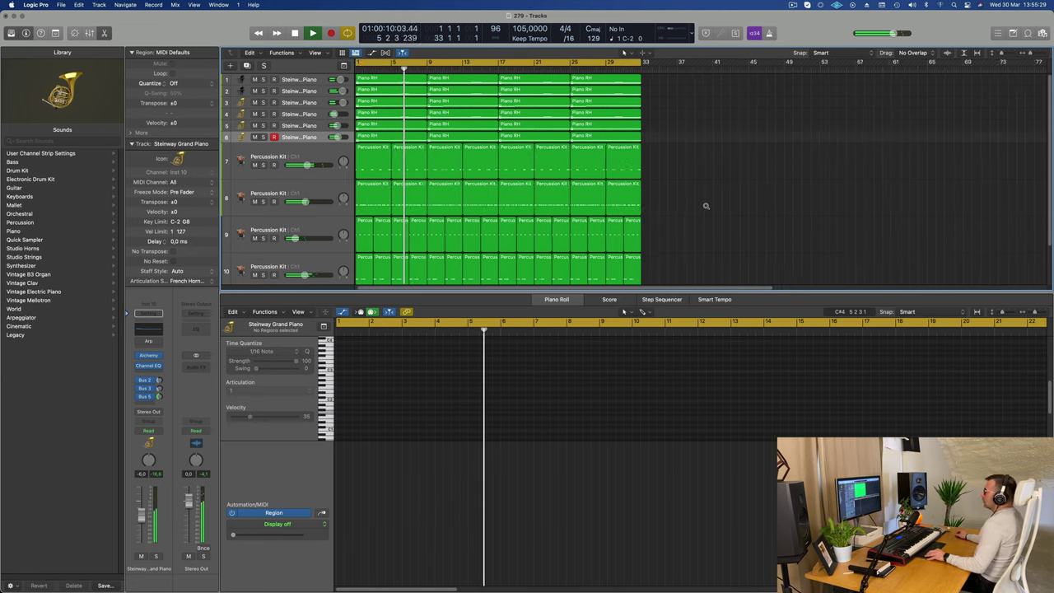
pyautogui.scroll(-5, 698, 206)
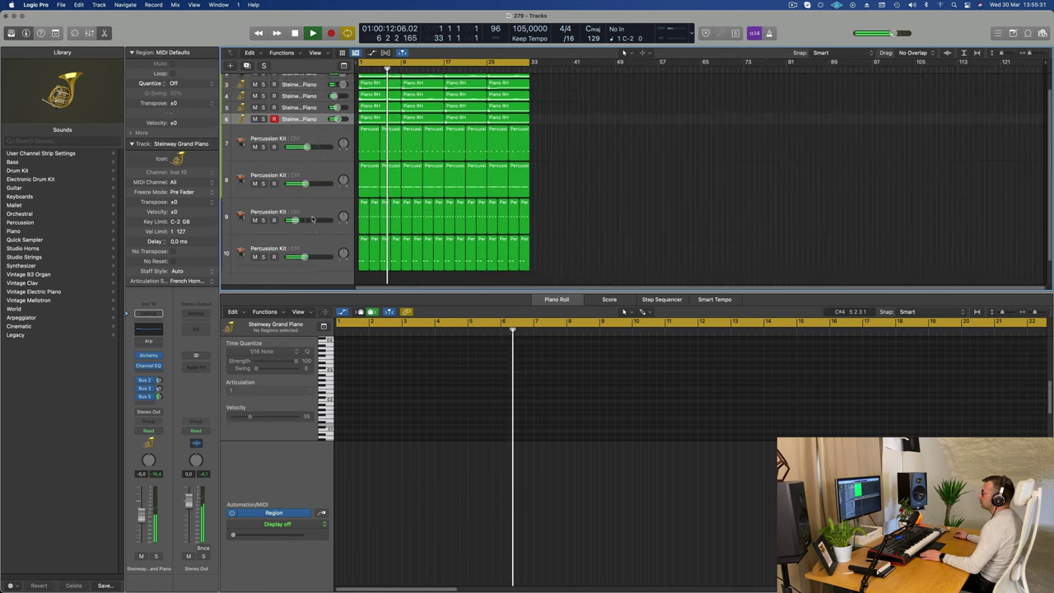
pyautogui.click(317, 204)
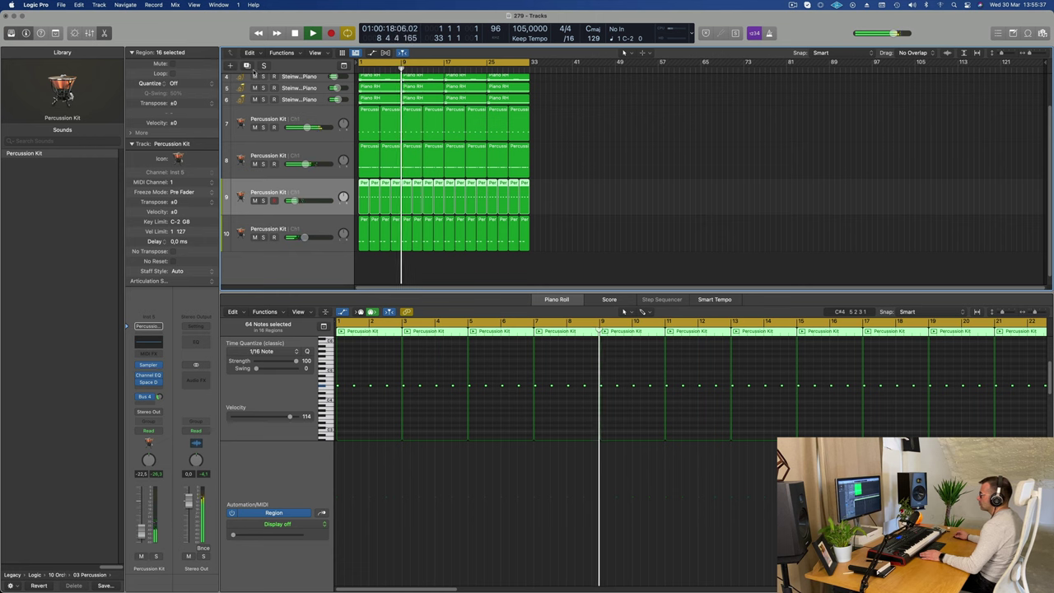
pyautogui.click(247, 66)
pyautogui.click(364, 204)
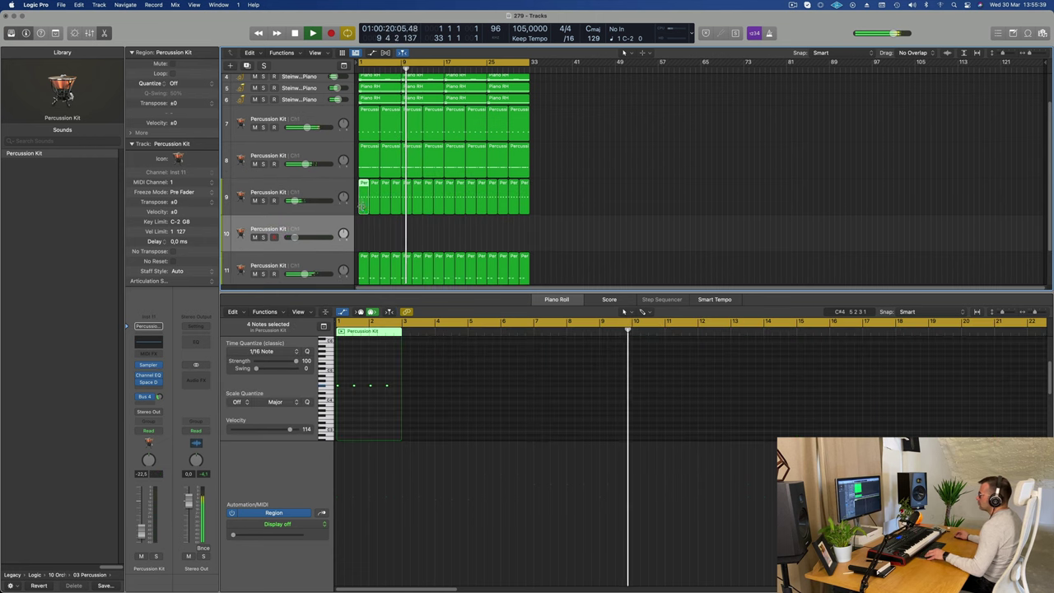
pyautogui.moveTo(365, 205); pyautogui.dragTo(365, 237)
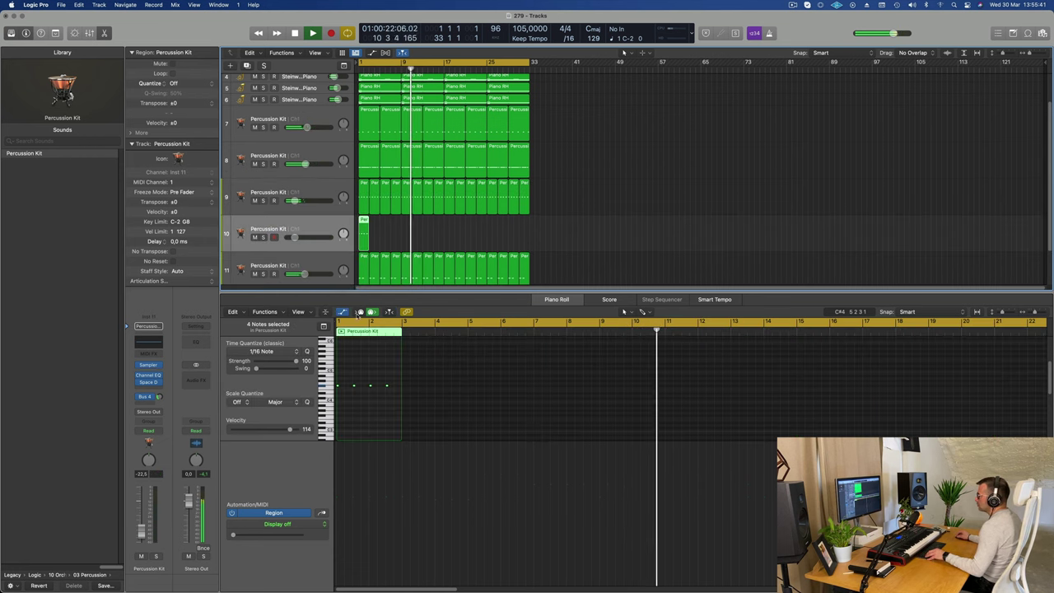
# Stop playback and delete the second and fourth notes from track 10's percussion region.
pyautogui.press('space')
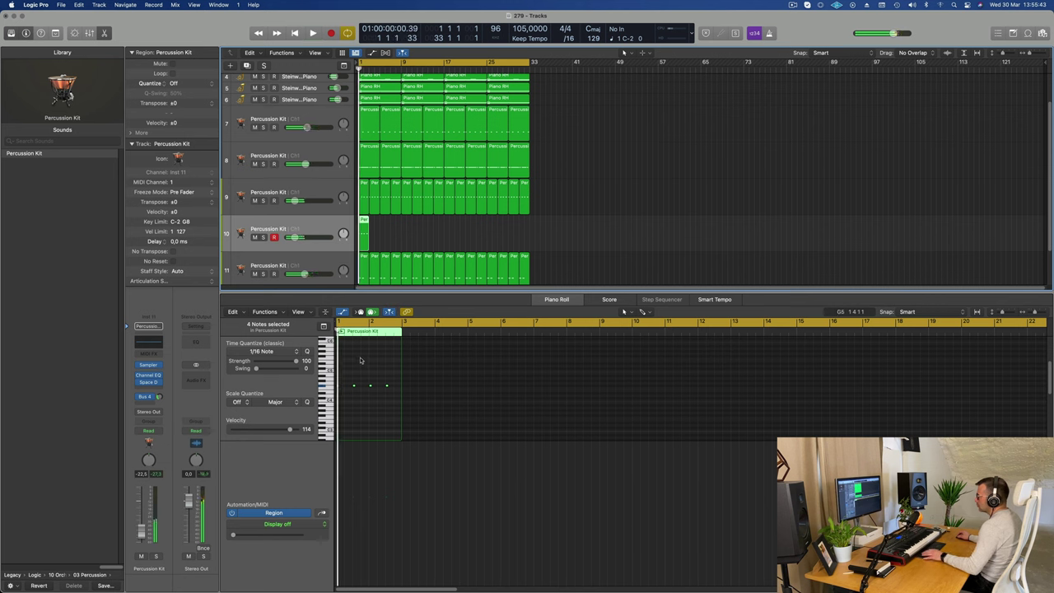
pyautogui.click(350, 395)
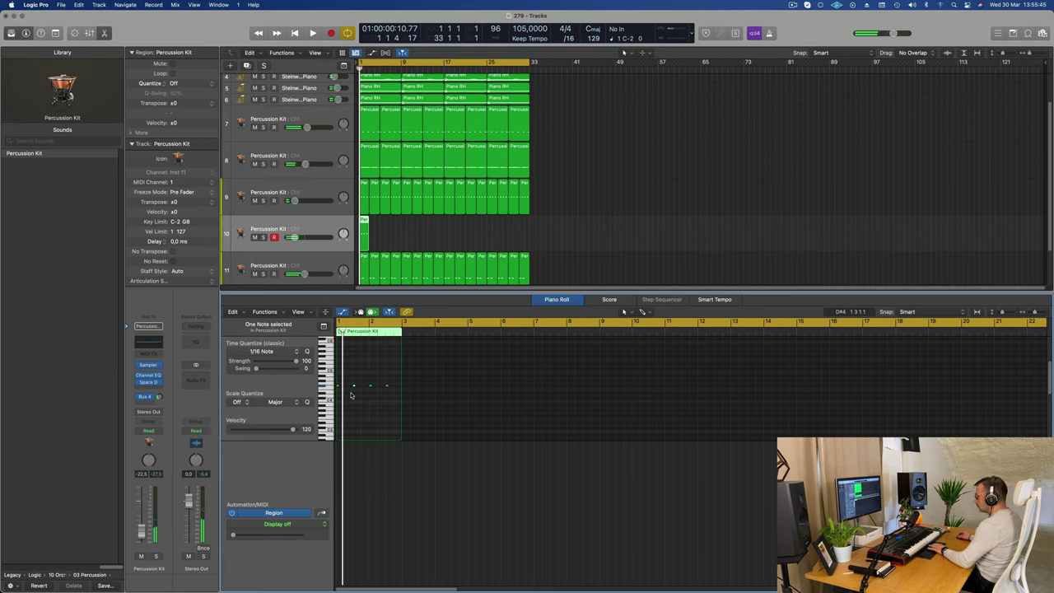
pyautogui.moveTo(383, 376); pyautogui.dragTo(391, 394)
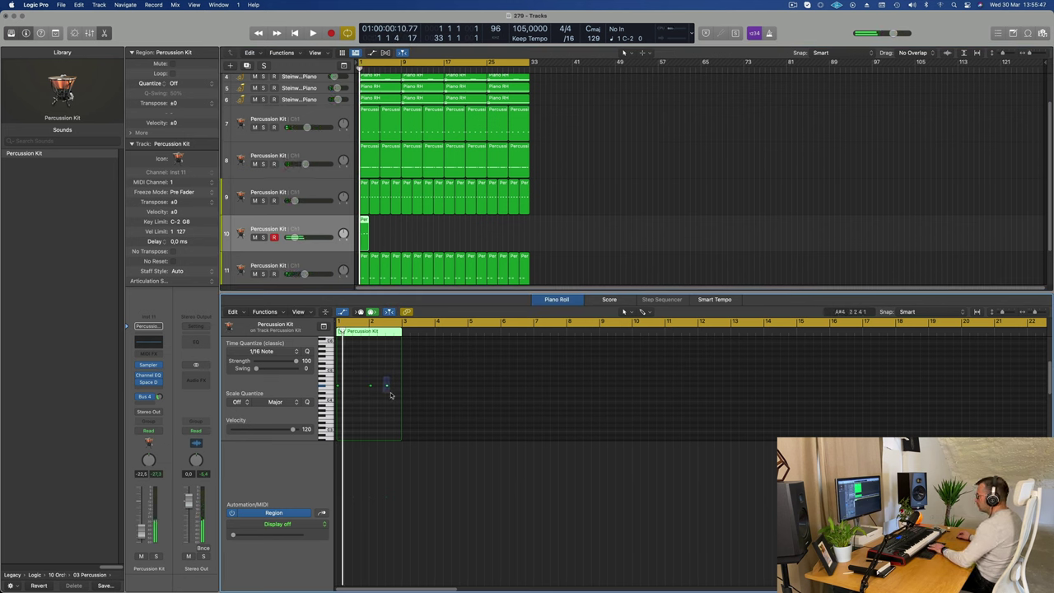
# Repeat track 10's edited two-bar percussion region until it fills the arrangement up to bar 33.
pyautogui.click(424, 233)
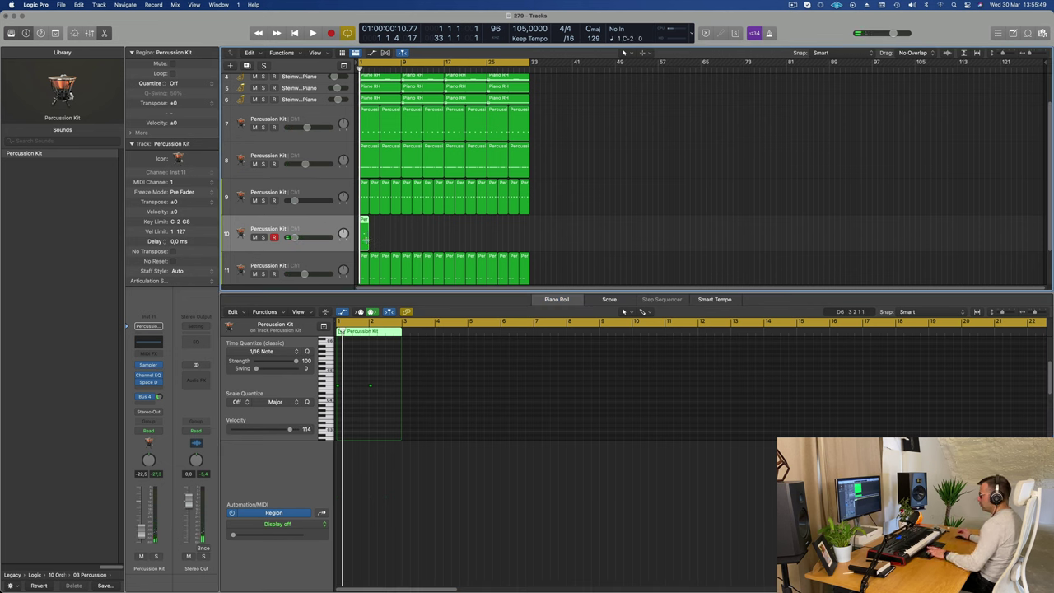
pyautogui.press('super+r')
pyautogui.press('super+r')
pyautogui.press('super+r')
pyautogui.press('super+r')
pyautogui.press('super+r')
pyautogui.press('super+r')
pyautogui.press('super+r')
pyautogui.press('super+r')
pyautogui.press('super+r')
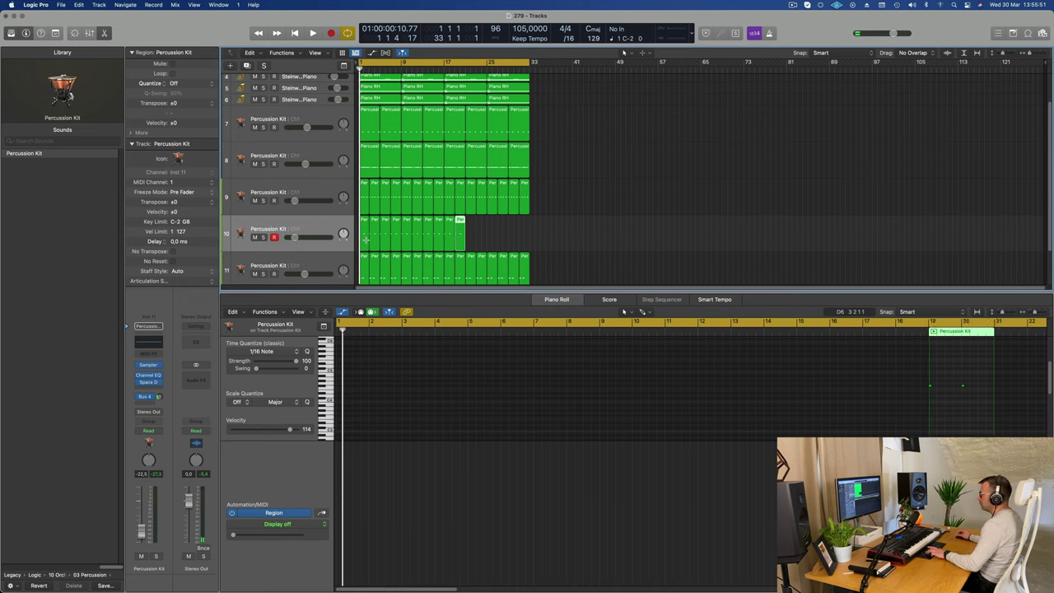
pyautogui.press('super+r')
pyautogui.press('super+r')
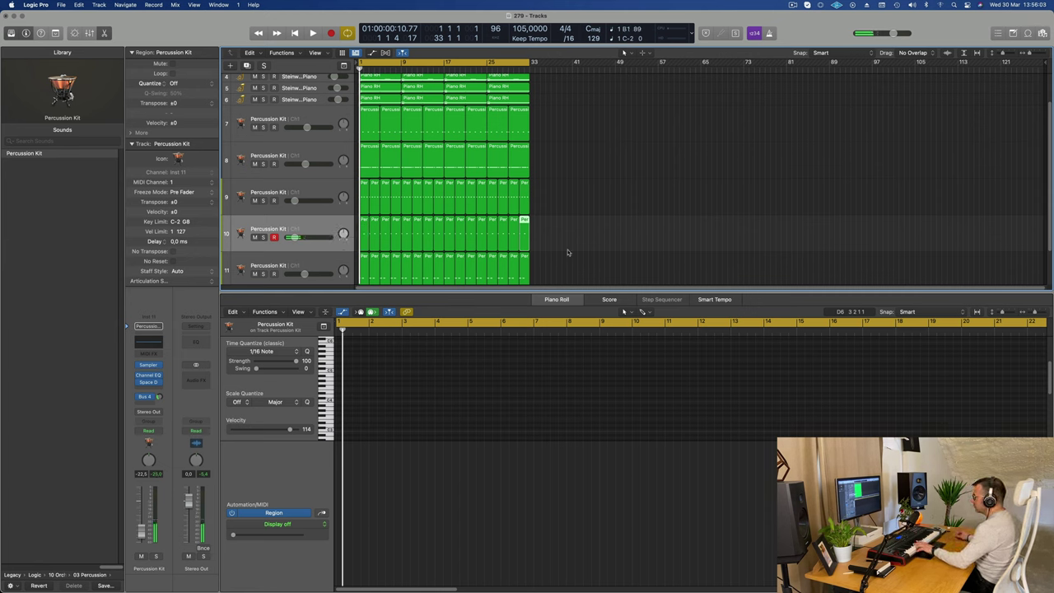
# Select all notes in track 10's percussion regions and raise the track's volume to -4.2 dB during playback.
pyautogui.moveTo(566, 239); pyautogui.dragTo(364, 235)
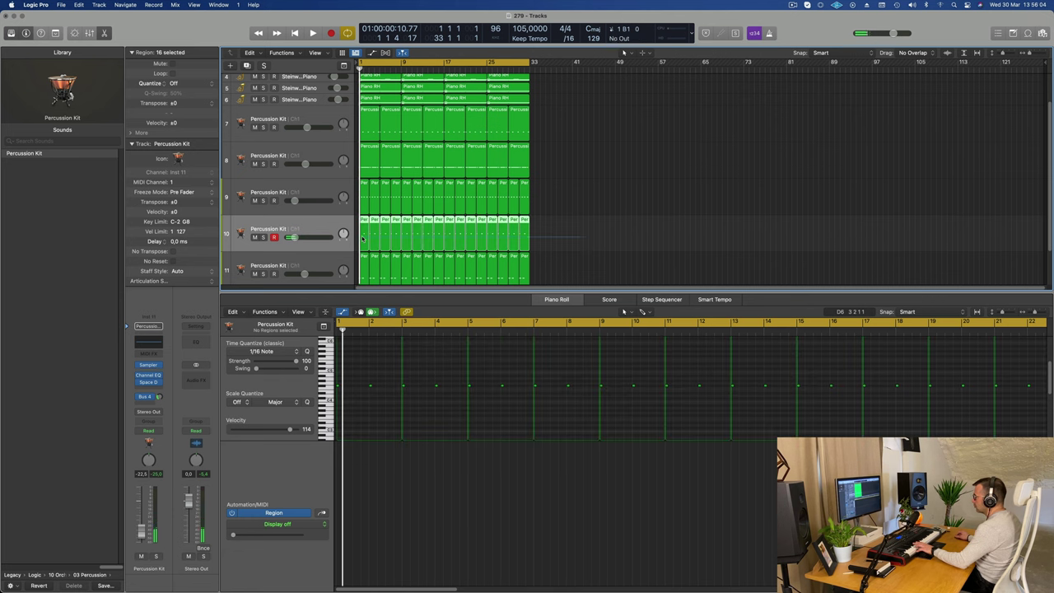
pyautogui.click(375, 409)
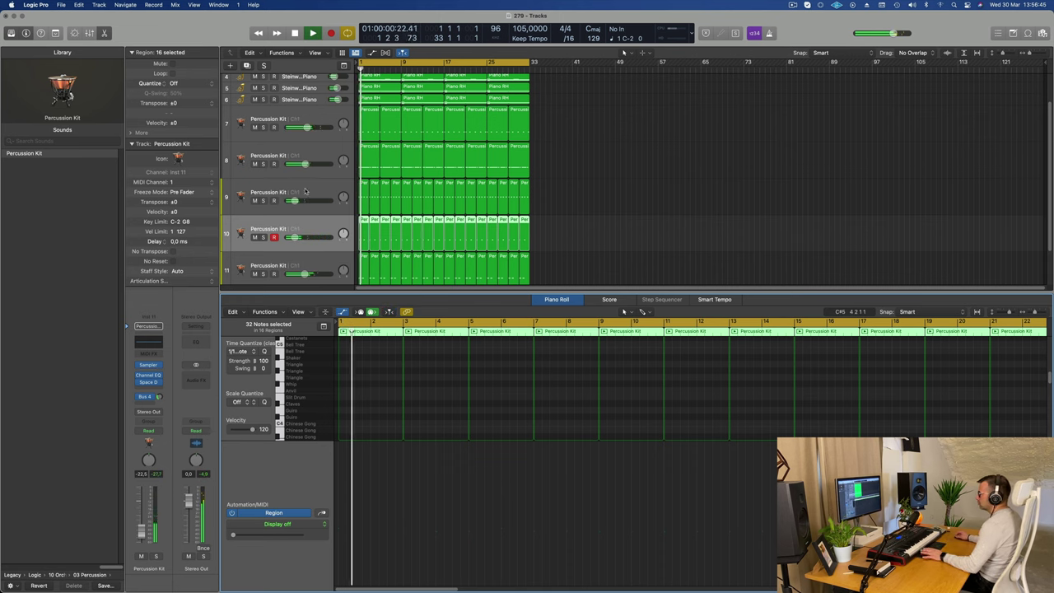
pyautogui.press('space')
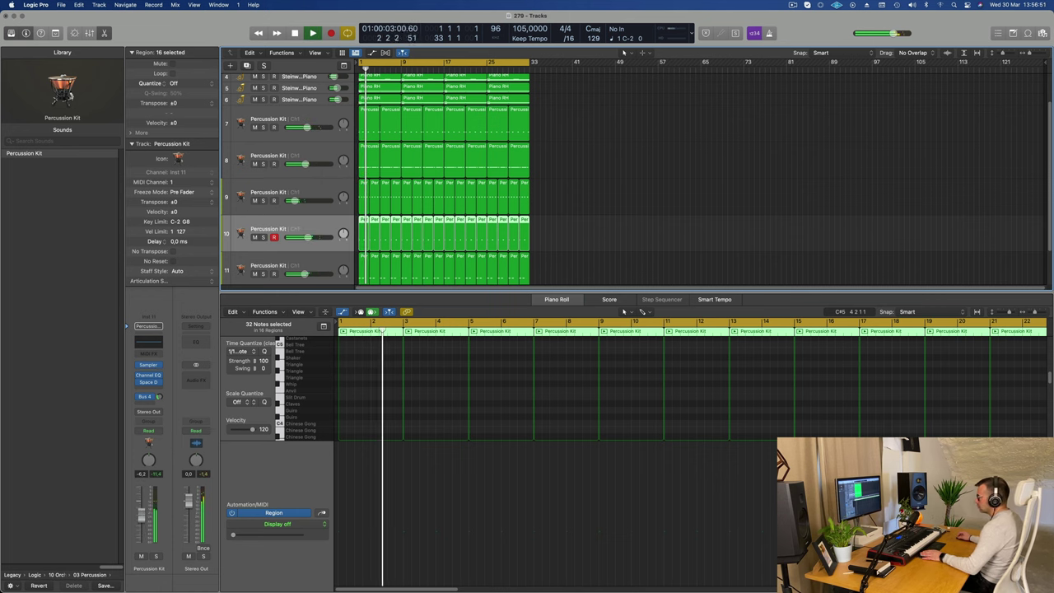
pyautogui.press('space')
pyautogui.press('Return')
pyautogui.press('space')
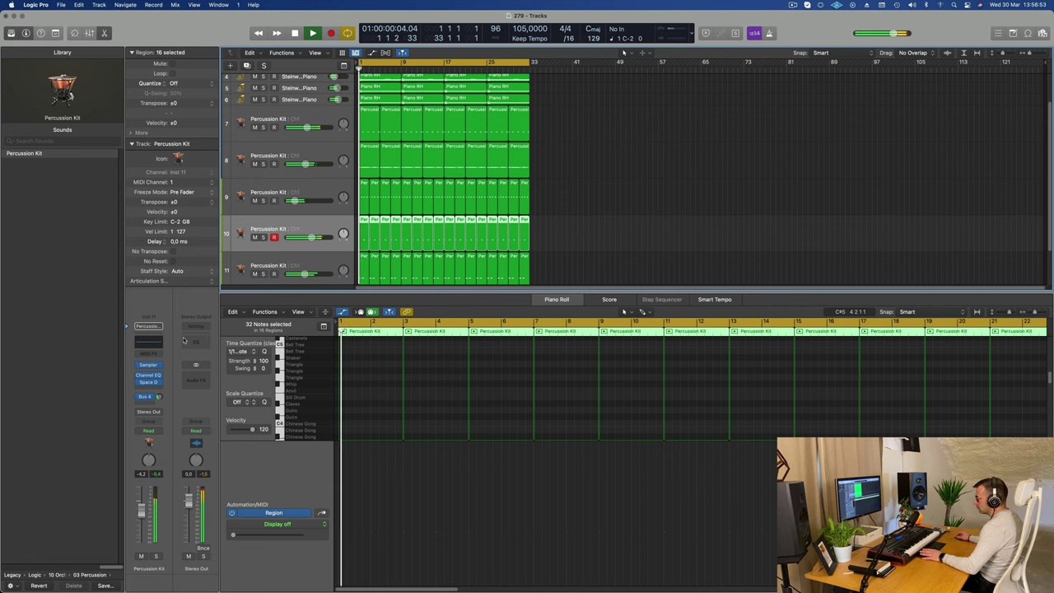
# Boost the 80 Hz low shelf in track 10's Channel EQ by 7.4 dB and lower the track's volume to -6.6 dB.
pyautogui.click(158, 341)
pyautogui.press('space')
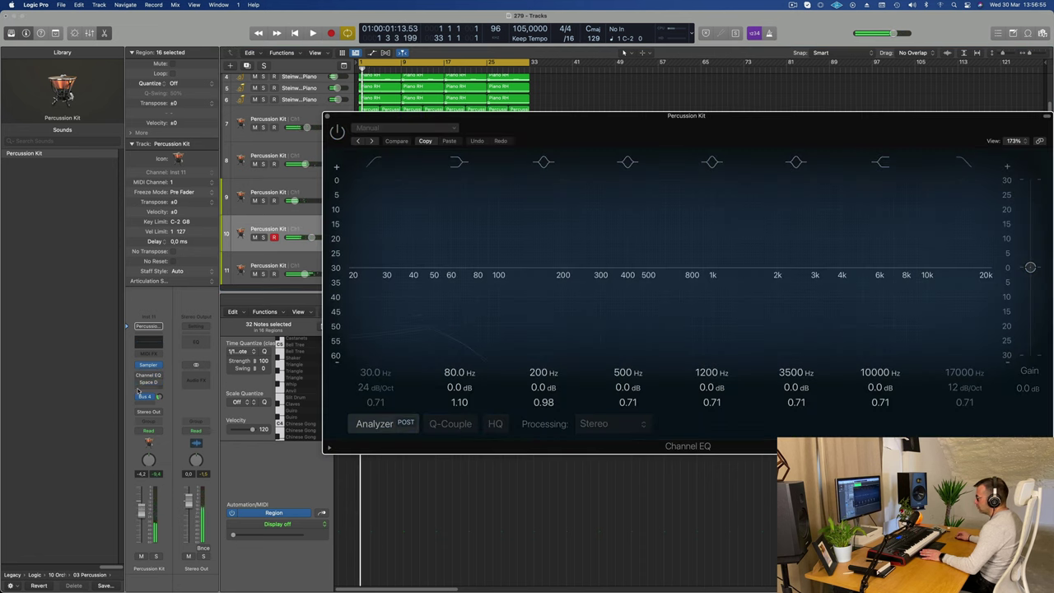
pyautogui.moveTo(459, 387); pyautogui.dragTo(459, 362)
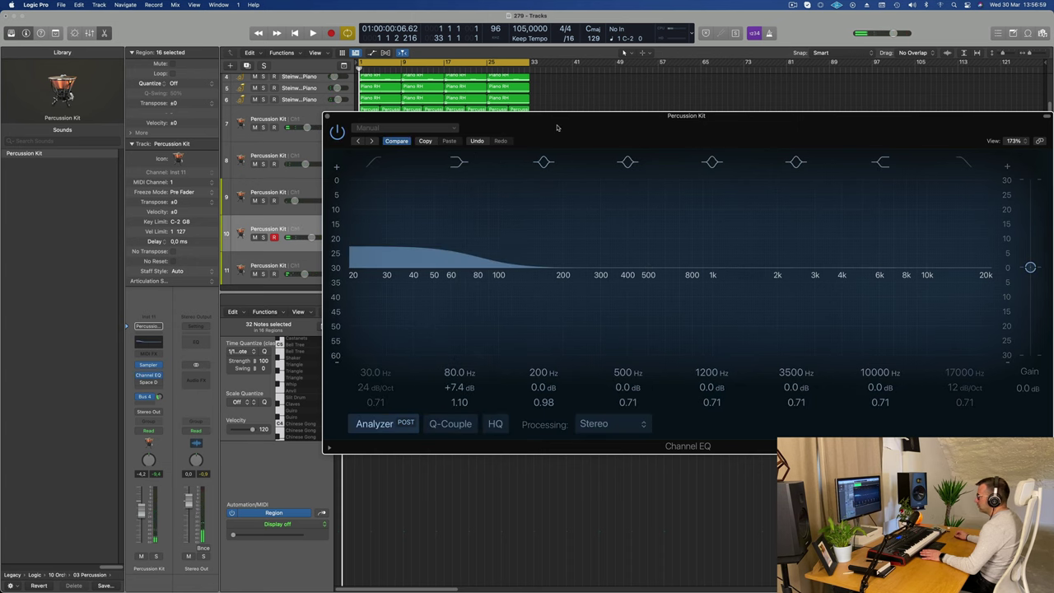
pyautogui.moveTo(583, 128); pyautogui.dragTo(452, 172)
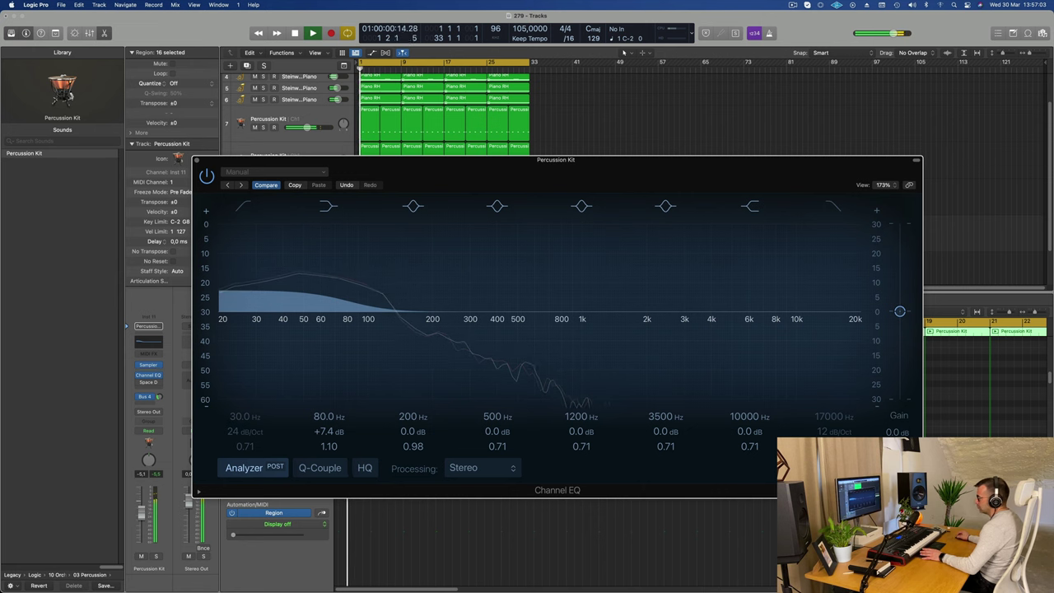
pyautogui.press('space')
pyautogui.press('space')
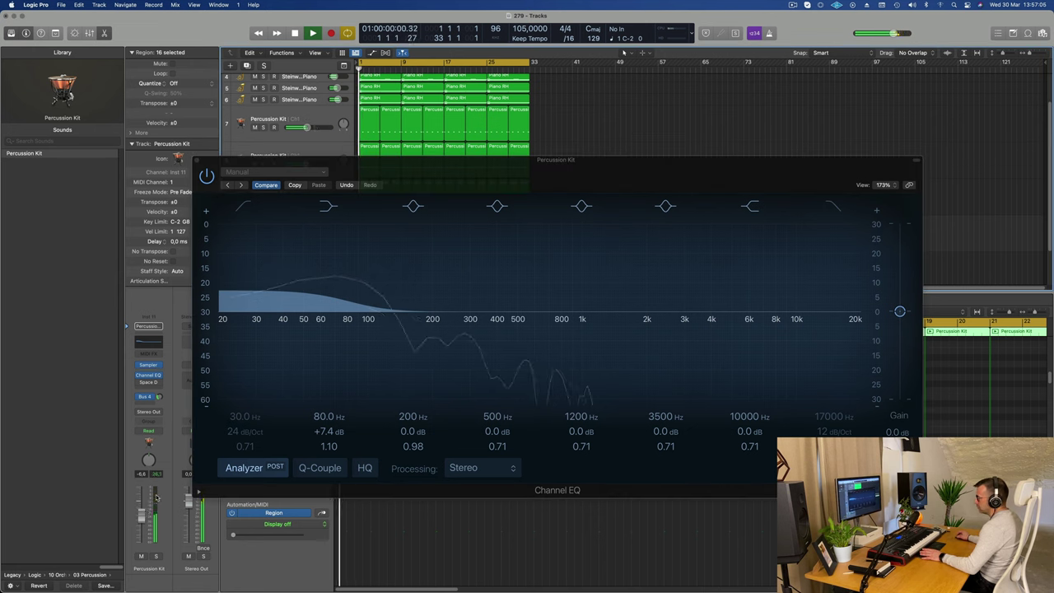
pyautogui.moveTo(199, 163); pyautogui.dragTo(79, 237)
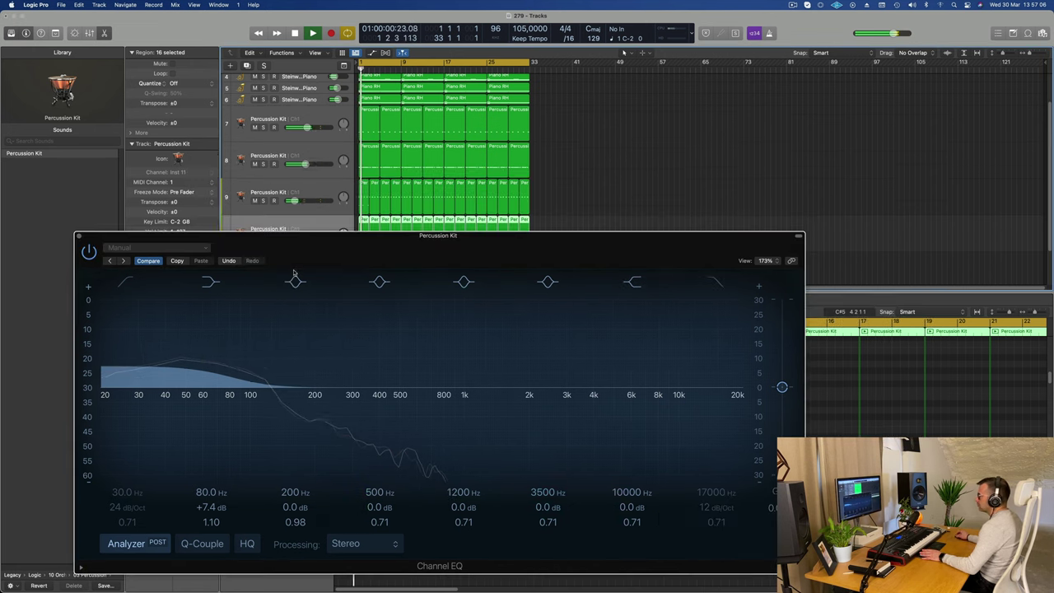
pyautogui.click(79, 236)
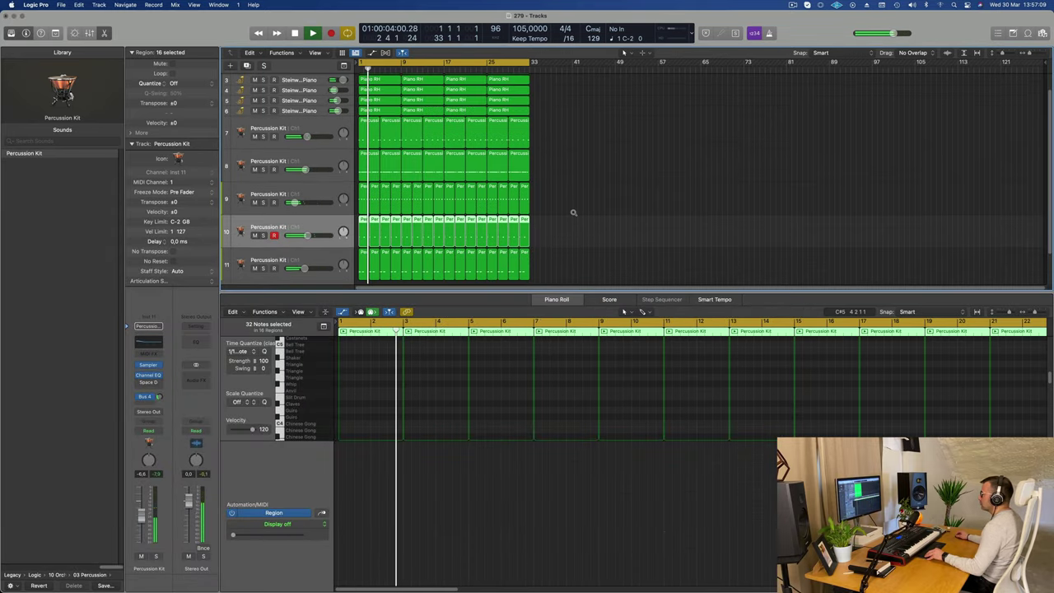
# Review the full arrangement and mixer channels during playback, with the lower editor area hidden and track 10's regions deselected.
pyautogui.scroll(-5, 574, 214)
pyautogui.hscroll(2, 597, 234)
pyautogui.hscroll(-1, 577, 239)
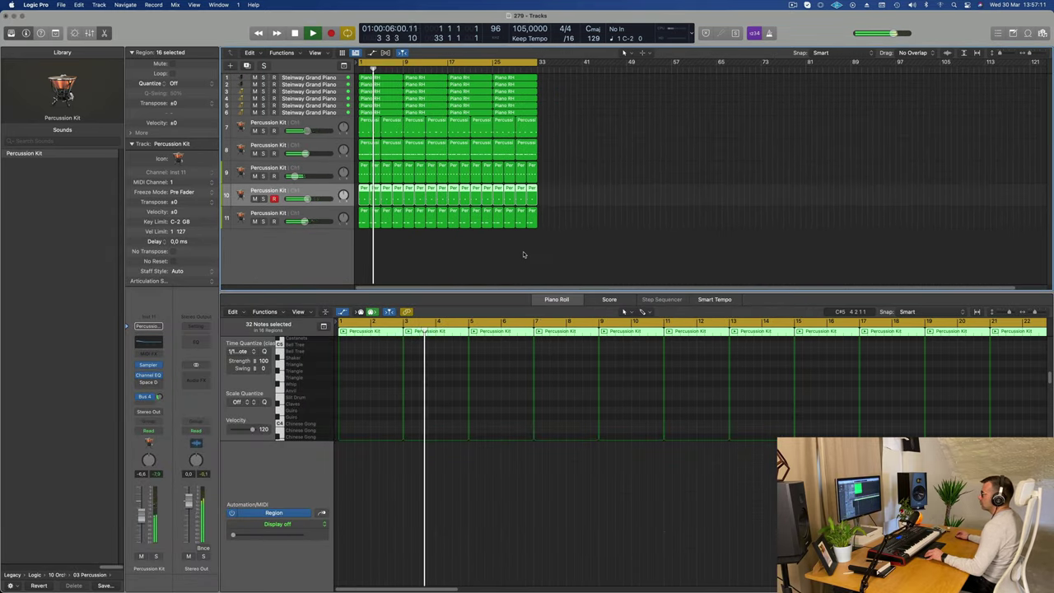
pyautogui.hscroll(2, 506, 256)
pyautogui.hscroll(-1, 505, 253)
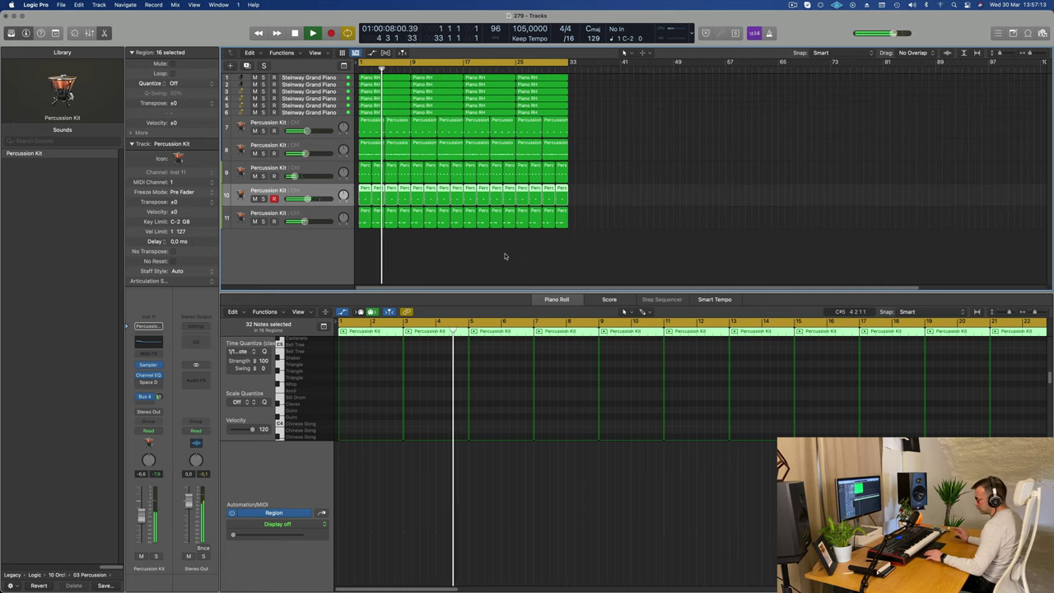
pyautogui.press('x')
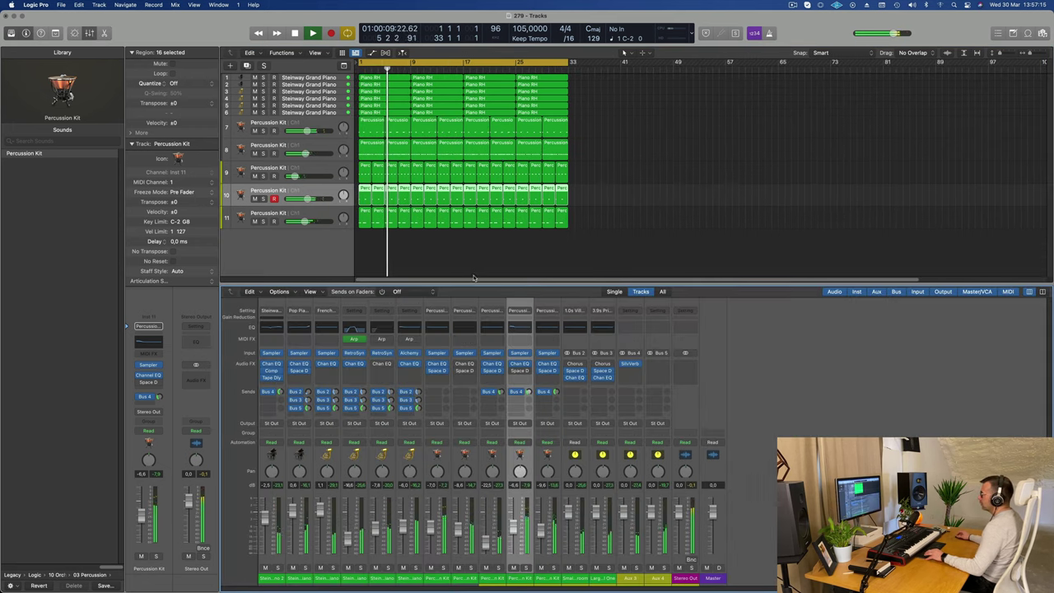
pyautogui.press('x')
pyautogui.scroll(4, 492, 299)
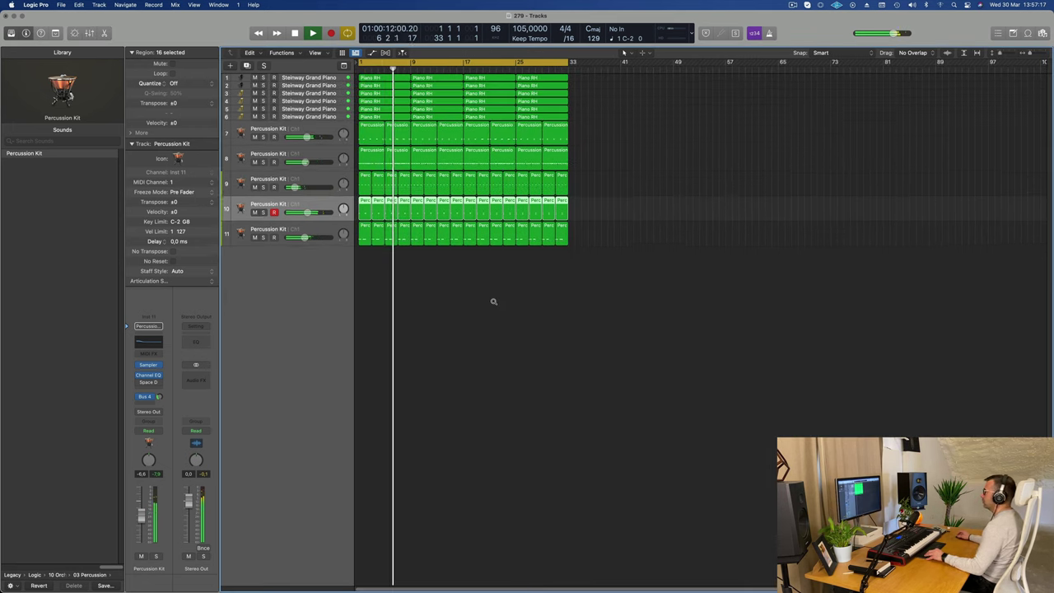
pyautogui.hscroll(2, 502, 379)
pyautogui.hscroll(-1, 499, 377)
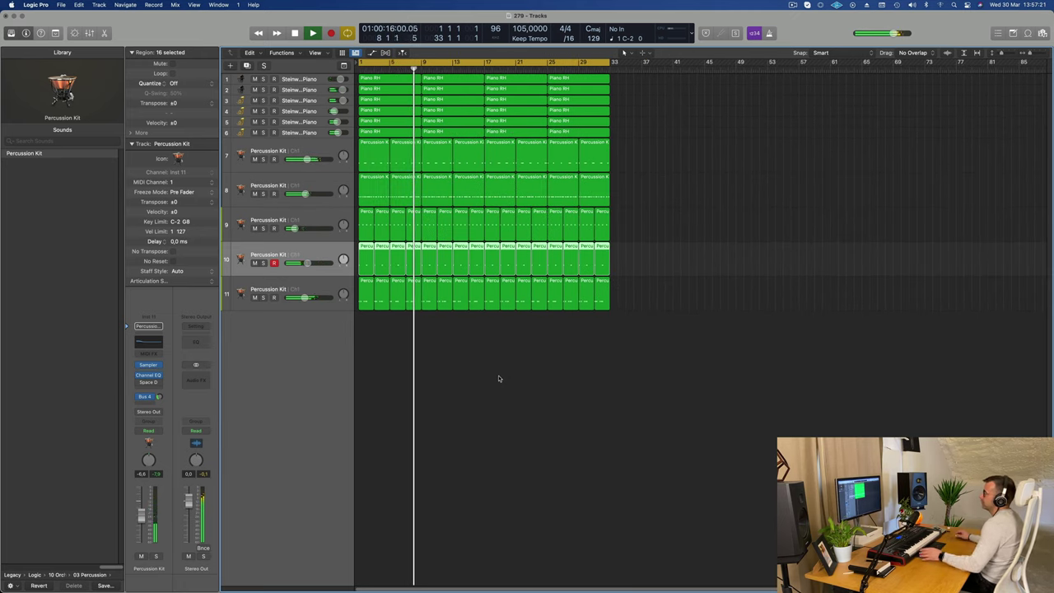
pyautogui.click(498, 379)
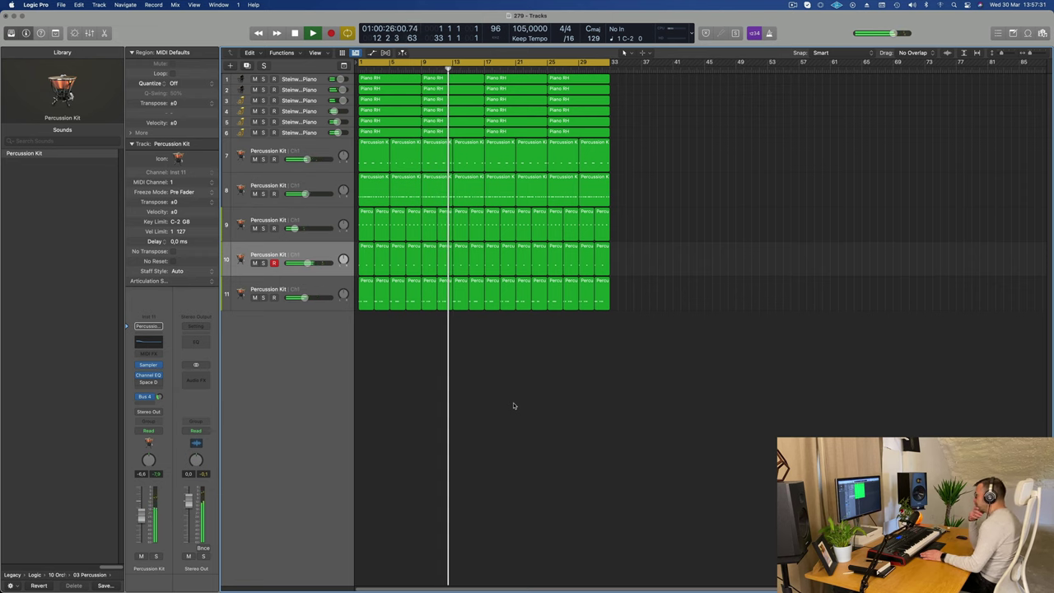
# Try out a duplicate of the Pop Piano & Strings track 2 against the playback, and delete the duplicate.
pyautogui.press('Return')
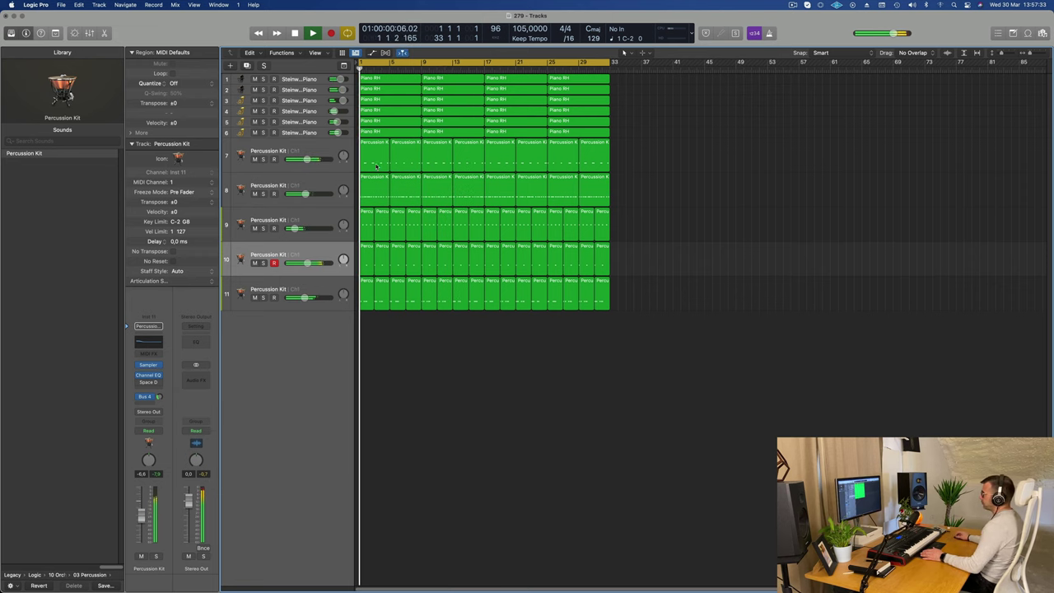
pyautogui.click(310, 135)
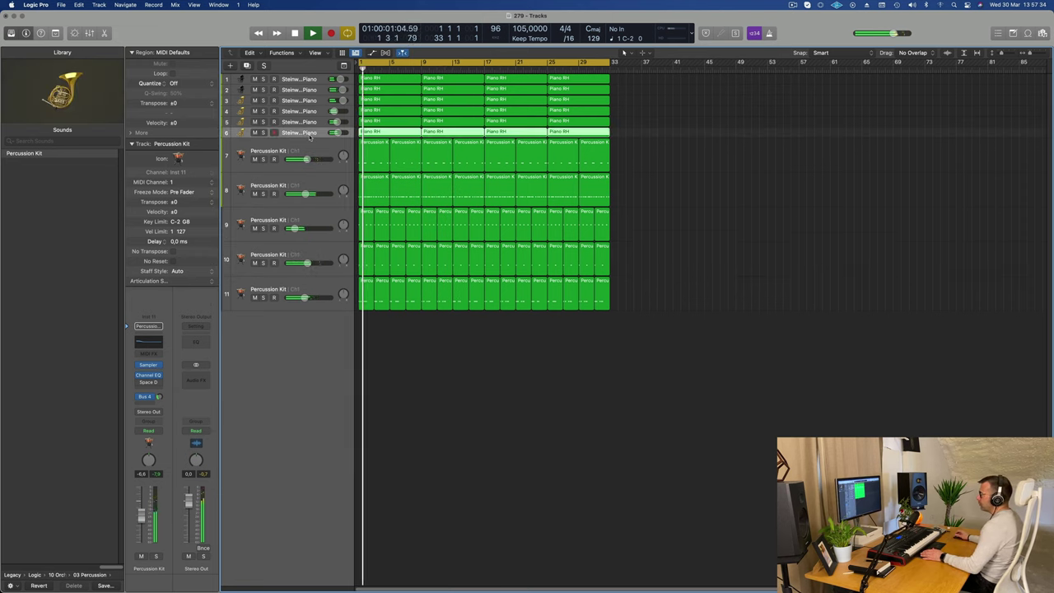
pyautogui.click(314, 92)
pyautogui.click(247, 66)
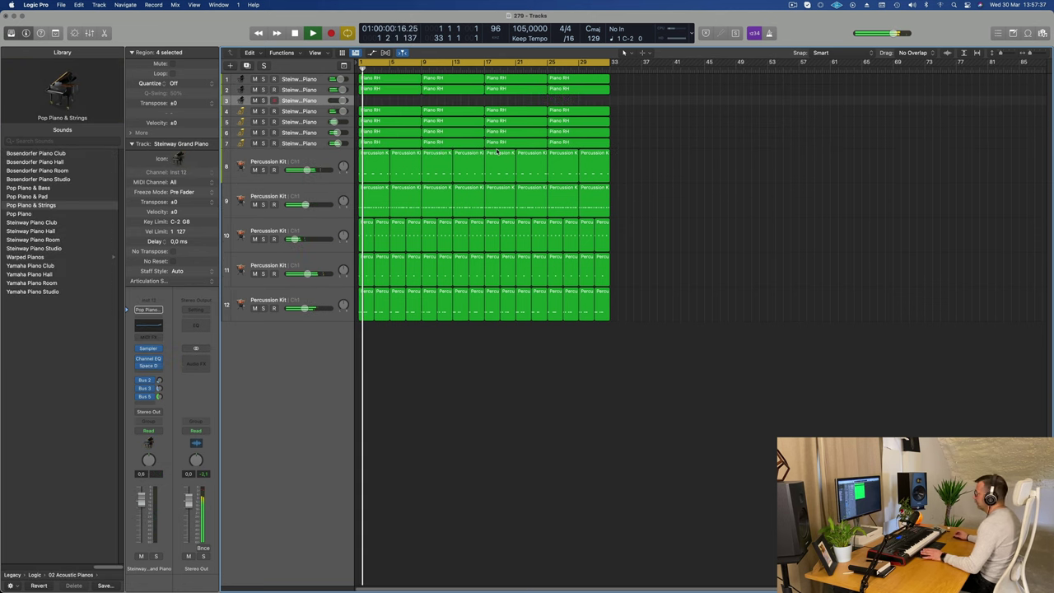
pyautogui.press('space')
pyautogui.press('space')
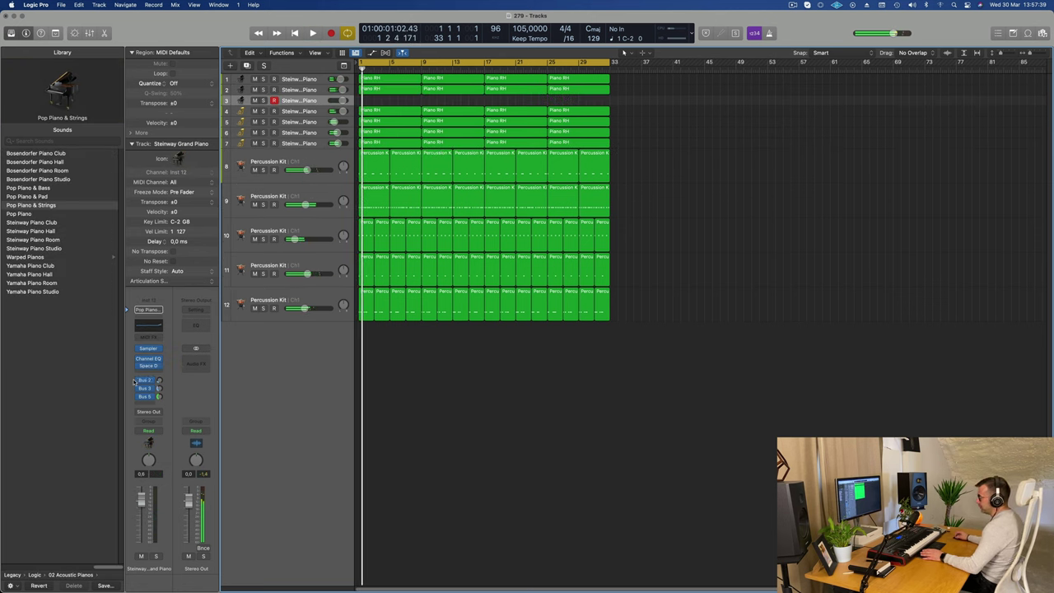
pyautogui.press('space')
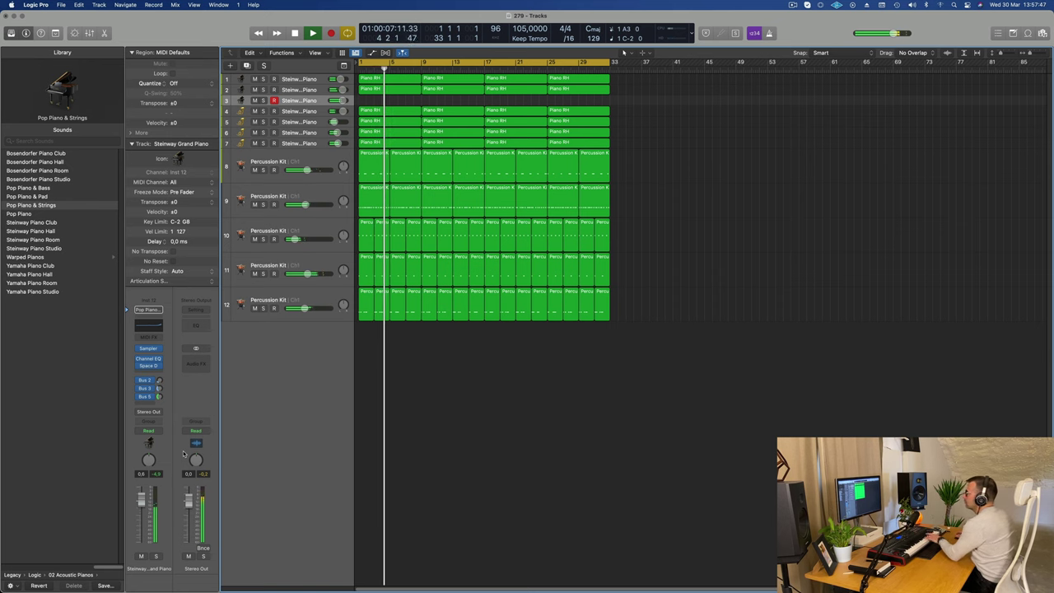
pyautogui.press('super+BackSpace')
# Duplicate the Steinway Grand Piano track 1 as a new track 2 and adjust its Bus 4 reverb send.
pyautogui.click(313, 78)
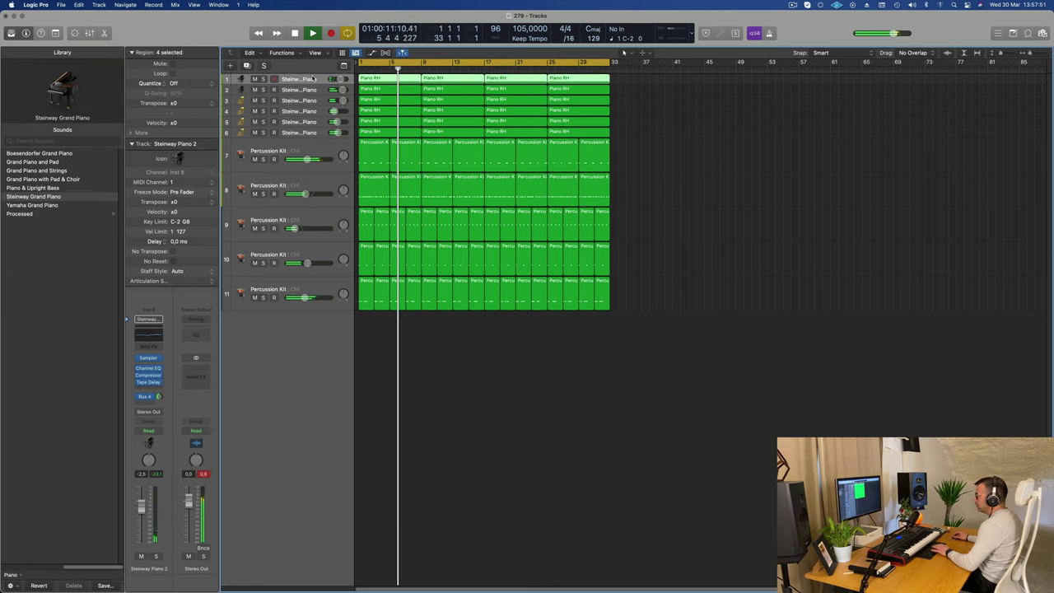
pyautogui.press('super+d')
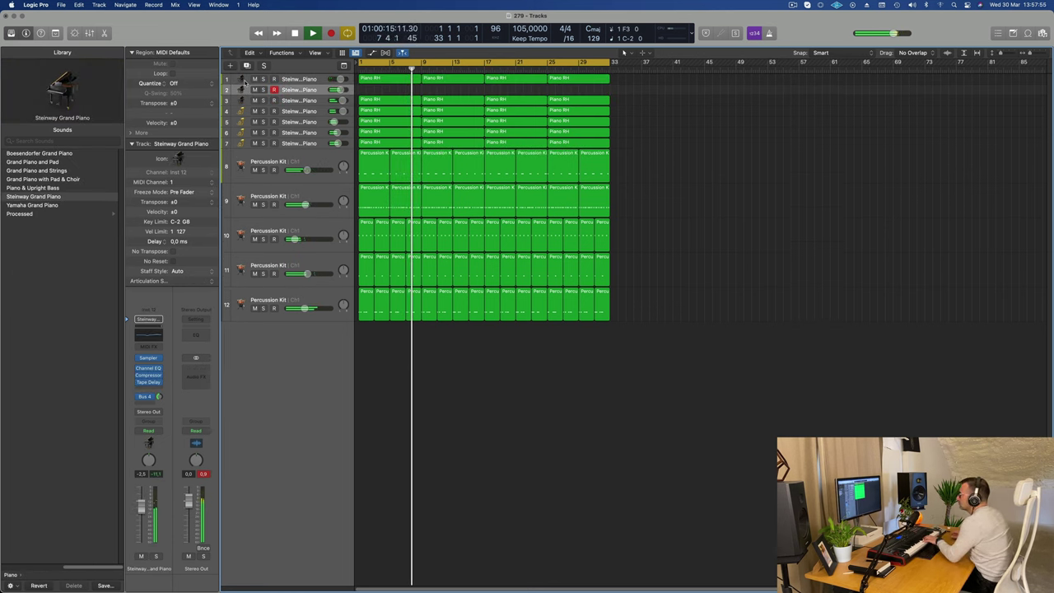
pyautogui.moveTo(159, 397); pyautogui.dragTo(159, 394)
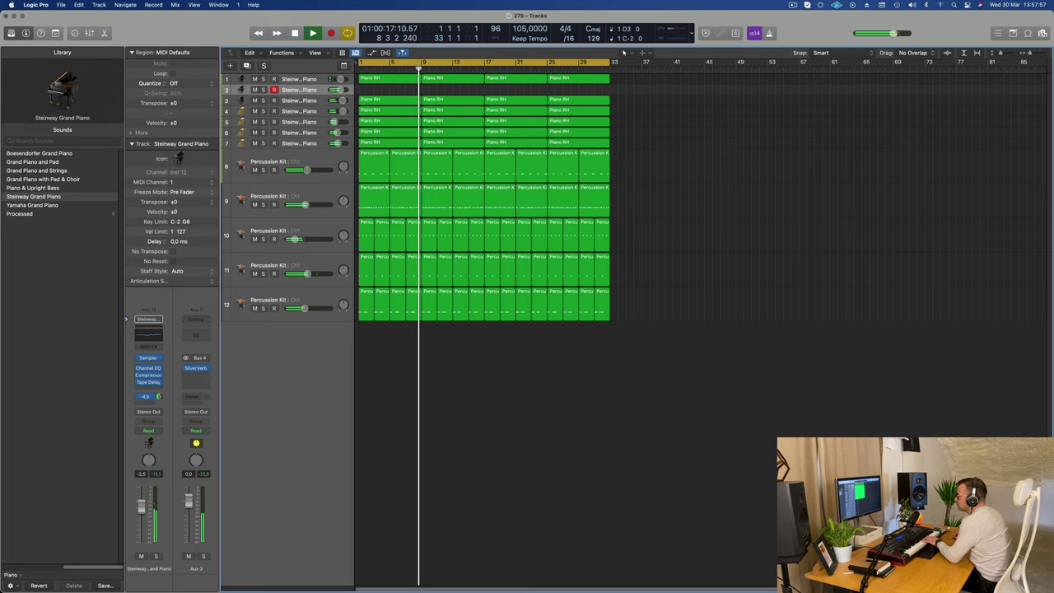
# Audition Tape Delay presets on the new track 2 as far as 1/4 Note Feedback, and bypass the effect.
pyautogui.click(148, 382)
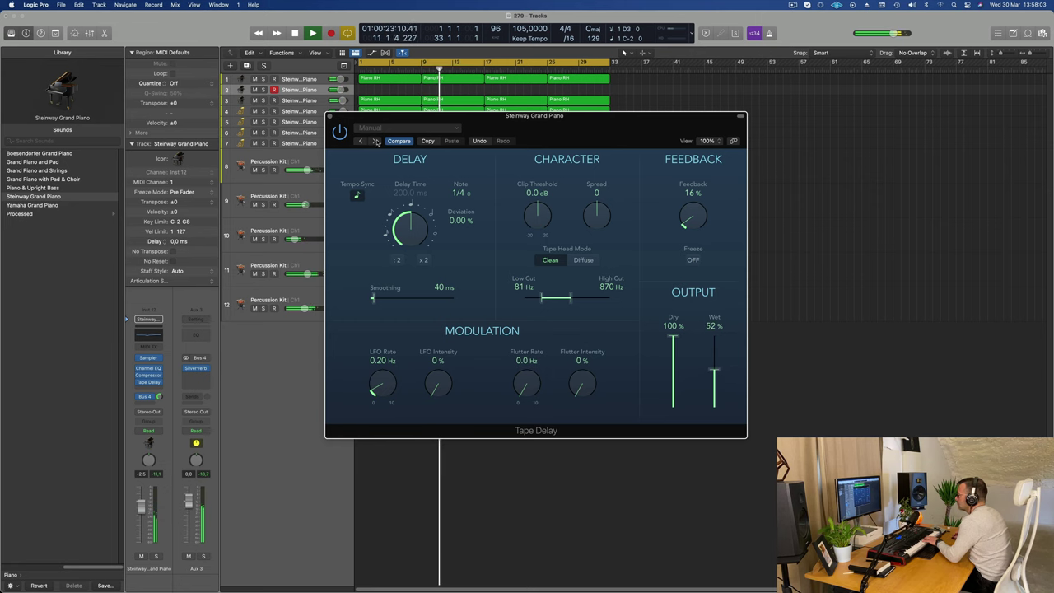
pyautogui.click(361, 141)
pyautogui.click(362, 141)
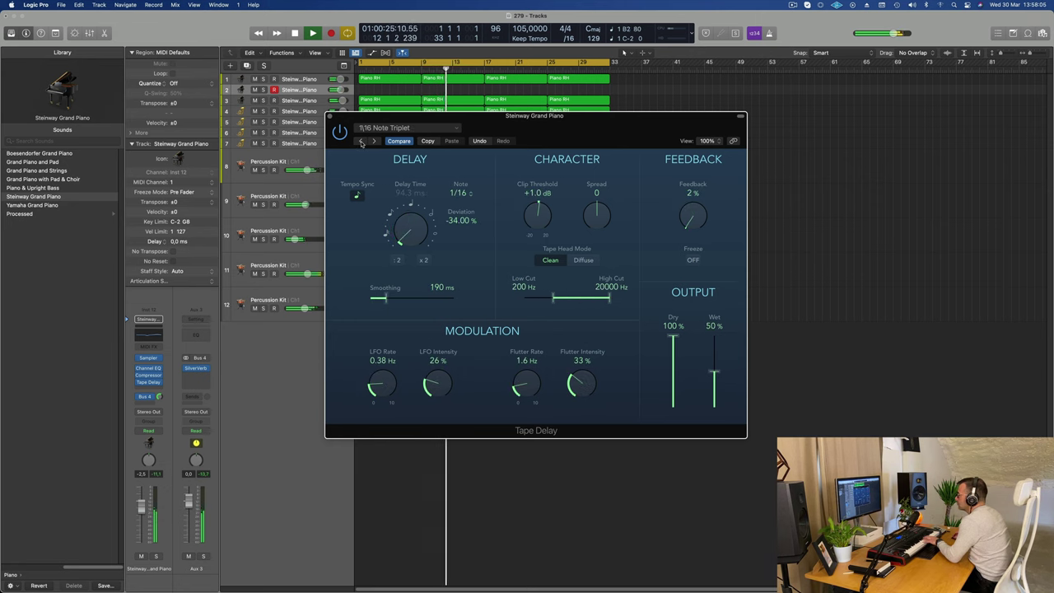
pyautogui.click(362, 141)
pyautogui.click(361, 141)
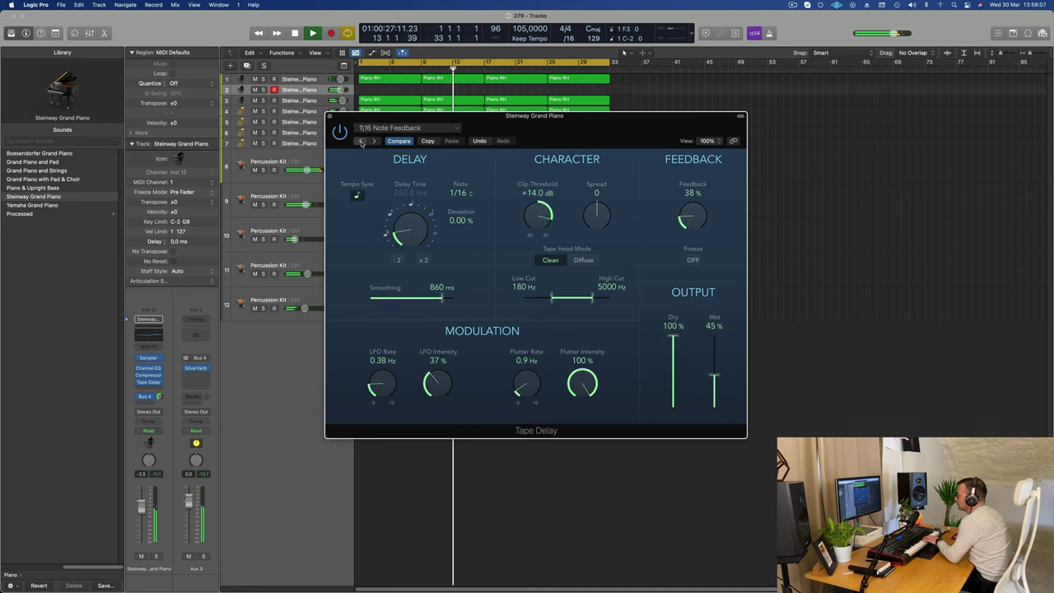
pyautogui.click(361, 140)
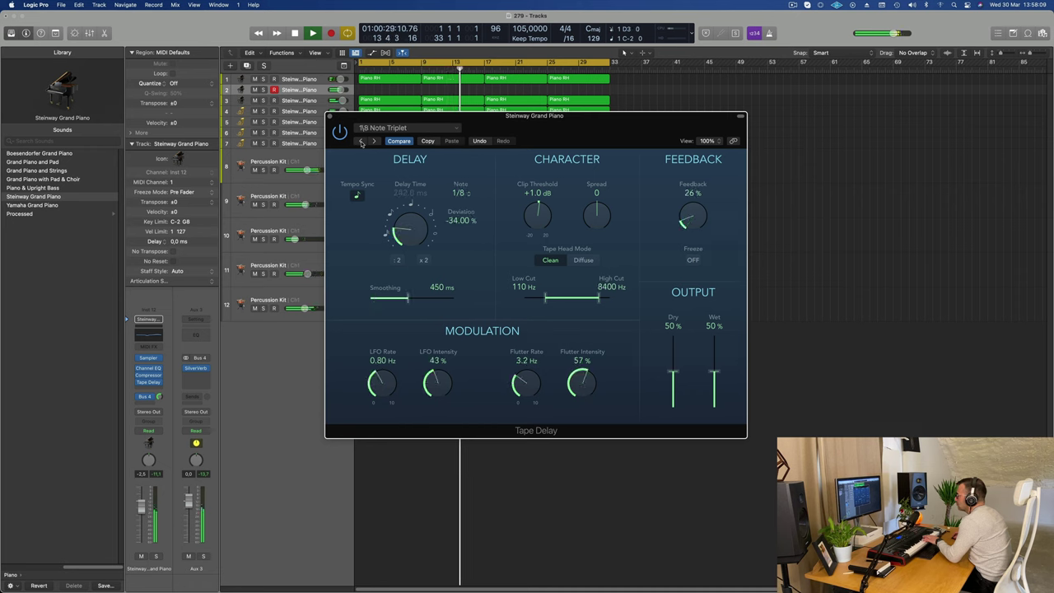
pyautogui.click(362, 140)
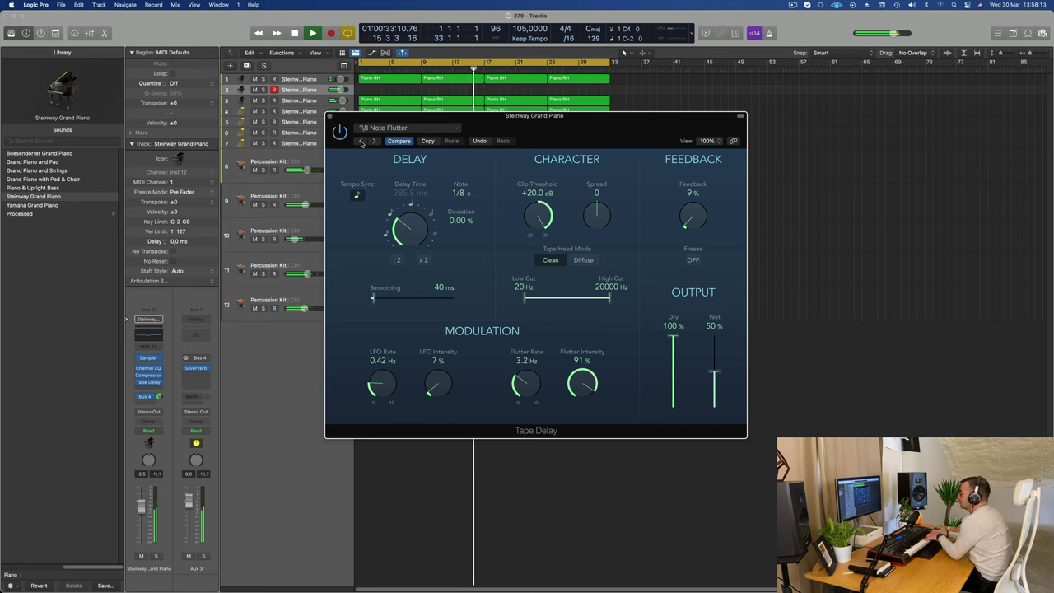
pyautogui.click(362, 141)
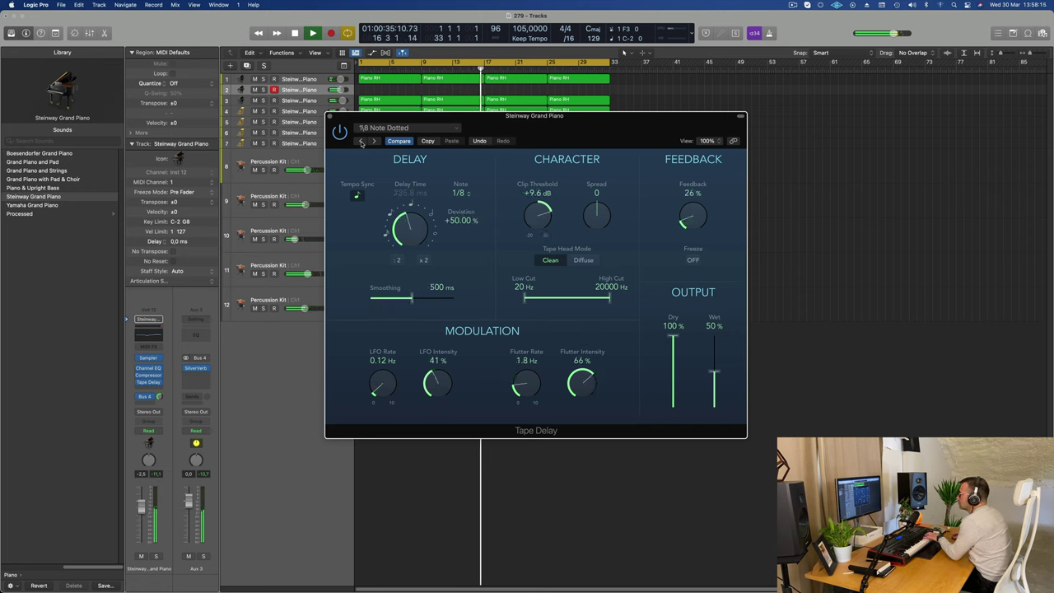
pyautogui.click(361, 140)
pyautogui.click(362, 141)
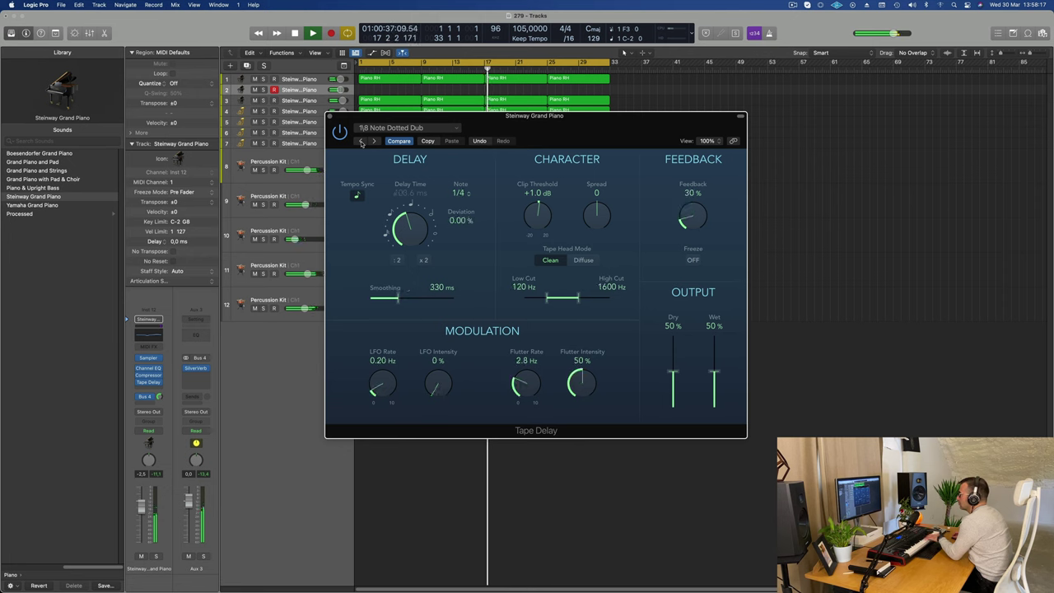
pyautogui.click(362, 140)
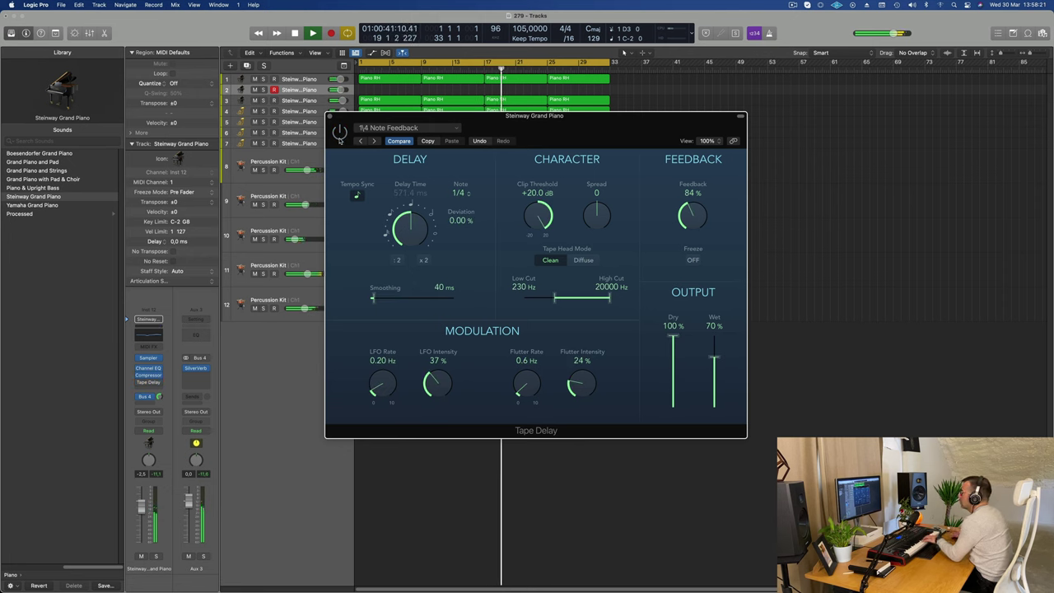
pyautogui.click(330, 117)
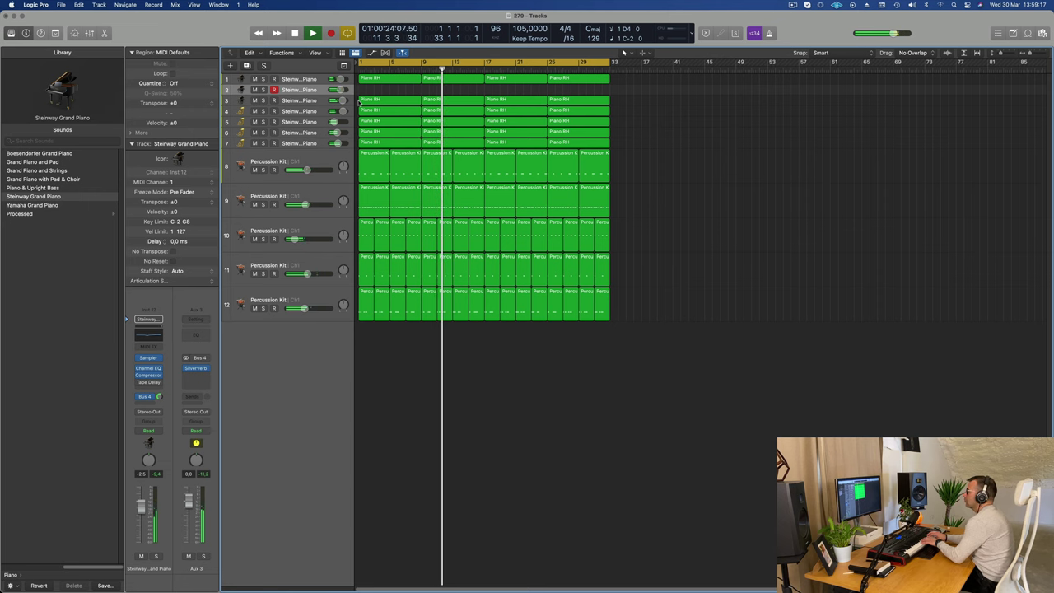
# Record a piano part on track 2 from bar 13 to 33 and bar 1 to about bar 10, and briefly check it near bar 6.
pyautogui.press('r')
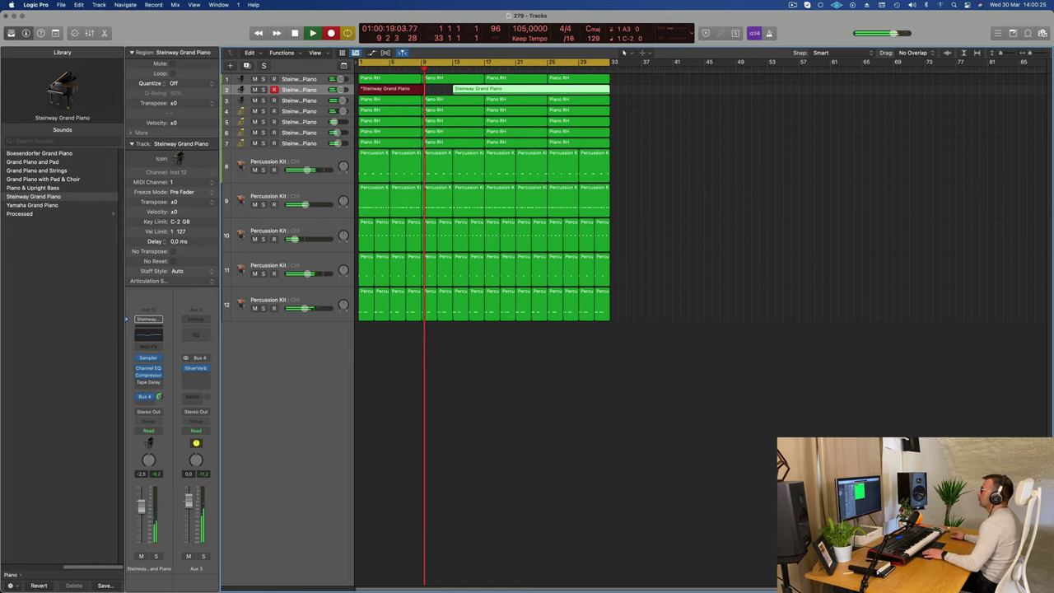
pyautogui.press('space')
pyautogui.press('space')
pyautogui.click(398, 68)
pyautogui.press('space')
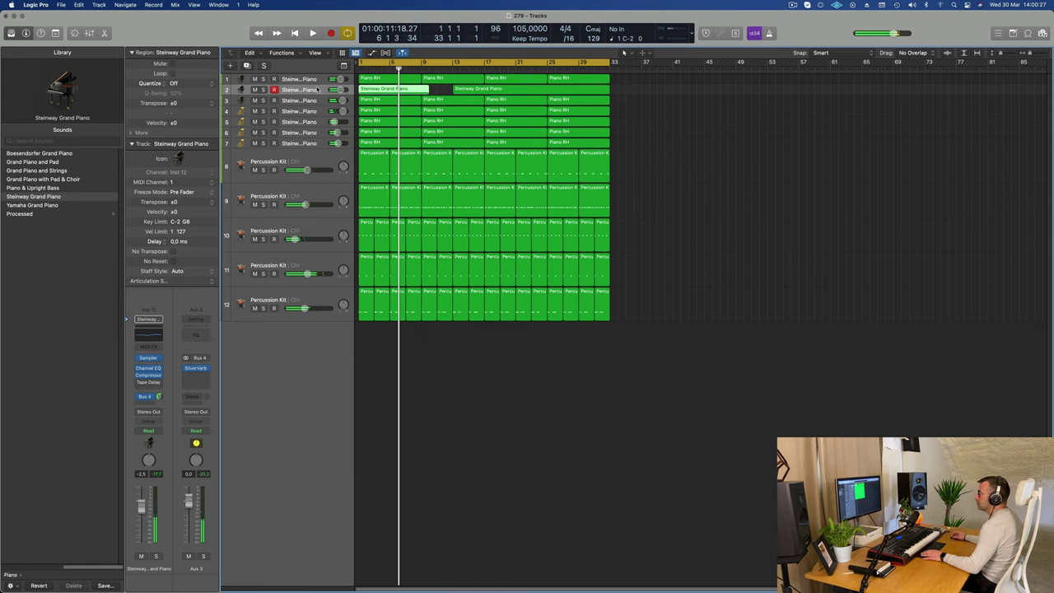
# Show the toolbar, enlarge track 2 with Track Zoom and listen to its first recorded region.
pyautogui.moveTo(272, 45); pyautogui.dragTo(268, 79)
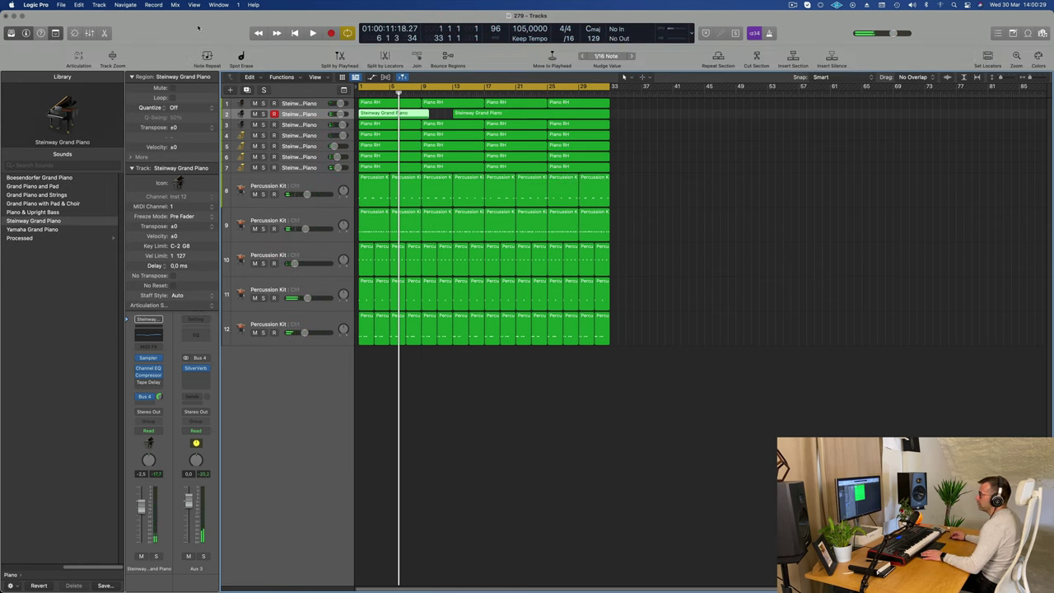
pyautogui.click(114, 55)
pyautogui.press('space')
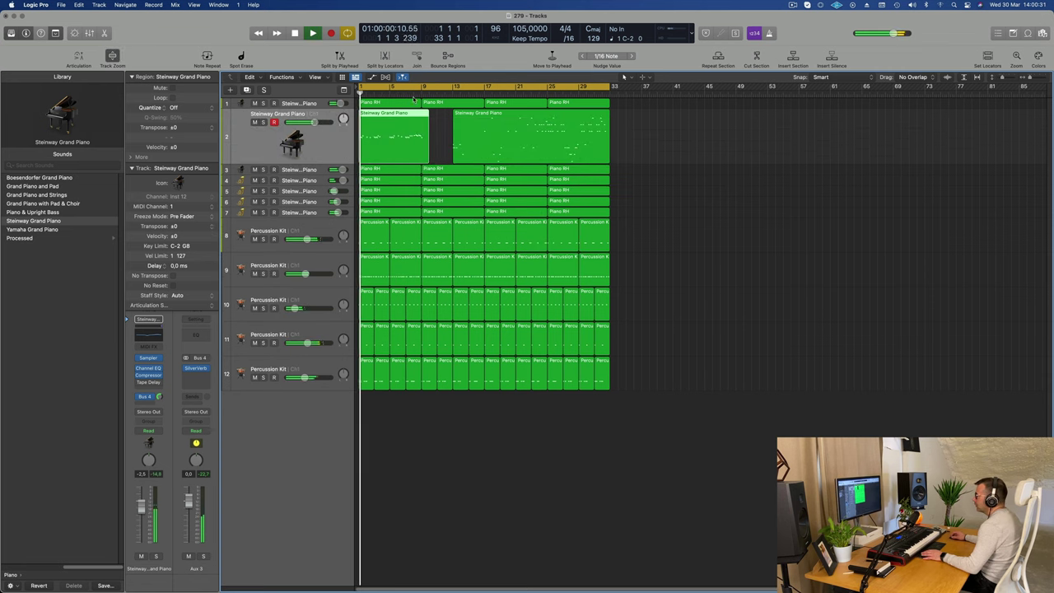
pyautogui.click(405, 96)
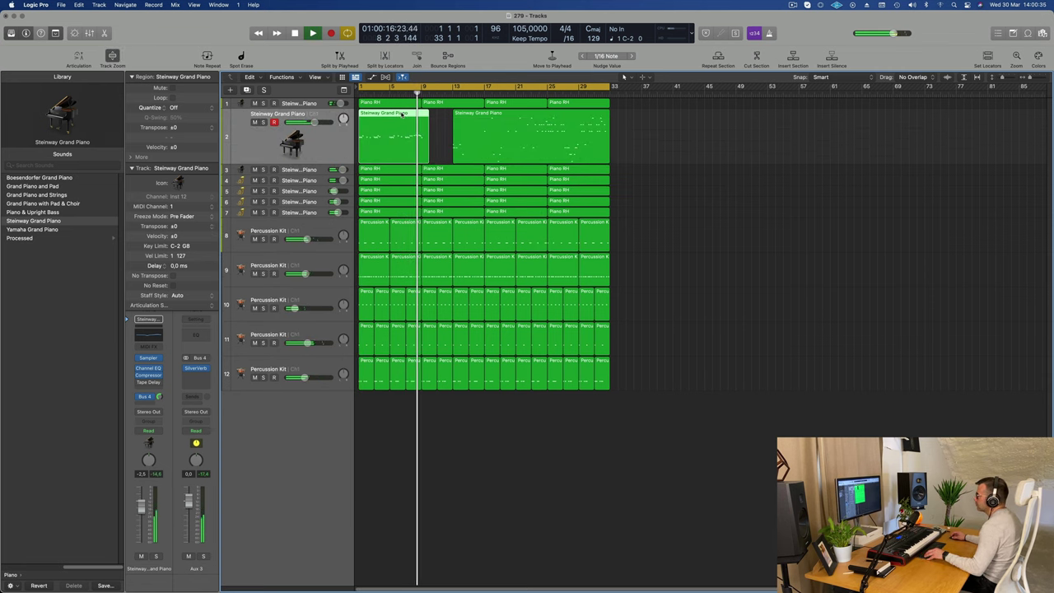
# Split the first region on track 2 at bar 7, splitting crossing notes, and keep only the rear part, moved to bar 1.
pyautogui.hscroll(1, 404, 112)
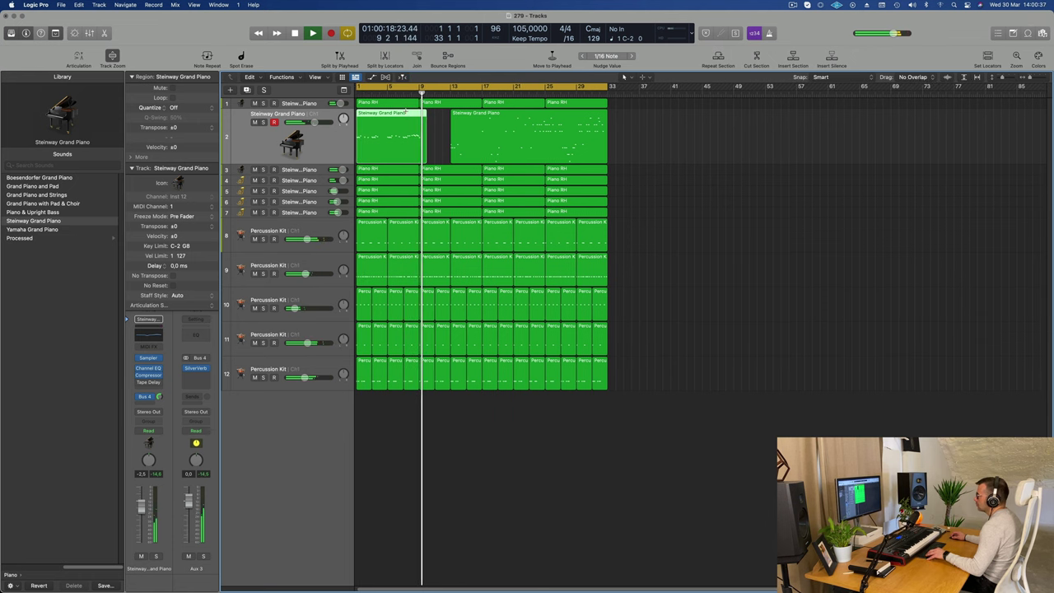
pyautogui.keyDown('super'); pyautogui.doubleClick(404, 112); pyautogui.keyUp('super')
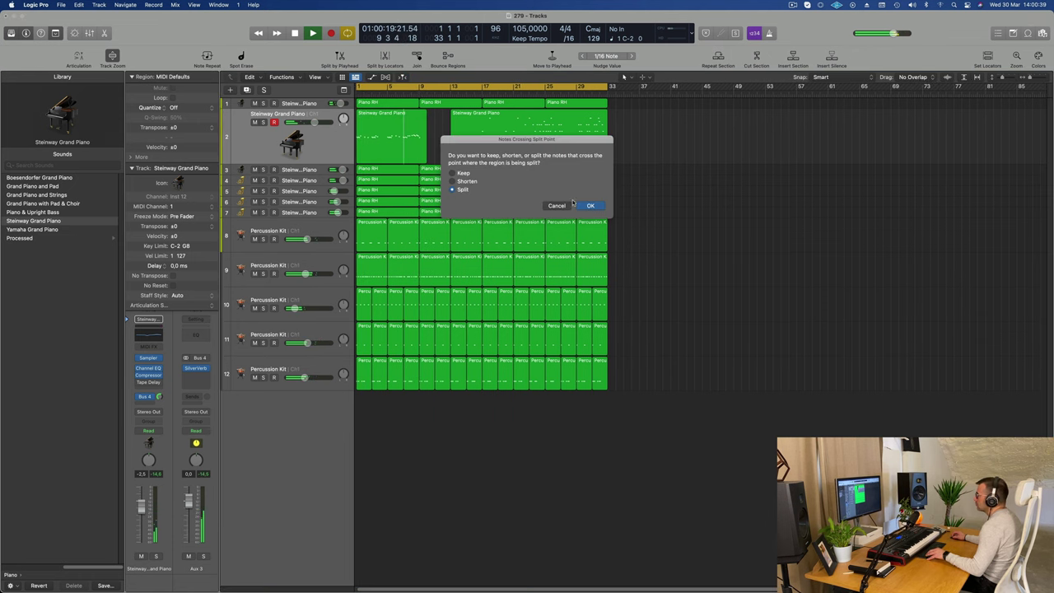
pyautogui.click(590, 205)
pyautogui.press('Return')
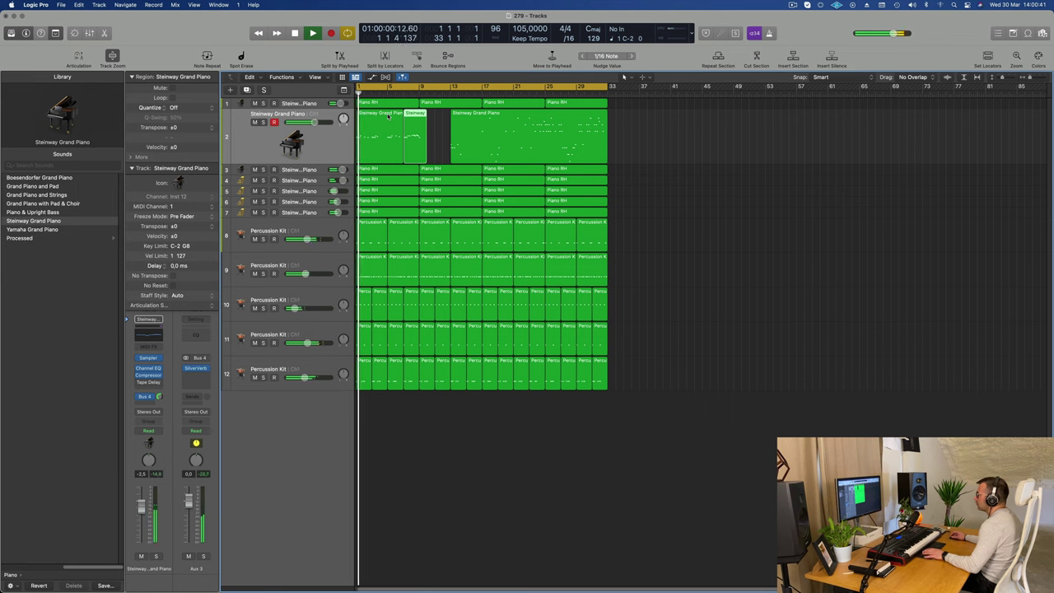
pyautogui.moveTo(416, 115); pyautogui.dragTo(360, 123)
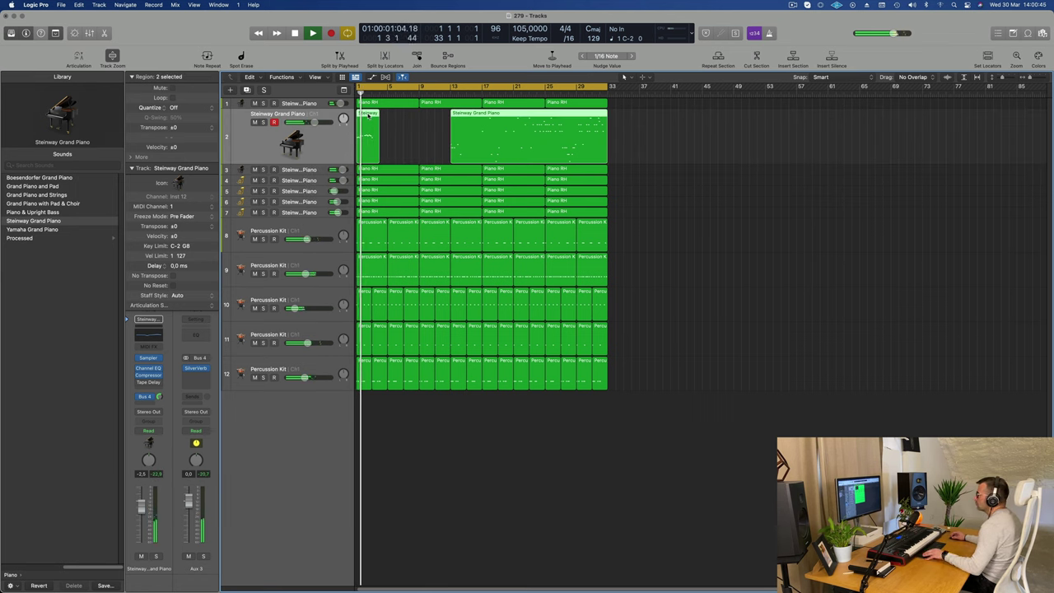
# Open the two track 2 regions in the Piano Roll and select all their notes while replaying the start.
pyautogui.press('p')
pyautogui.scroll(5, 402, 414)
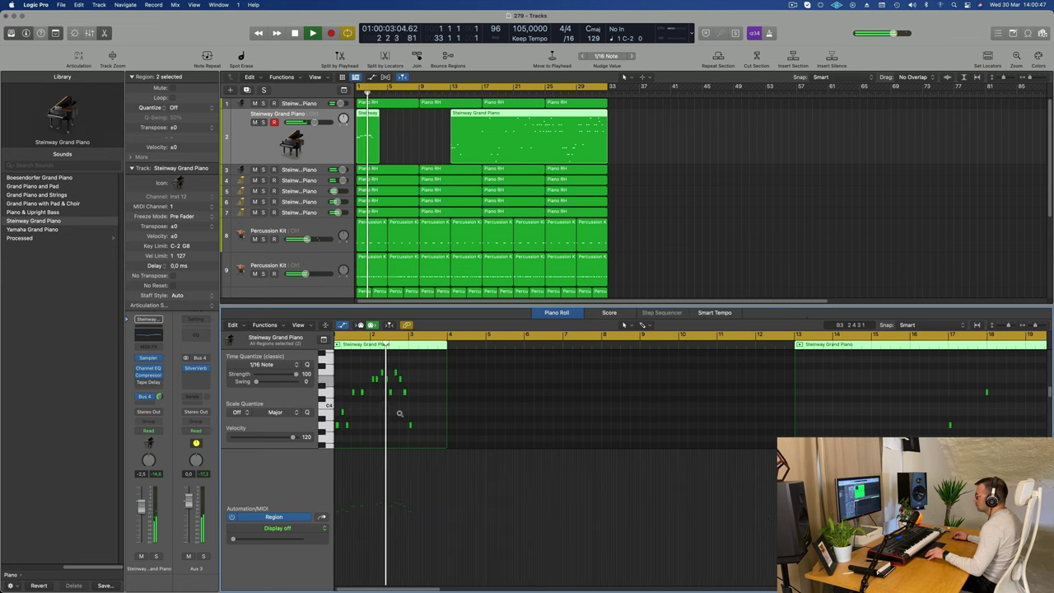
pyautogui.scroll(1, 407, 420)
pyautogui.press('space')
pyautogui.press('space')
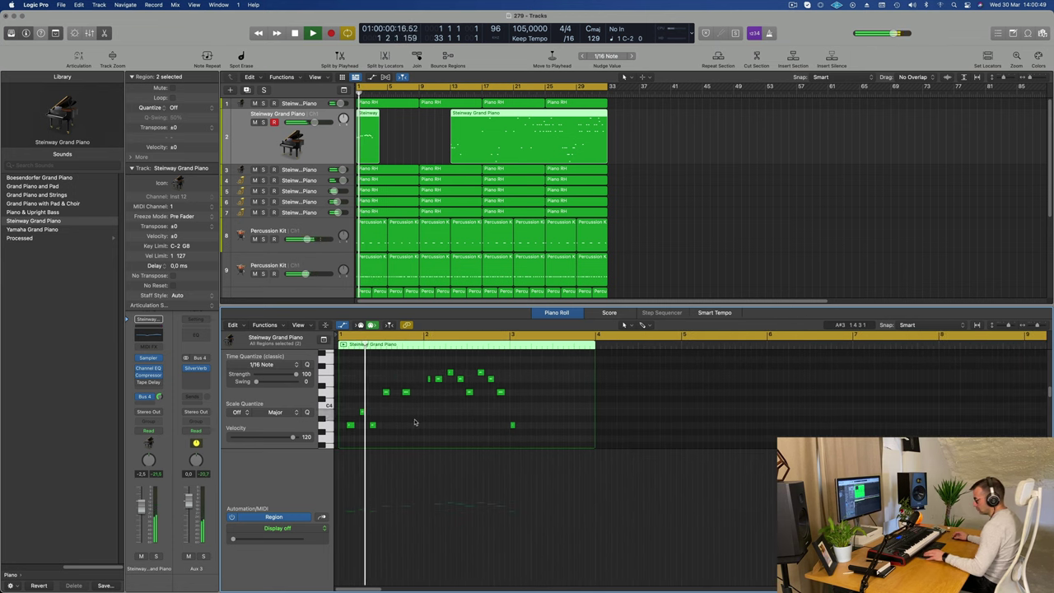
pyautogui.press('super+a')
pyautogui.press('space')
pyautogui.press('space')
pyautogui.scroll(3, 425, 424)
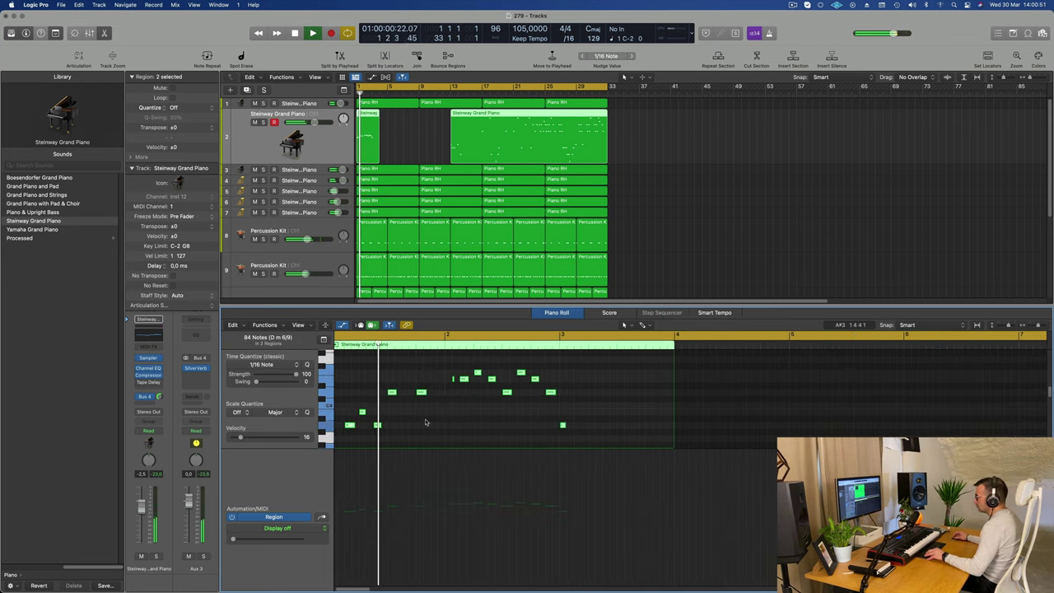
# Delete the stray last note at the start of bar 3 in the opening piano region.
pyautogui.scroll(-2, 430, 422)
pyautogui.scroll(-2, 431, 422)
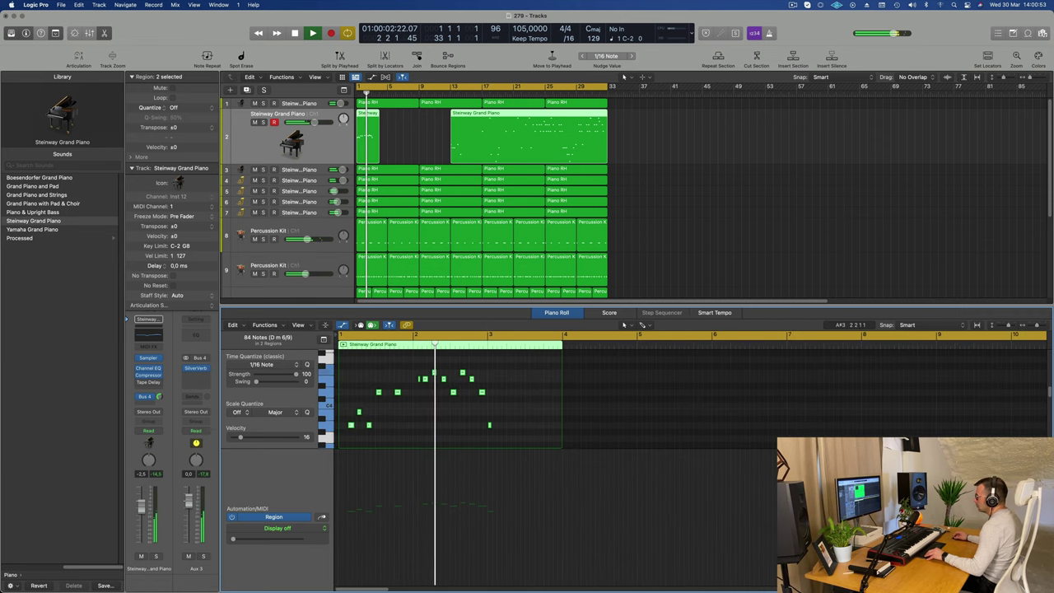
pyautogui.scroll(-1, 431, 423)
pyautogui.hscroll(1, 436, 421)
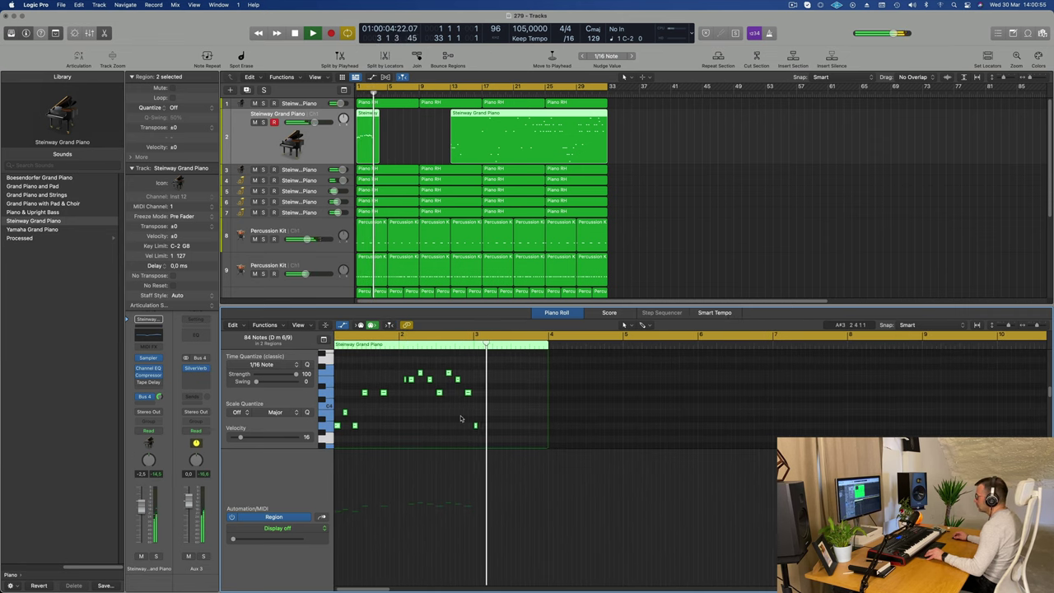
pyautogui.click(475, 426)
pyautogui.press('Delete')
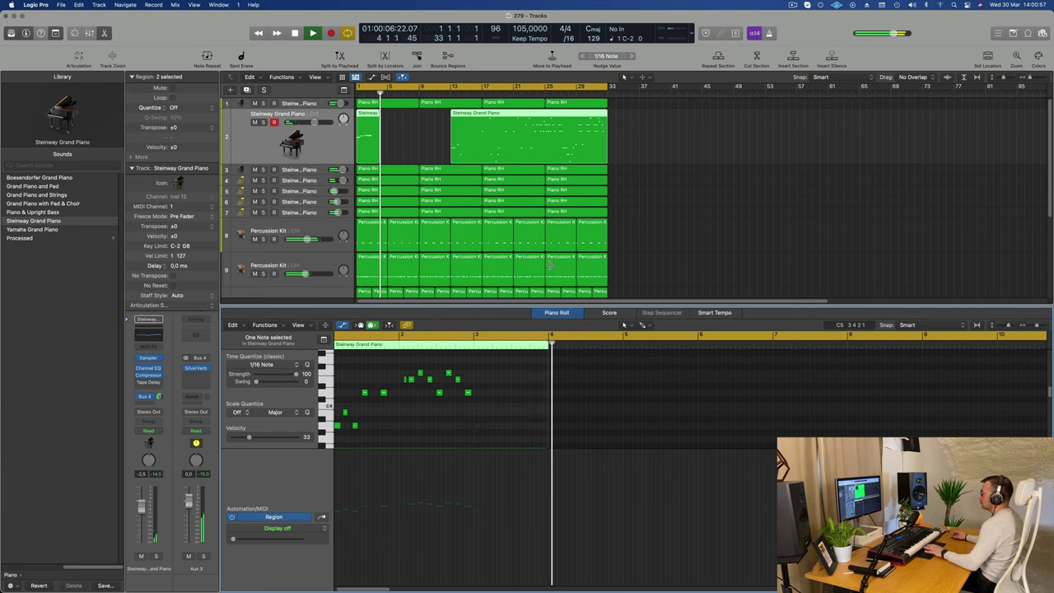
# Replay the opening phrase, select its first three notes and check the Automation/MIDI display options, leaving the display off.
pyautogui.press('Return')
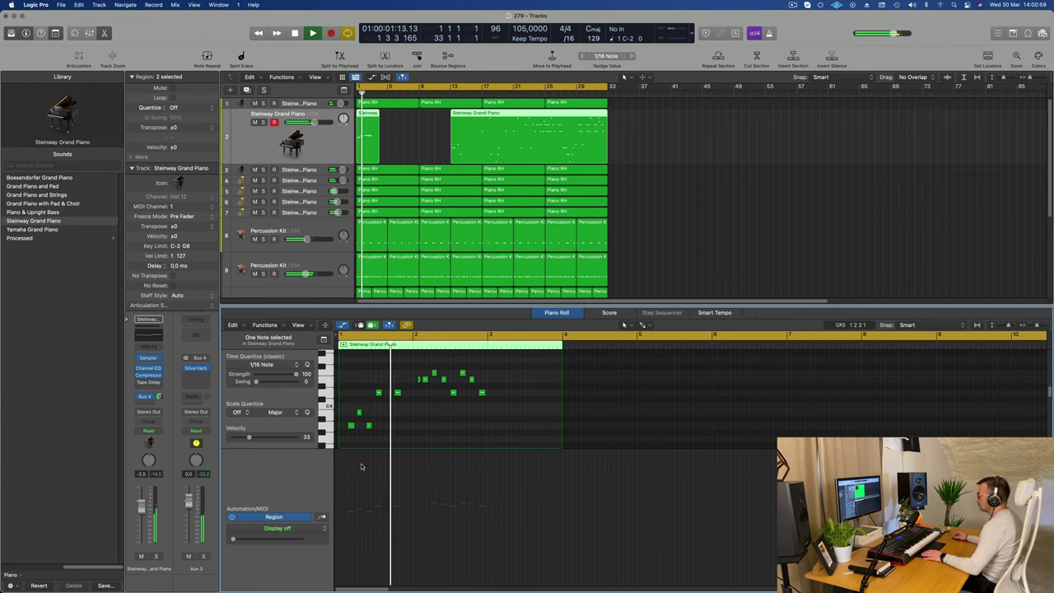
pyautogui.press('Return')
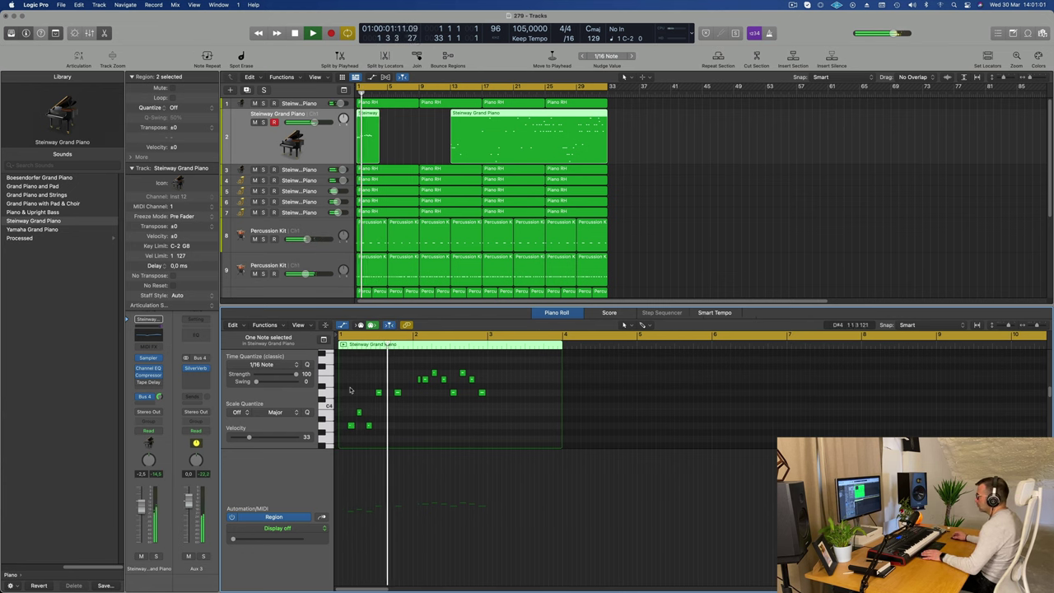
pyautogui.moveTo(349, 398); pyautogui.dragTo(369, 434)
pyautogui.press('Return')
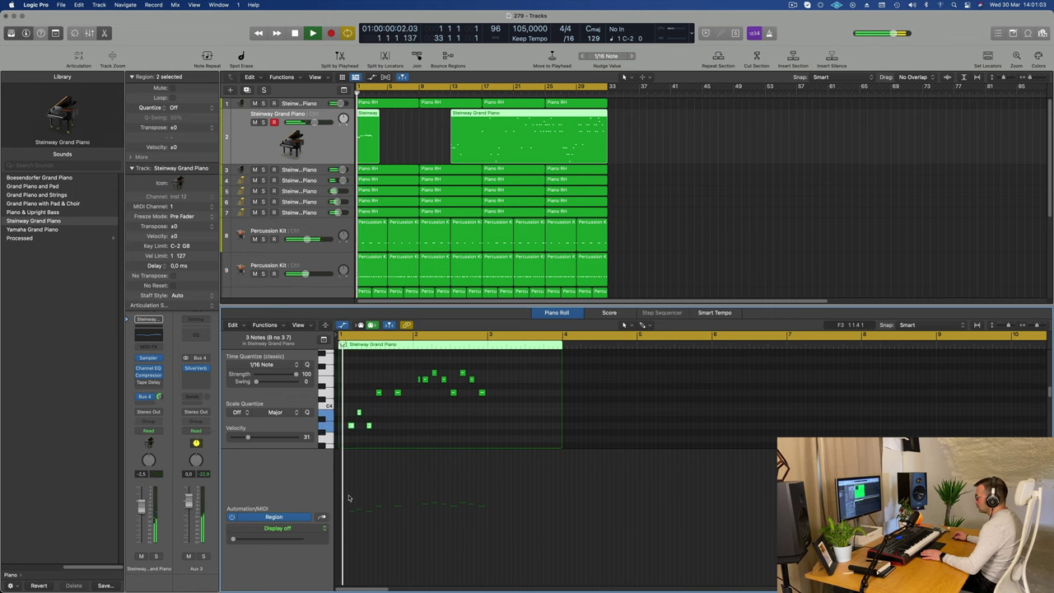
pyautogui.click(285, 528)
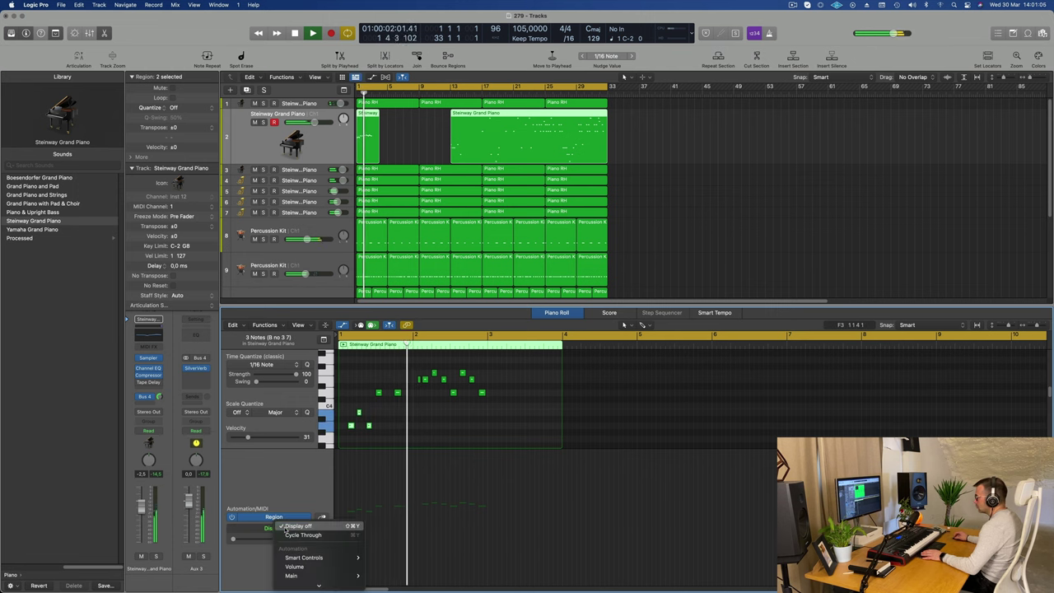
pyautogui.click(288, 525)
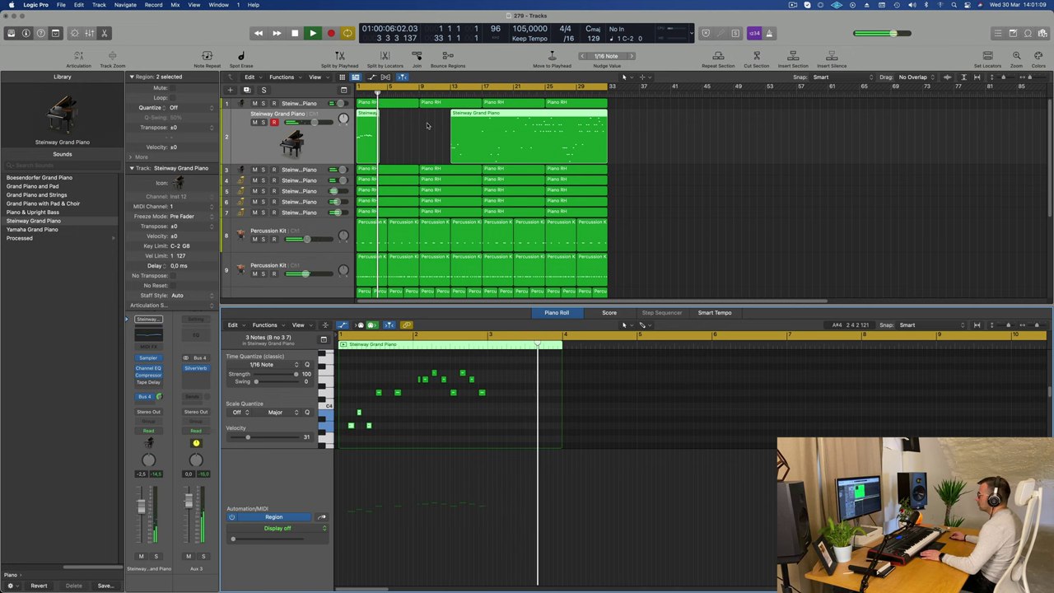
# Raise the track 2 volume to -1.6 dB and listen to the opening phrase.
pyautogui.moveTo(314, 123); pyautogui.dragTo(317, 123)
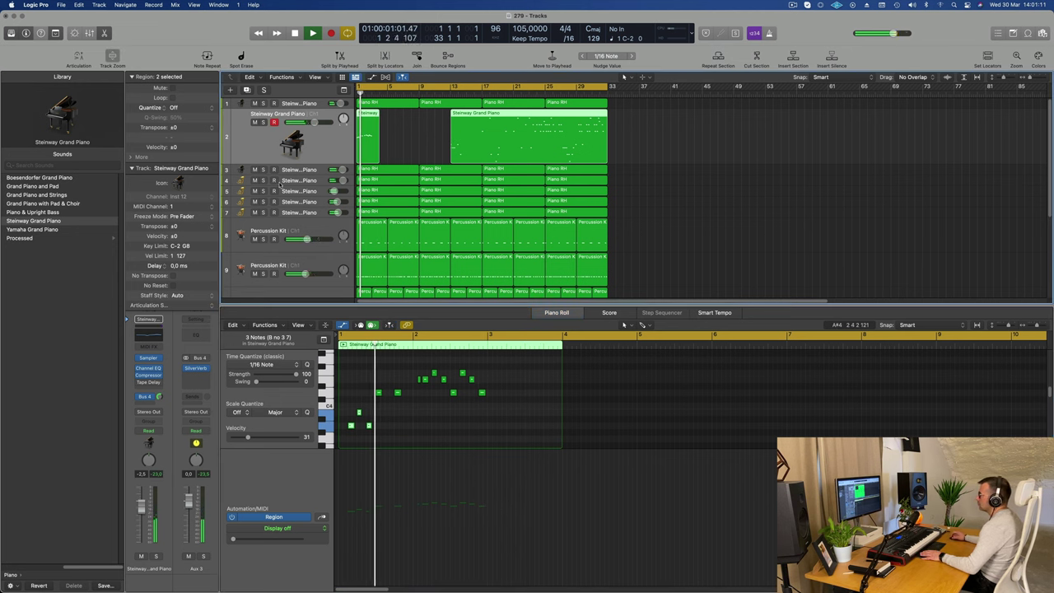
pyautogui.press('space')
pyautogui.press('space')
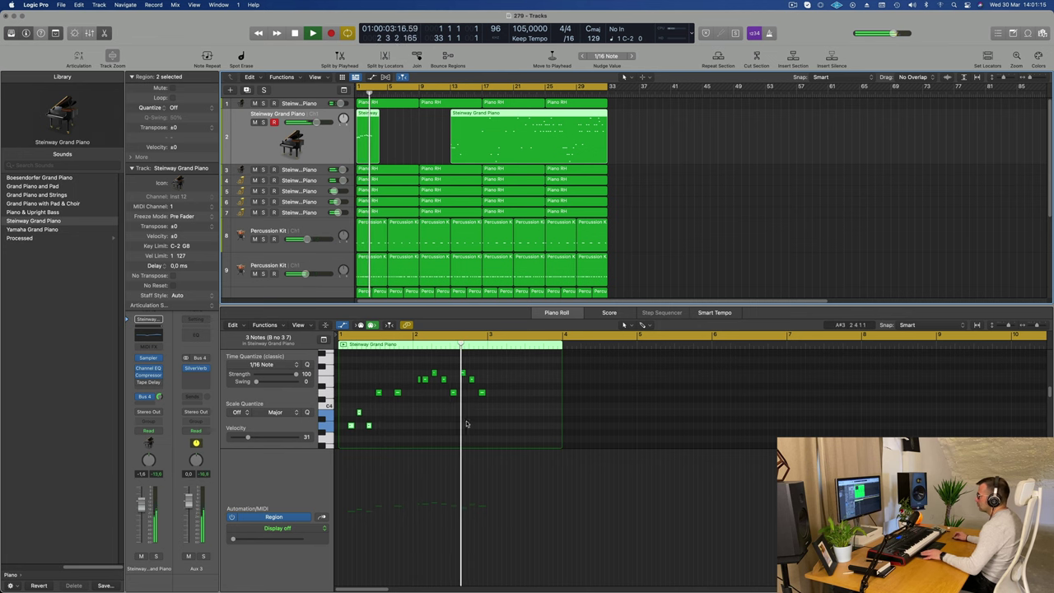
# Copy the short opening region on track 2 to bar 5 and listen to the result.
pyautogui.click(423, 142)
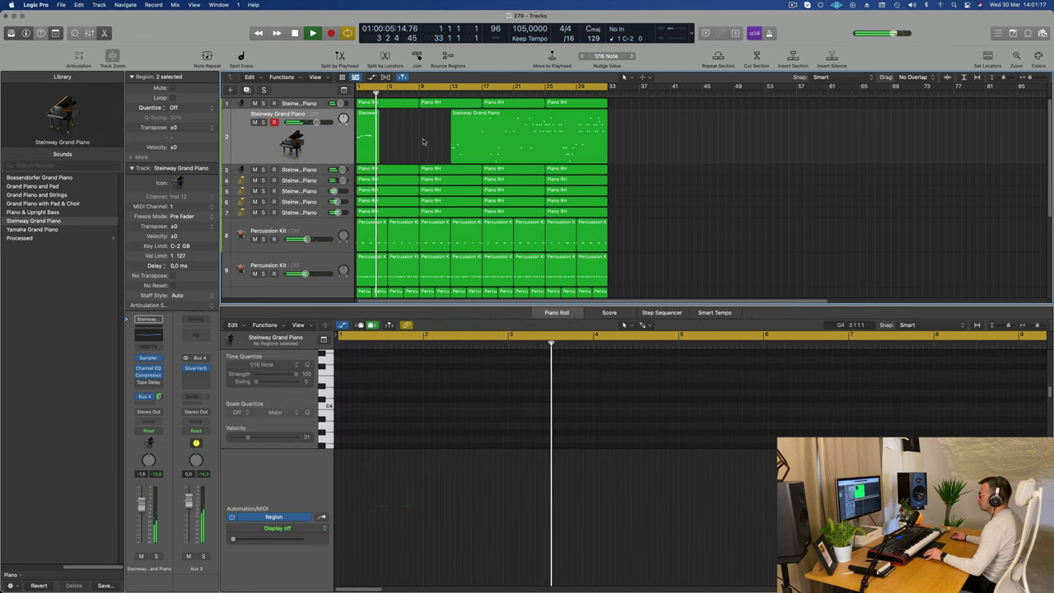
pyautogui.moveTo(371, 123); pyautogui.dragTo(403, 122)
pyautogui.hscroll(2, 420, 132)
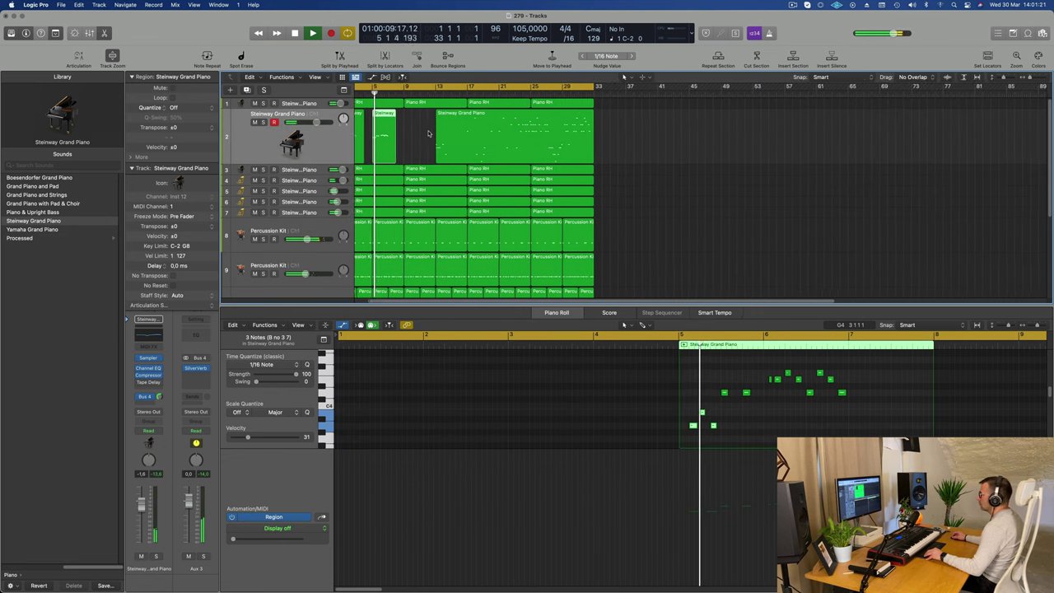
pyautogui.scroll(4, 429, 134)
pyautogui.scroll(-4, 431, 136)
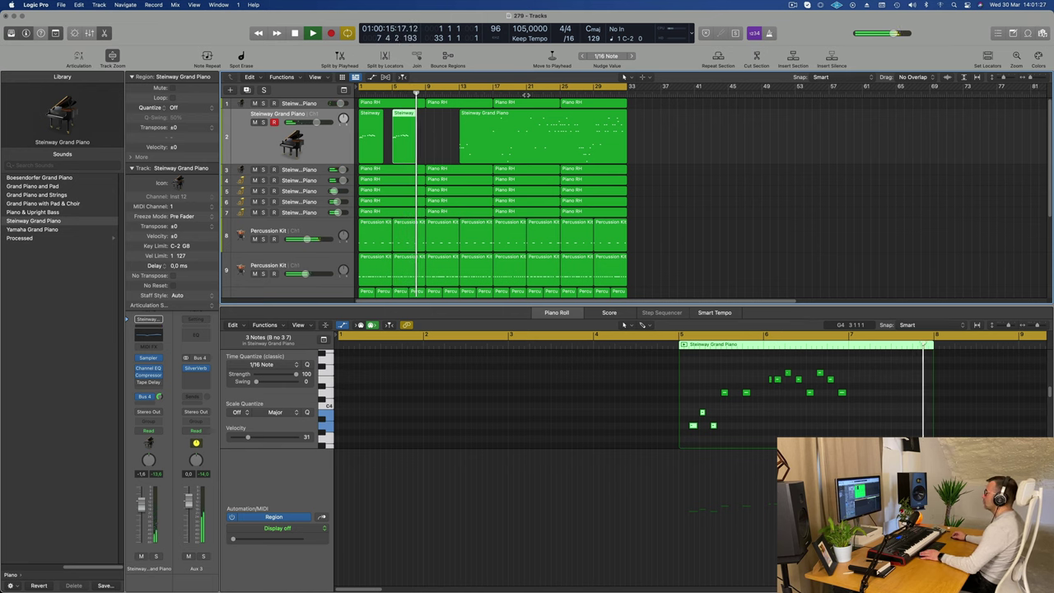
# Listen to the long track 2 region around bars 21 to 24.
pyautogui.click(525, 95)
pyautogui.scroll(-2, 471, 134)
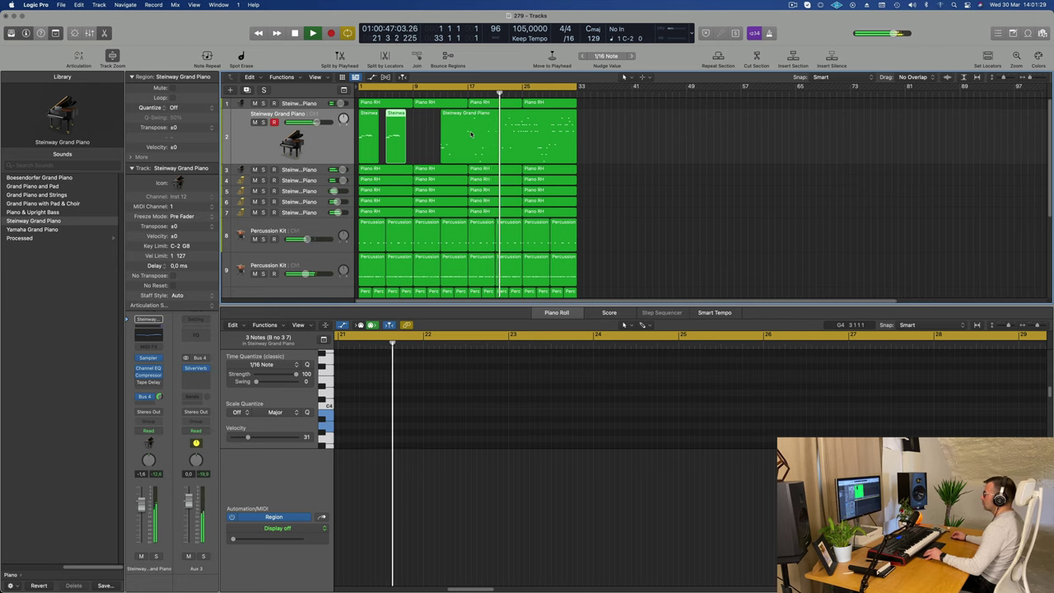
pyautogui.scroll(1, 471, 135)
pyautogui.click(428, 138)
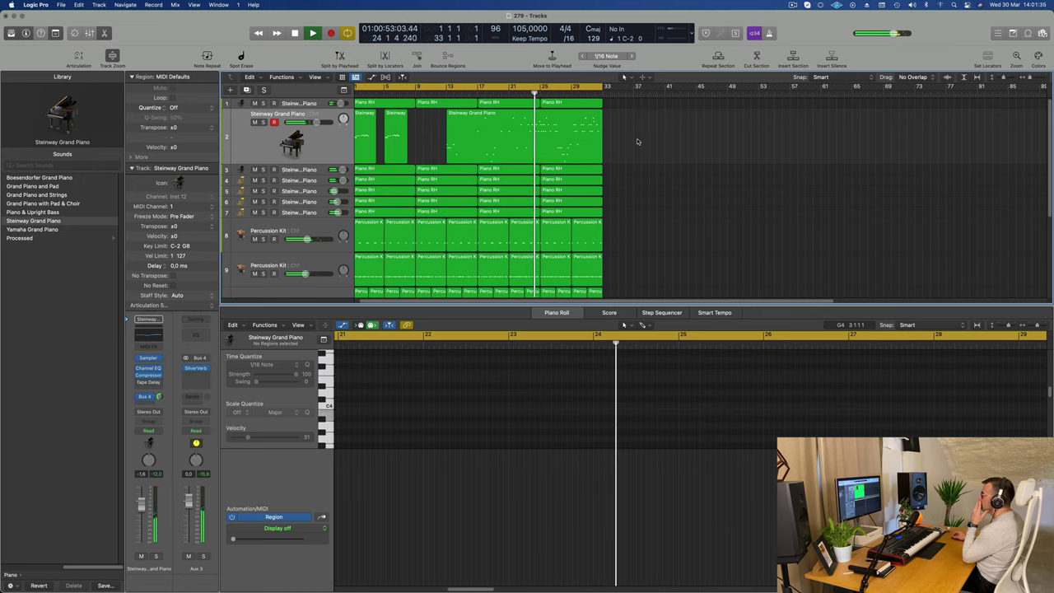
pyautogui.click(527, 94)
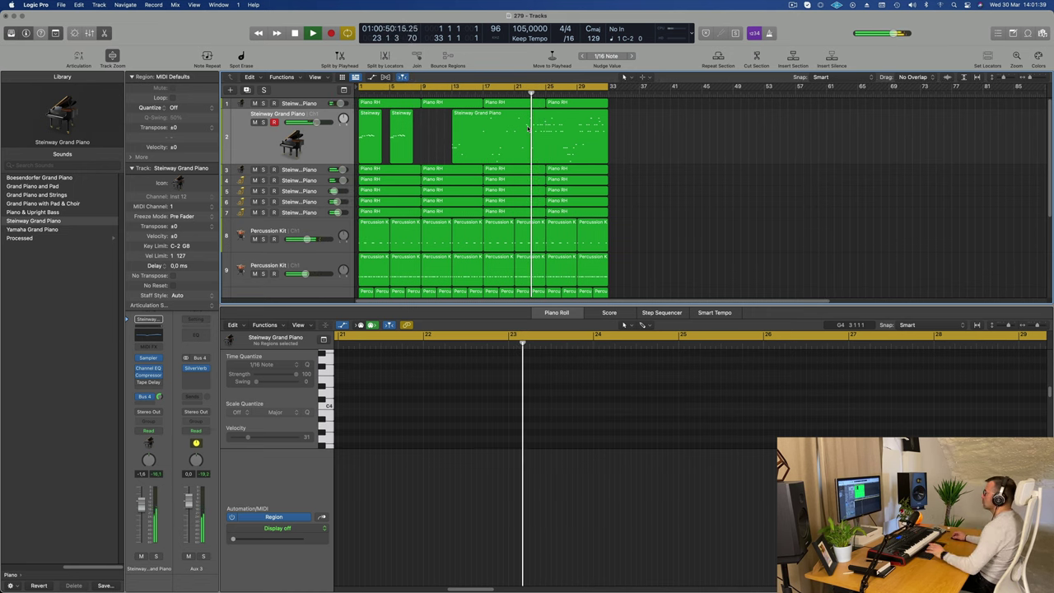
# Show the long track 2 region in the Piano Roll, select all its notes and review them during playback.
pyautogui.click(528, 128)
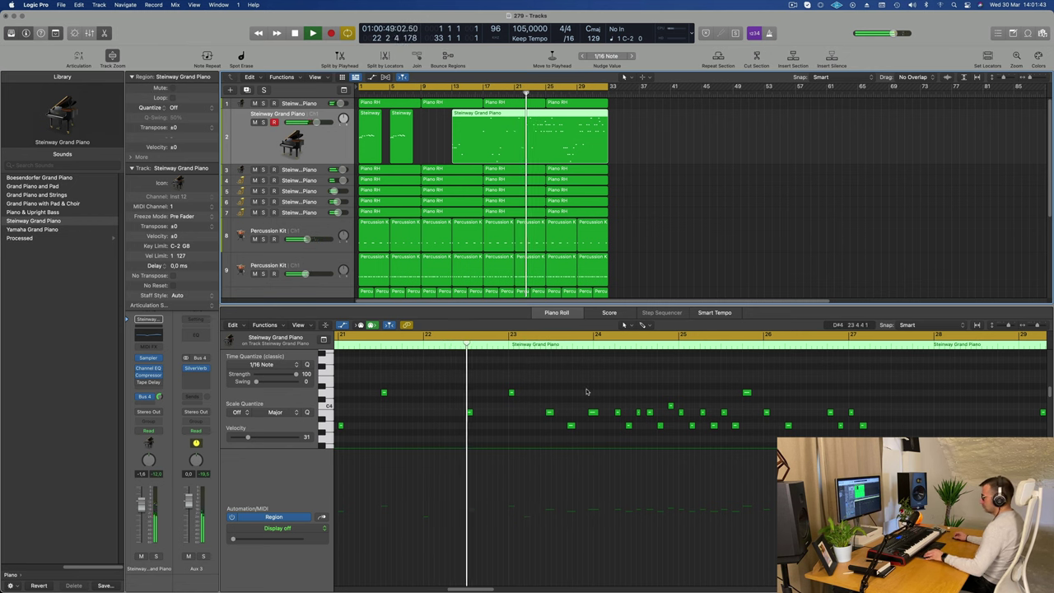
pyautogui.click(587, 392)
pyautogui.press('super+a')
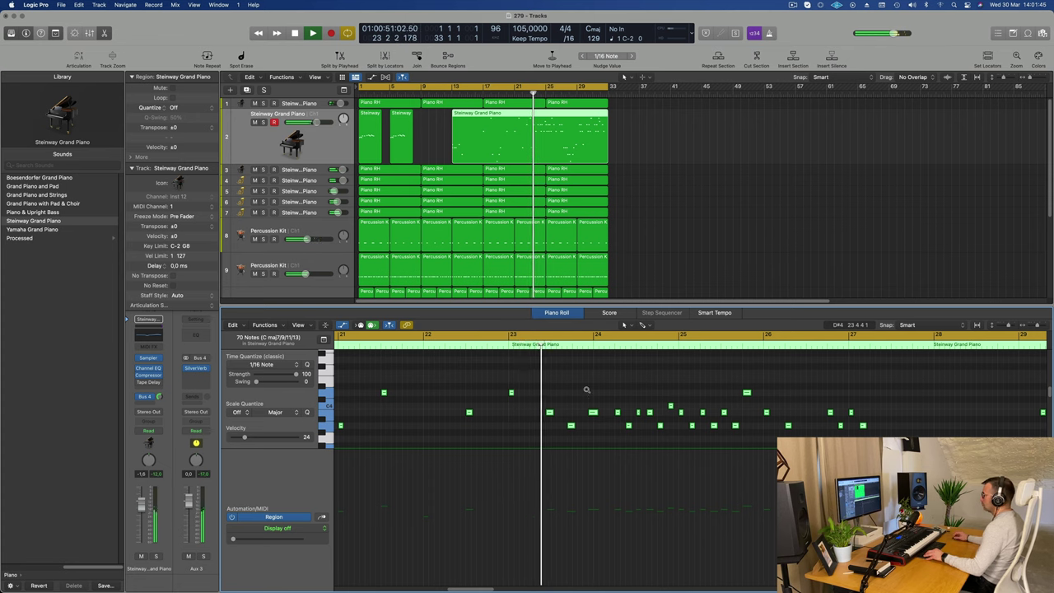
pyautogui.scroll(-5, 586, 391)
pyautogui.scroll(-4, 586, 393)
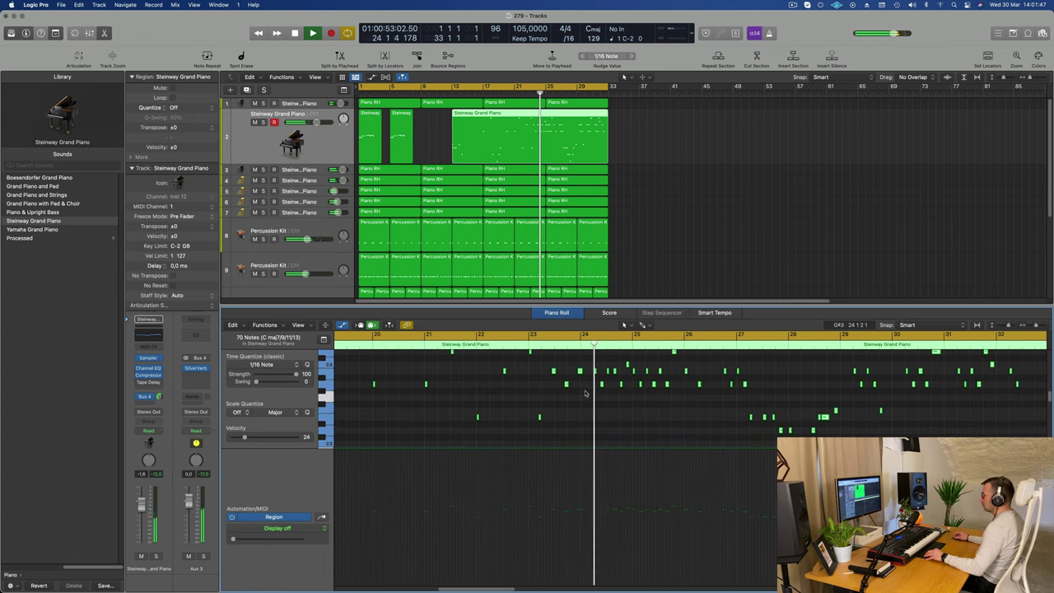
pyautogui.scroll(-4, 586, 395)
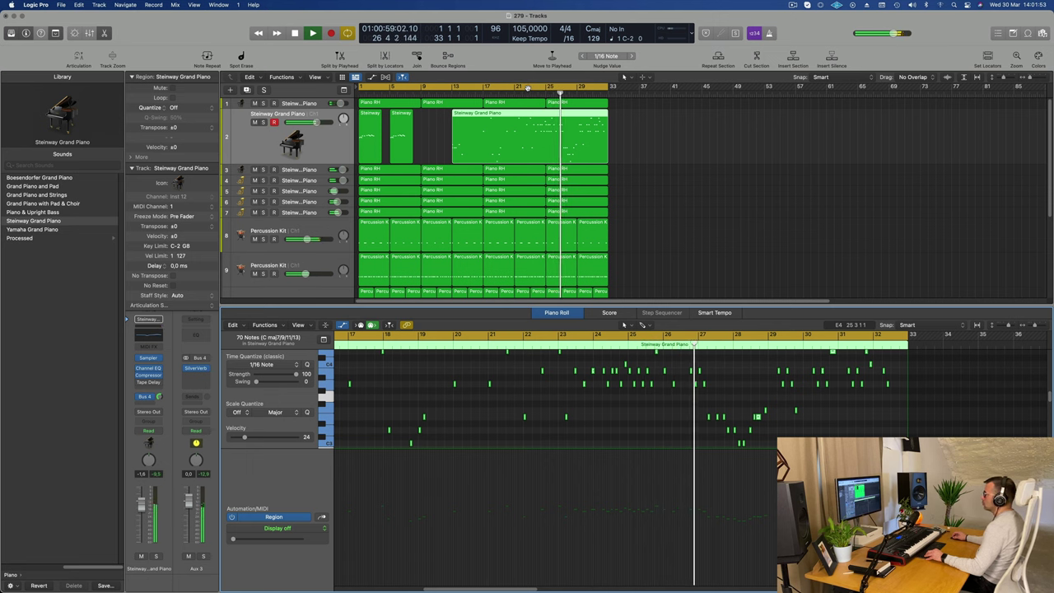
# Split the long track 2 region at bar 23 and delete the part before the split.
pyautogui.click(530, 93)
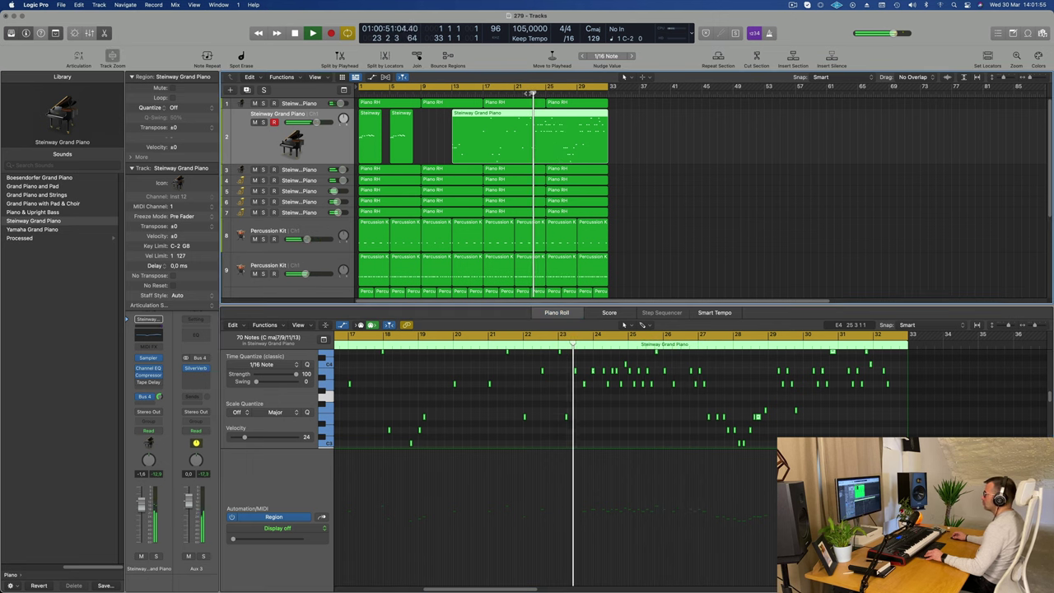
pyautogui.click(528, 113)
pyautogui.press('Return')
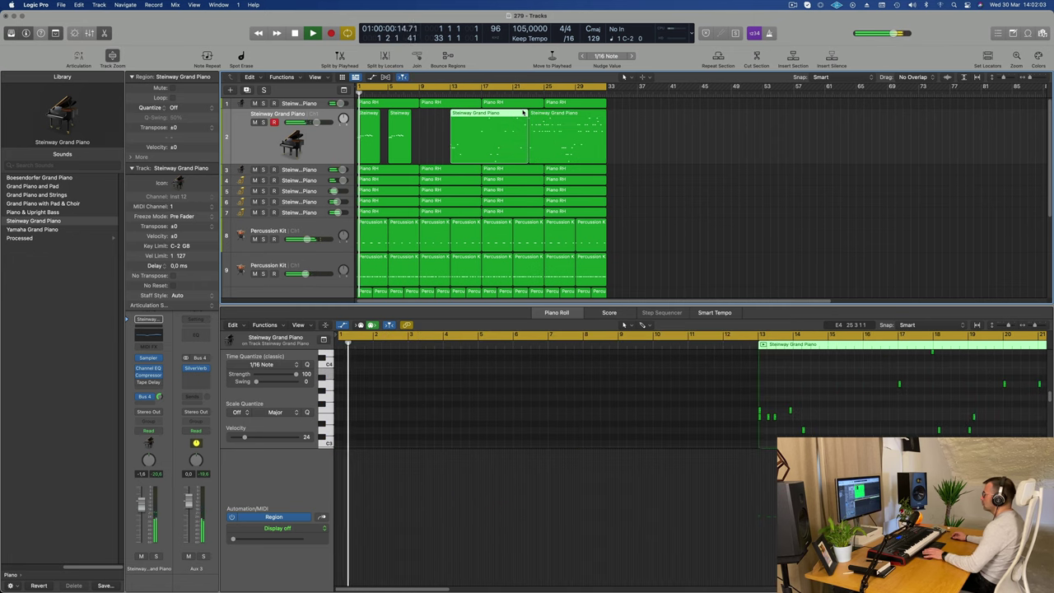
pyautogui.press('BackSpace')
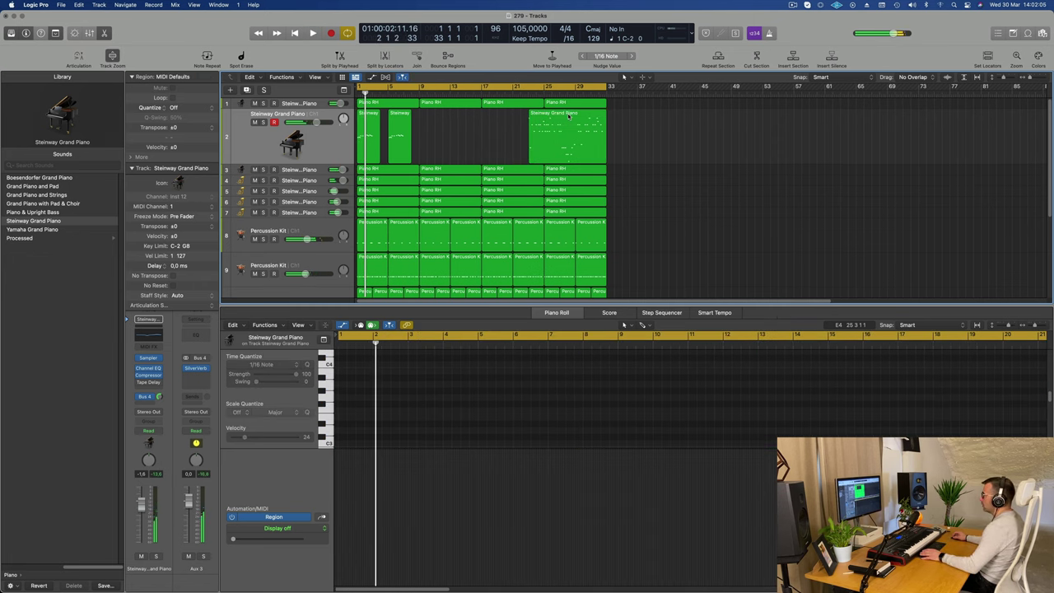
# Move the remaining long region on track 2 to bar 9 and check its notes during playback.
pyautogui.moveTo(569, 116); pyautogui.dragTo(458, 121)
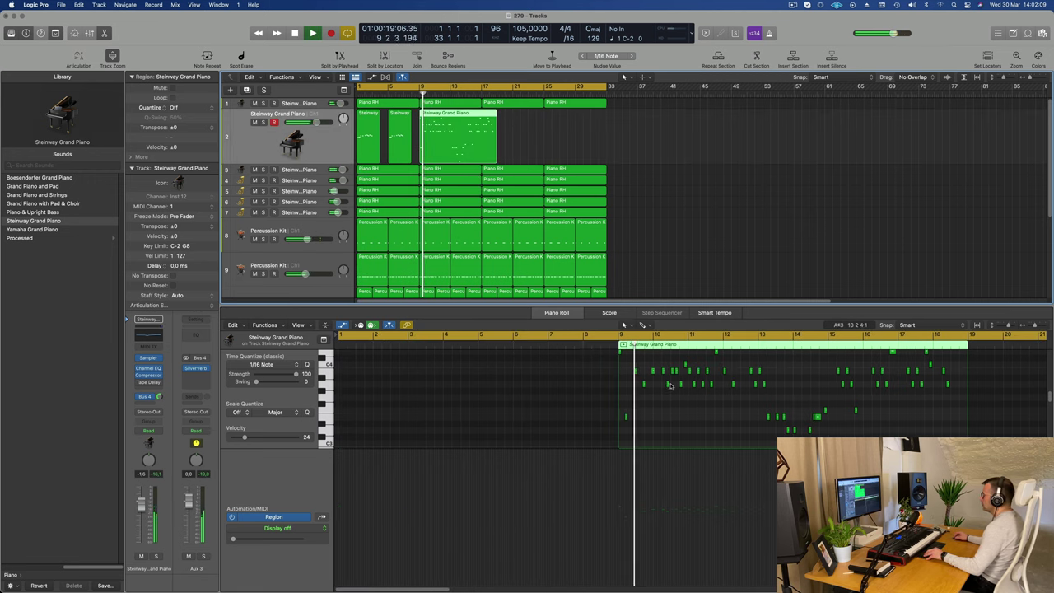
pyautogui.scroll(3, 692, 416)
pyautogui.scroll(-2, 692, 414)
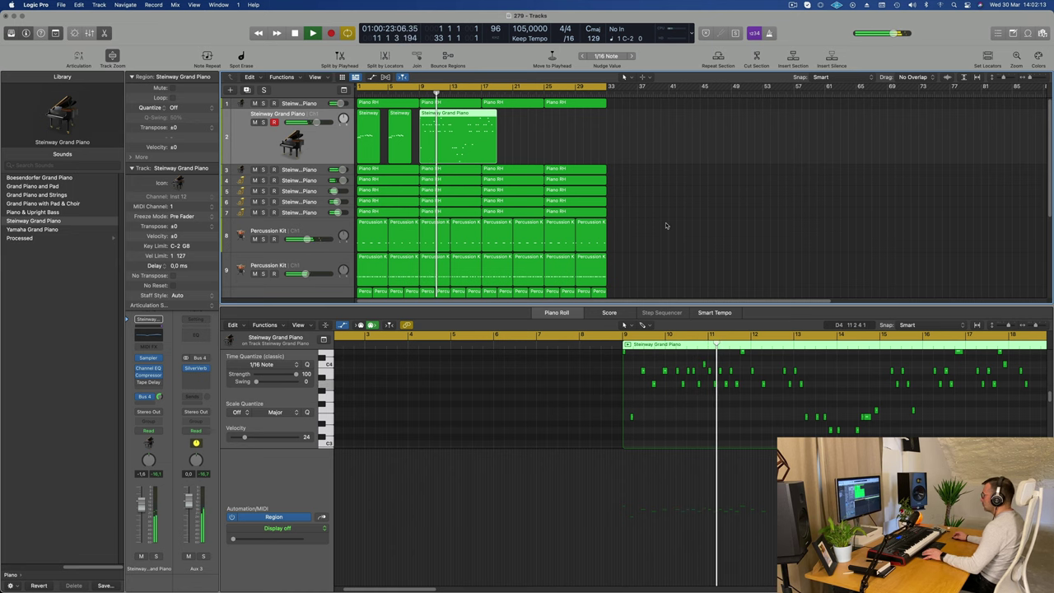
# Split the long track 2 region at bar 13 and delete the part after the split.
pyautogui.press('Return')
pyautogui.click(451, 168)
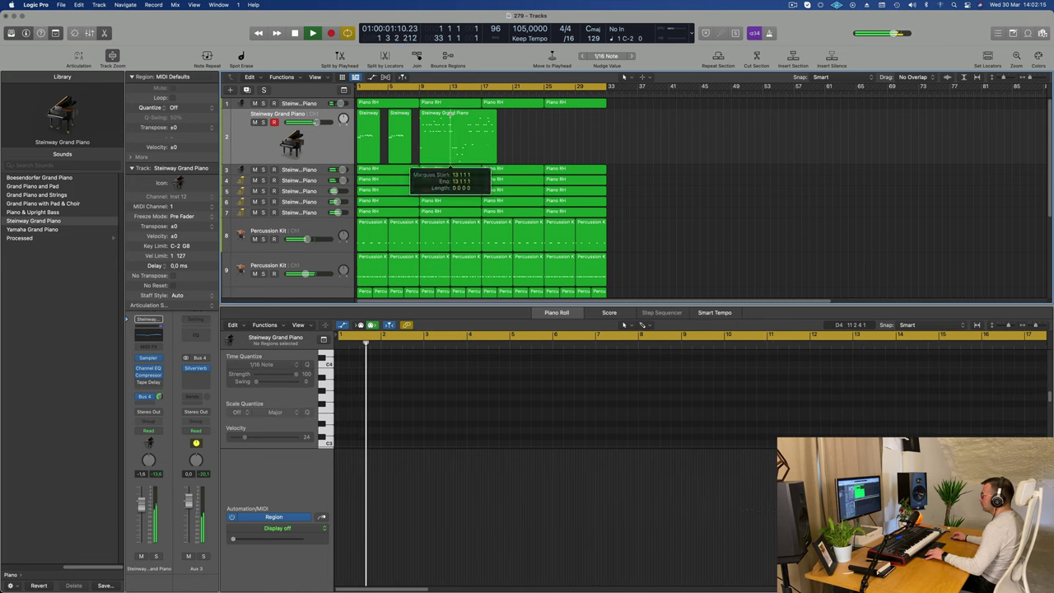
pyautogui.click(464, 147)
pyautogui.press('BackSpace')
pyautogui.click(442, 145)
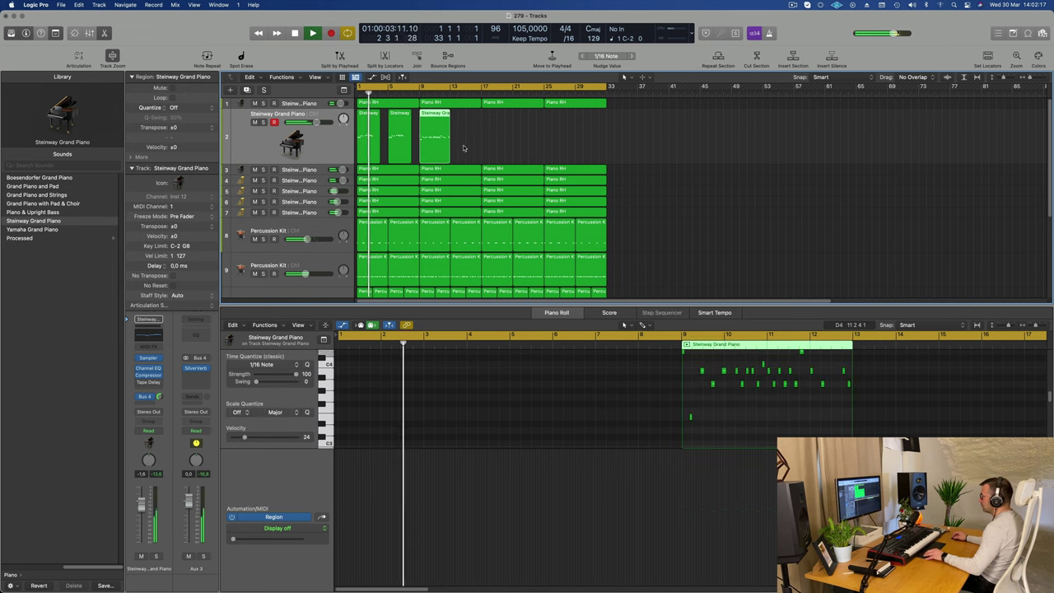
pyautogui.press('Return')
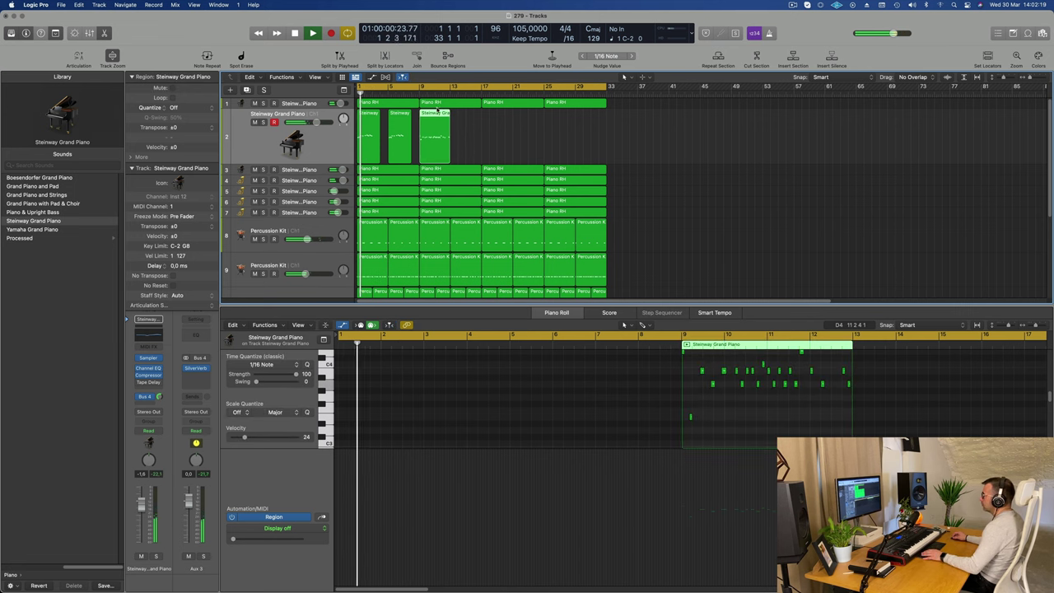
# Set the cycle range to bars 9 to 17 and review the bar 9 phrase's notes in the Piano Roll during playback.
pyautogui.moveTo(422, 87); pyautogui.dragTo(483, 92)
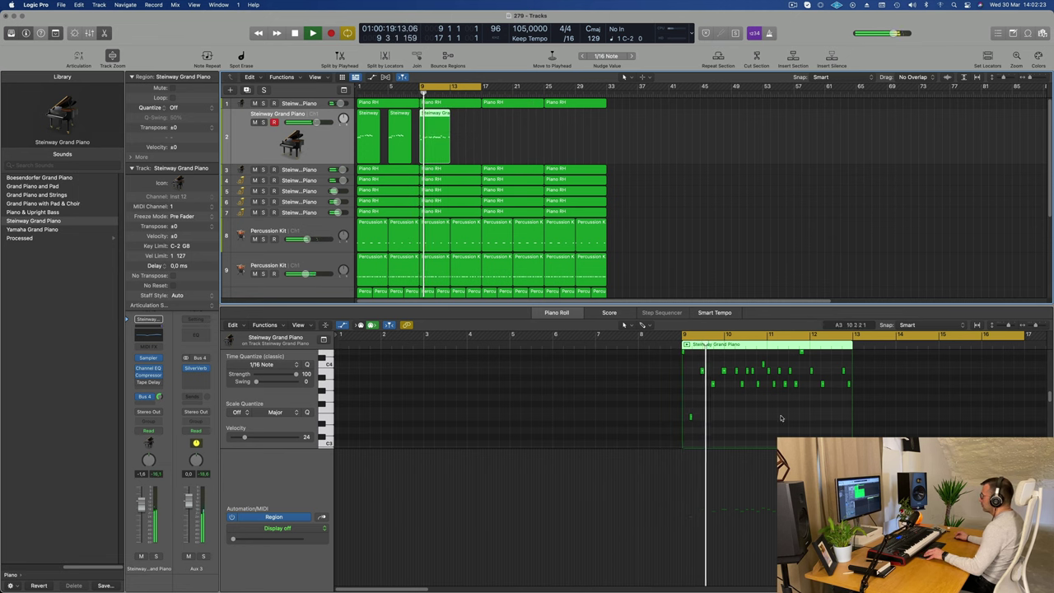
pyautogui.press('super+Right')
pyautogui.press('super+Right')
pyautogui.press('super+Right')
pyautogui.scroll(3, 622, 421)
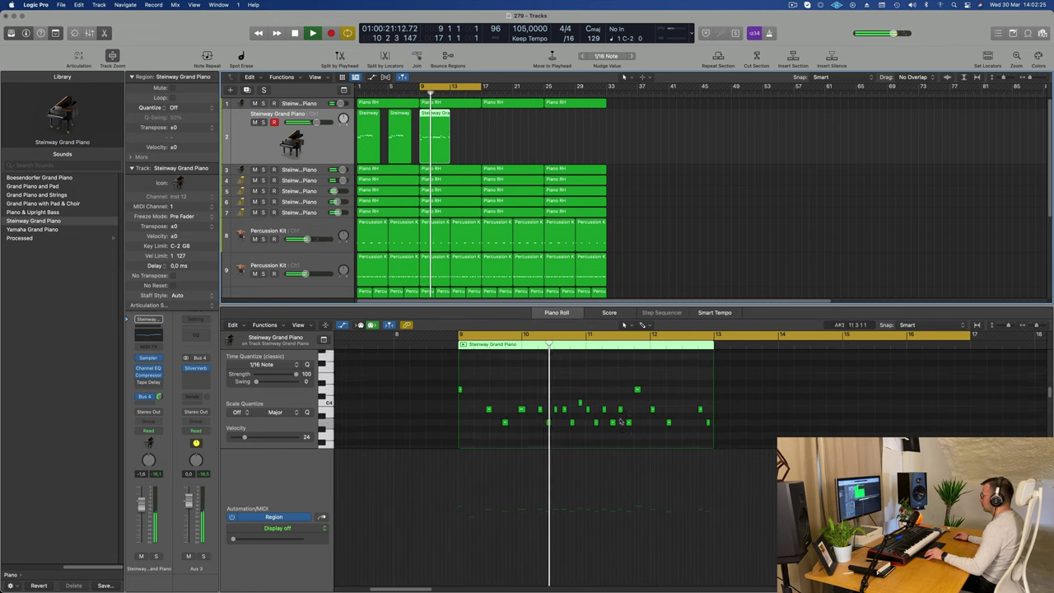
pyautogui.scroll(1, 622, 422)
pyautogui.scroll(3, 617, 418)
pyautogui.scroll(-2, 609, 416)
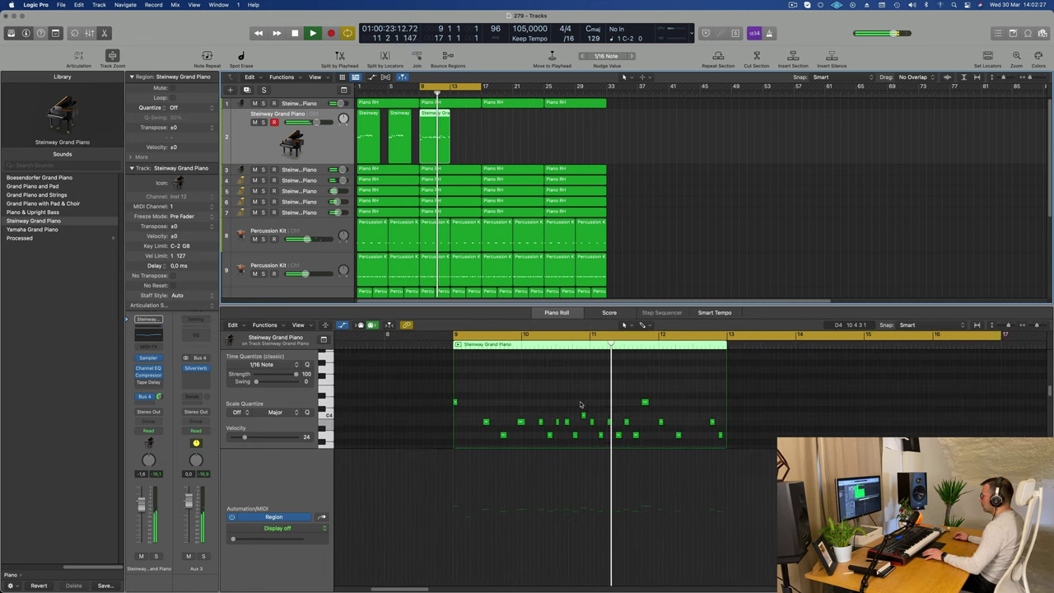
# Raise the C4 note just before bar 11 two semitones to match the phrase's opening pitch, and check the phrase during playback.
pyautogui.click(583, 414)
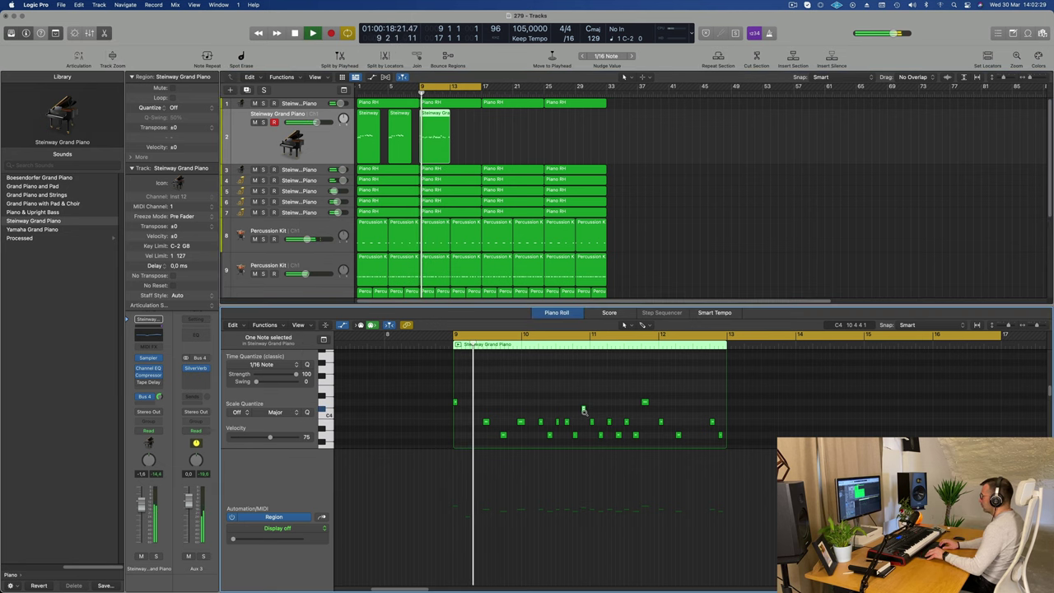
pyautogui.press('space')
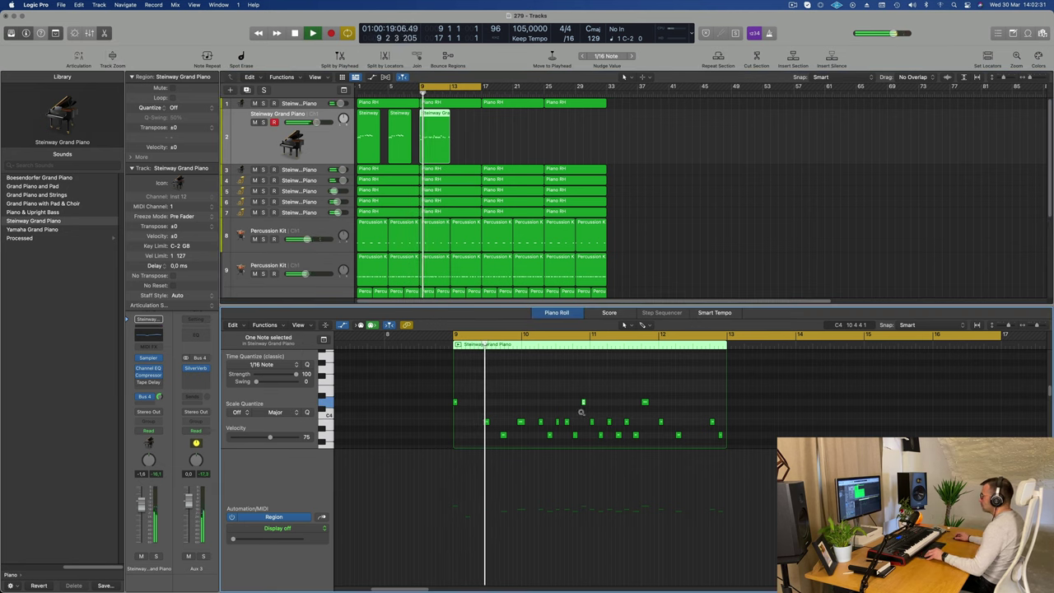
pyautogui.scroll(2, 576, 413)
pyautogui.scroll(-4, 476, 401)
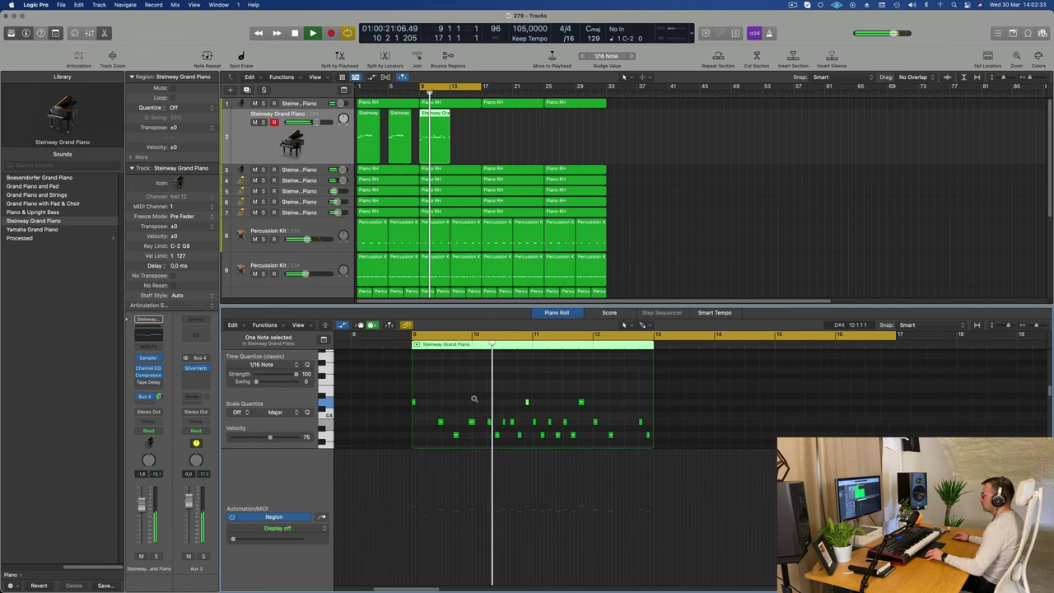
pyautogui.scroll(-2, 474, 401)
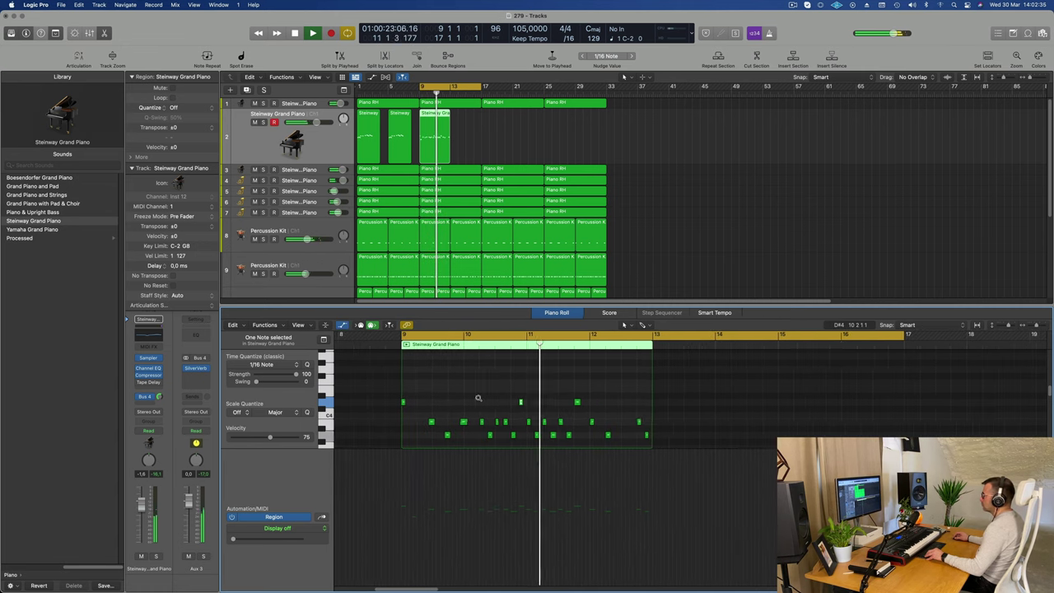
pyautogui.scroll(1, 522, 397)
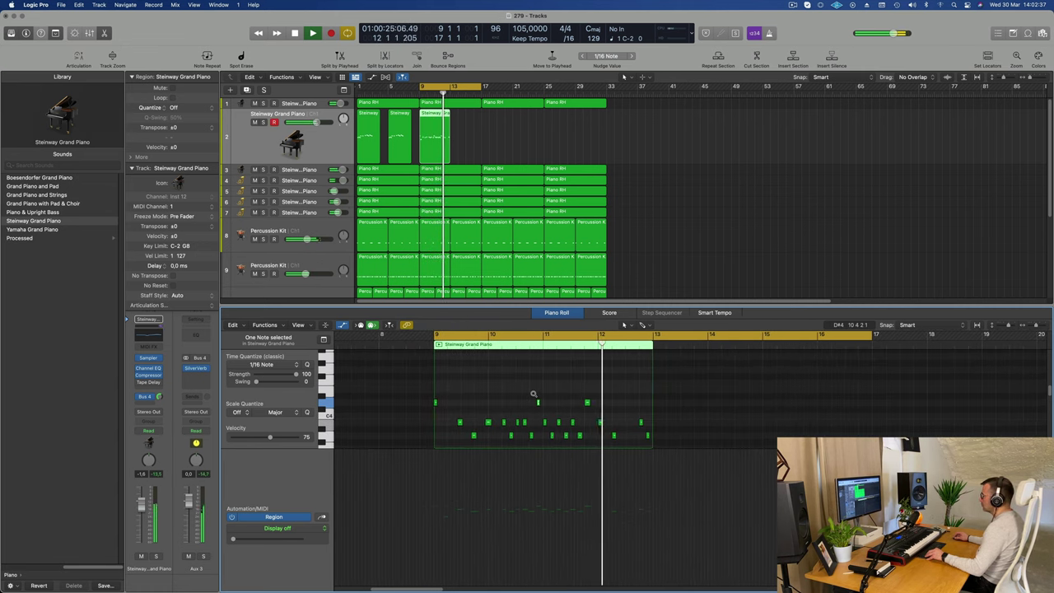
pyautogui.scroll(-2, 543, 397)
pyautogui.hscroll(-2, 560, 396)
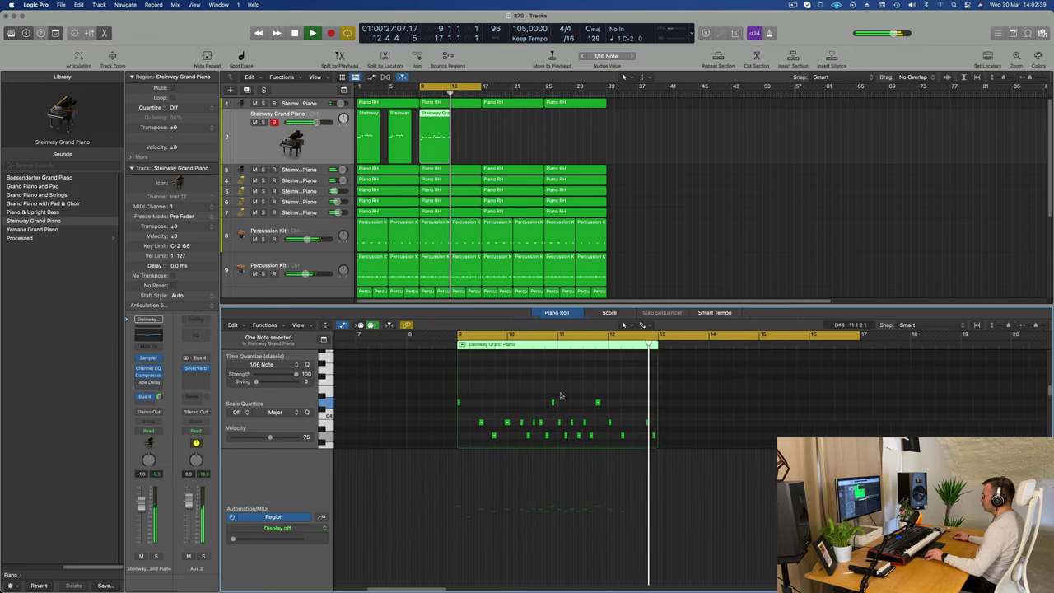
# Repeat the bar 9 region on track 2 once so a second copy starts at bar 13.
pyautogui.press('space')
pyautogui.moveTo(458, 143); pyautogui.dragTo(437, 149)
pyautogui.press('super+r')
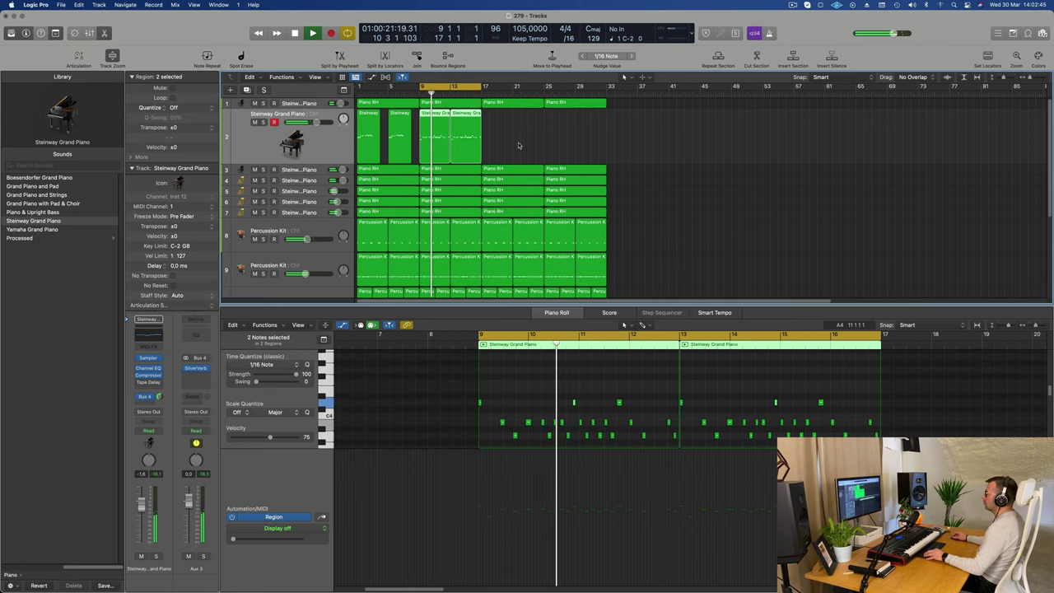
# Move the two selected track 2 regions to bar 17 and copy the pair to bar 25.
pyautogui.press('super+Right')
pyautogui.press('super+Left')
pyautogui.press('super+Left')
pyautogui.press('super+Right')
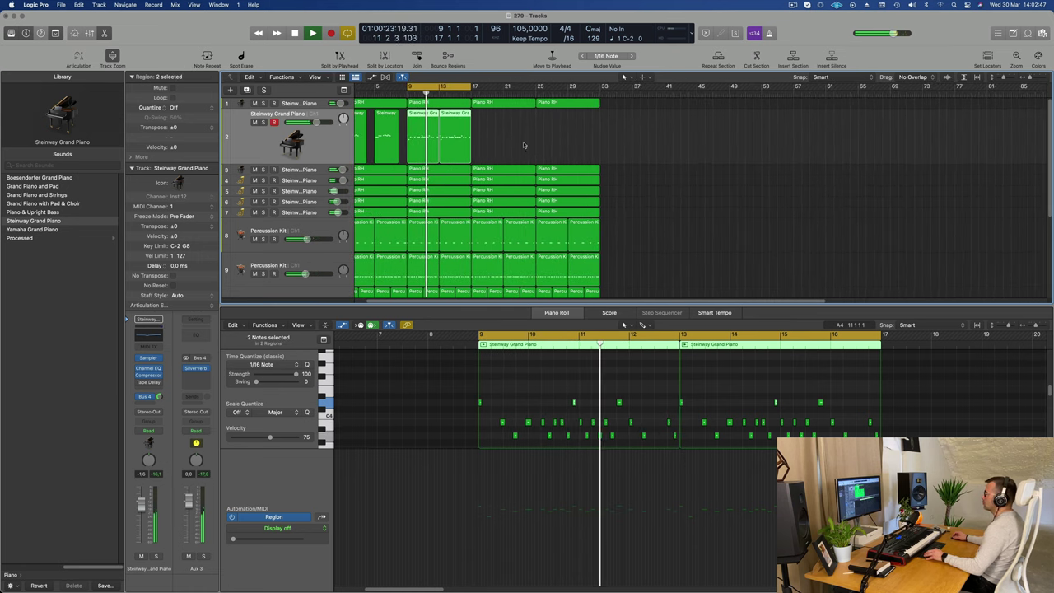
pyautogui.press('super+Left')
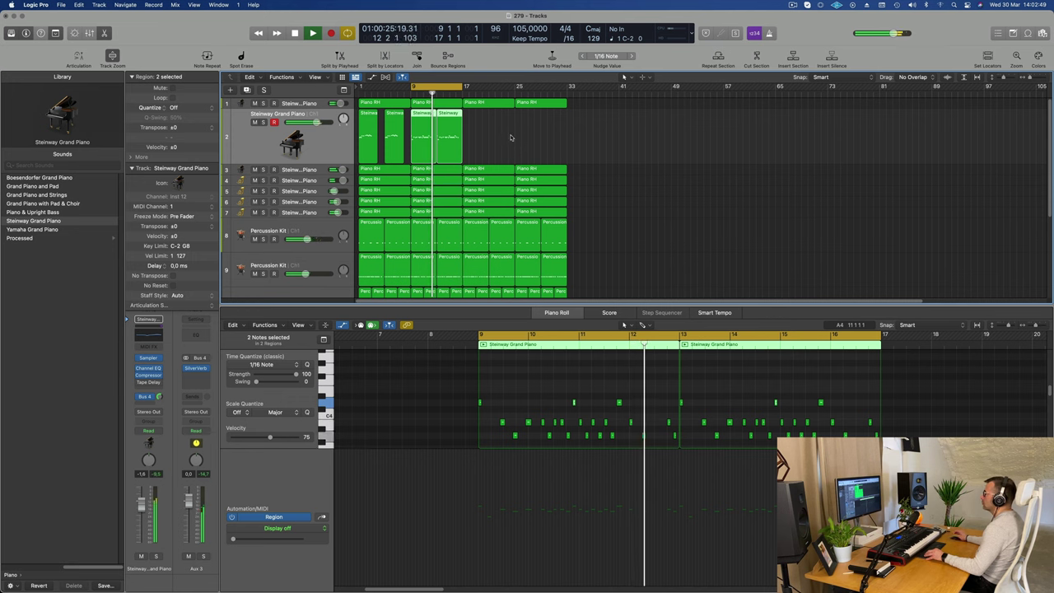
pyautogui.moveTo(512, 135)
pyautogui.mouseDown()
pyautogui.moveTo(425, 149)
pyautogui.moveTo(468, 113)
pyautogui.moveTo(535, 123)
pyautogui.moveTo(522, 123)
pyautogui.mouseUp()
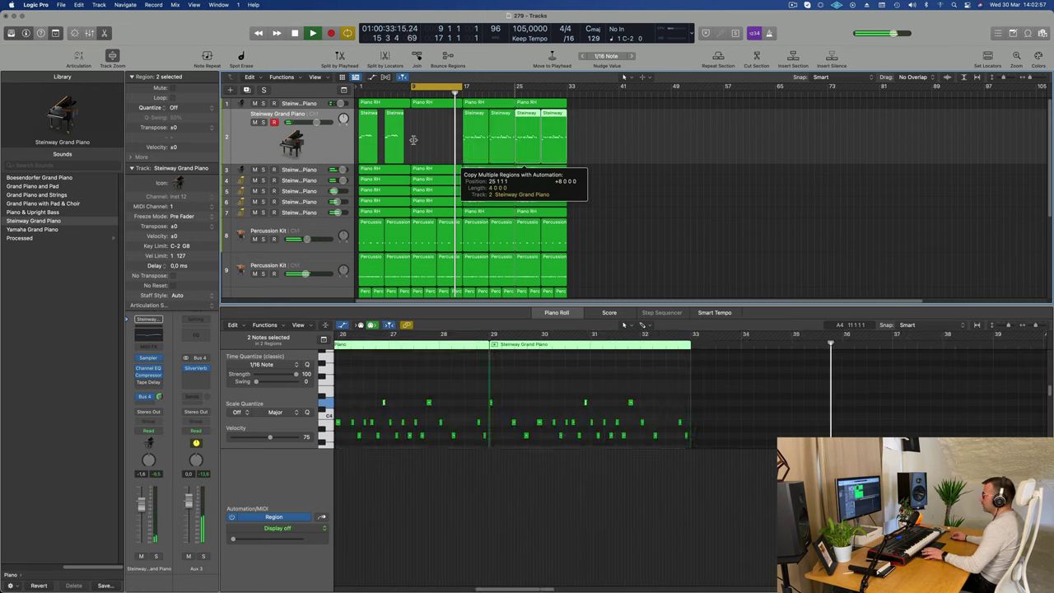
# Copy the first two phrases on track 2 to bars 8 and 12.
pyautogui.press('Return')
pyautogui.moveTo(414, 143); pyautogui.dragTo(355, 147)
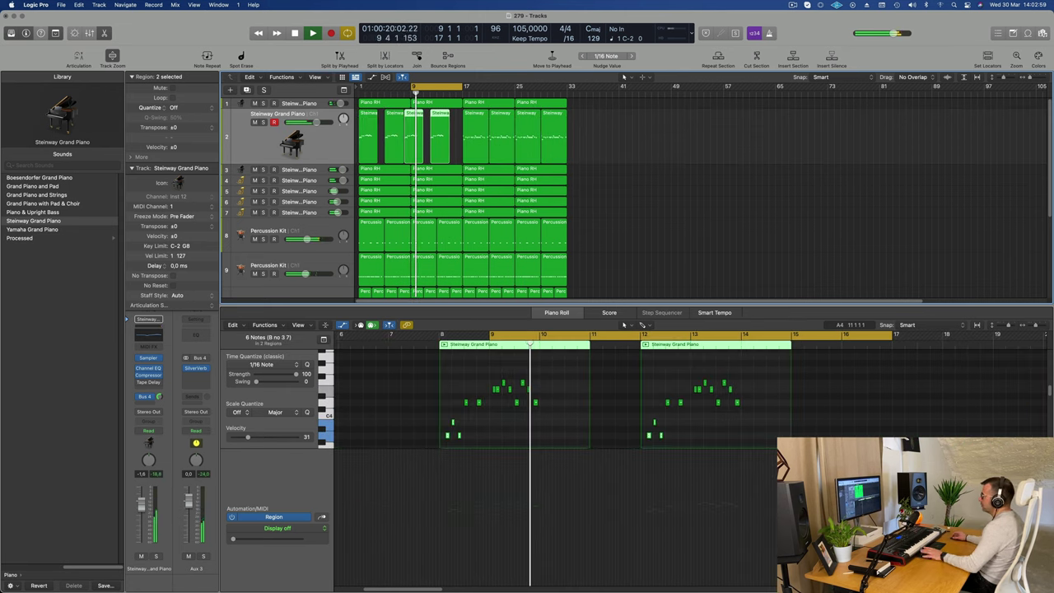
# Set the cycle range to bars 17 to 33 and set track 2's volume to -0.6 dB.
pyautogui.moveTo(445, 88); pyautogui.dragTo(559, 94)
pyautogui.click(643, 179)
pyautogui.click(299, 132)
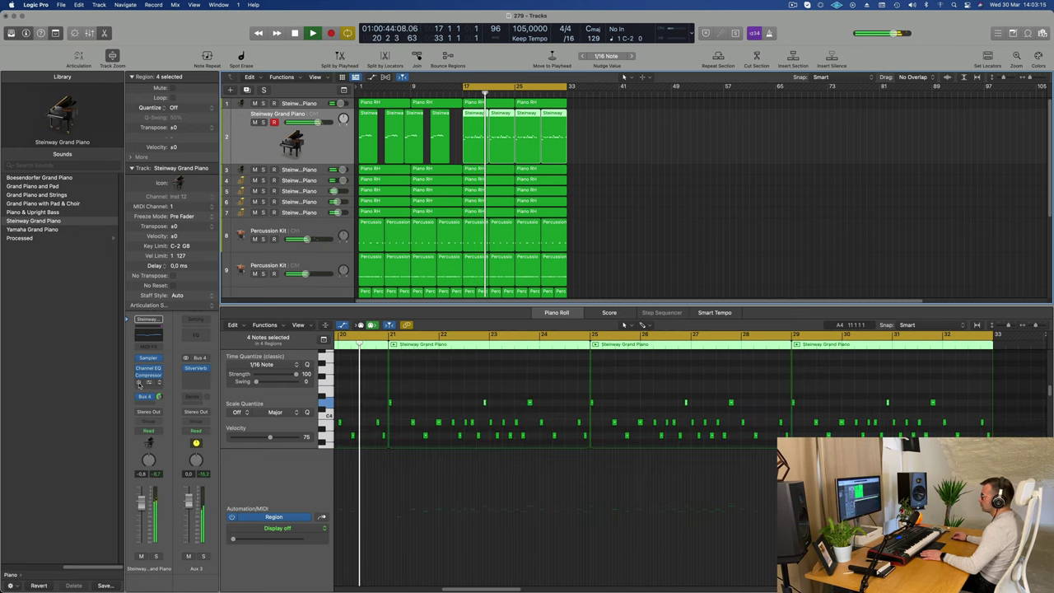
# Set track 2's Tape Delay wet level to 21 % and its channel volume to -0.3 dB, and close the plug-in.
pyautogui.click(149, 382)
pyautogui.moveTo(541, 130); pyautogui.dragTo(533, 133)
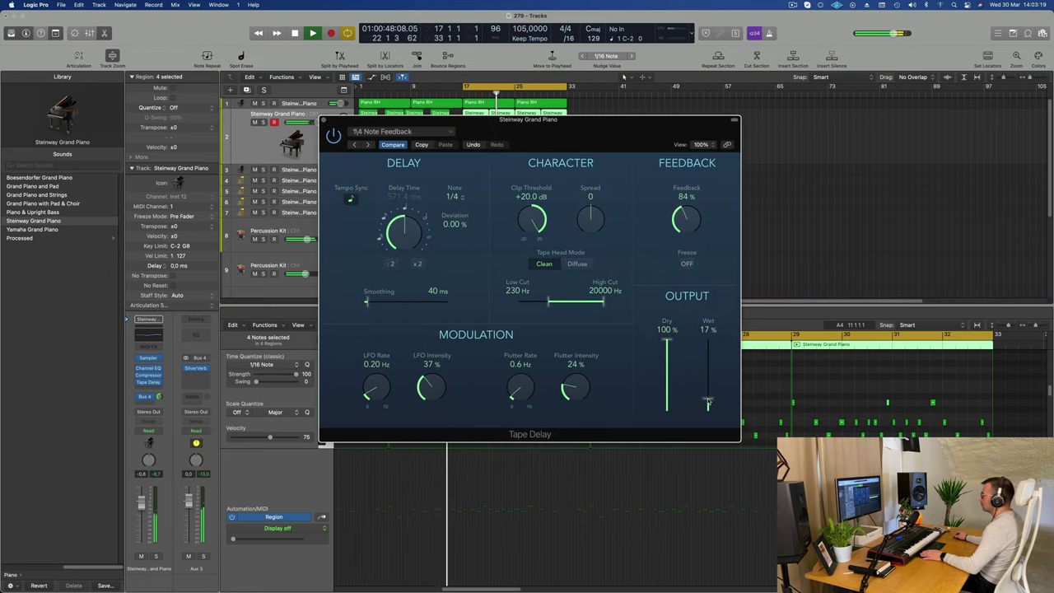
pyautogui.press('space')
pyautogui.press('space')
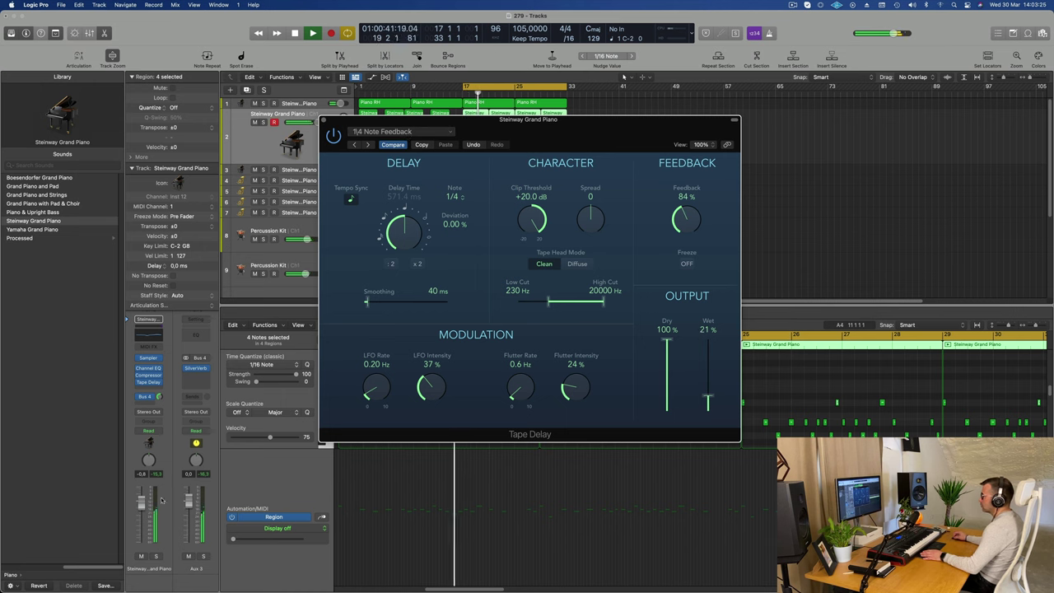
pyautogui.press('super+w')
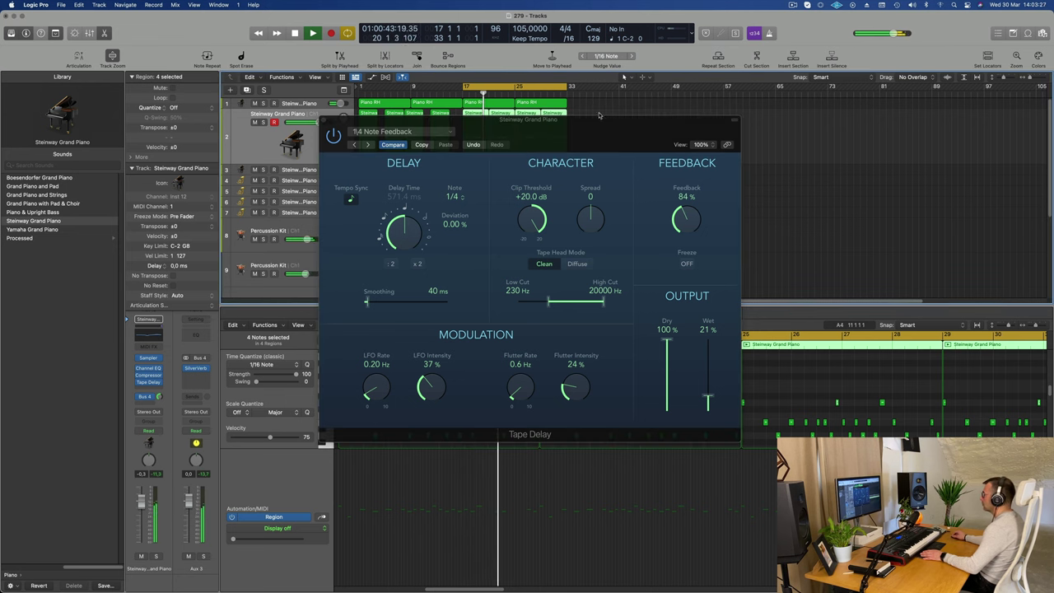
pyautogui.moveTo(614, 135); pyautogui.dragTo(486, 183)
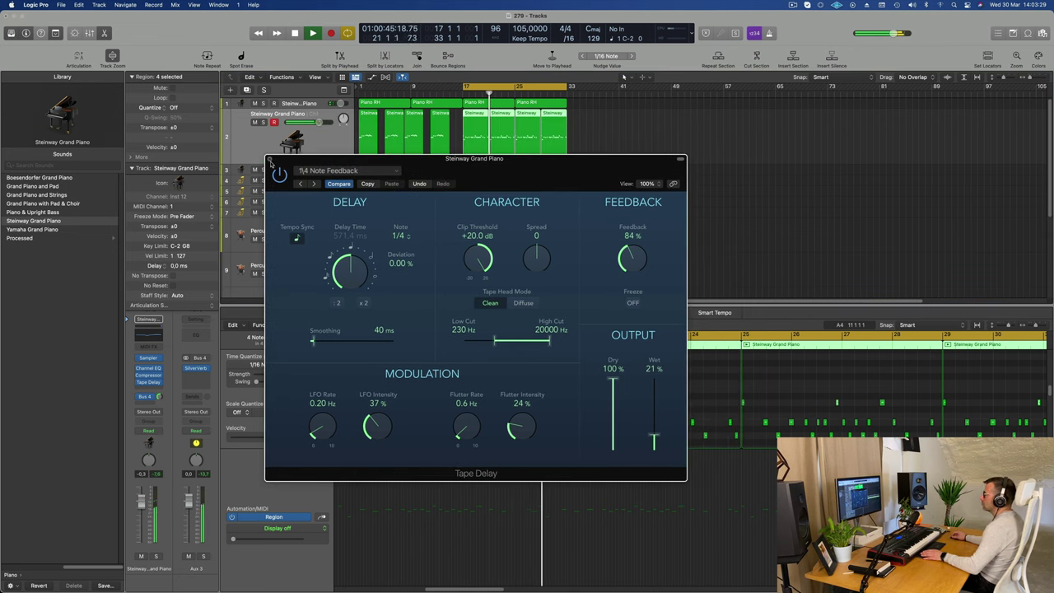
pyautogui.click(270, 159)
pyautogui.press('super+Right')
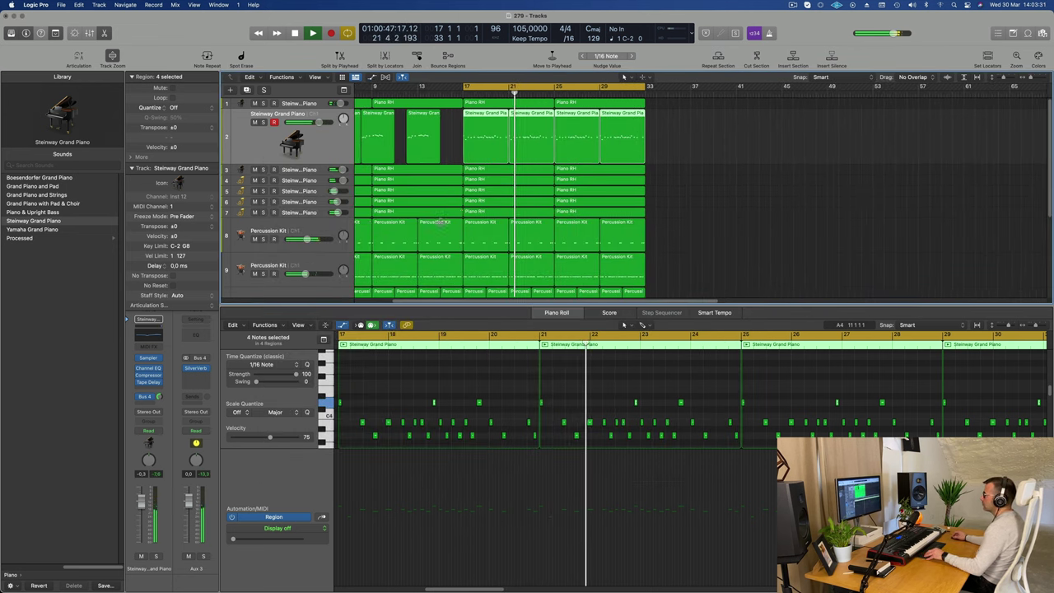
pyautogui.press('super+Left')
pyautogui.press('super+Left')
pyautogui.press('super+Left')
pyautogui.press('v')
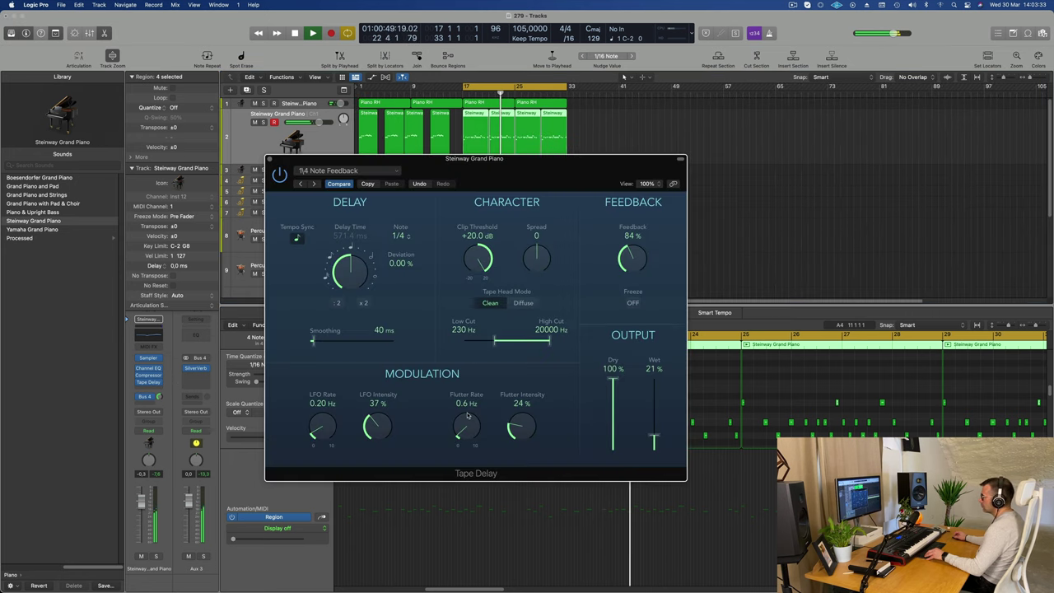
pyautogui.click(270, 159)
pyautogui.press('super+Left')
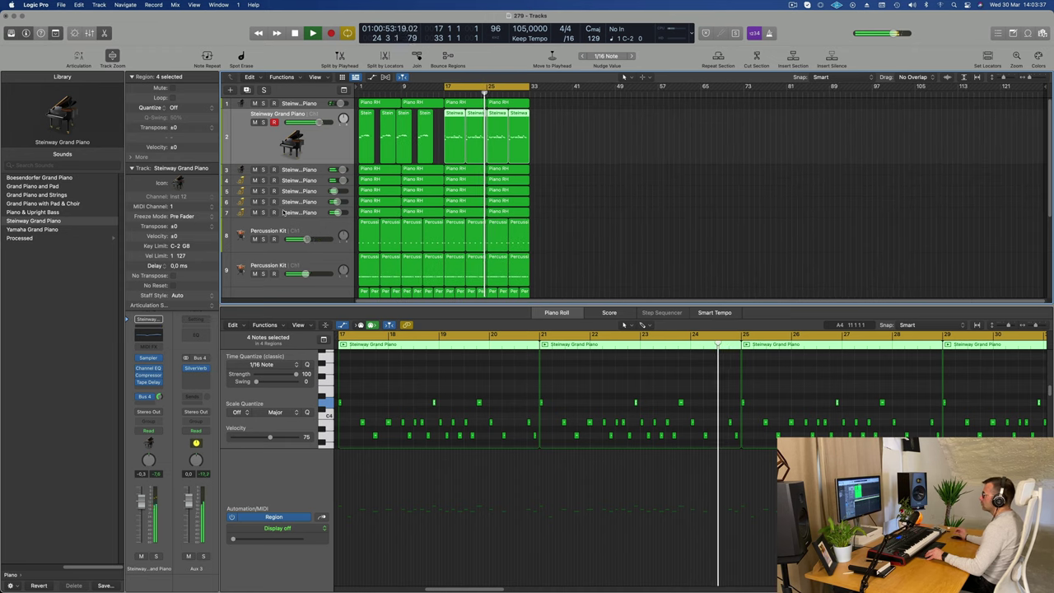
pyautogui.click(626, 221)
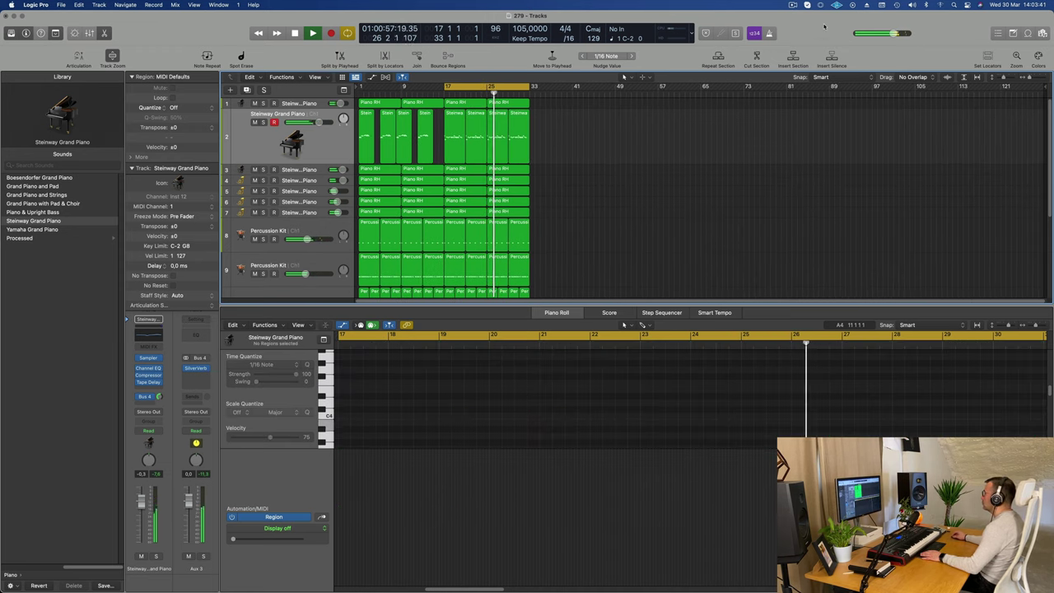
pyautogui.click(792, 6)
pyautogui.click(733, 162)
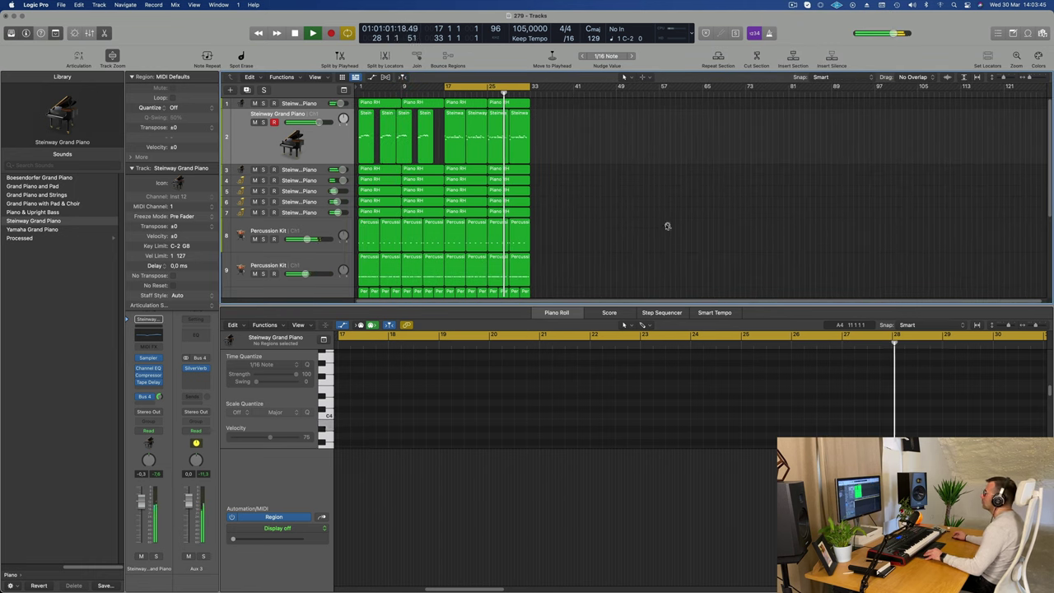
# Play the arrangement again from bar 17 and duplicate the Alchemy bass track 7 with its settings as a new empty track below it.
pyautogui.press('super+Up')
pyautogui.press('super+Up')
pyautogui.press('super+Up')
pyautogui.press('super+Up')
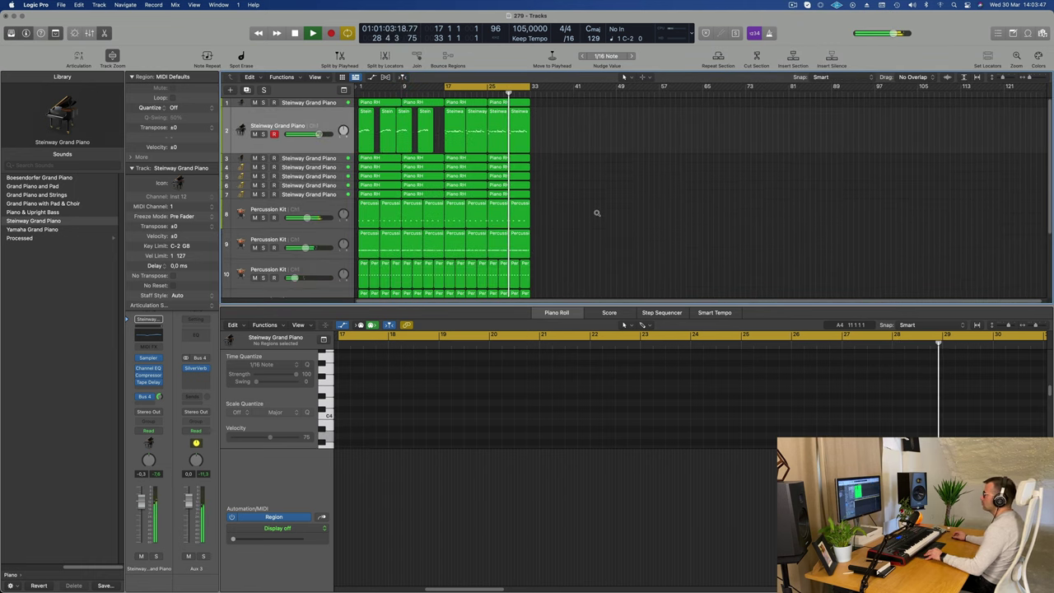
pyautogui.click(320, 121)
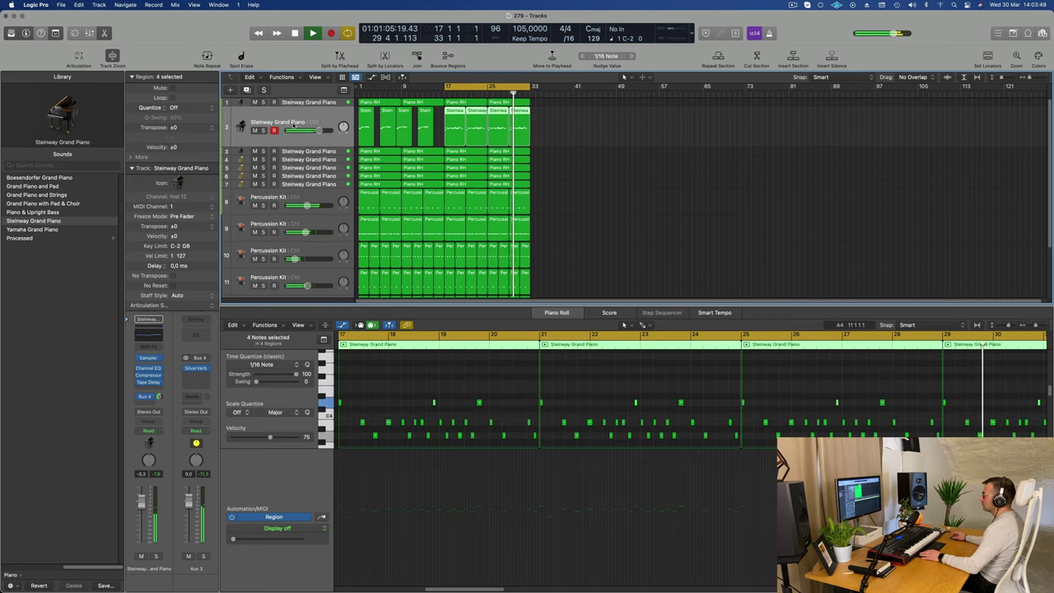
pyautogui.press('space')
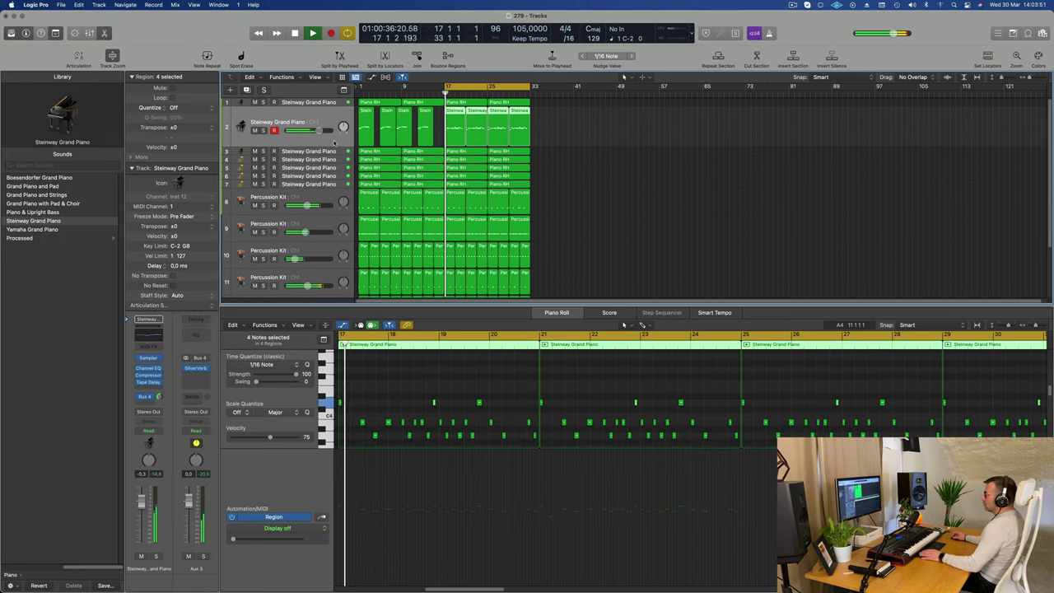
pyautogui.click(321, 184)
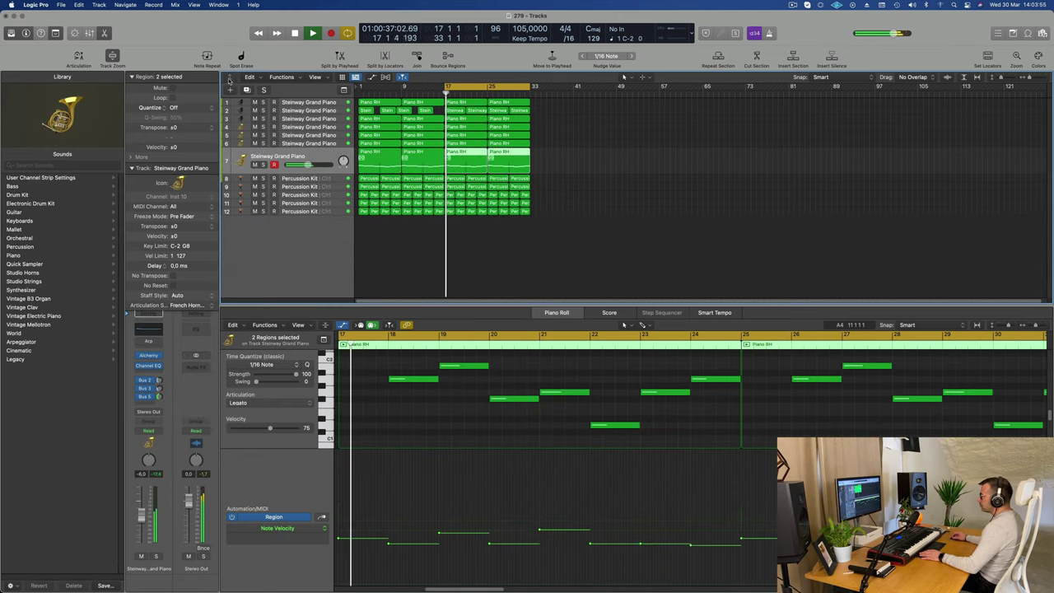
pyautogui.press('super+d')
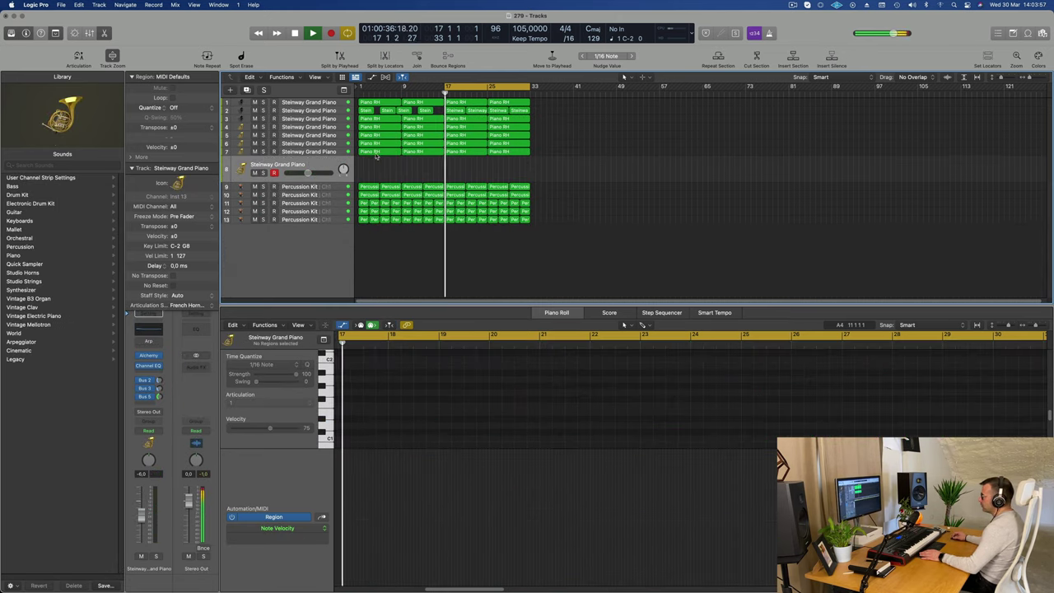
# Load the Perfect Pad 01 preset into Alchemy on track 8, searching its Pads category for "perf", and restart playback.
pyautogui.click(148, 356)
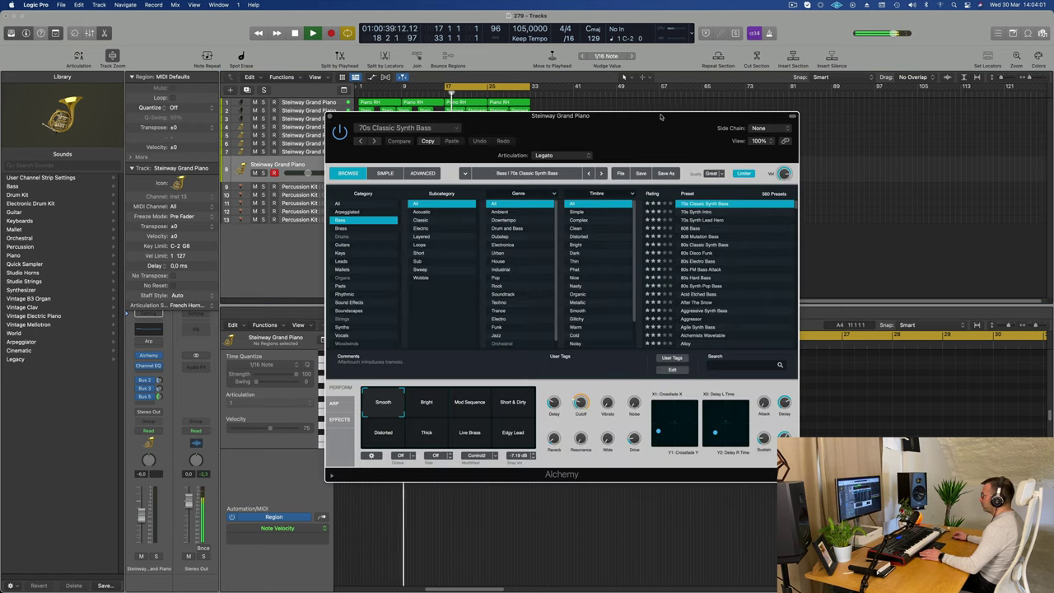
pyautogui.moveTo(641, 131); pyautogui.dragTo(714, 140)
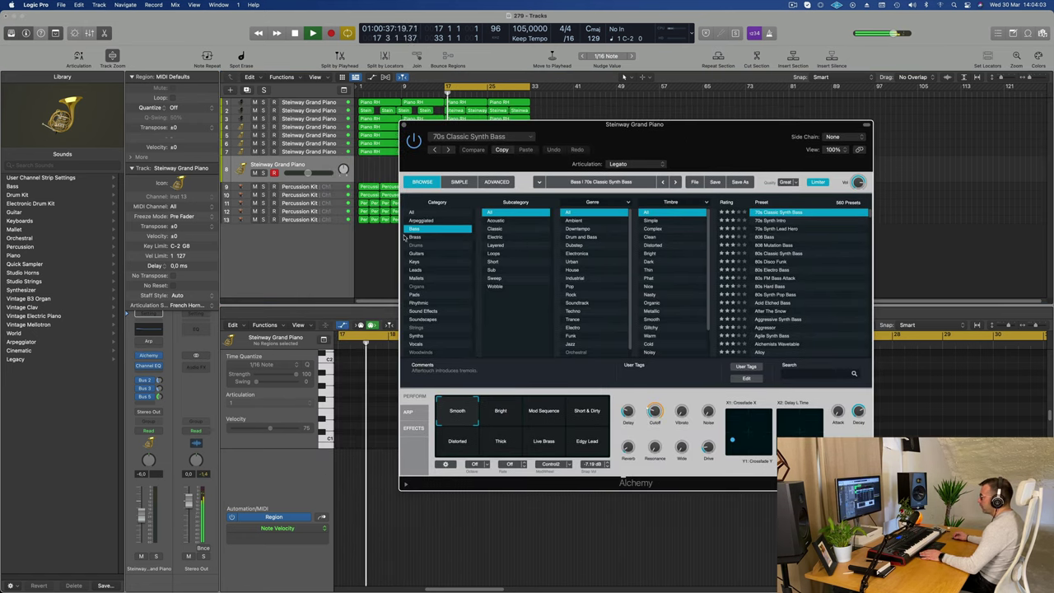
pyautogui.click(422, 294)
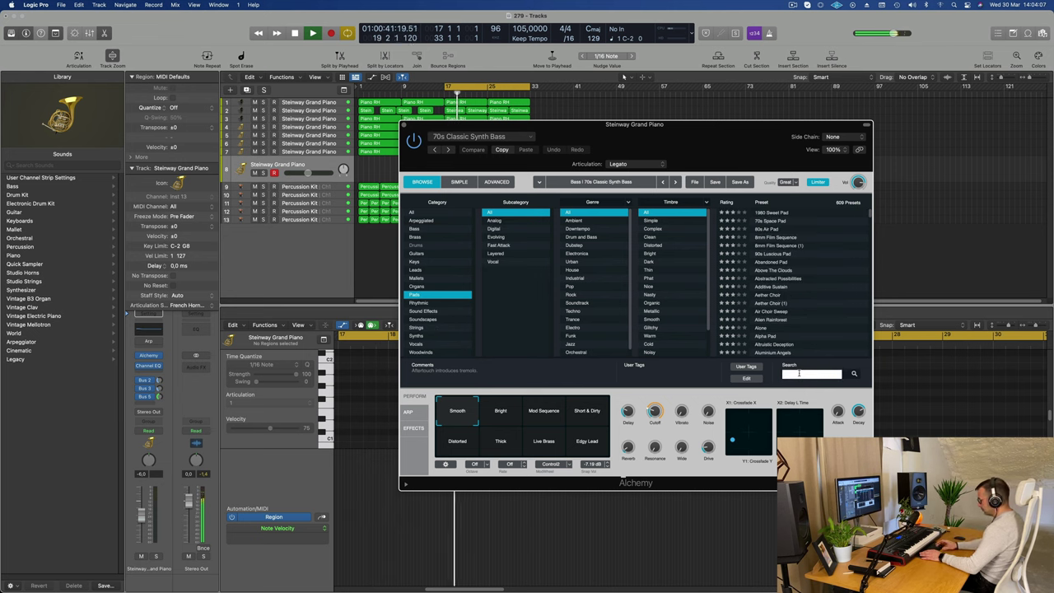
pyautogui.write('perf')
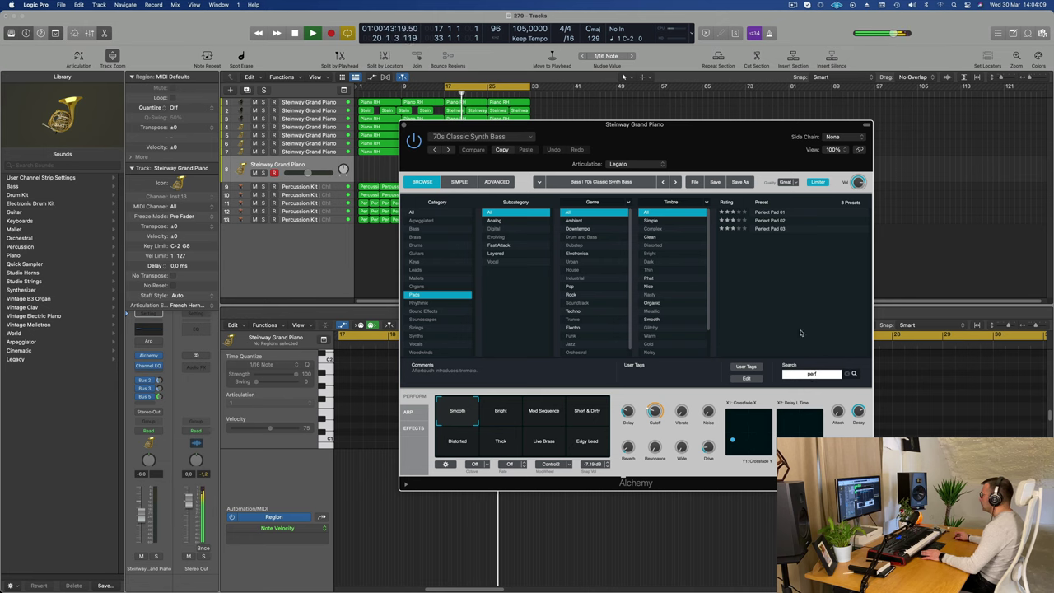
pyautogui.click(779, 212)
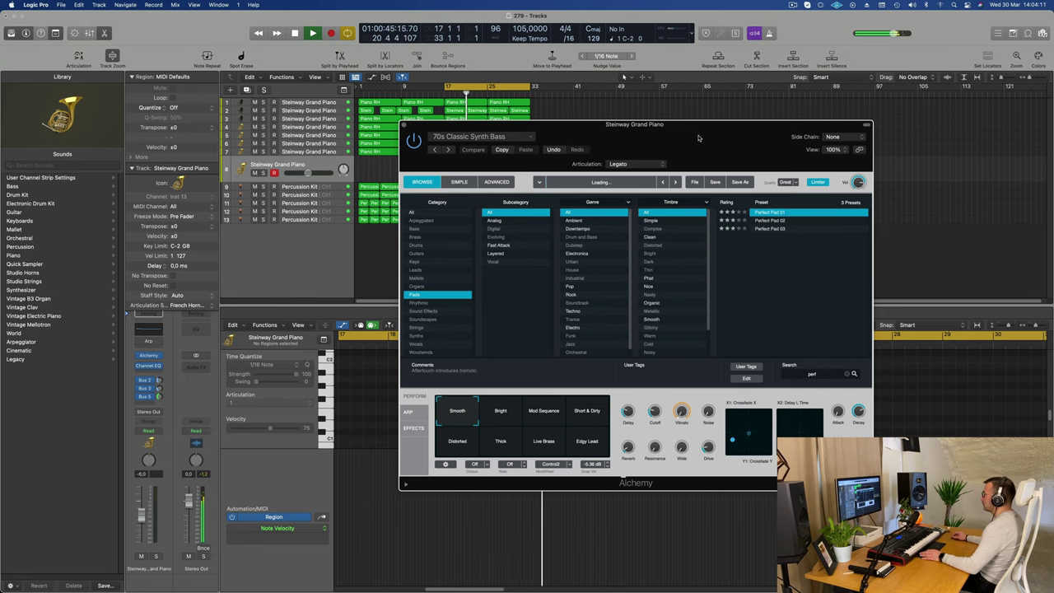
pyautogui.moveTo(698, 138); pyautogui.dragTo(805, 127)
pyautogui.press('space')
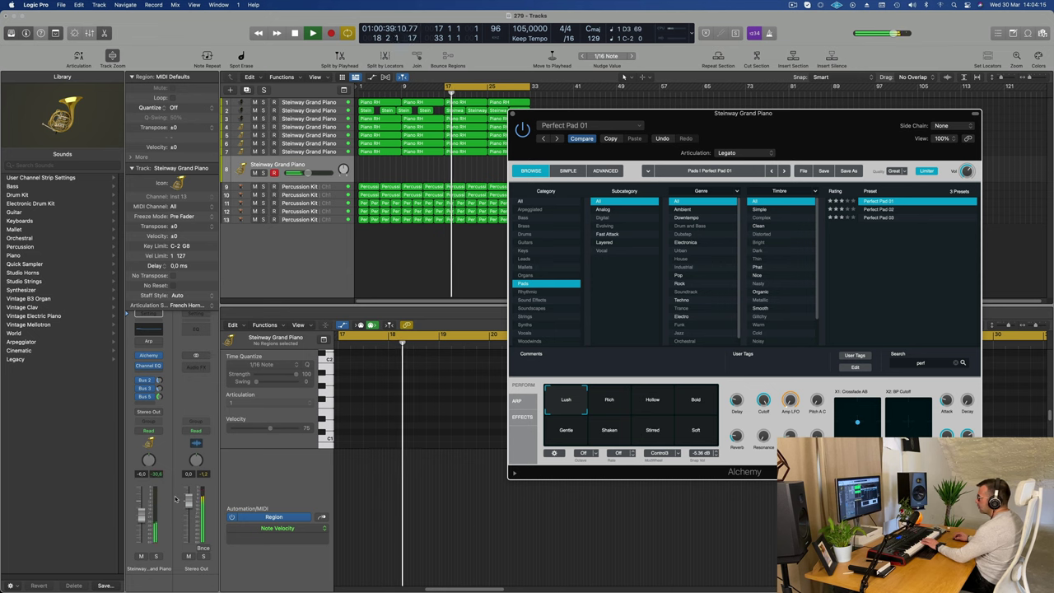
# Set track 8's volume to -1.3 dB and audition the Rich and Gentle variations of the pad.
pyautogui.moveTo(140, 516); pyautogui.dragTo(141, 504)
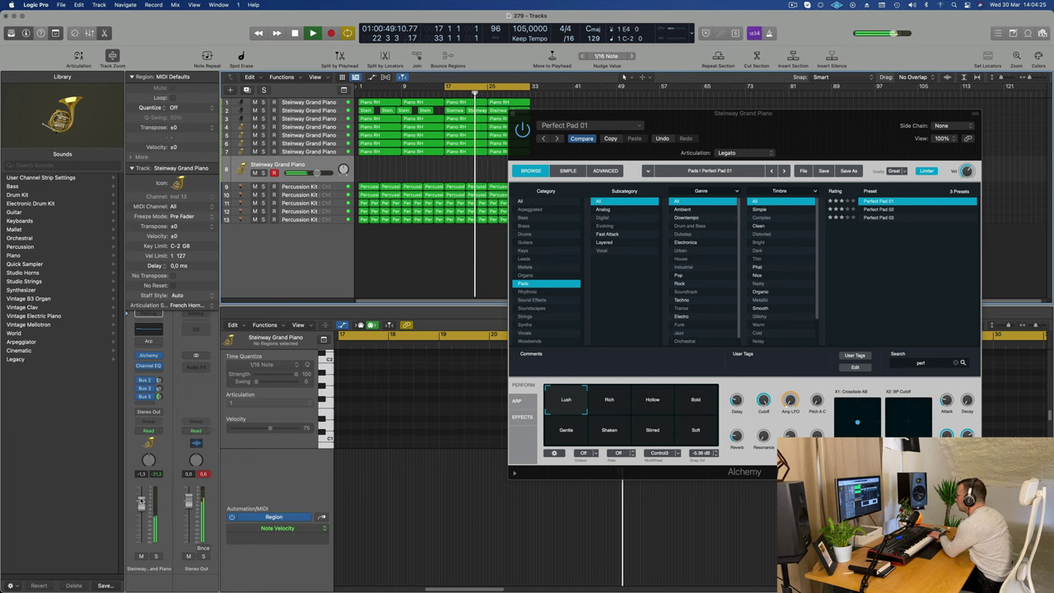
pyautogui.click(604, 405)
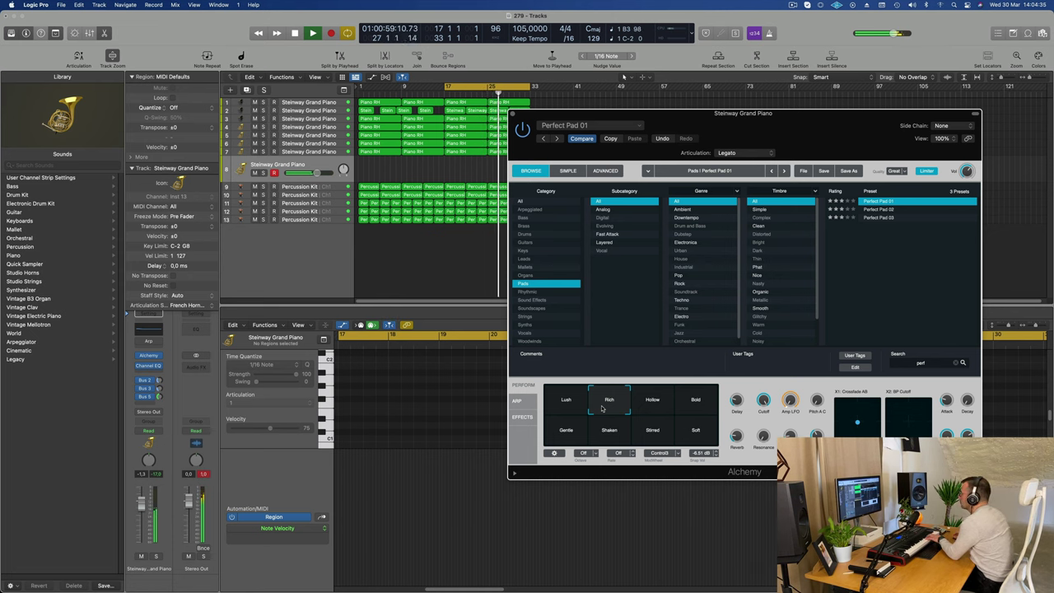
pyautogui.click(562, 434)
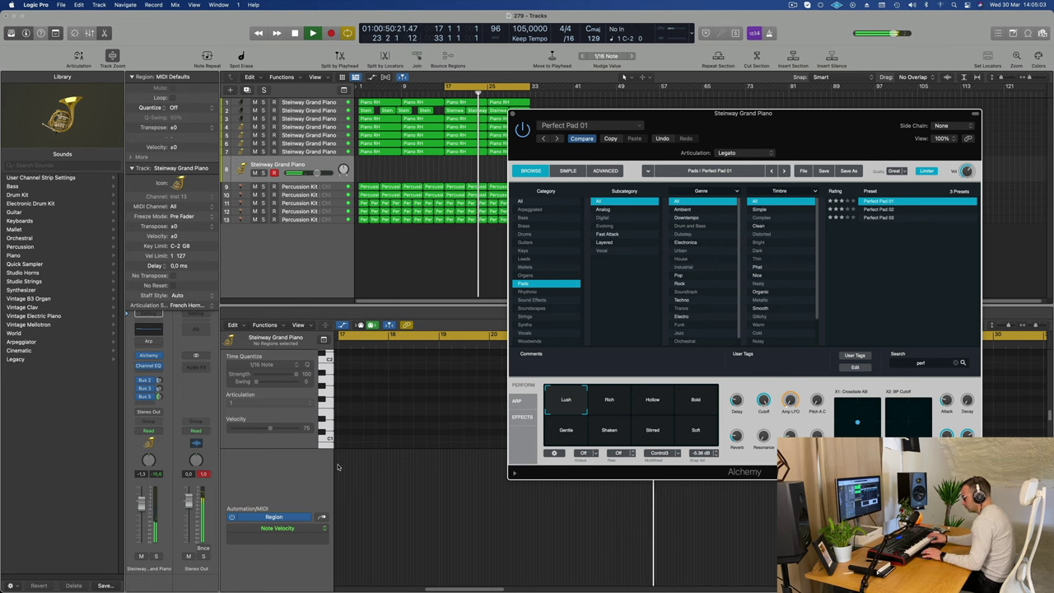
# Record a slow pad melody on track 8 from bar 25 and move the recorded region to bar 17.
pyautogui.press('r')
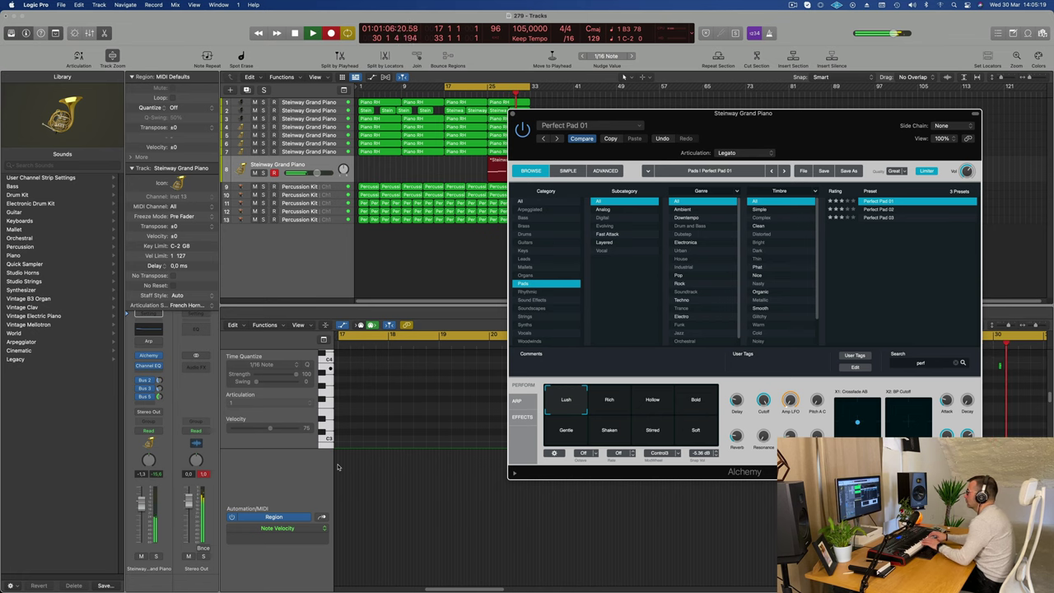
pyautogui.press('space')
pyautogui.press('space')
pyautogui.press('space')
pyautogui.moveTo(819, 114); pyautogui.dragTo(996, 117)
pyautogui.moveTo(506, 164); pyautogui.dragTo(466, 165)
# Play the recorded pad from bar 17, briefly soloing track 8 to hear it alone.
pyautogui.press('space')
pyautogui.press('space')
pyautogui.press('space')
pyautogui.click(264, 173)
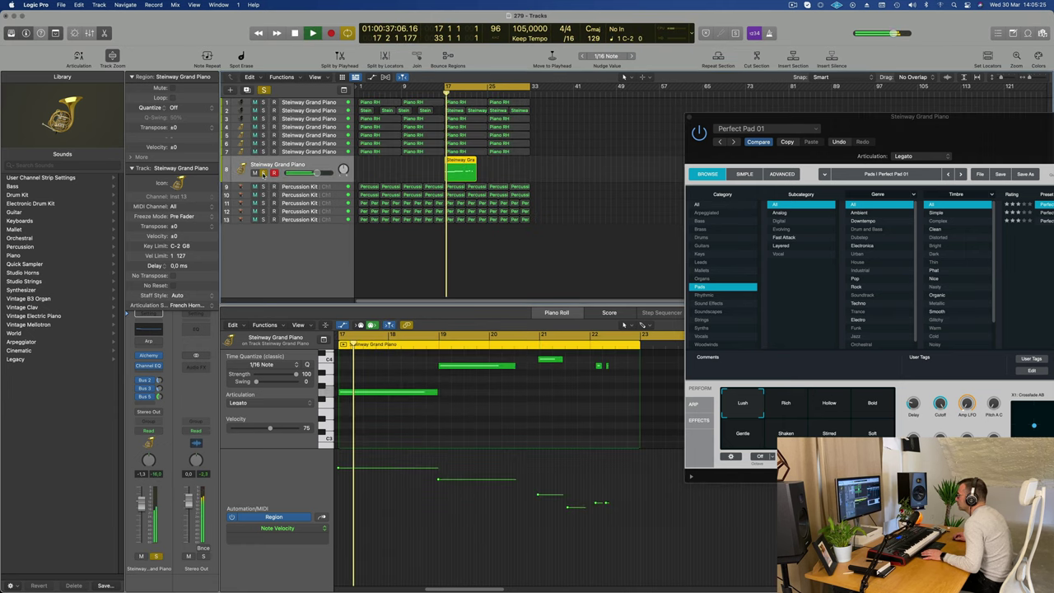
pyautogui.click(263, 173)
pyautogui.press('space')
pyautogui.press('space')
pyautogui.press('space')
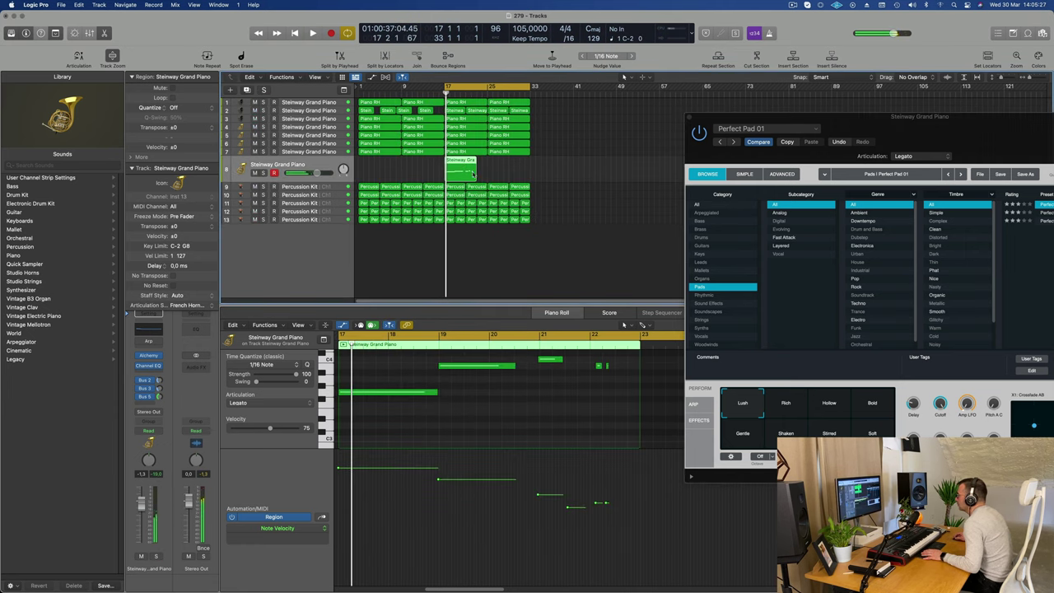
# Show the pad region together with the bass region at bar 17 in the Piano Roll and compare their notes during playback.
pyautogui.moveTo(480, 172); pyautogui.dragTo(474, 153)
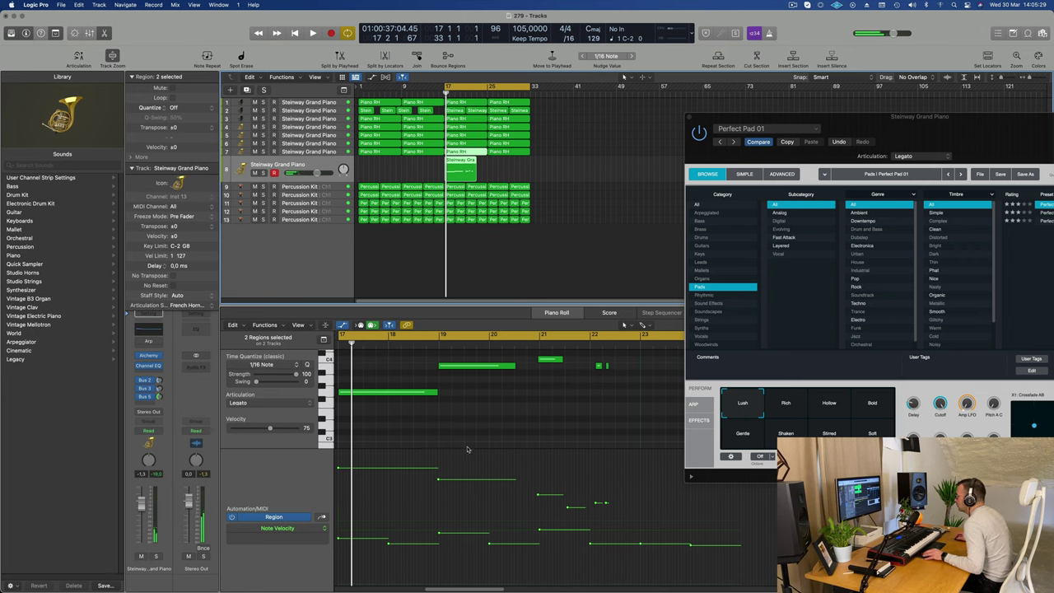
pyautogui.scroll(4, 468, 447)
pyautogui.scroll(-3, 463, 415)
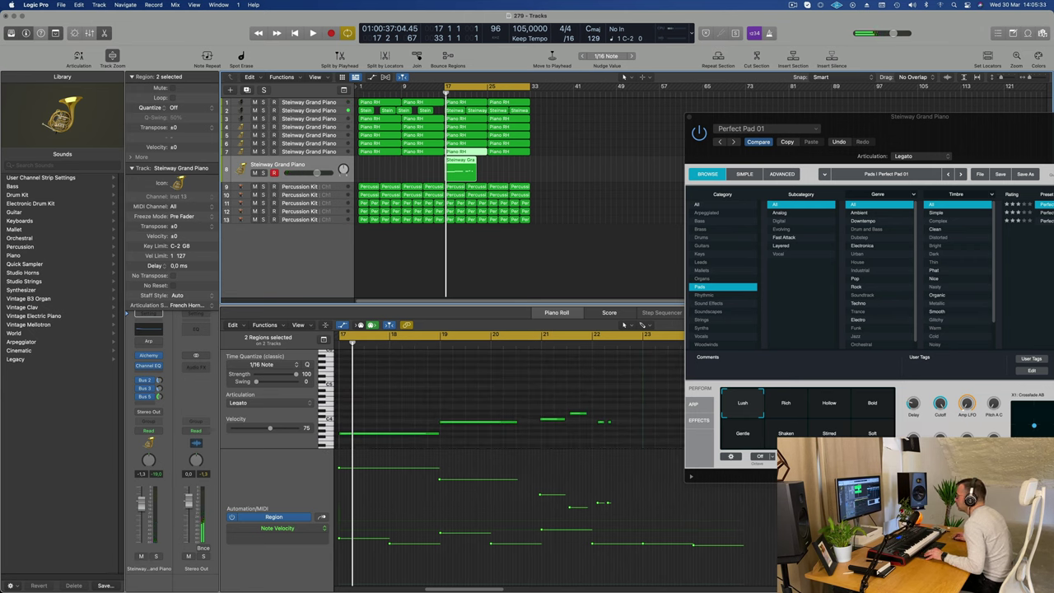
pyautogui.scroll(-3, 480, 412)
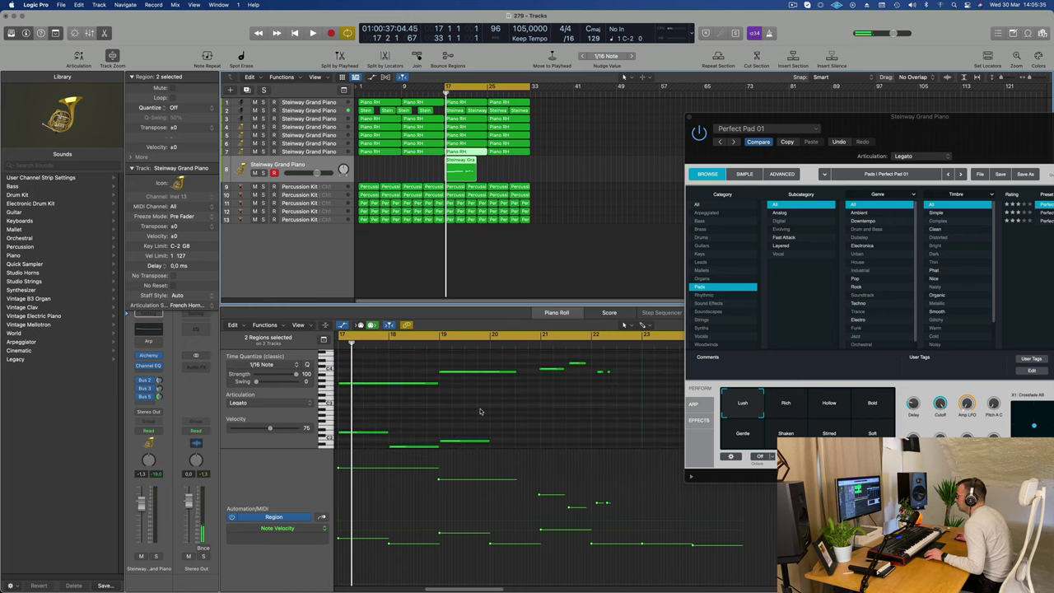
pyautogui.scroll(-1, 480, 412)
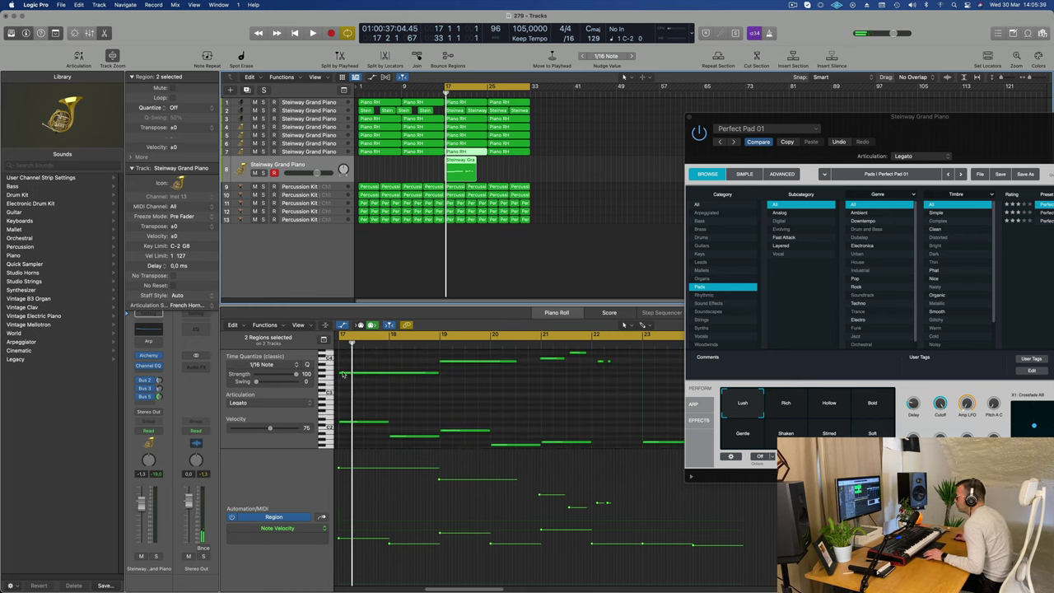
pyautogui.press('space')
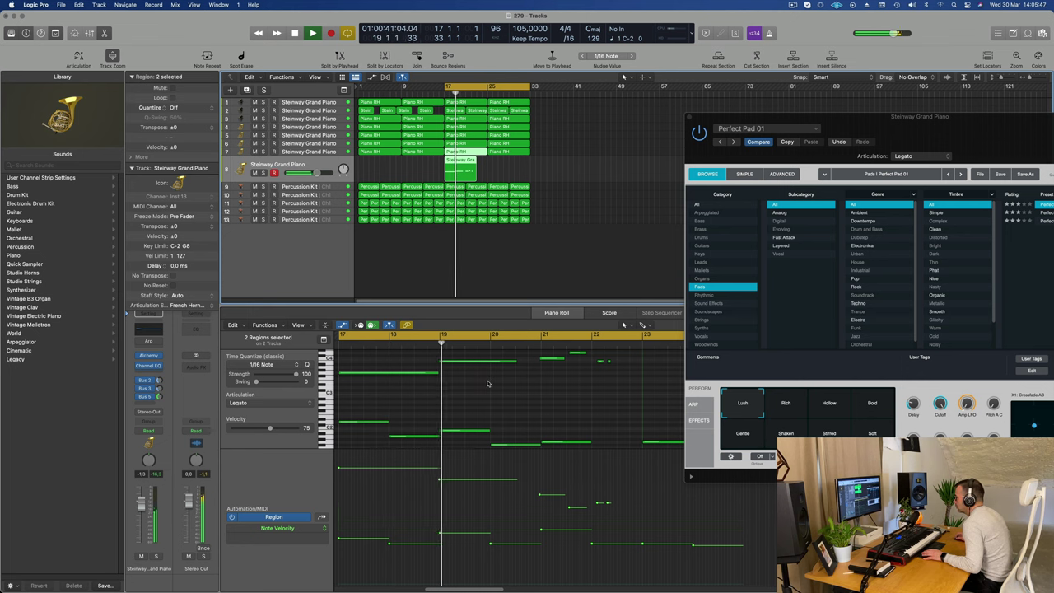
pyautogui.press('space')
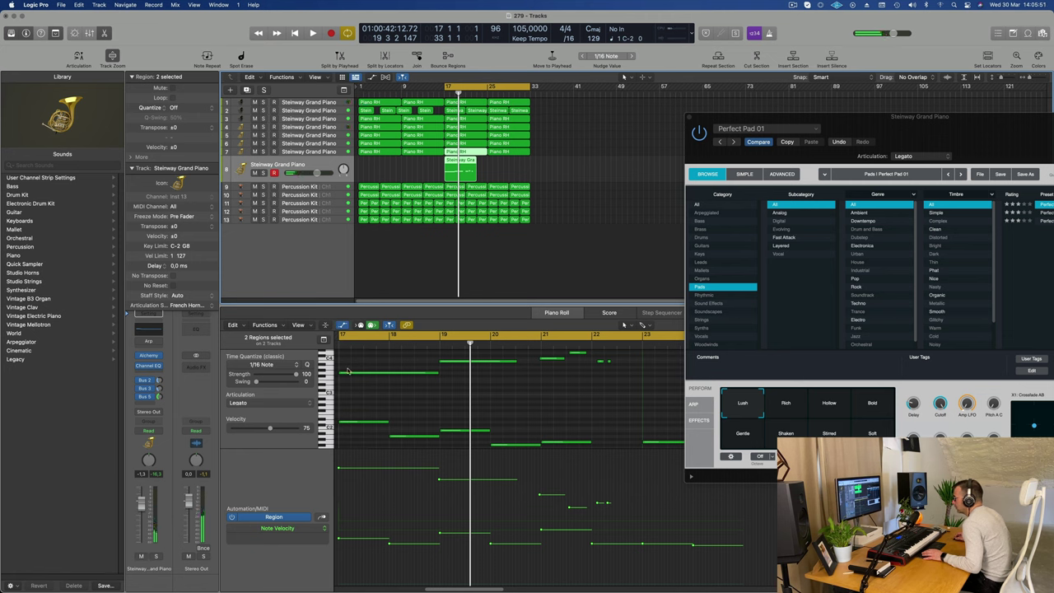
# Move the pad's first note at bar 17 up in pitch, above its second note, and play the phrase.
pyautogui.moveTo(352, 376)
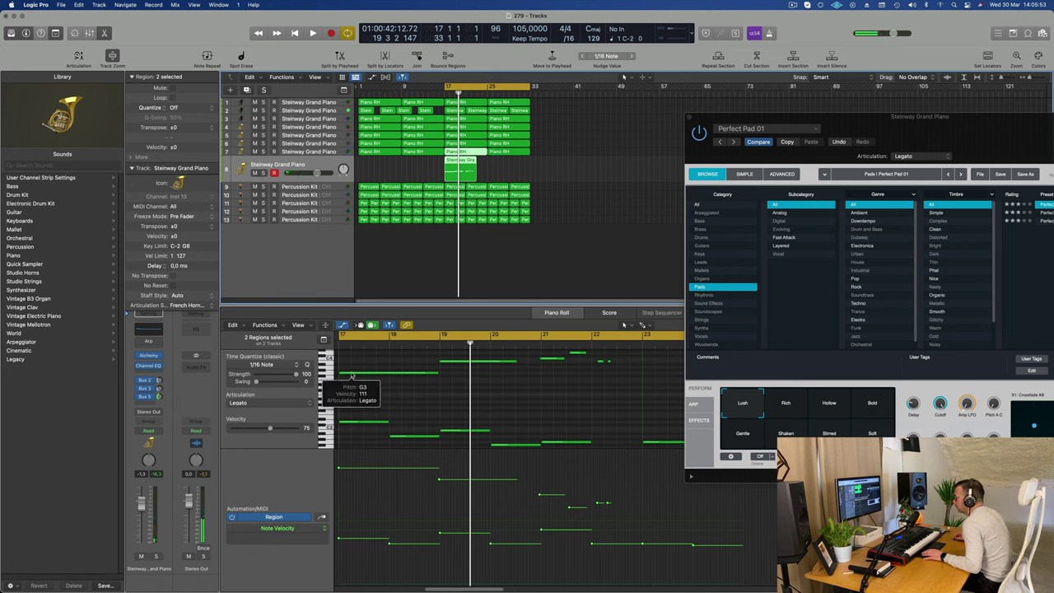
pyautogui.moveTo(351, 376); pyautogui.dragTo(358, 354)
pyautogui.press('space')
pyautogui.press('space')
pyautogui.press('space')
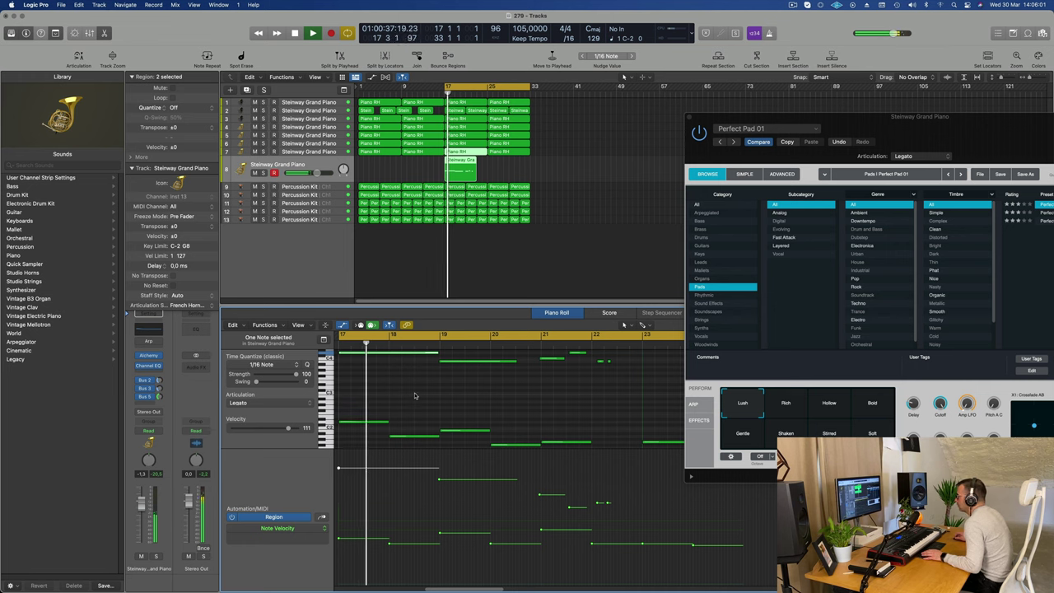
pyautogui.scroll(-1, 426, 408)
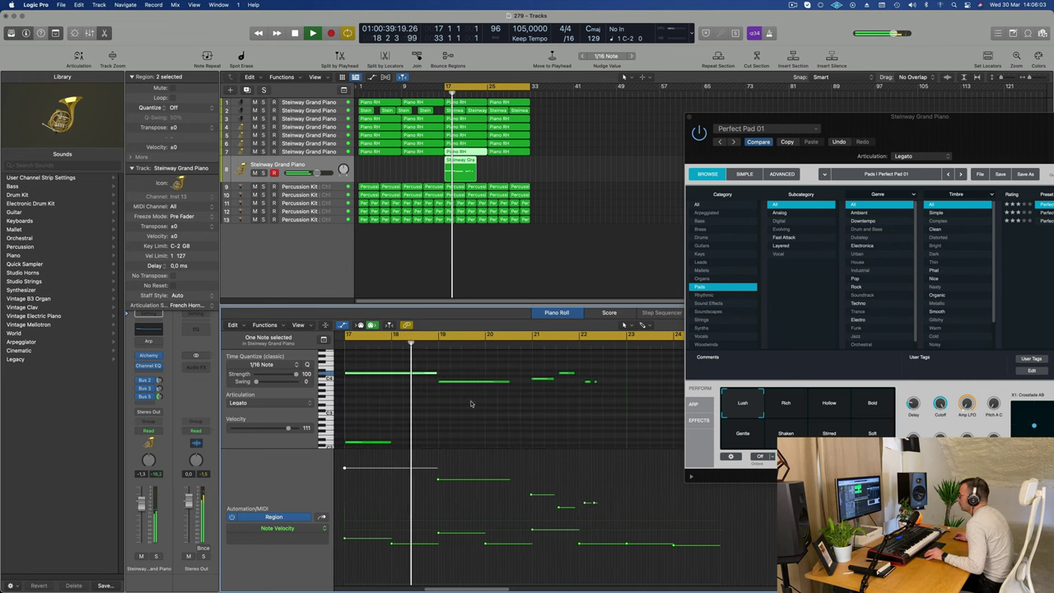
pyautogui.scroll(-1, 479, 406)
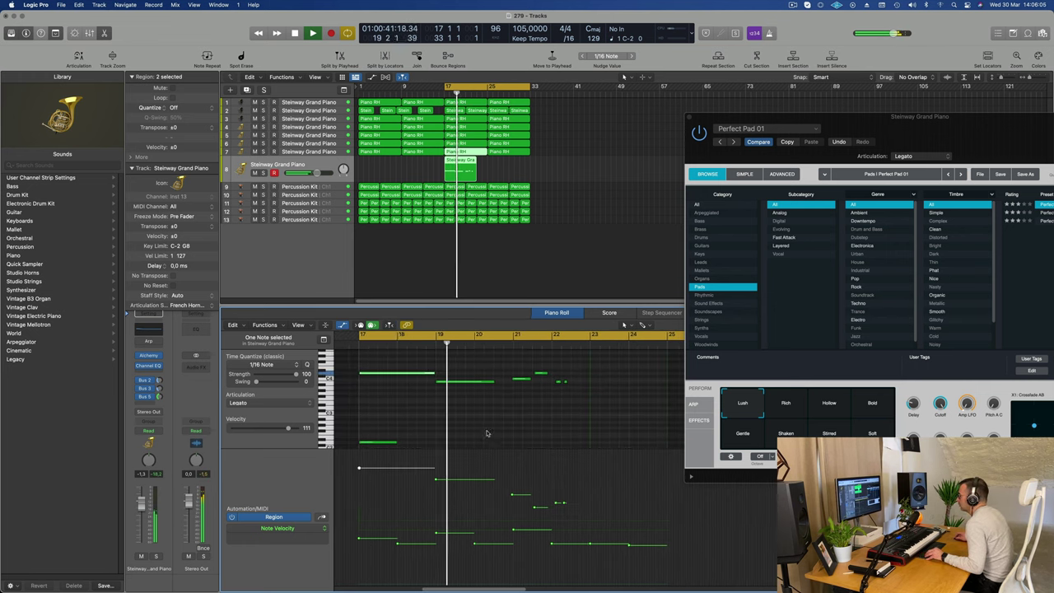
pyautogui.scroll(-1, 487, 434)
pyautogui.press('space')
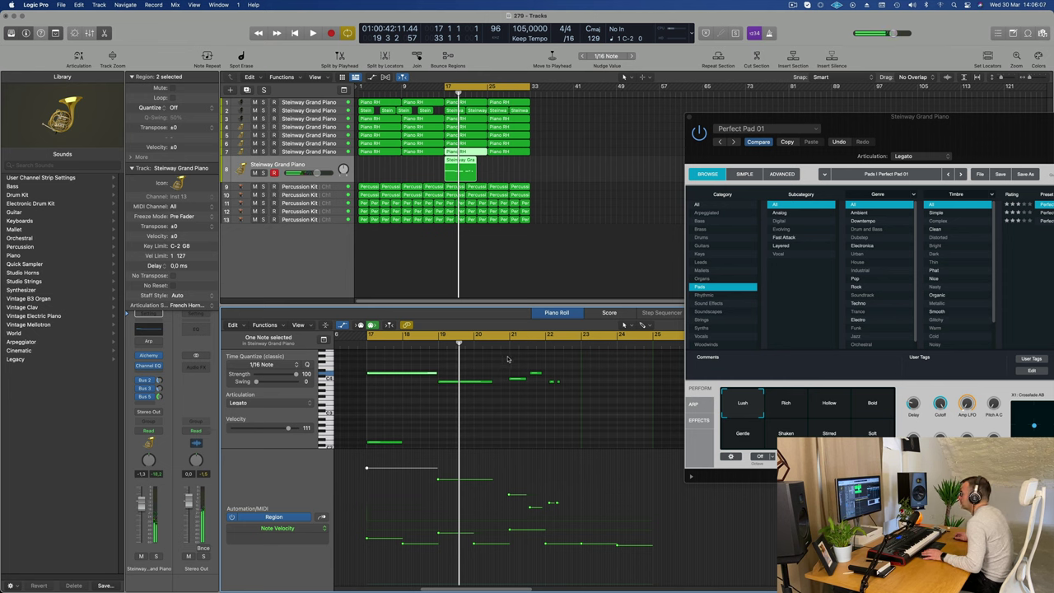
# Delete the pad's short notes from bar 21 on, extend its second note to bar 21 and play the result.
pyautogui.moveTo(565, 391); pyautogui.dragTo(564, 390)
pyautogui.press('Delete')
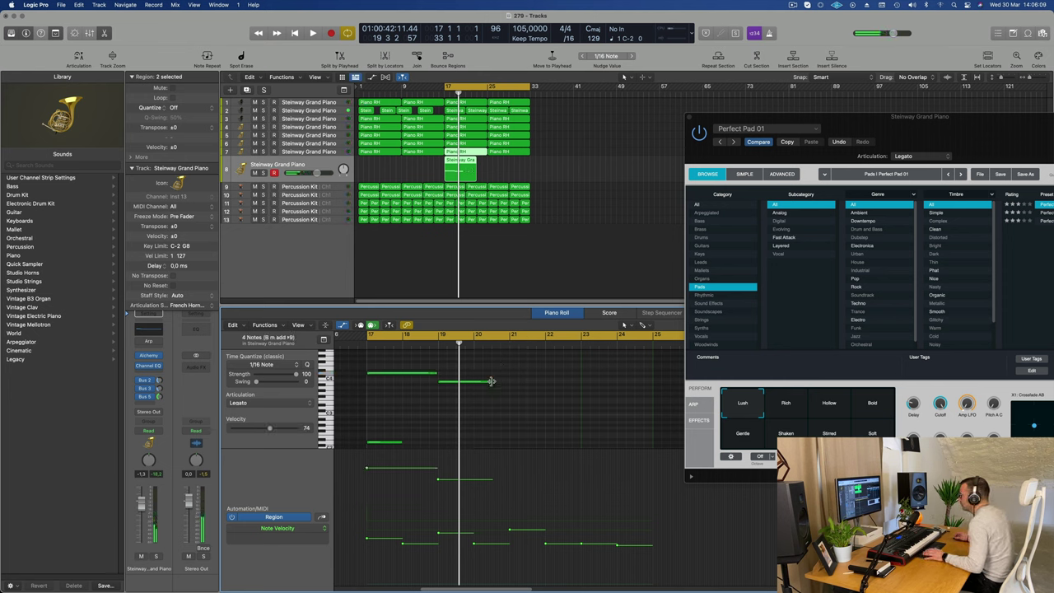
pyautogui.moveTo(490, 381)
pyautogui.mouseDown()
pyautogui.moveTo(565, 385)
pyautogui.moveTo(508, 385)
pyautogui.mouseUp()
pyautogui.press('space')
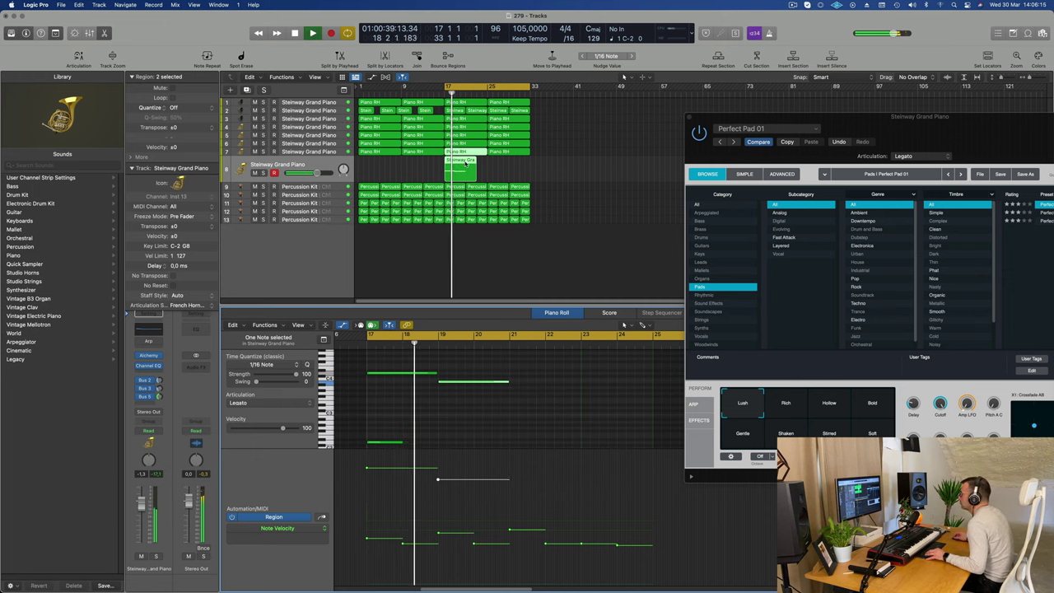
# Split the selected pad and bass regions at bar 21 and delete the leftover pad piece after it.
pyautogui.click(479, 168)
pyautogui.click(474, 169)
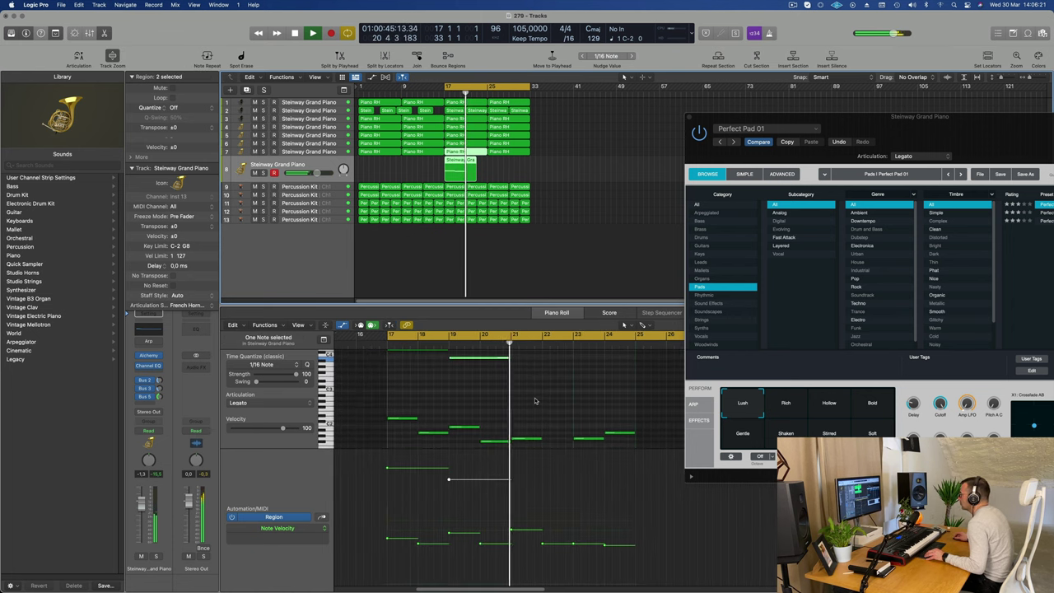
pyautogui.press('super+t')
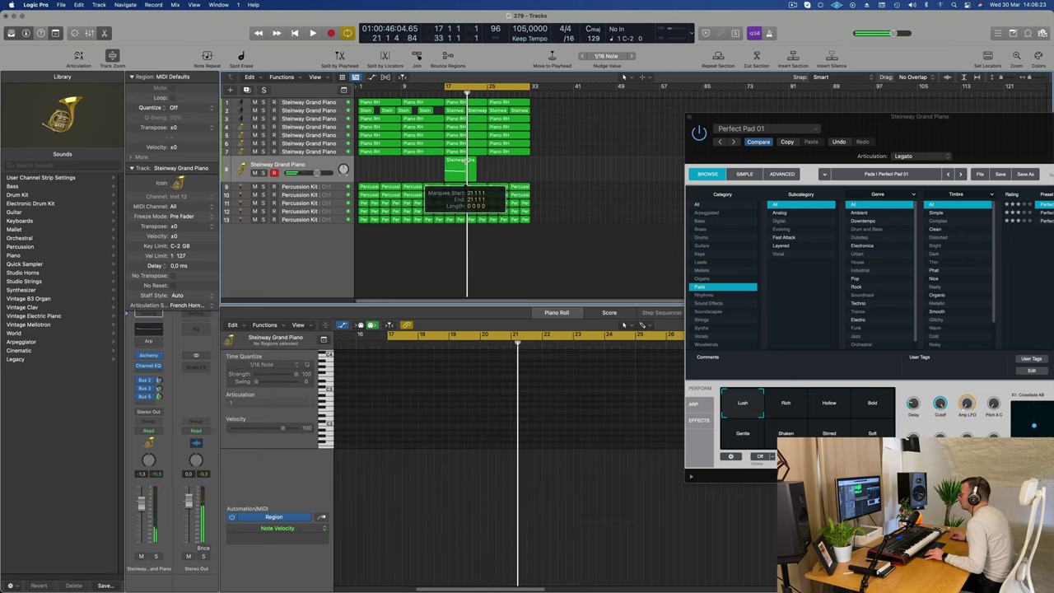
pyautogui.click(449, 167)
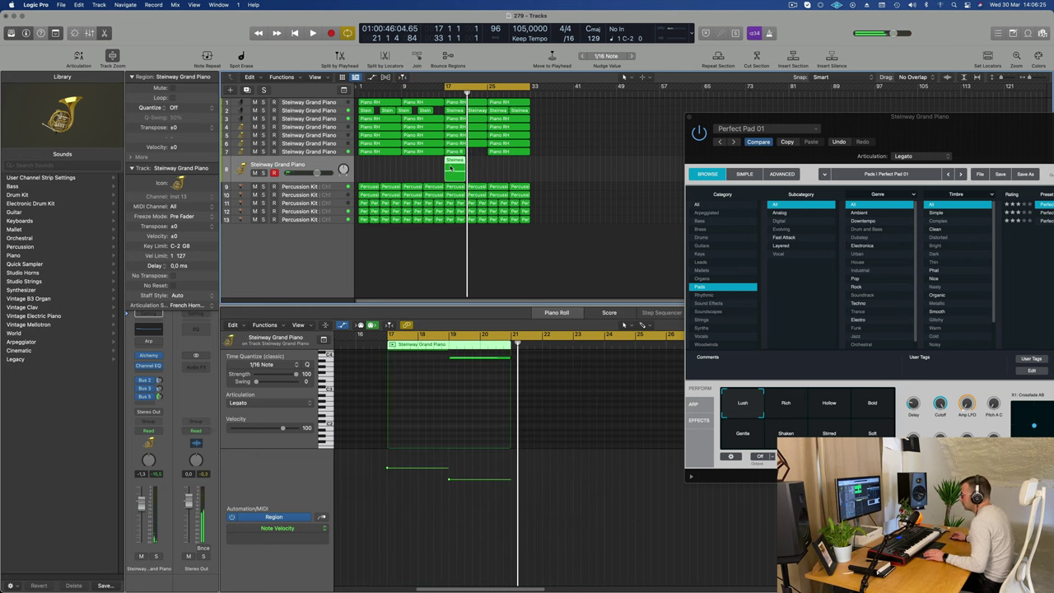
pyautogui.click(476, 167)
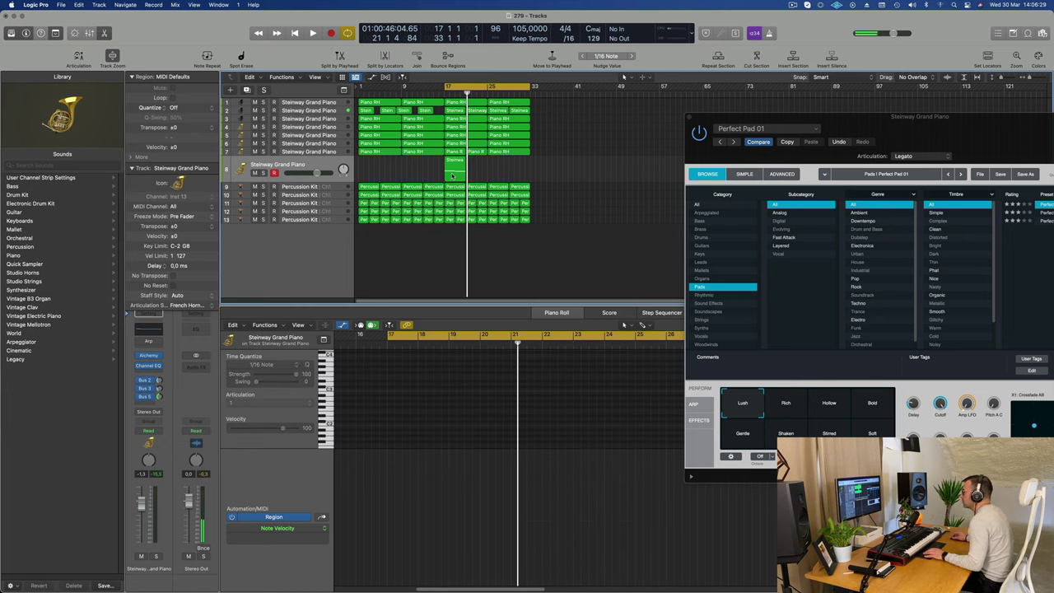
# Repeat the four-bar pad region once so it fills bars 21 to 25, and play from bar 17.
pyautogui.click(451, 175)
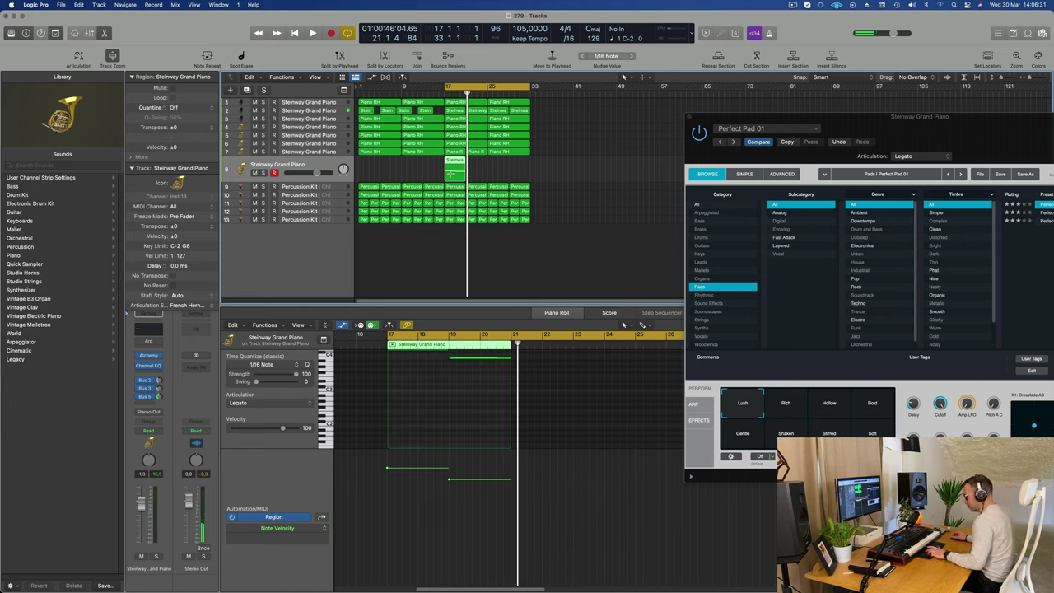
pyautogui.press('super+r')
pyautogui.press('space')
pyautogui.click(423, 171)
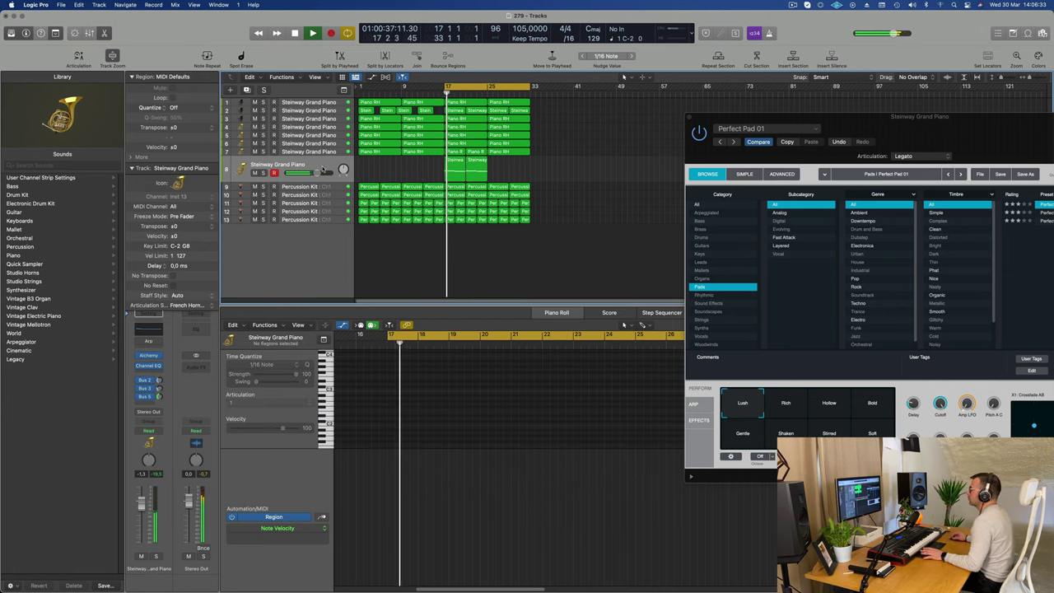
# Solo track 8 briefly during playback and close the Alchemy plug-in.
pyautogui.click(155, 557)
pyautogui.click(155, 556)
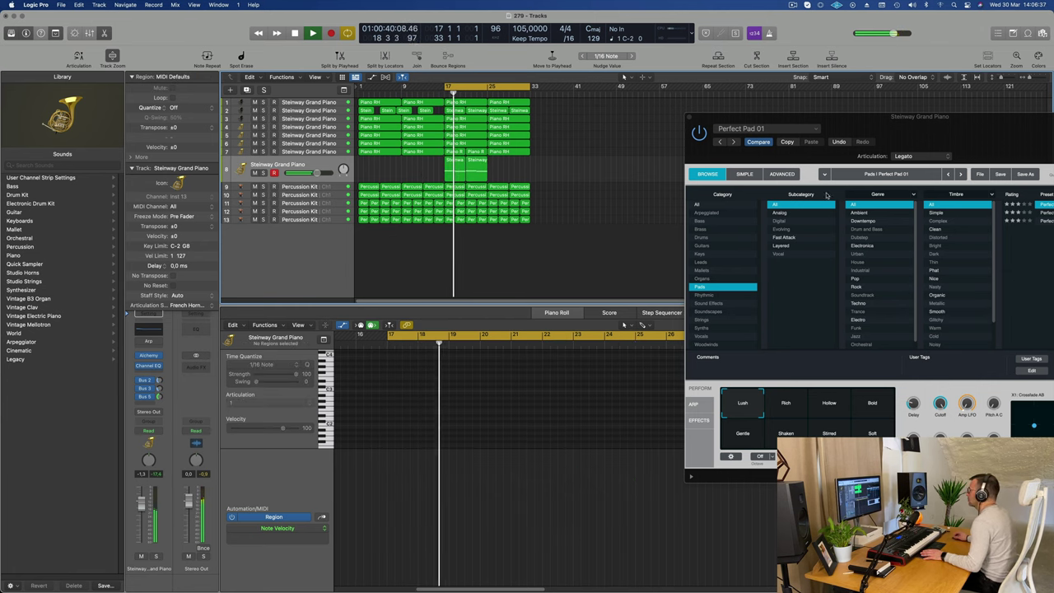
pyautogui.moveTo(1000, 145); pyautogui.dragTo(600, 220)
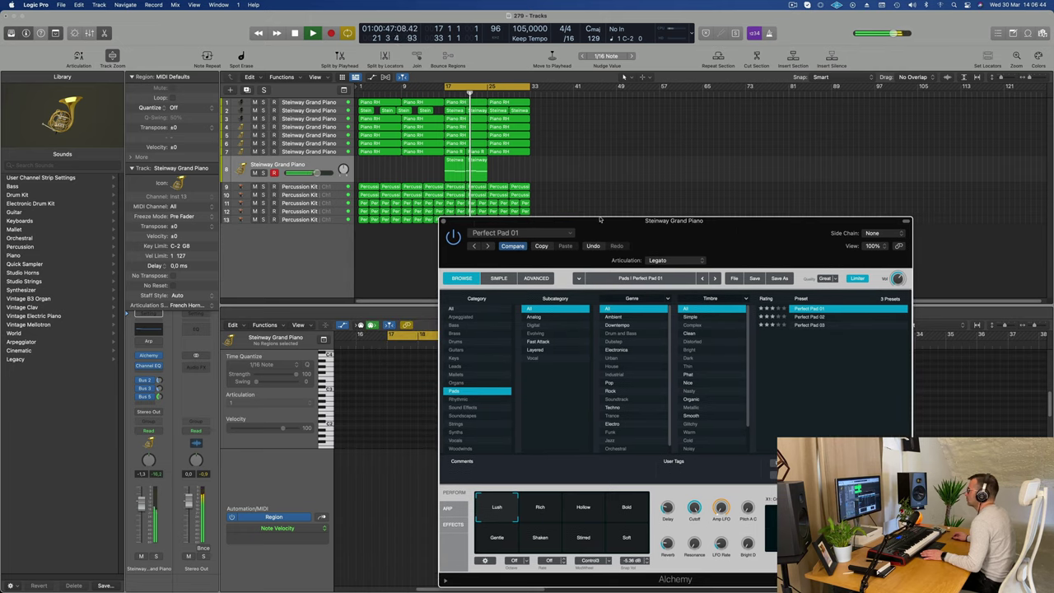
pyautogui.click(445, 222)
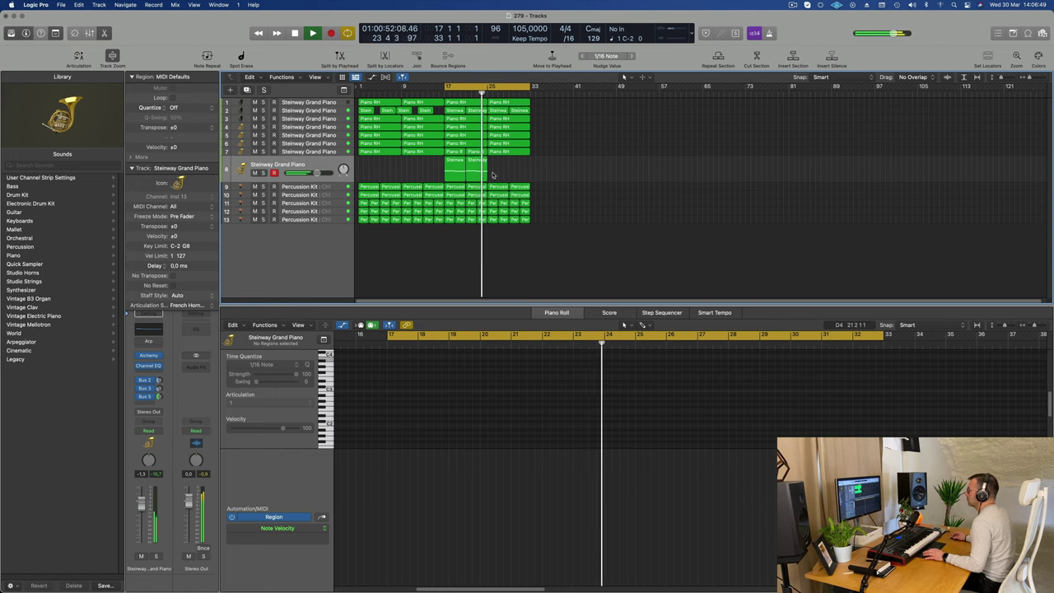
# Repeat the two pad regions on track 8 once so they fill bars 25 to 33, and deselect them.
pyautogui.moveTo(492, 174); pyautogui.dragTo(448, 171)
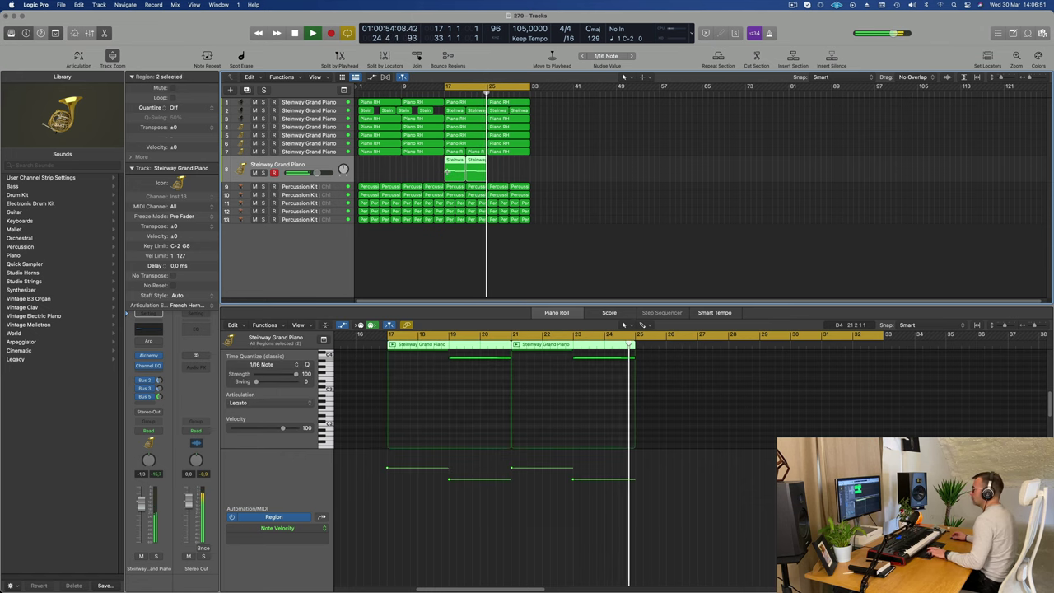
pyautogui.press('super+r')
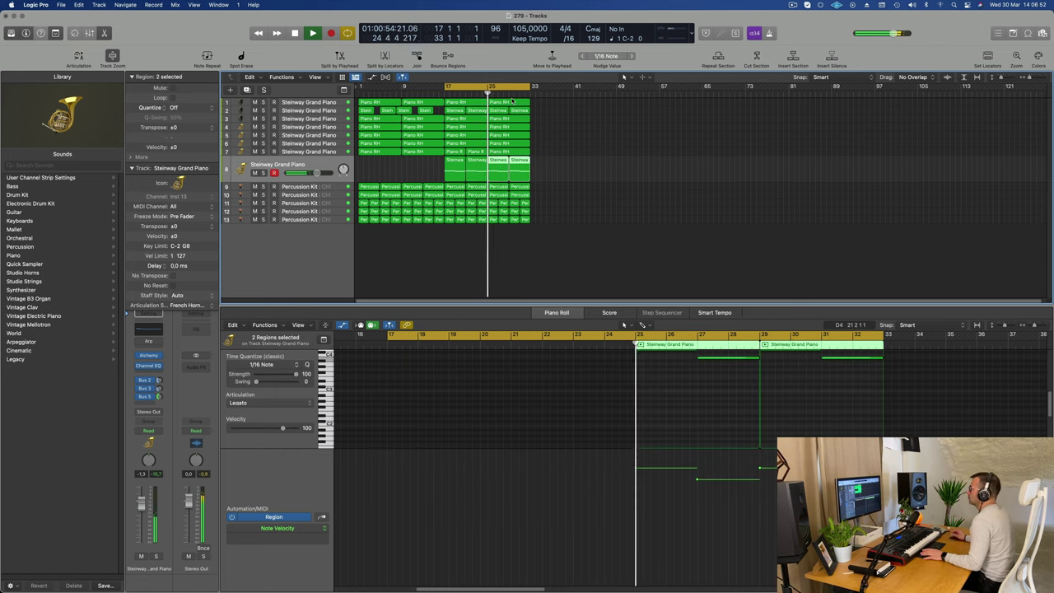
pyautogui.click(638, 151)
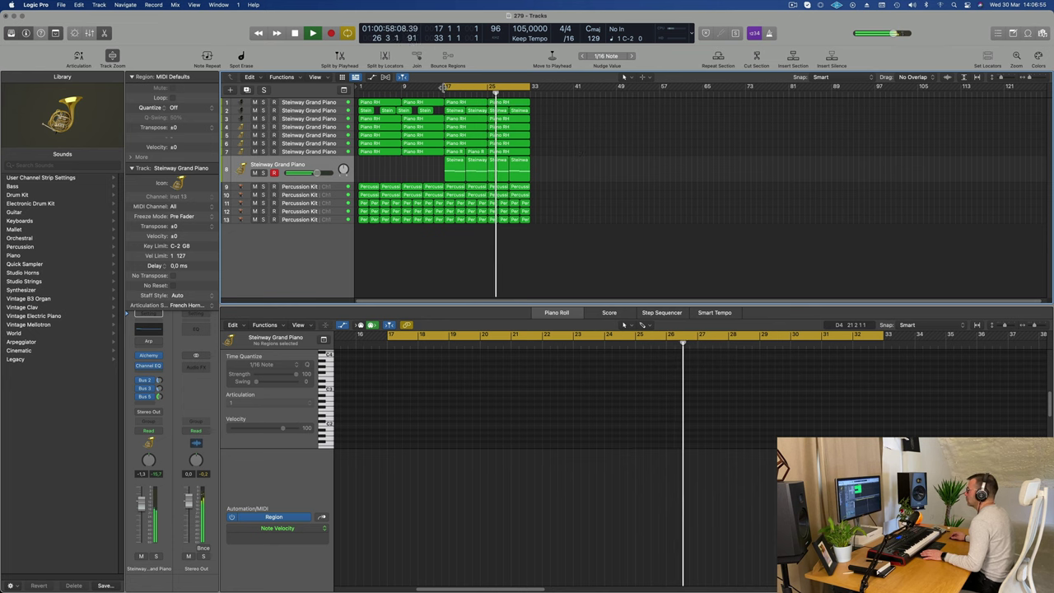
# Extend the cycle range back to bar 1, play the arrangement from the beginning and select the Steinway piano on track 2.
pyautogui.press('Return')
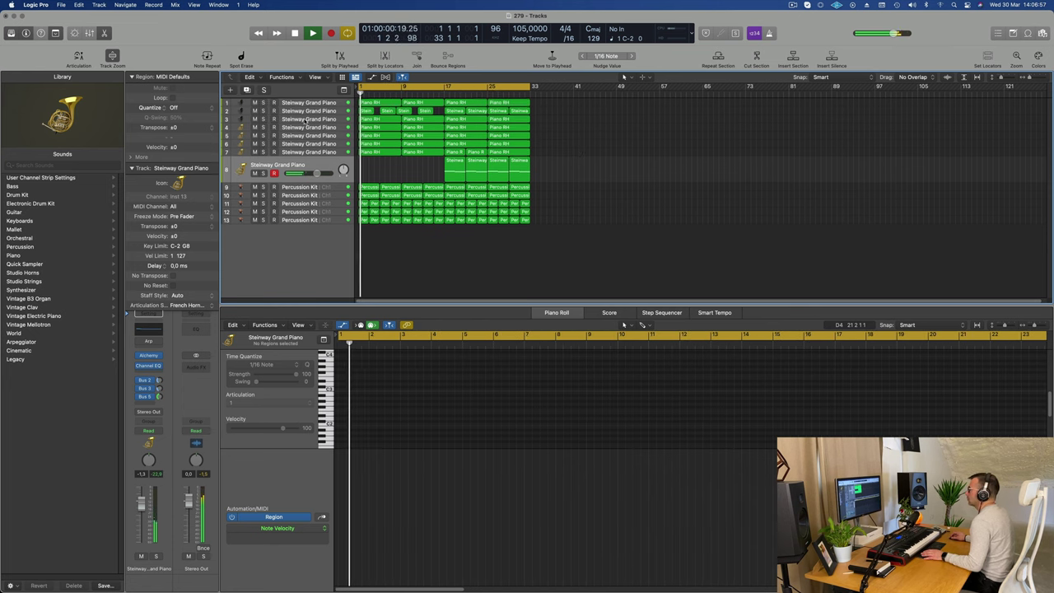
pyautogui.click(310, 110)
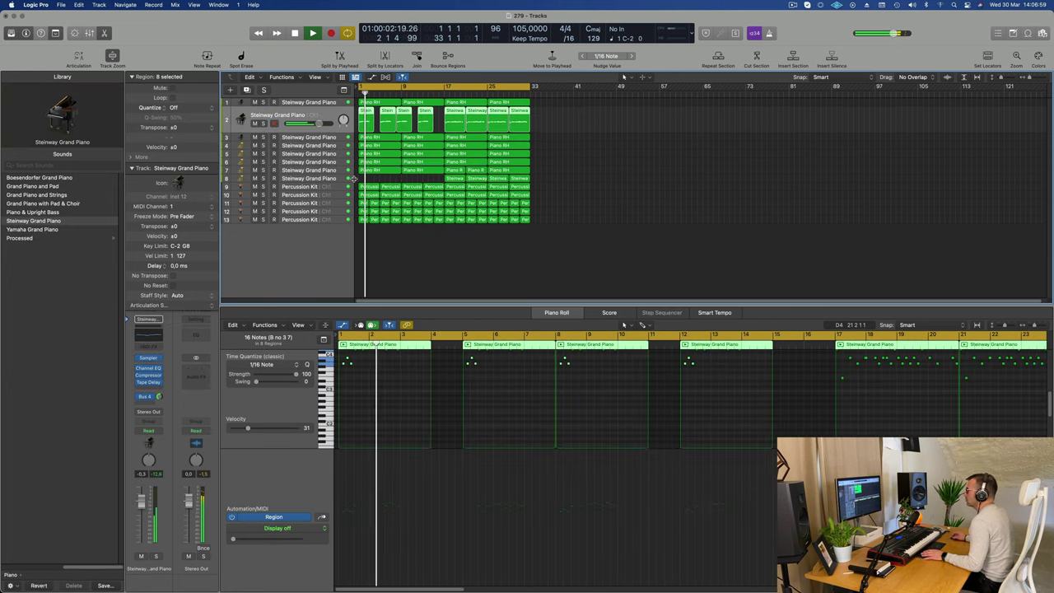
pyautogui.scroll(3, 371, 178)
pyautogui.scroll(-2, 370, 178)
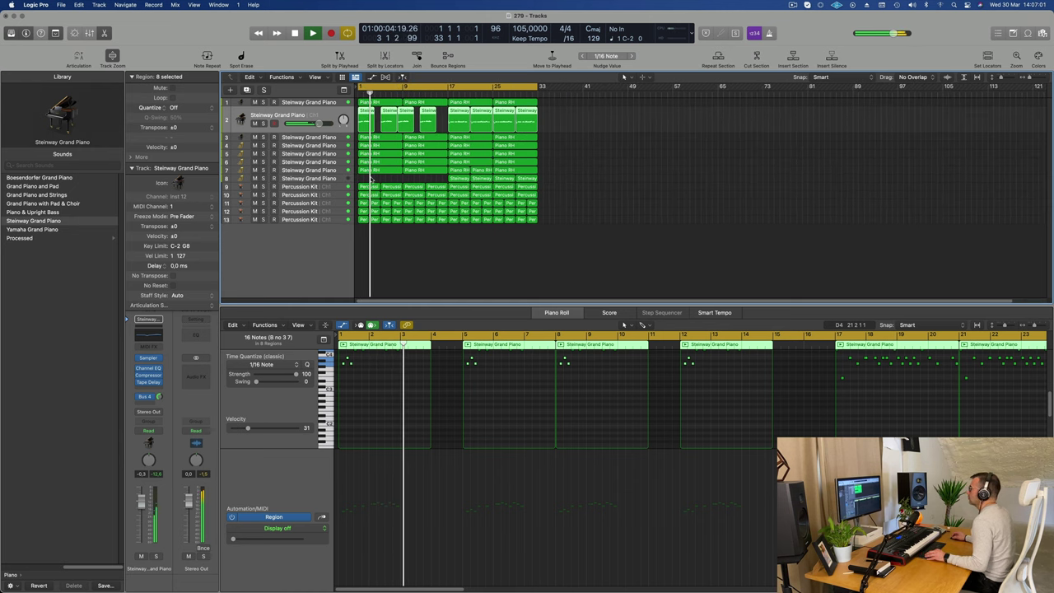
pyautogui.scroll(2, 370, 179)
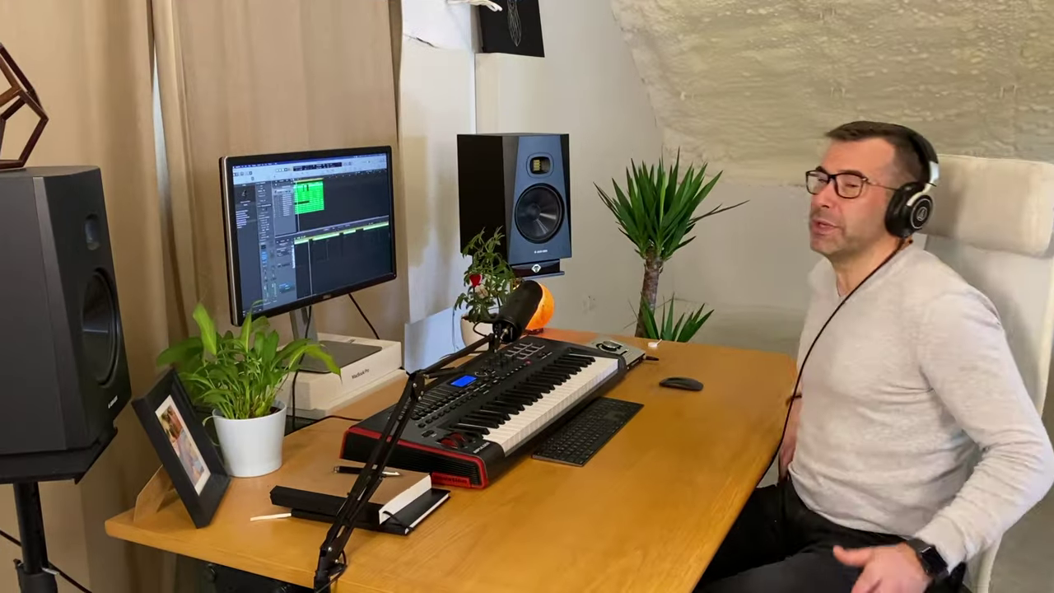